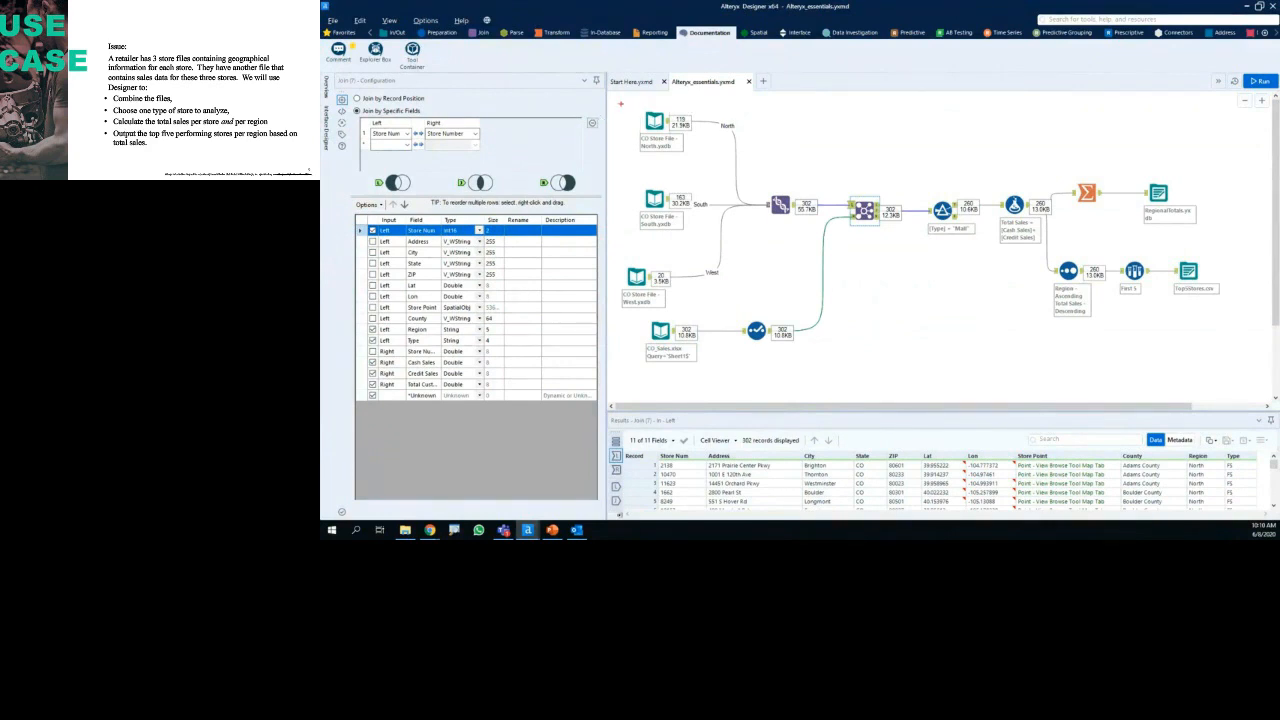
Step: Examine the Alteryx_essentials workflow from the store and sales file inputs through the processing tools to the two output files
mouse_move(620, 104)
mouse_down()
mouse_move(613, 349)
mouse_move(703, 378)
mouse_move(720, 112)
mouse_move(619, 101)
mouse_up()
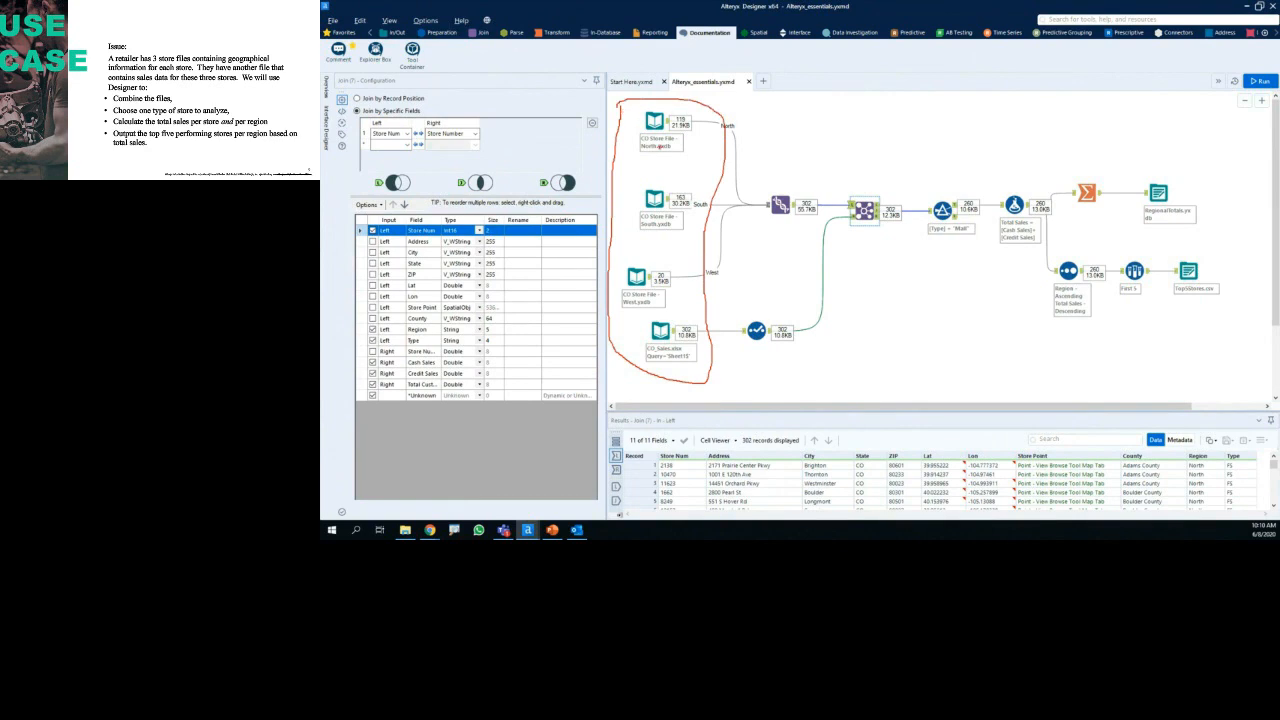
mouse_move(766, 182)
mouse_down()
mouse_move(744, 269)
mouse_move(746, 348)
mouse_move(910, 377)
mouse_move(1001, 371)
mouse_move(1088, 334)
mouse_move(1140, 285)
mouse_move(1122, 252)
mouse_move(1125, 195)
mouse_move(940, 160)
mouse_move(772, 177)
mouse_up()
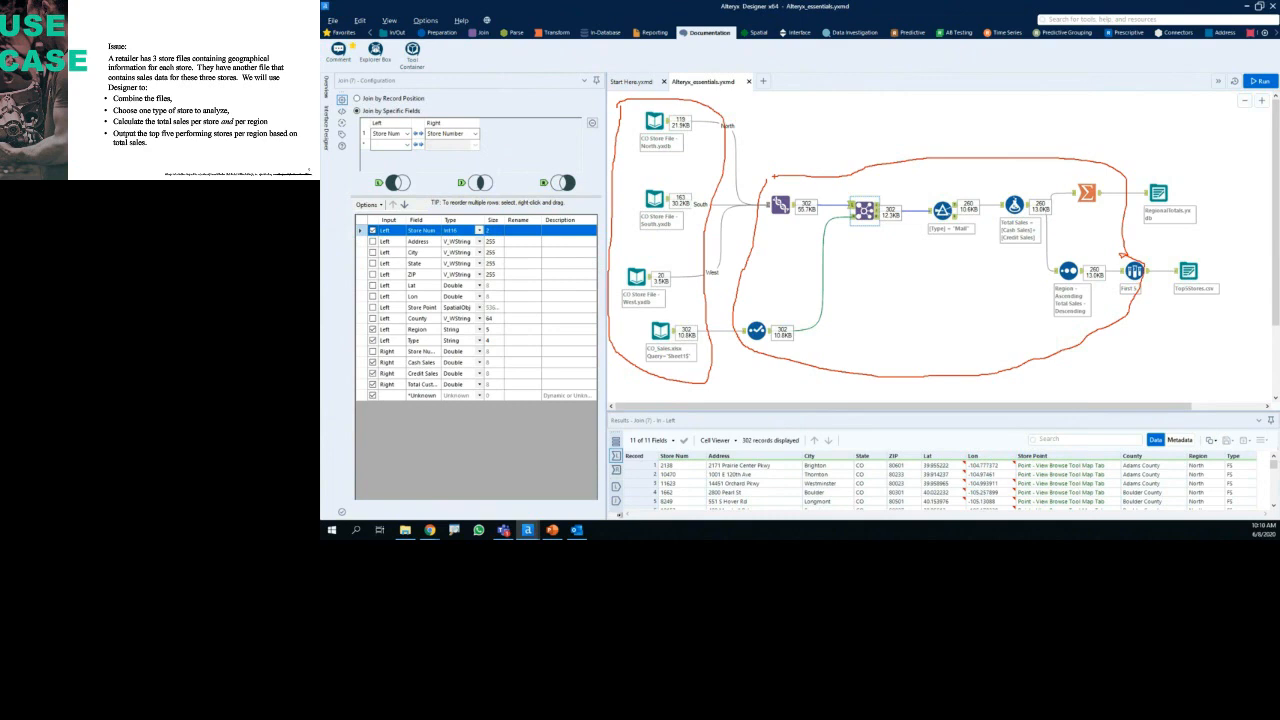
mouse_move(1148, 162)
mouse_down()
mouse_move(1128, 226)
mouse_move(1156, 294)
mouse_move(1231, 310)
mouse_move(1230, 229)
mouse_move(1149, 162)
mouse_up()
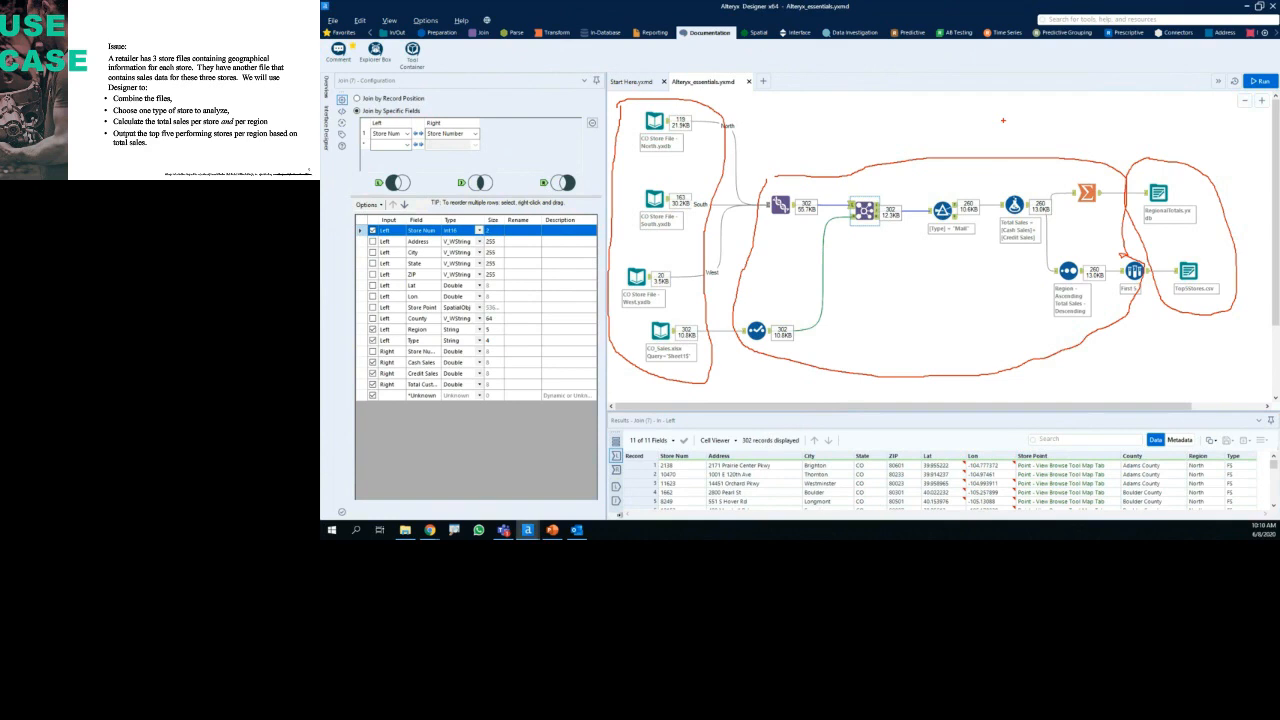
key(Escape)
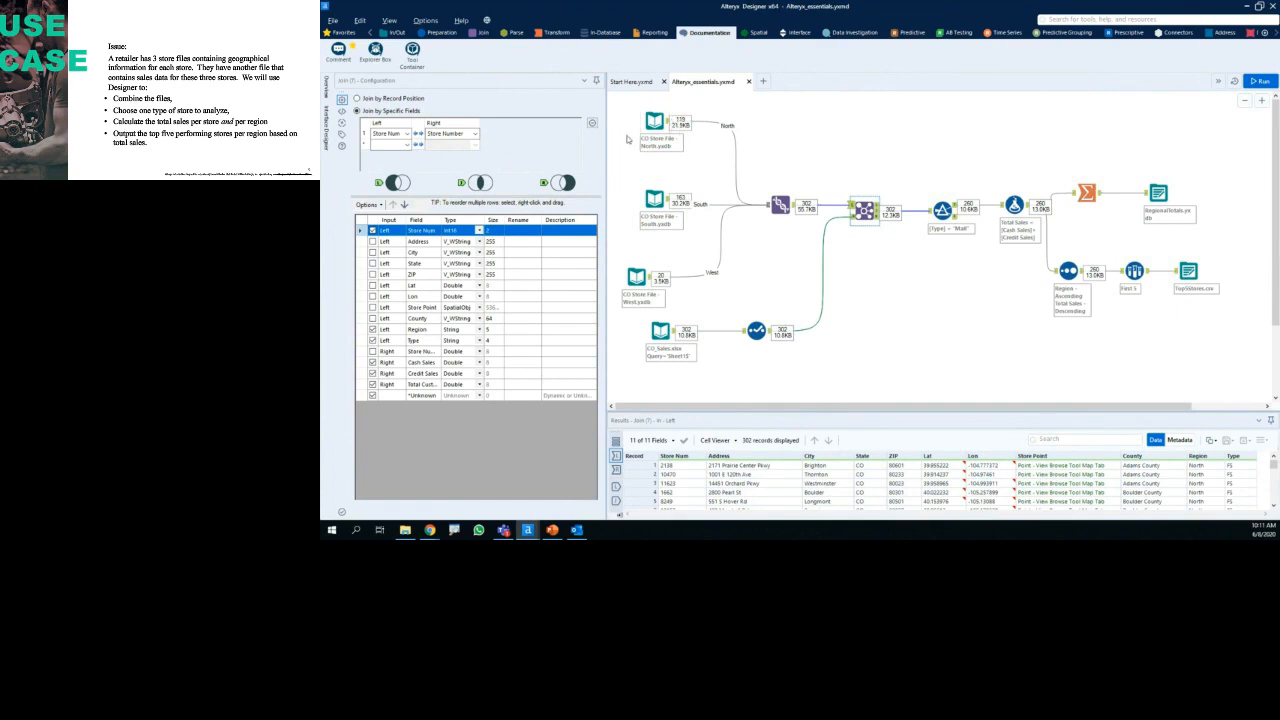
mouse_move(650, 98)
mouse_down()
mouse_move(630, 146)
mouse_move(696, 157)
mouse_move(650, 101)
mouse_up()
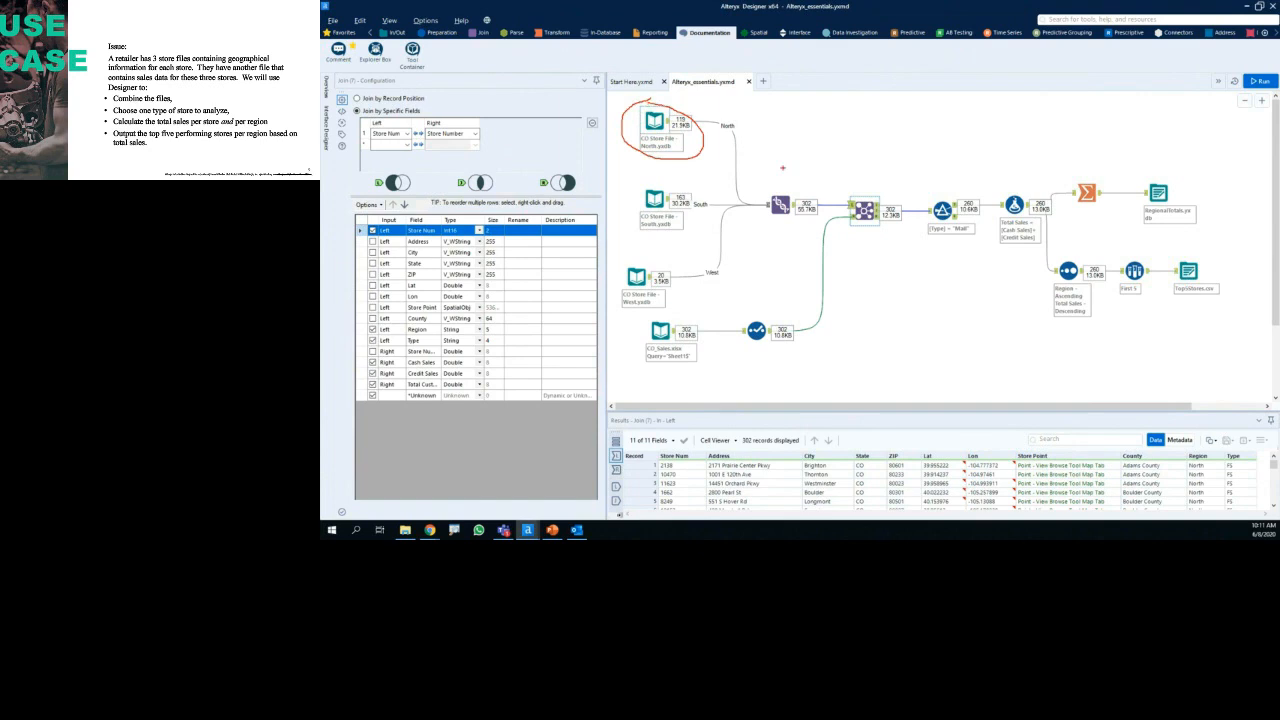
mouse_move(795, 181)
mouse_down()
mouse_move(766, 224)
mouse_move(806, 198)
mouse_move(778, 190)
mouse_up()
mouse_move(733, 265)
mouse_down()
mouse_move(814, 266)
mouse_move(803, 275)
mouse_move(807, 249)
mouse_up()
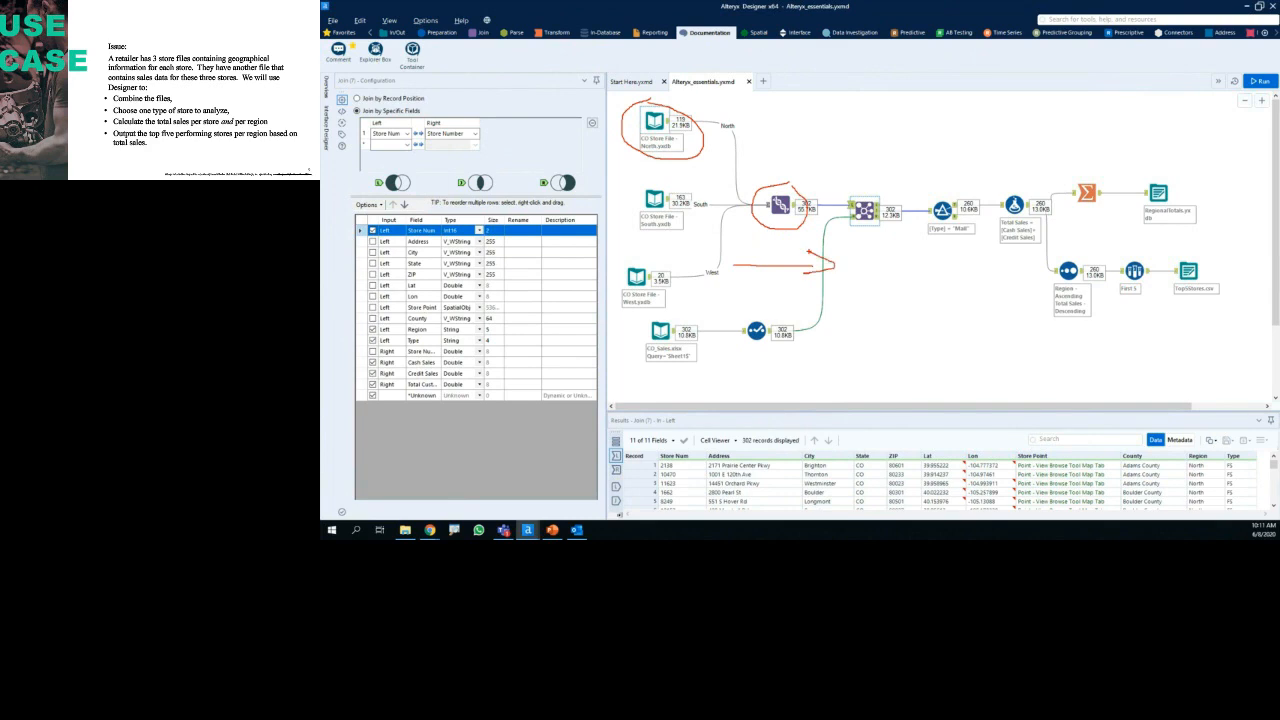
key(Escape)
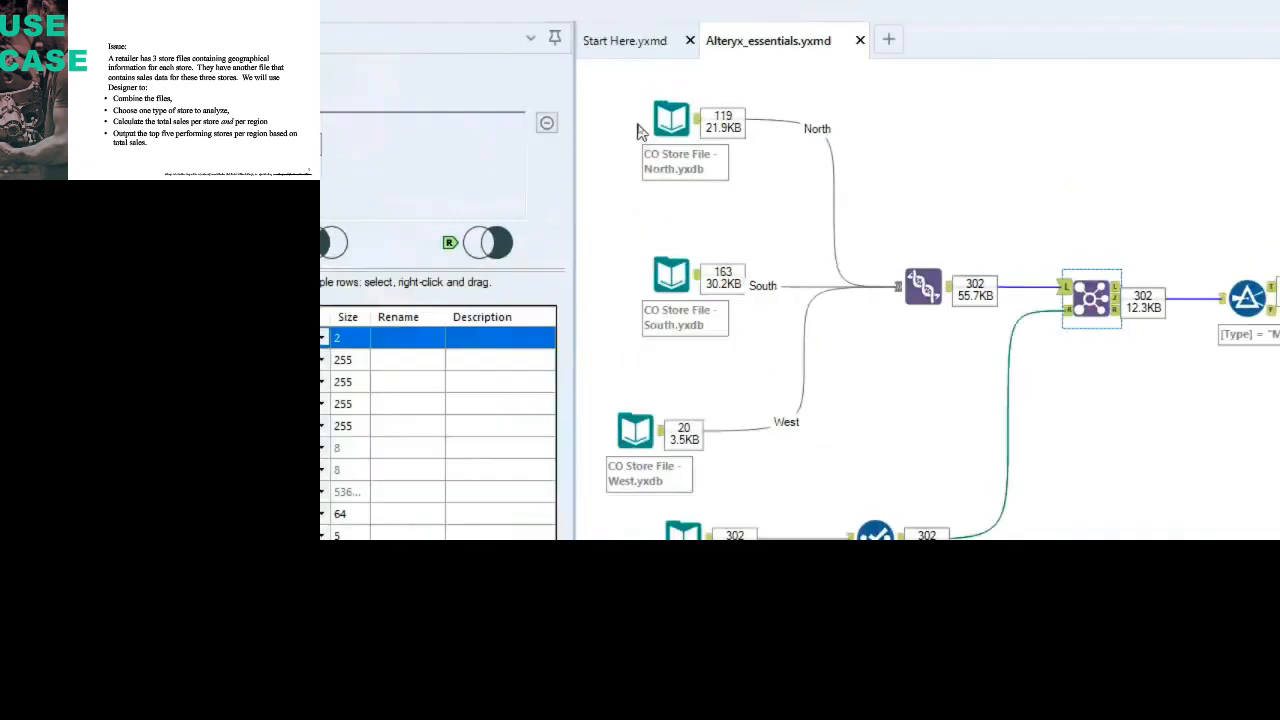
mouse_move(683, 203)
mouse_down()
mouse_move(658, 196)
mouse_move(668, 93)
mouse_move(765, 160)
mouse_move(646, 195)
mouse_up()
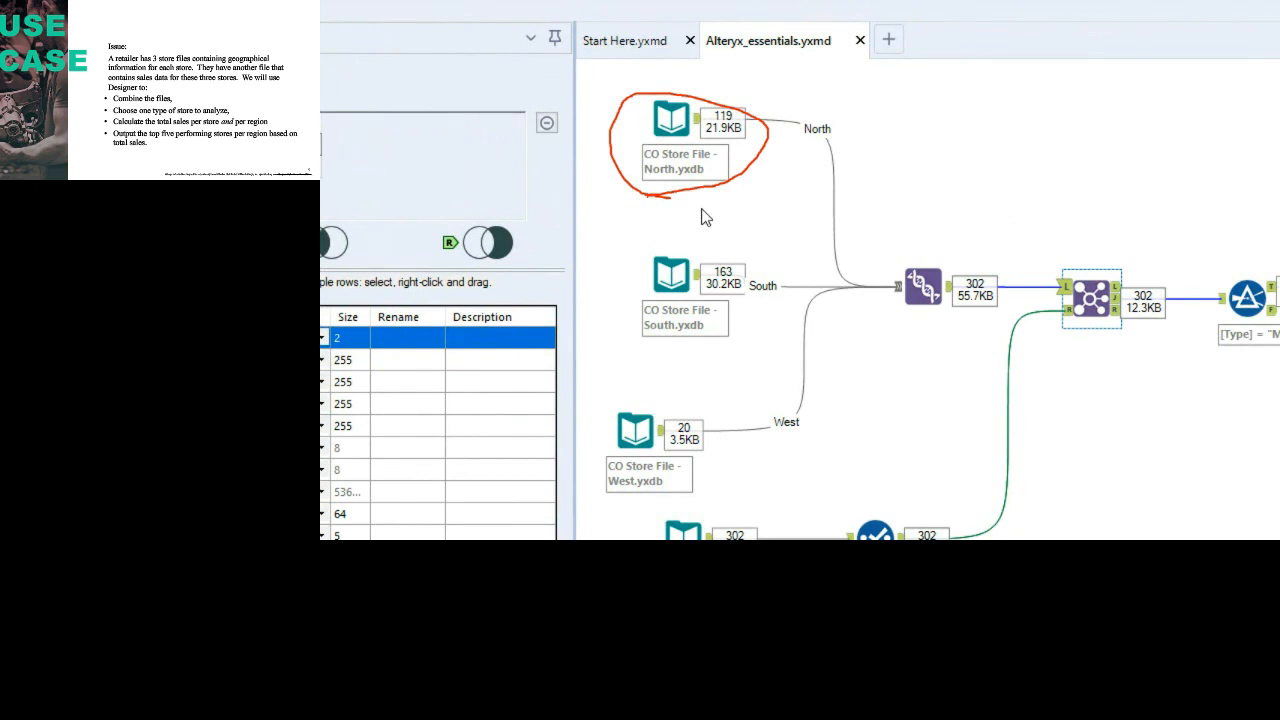
mouse_move(668, 245)
mouse_down()
mouse_move(656, 246)
mouse_move(724, 360)
mouse_move(668, 240)
mouse_up()
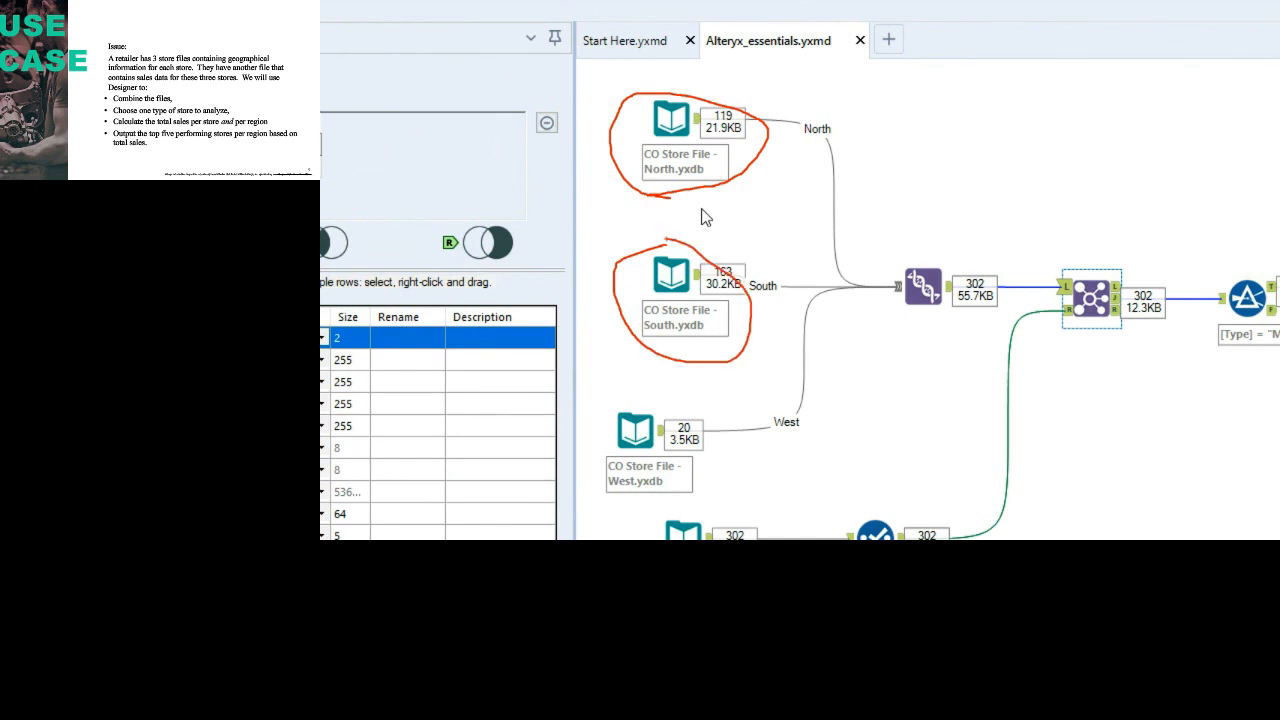
key(Escape)
key(Escape)
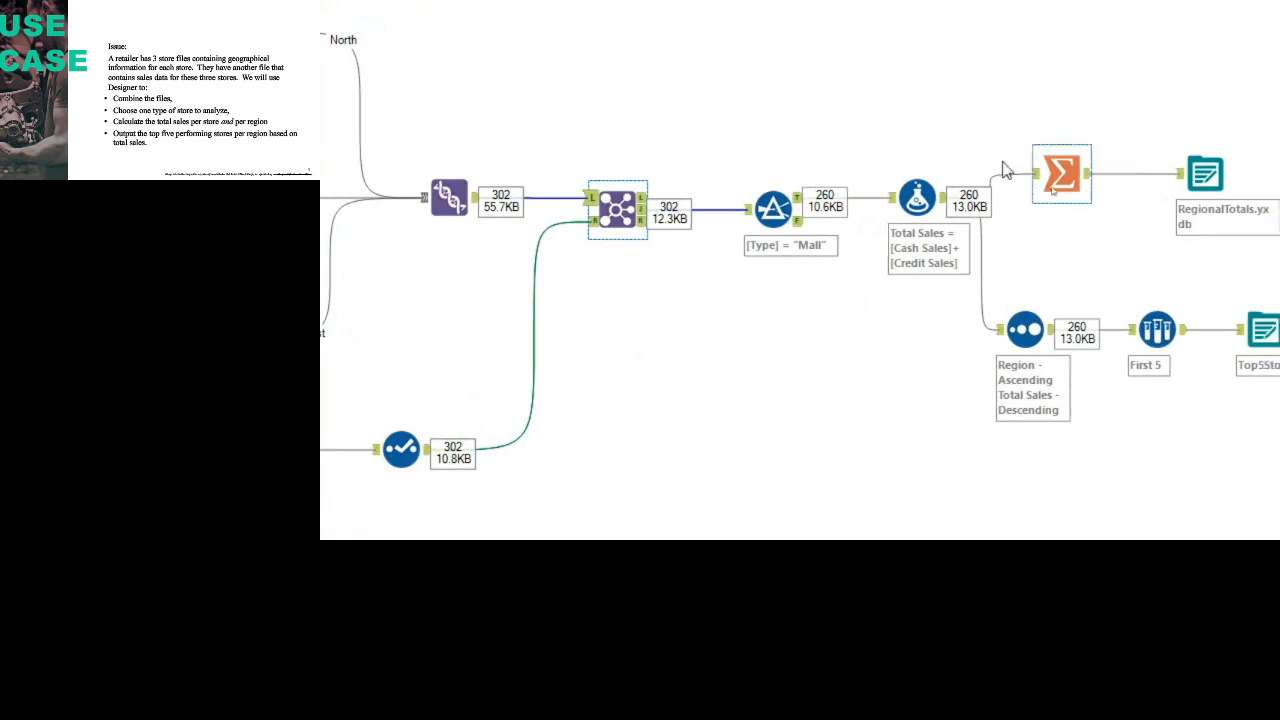
click(925, 185)
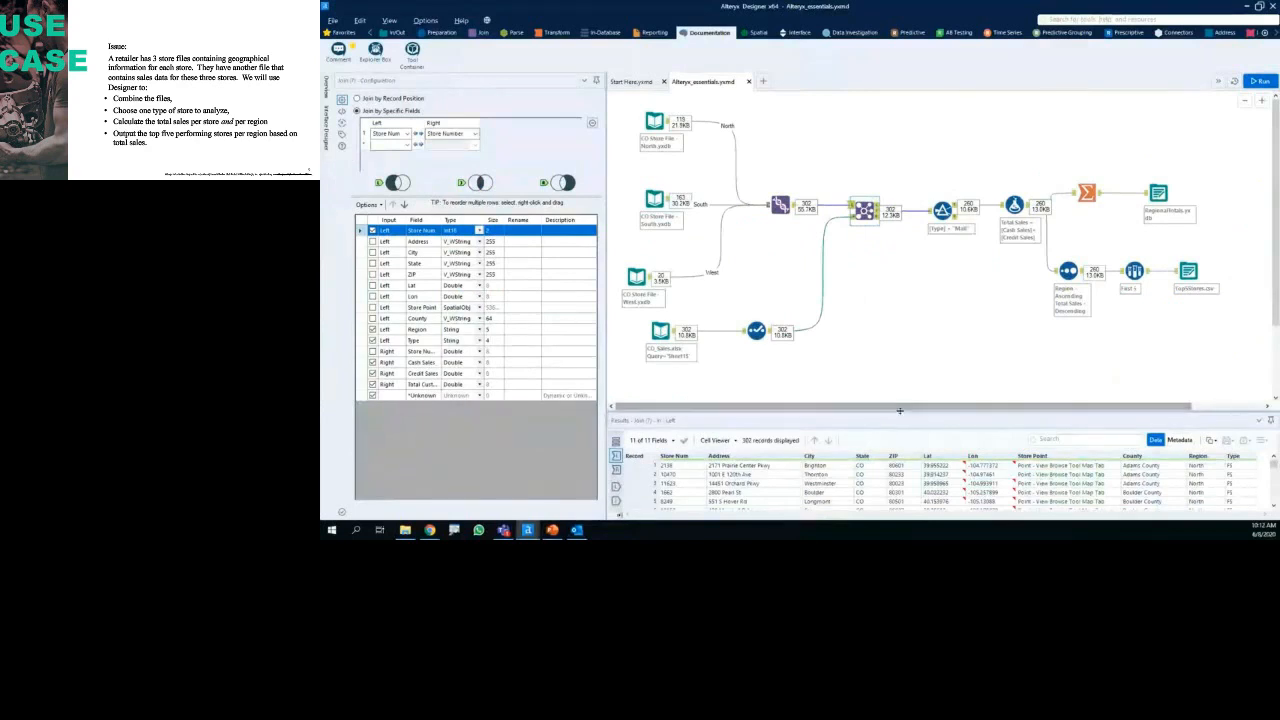
Step: Enlarge the results area slightly and examine the workflow canvas, the results and the Join tool's configuration
drag(901, 374, 901, 374)
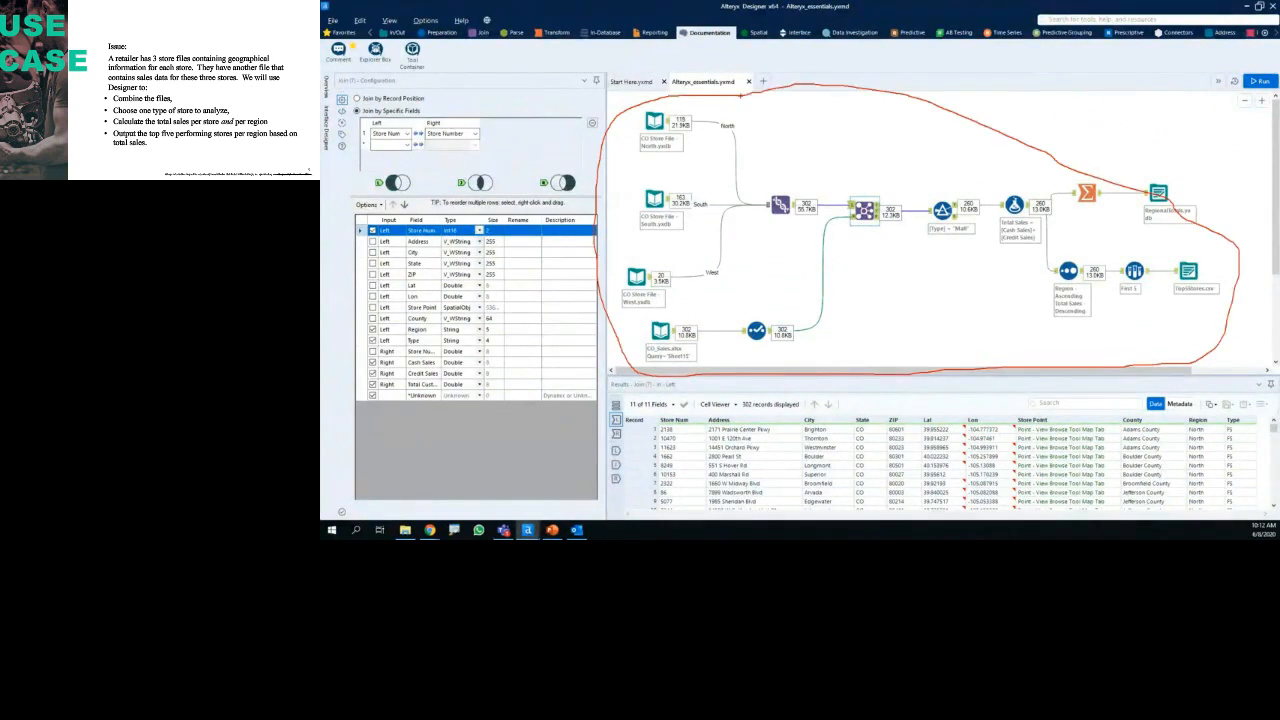
key(Escape)
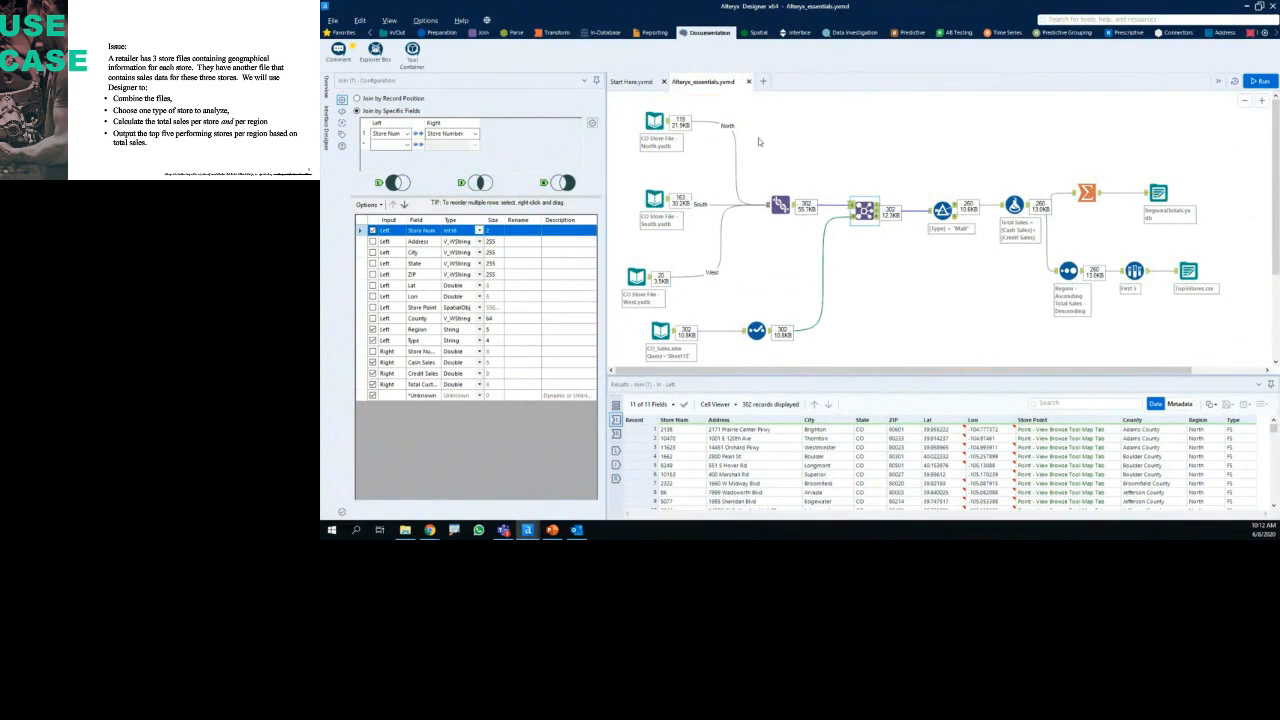
key(ctrl+2)
mouse_move(748, 386)
mouse_down()
mouse_move(622, 458)
mouse_move(656, 500)
mouse_move(1100, 510)
mouse_move(1185, 418)
mouse_move(968, 388)
mouse_move(732, 381)
mouse_up()
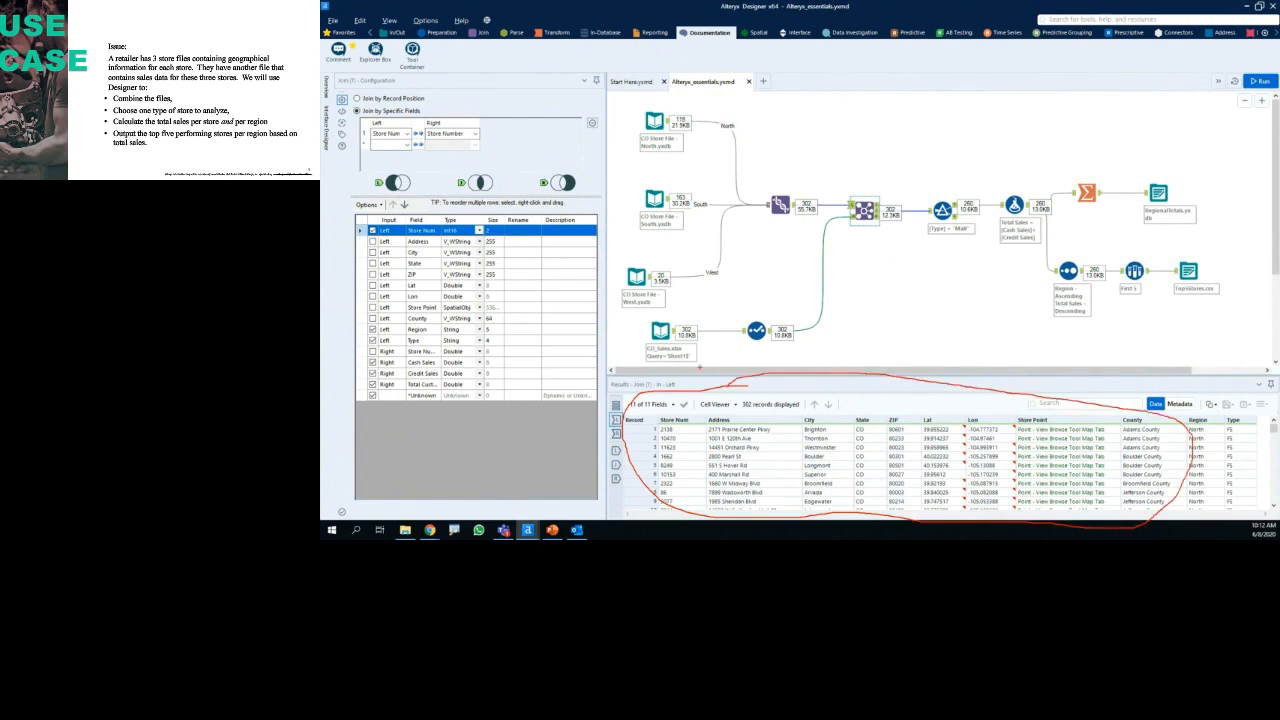
mouse_move(364, 74)
mouse_down()
mouse_move(343, 100)
mouse_move(331, 272)
mouse_move(350, 430)
mouse_move(607, 400)
mouse_move(622, 224)
mouse_move(436, 56)
mouse_move(364, 72)
mouse_up()
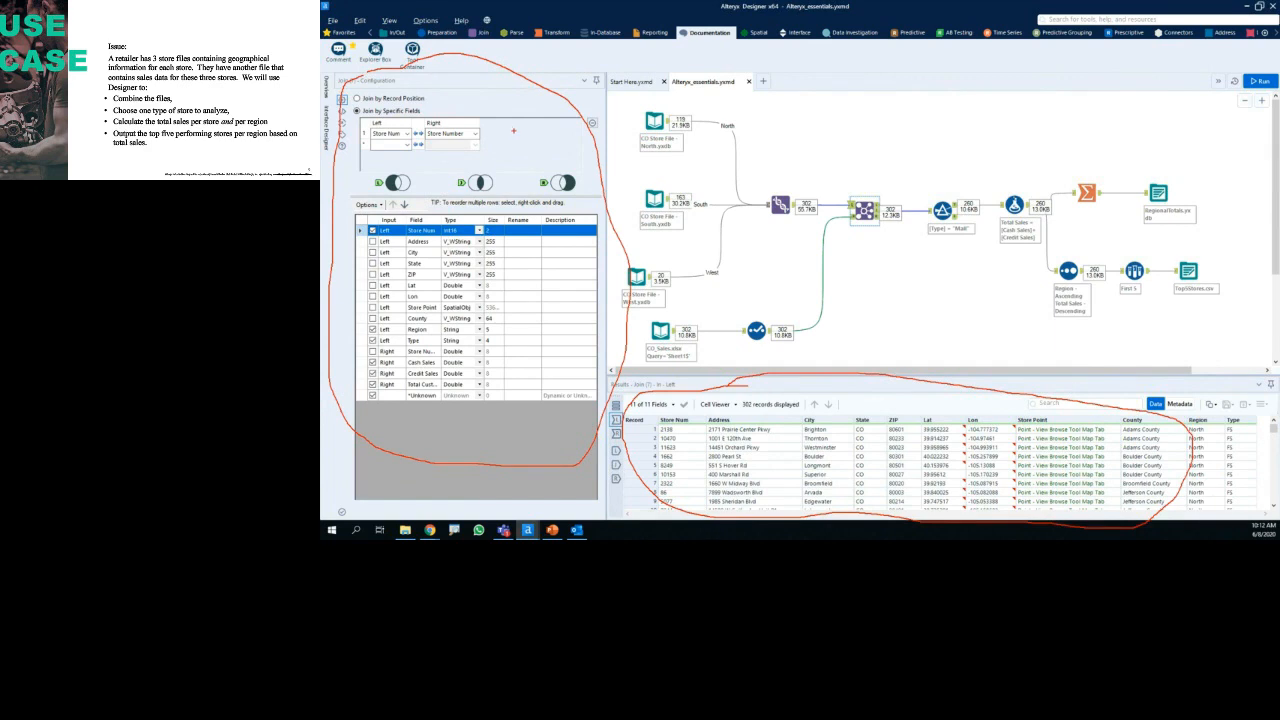
key(Escape)
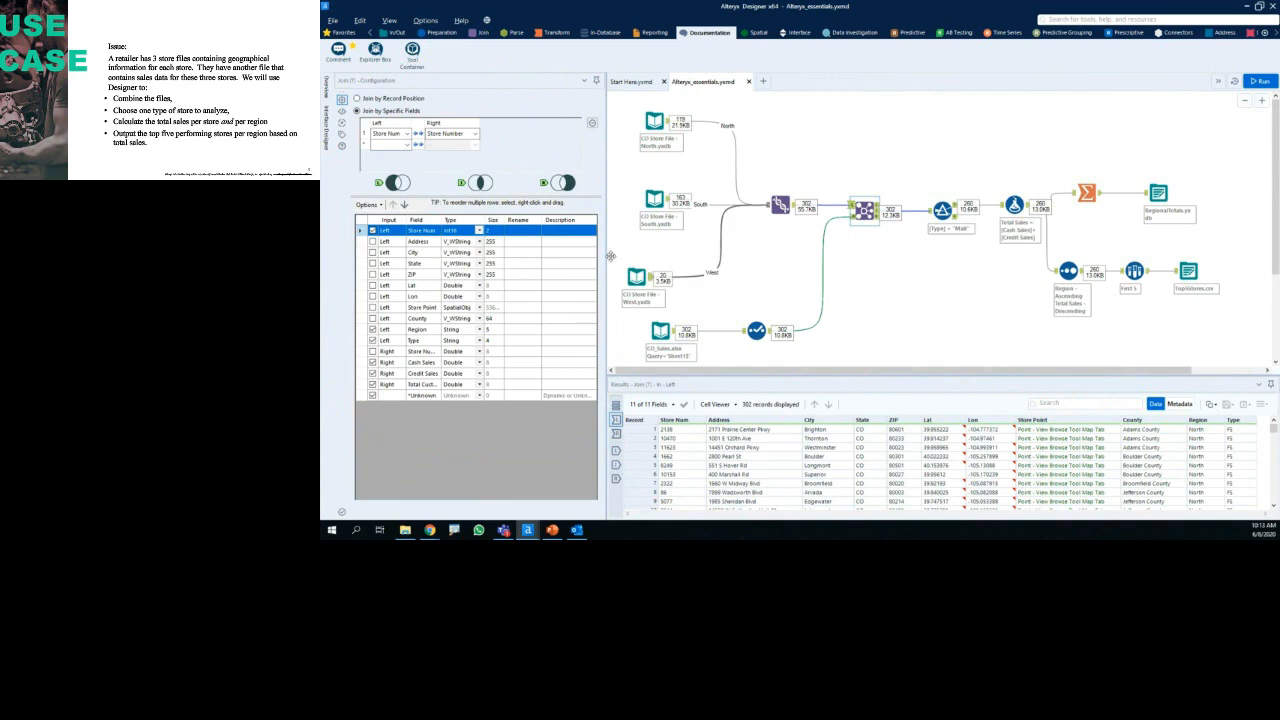
Step: Browse the In/Out, Preparation and Join tool categories, and return to the Favorites tools
click(397, 32)
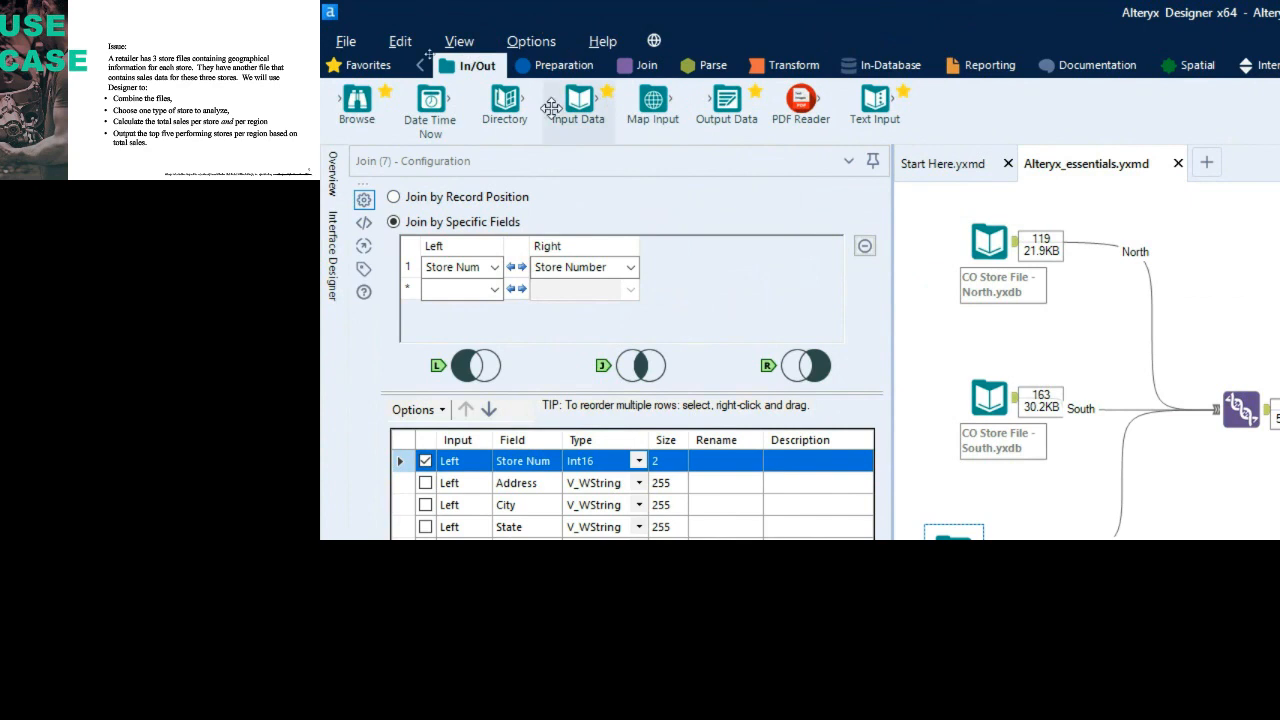
mouse_move(435, 75)
mouse_down()
mouse_move(349, 80)
mouse_move(375, 117)
mouse_move(741, 152)
mouse_move(888, 141)
mouse_move(822, 78)
mouse_move(428, 70)
mouse_up()
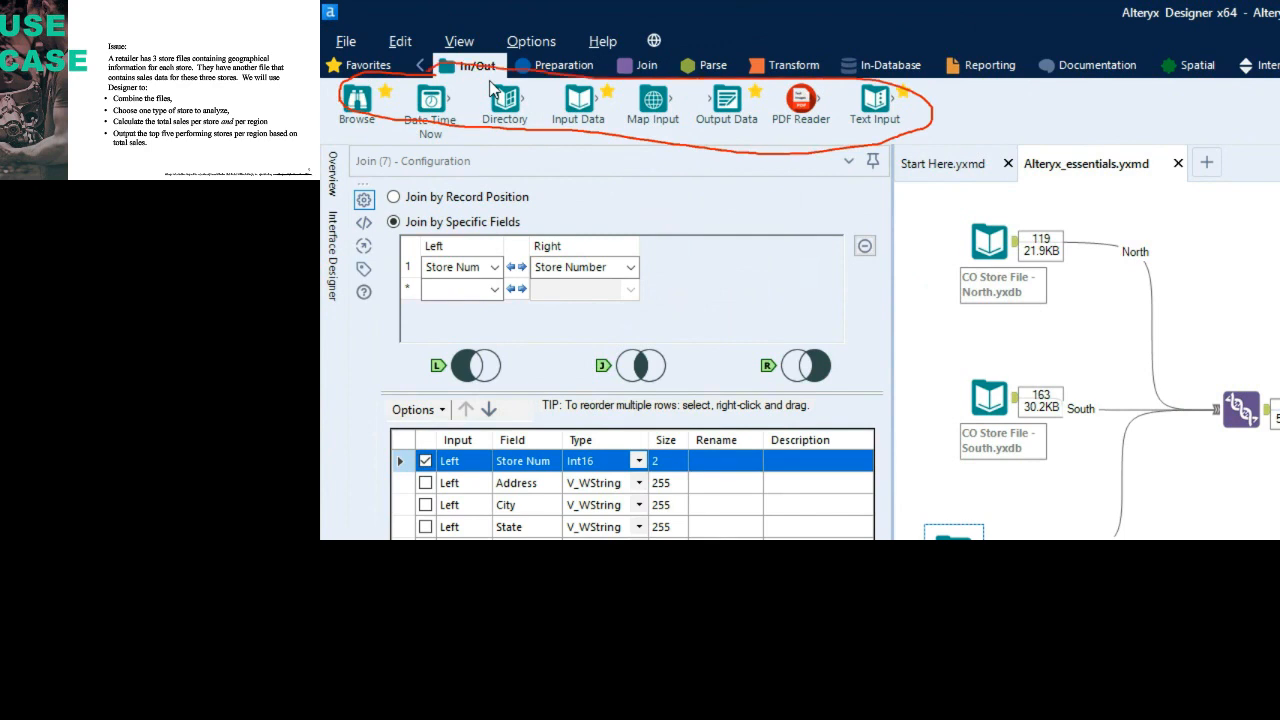
key(Escape)
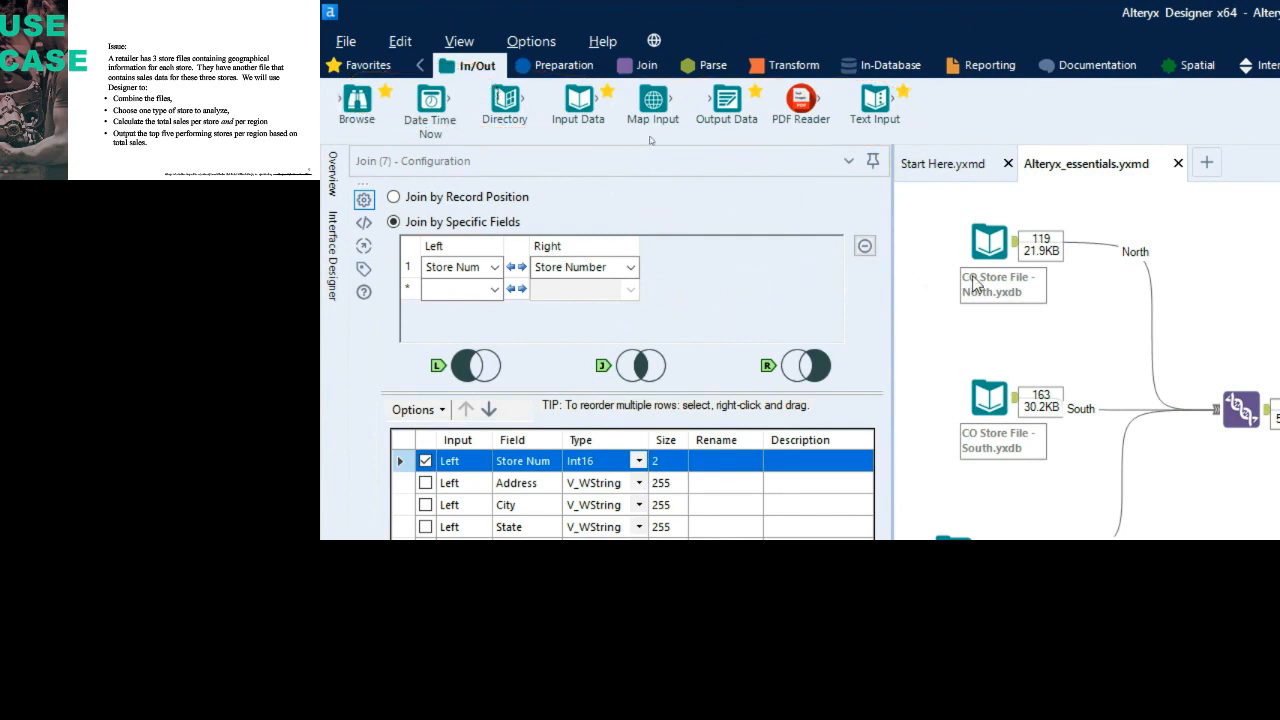
click(527, 66)
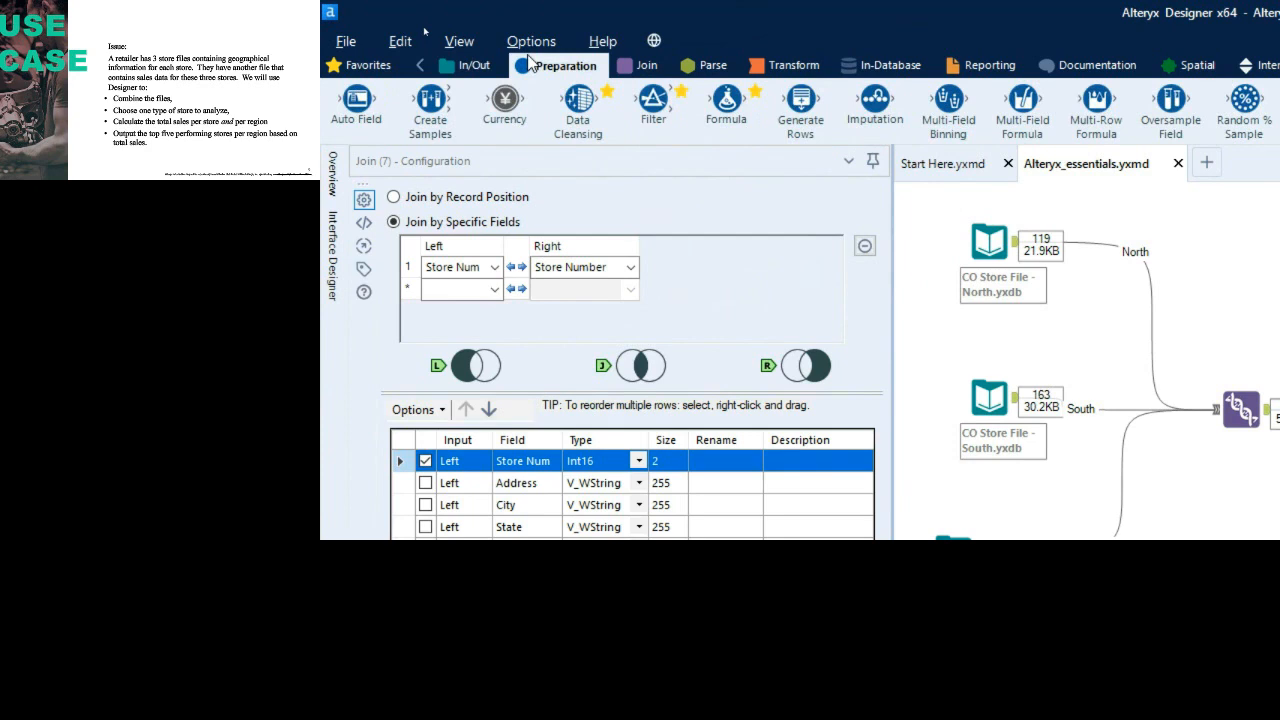
click(652, 66)
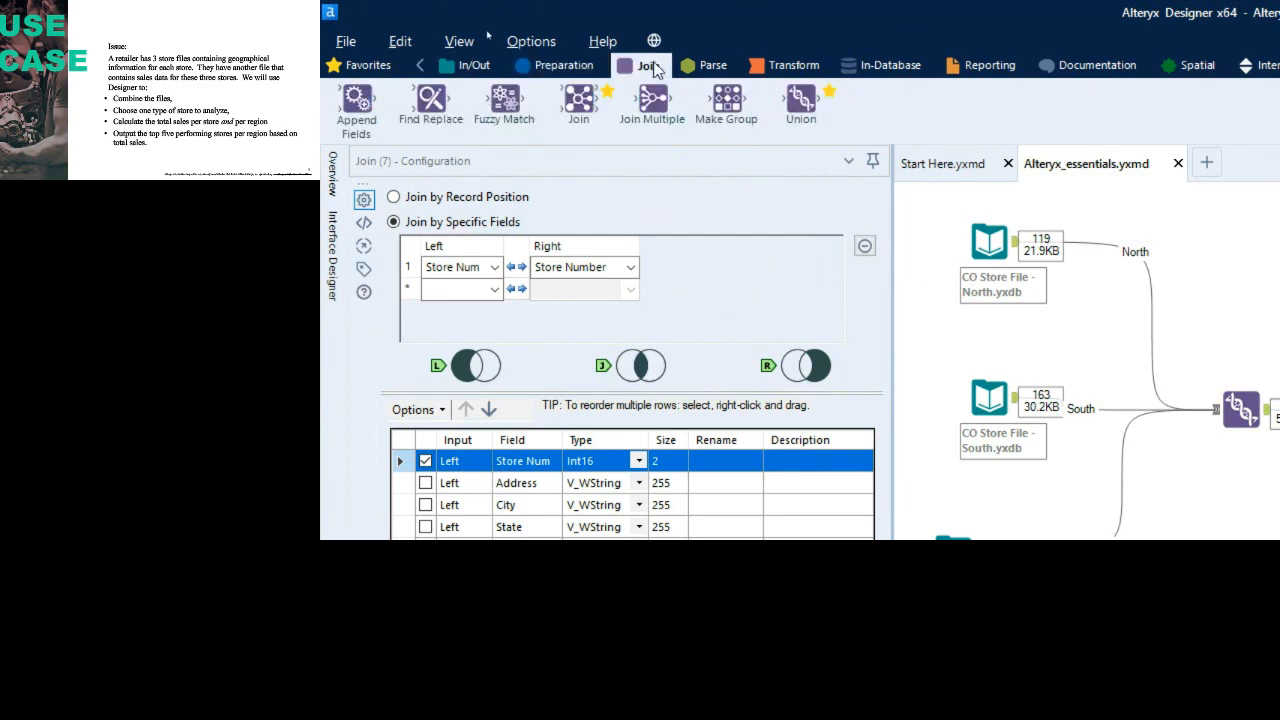
click(352, 68)
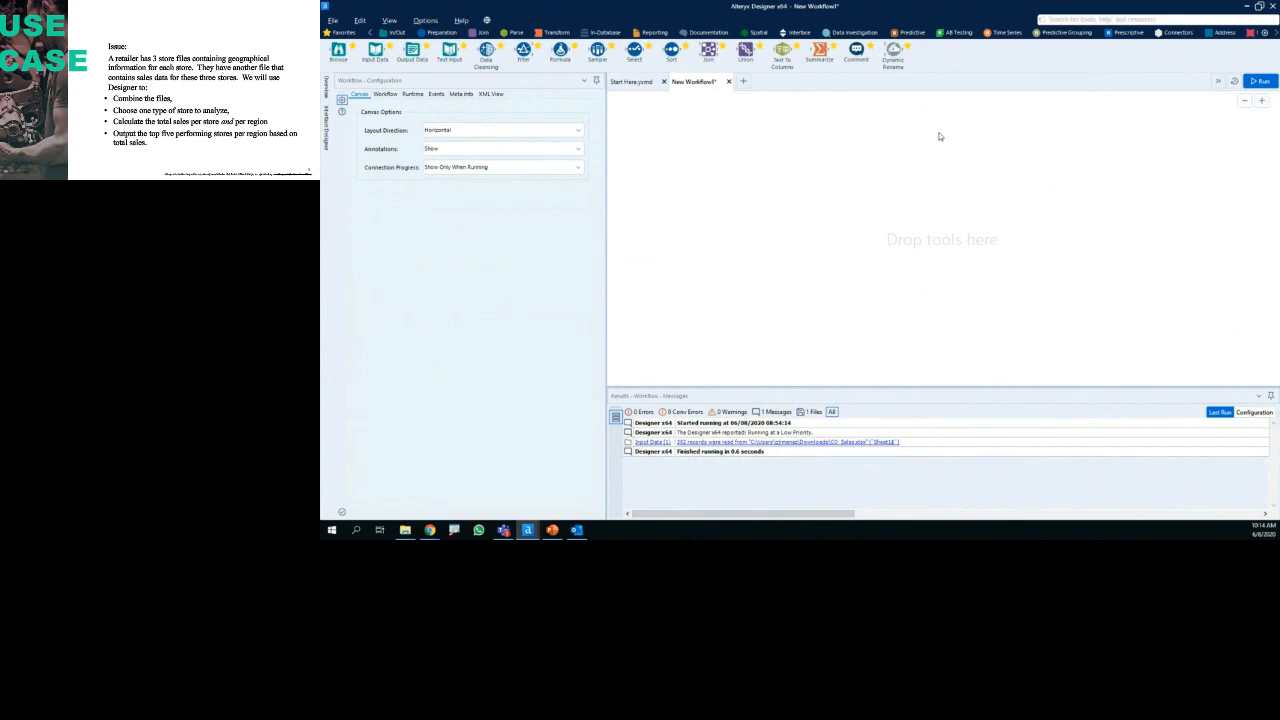
Step: Place an Input Data tool on the new workflow's empty canvas and open its data connection choices
mouse_move(936, 112)
mouse_down()
mouse_move(802, 128)
mouse_move(712, 296)
mouse_move(1184, 298)
mouse_move(1020, 140)
mouse_move(891, 103)
mouse_up()
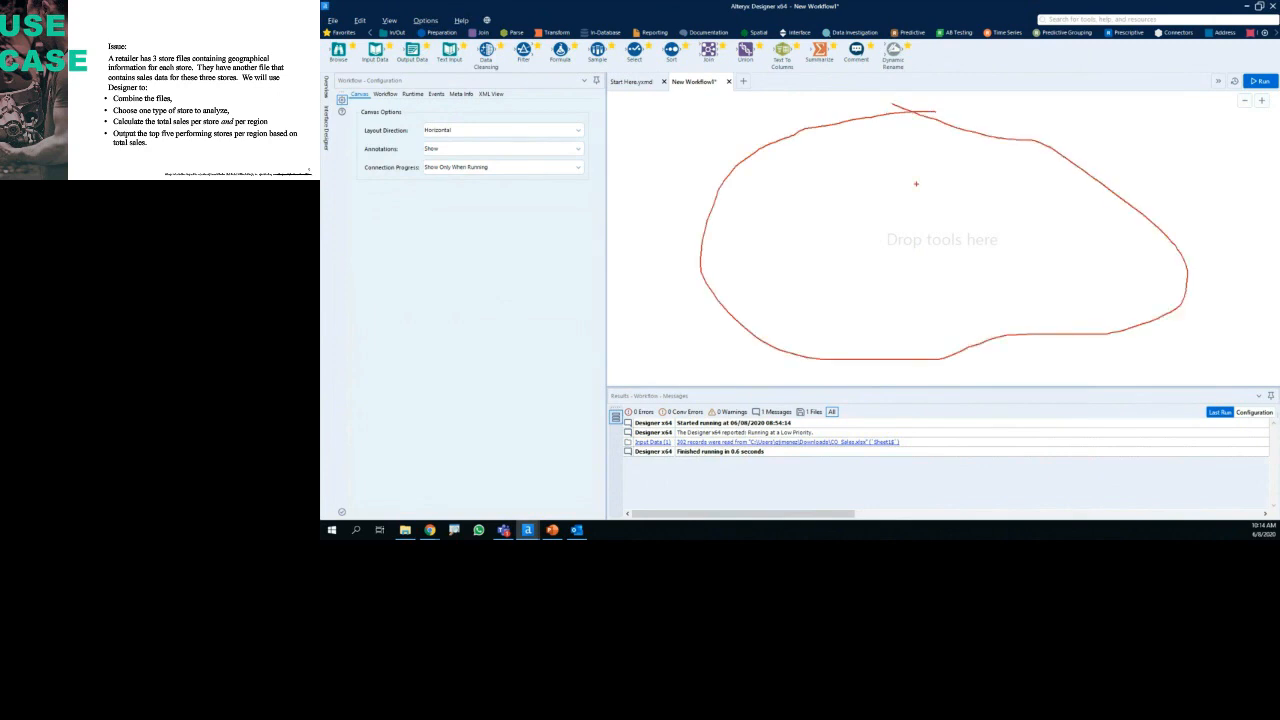
key(Escape)
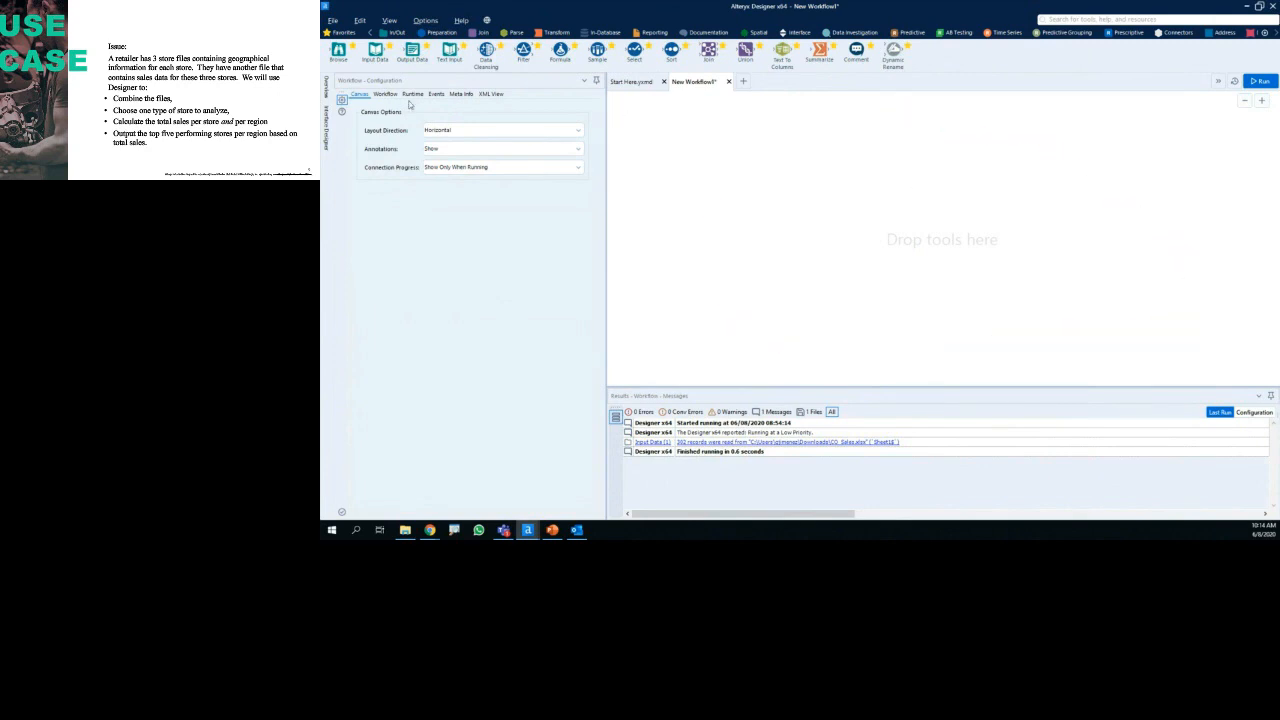
drag(376, 57, 698, 162)
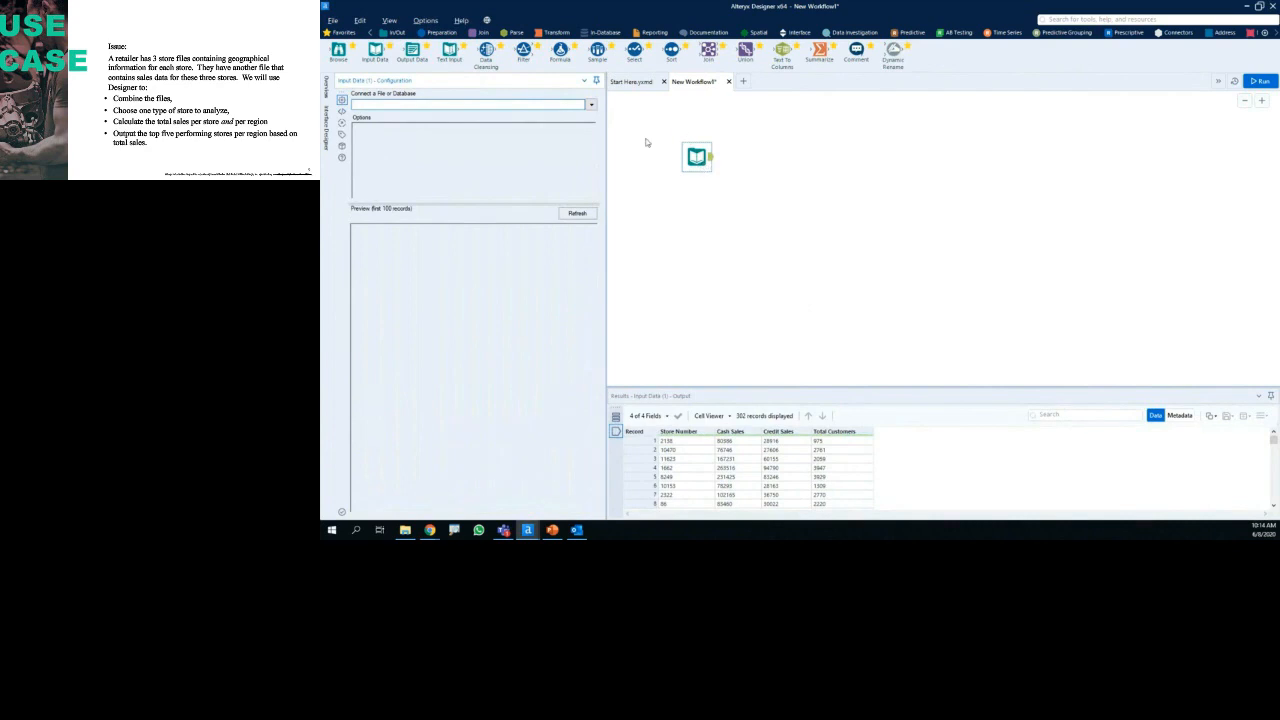
click(593, 110)
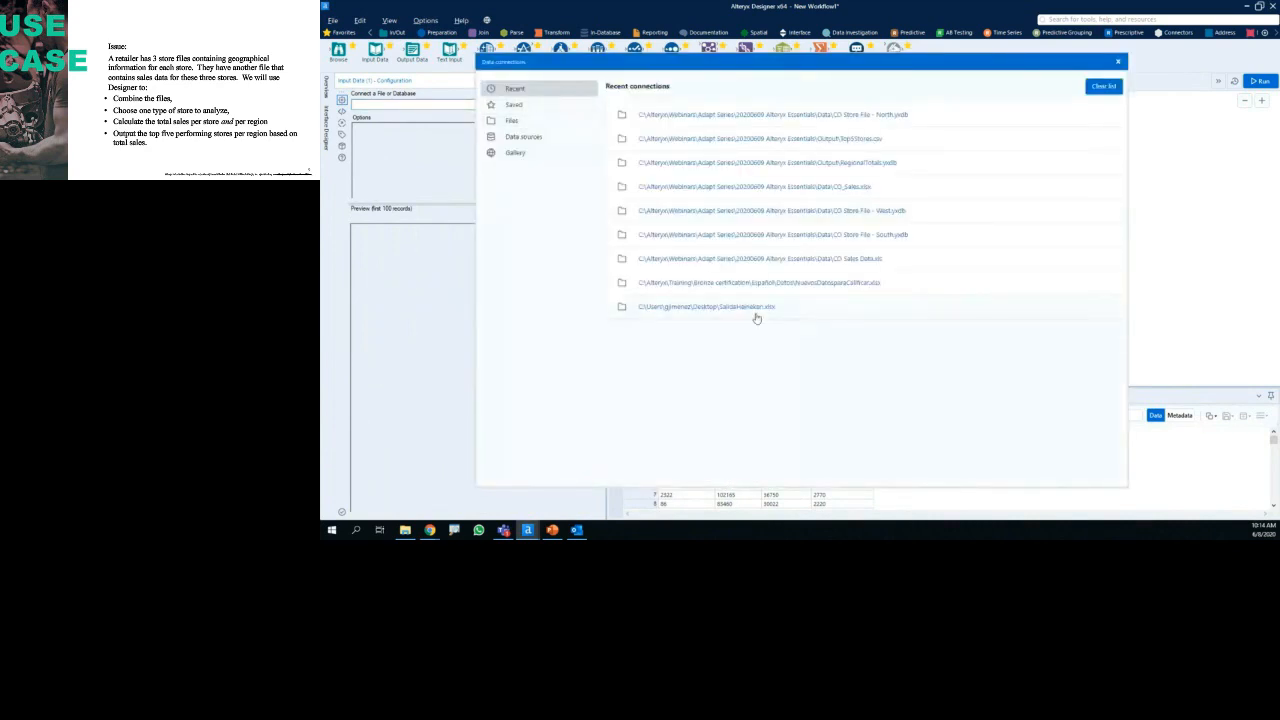
Step: Examine the data sources available for connection, including the Oracle, Microsoft SQL Server, Amazon, Microsoft Azure and IBM entries
click(565, 146)
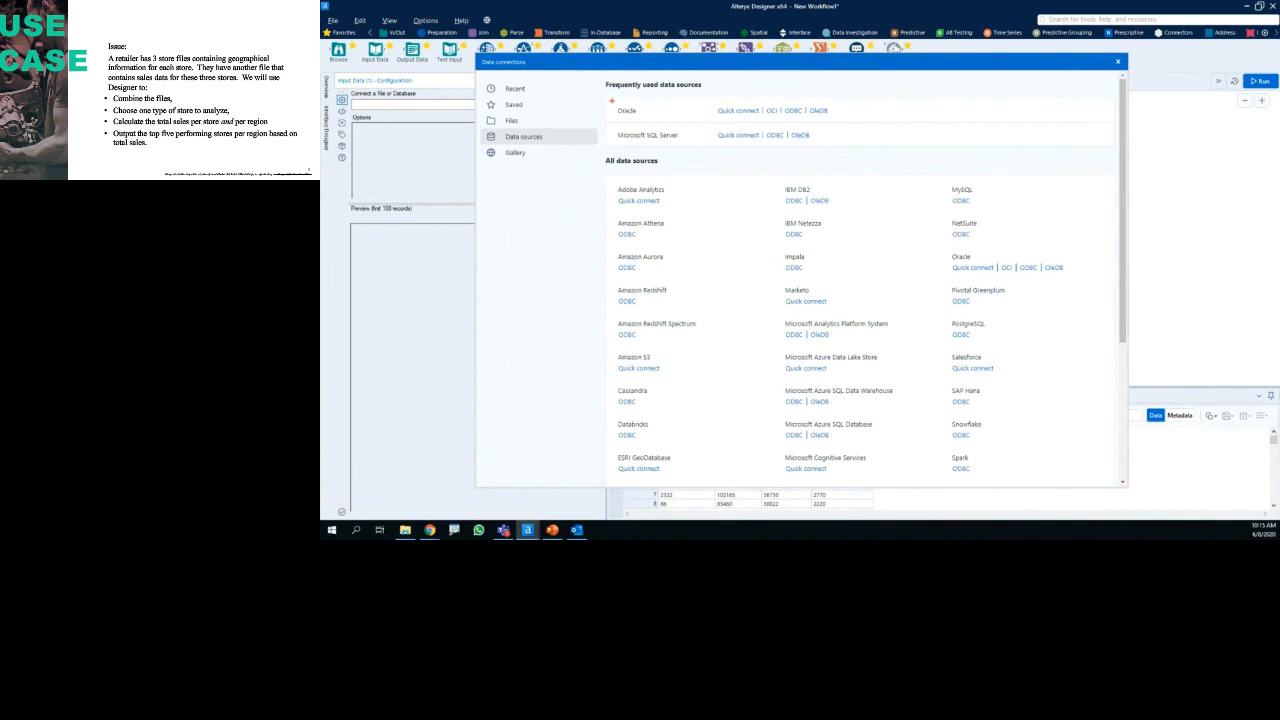
mouse_move(612, 112)
mouse_down()
mouse_move(589, 366)
mouse_move(596, 440)
mouse_move(768, 466)
mouse_move(960, 464)
mouse_move(1073, 382)
mouse_move(1034, 190)
mouse_move(714, 80)
mouse_move(605, 112)
mouse_up()
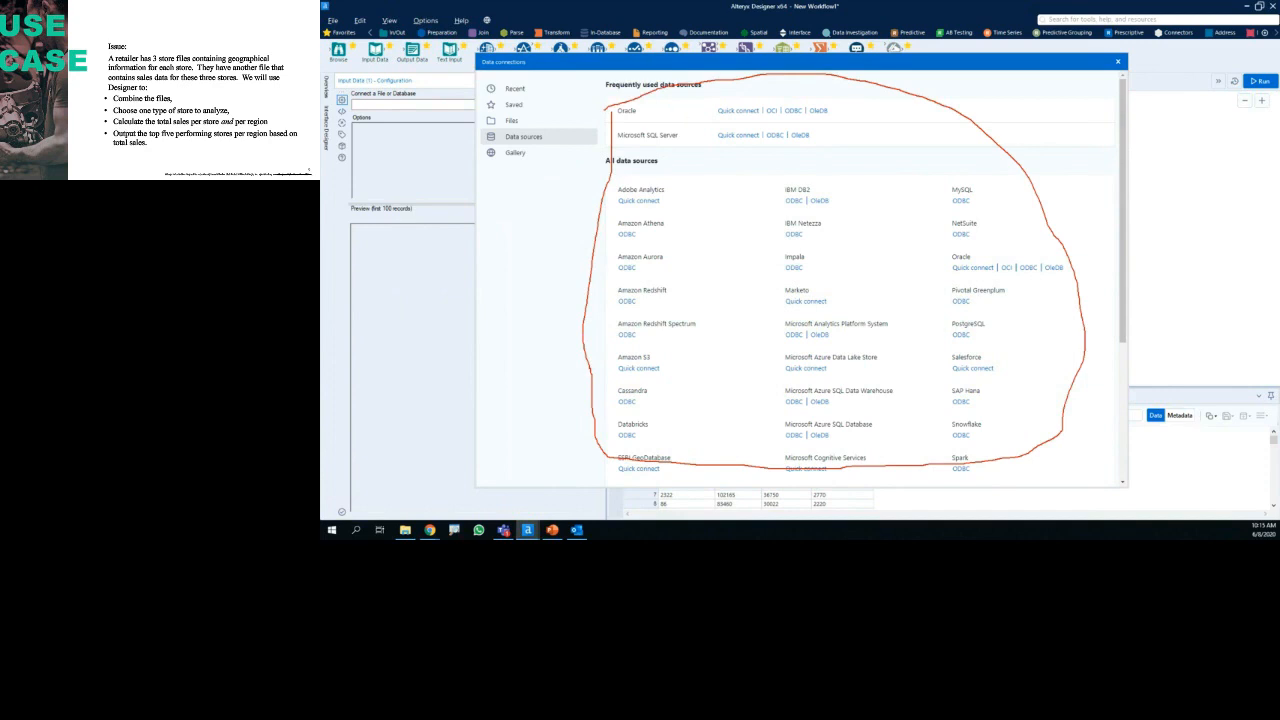
mouse_move(797, 320)
mouse_down()
mouse_move(764, 340)
mouse_move(866, 486)
mouse_move(906, 426)
mouse_move(788, 314)
mouse_up()
mouse_move(612, 188)
mouse_down()
mouse_move(588, 272)
mouse_move(600, 444)
mouse_move(706, 300)
mouse_move(645, 188)
mouse_move(614, 186)
mouse_up()
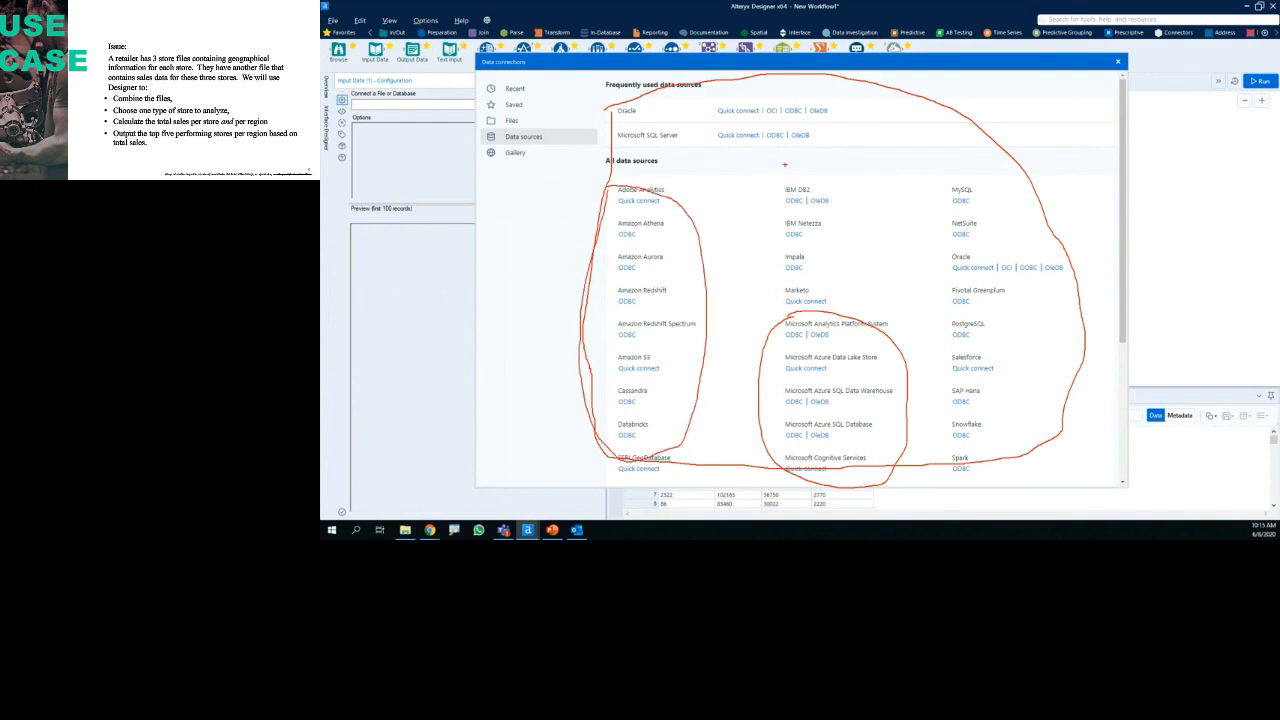
mouse_move(780, 182)
mouse_down()
mouse_move(793, 240)
mouse_move(805, 188)
mouse_up()
mouse_move(677, 148)
mouse_down()
mouse_move(626, 103)
mouse_move(674, 150)
mouse_up()
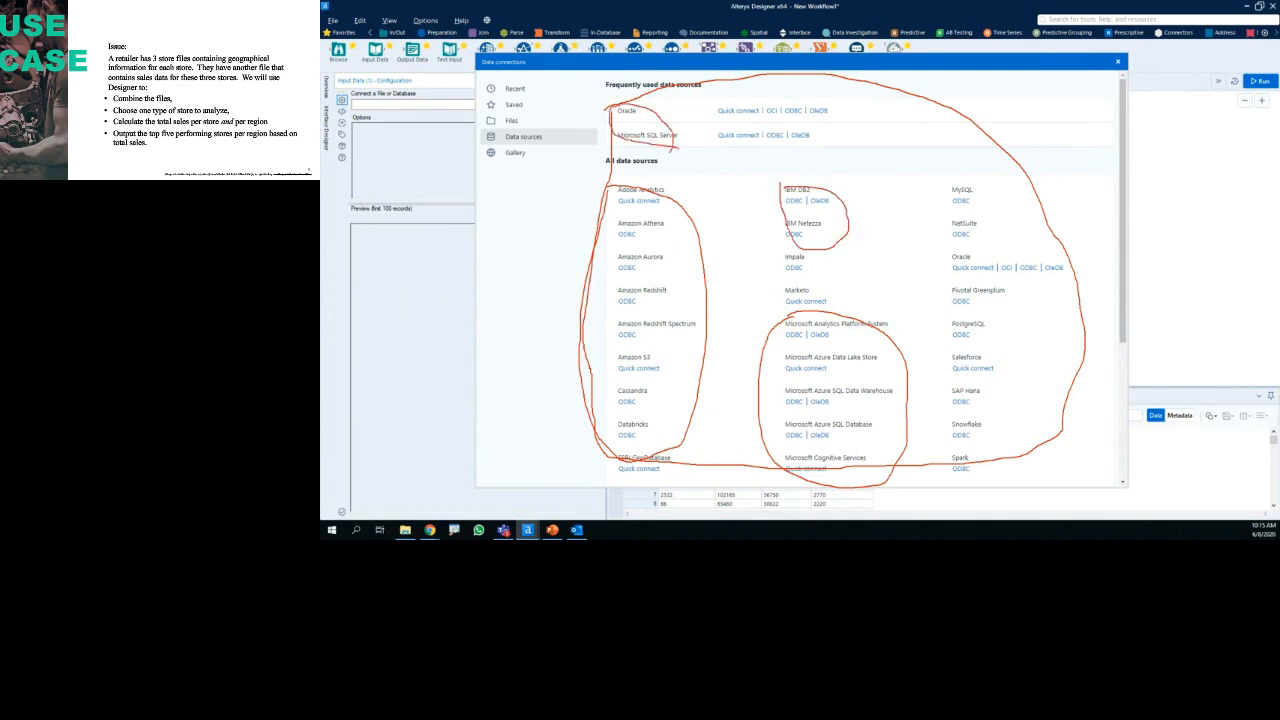
key(Escape)
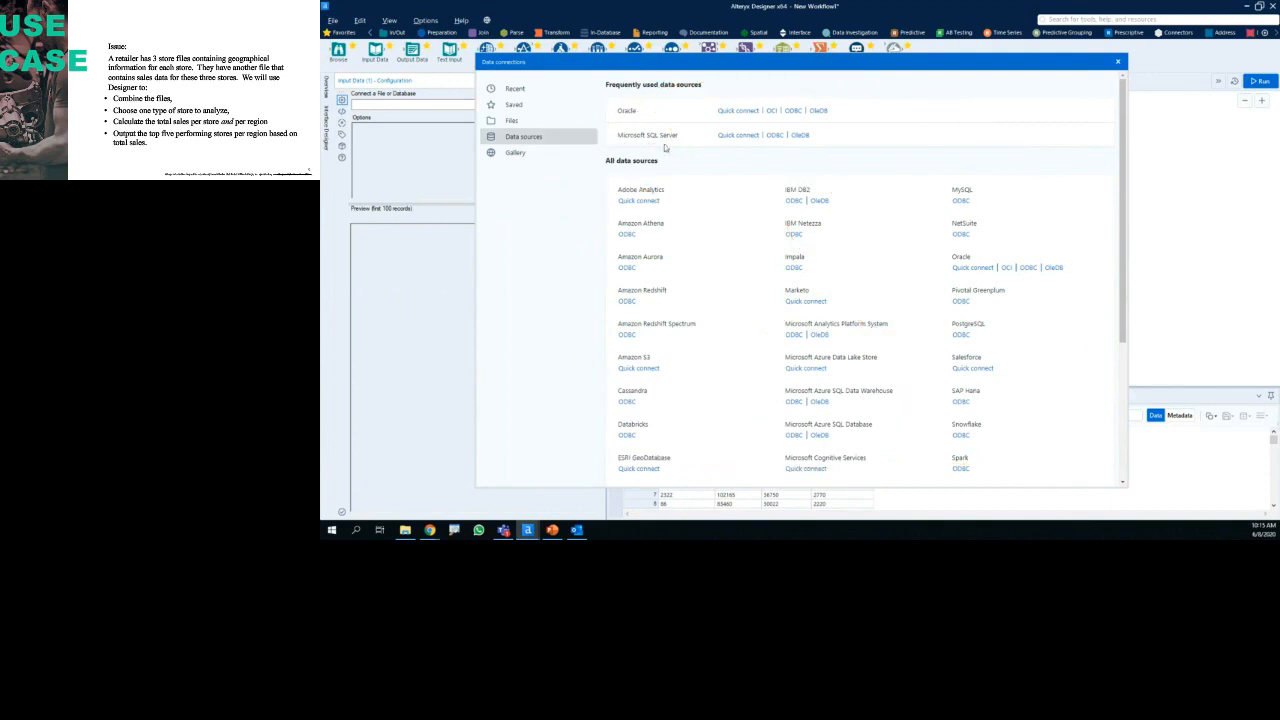
Step: Show the file connection options and examine the supported file types, including Microsoft Excel, CSV and XML
click(535, 125)
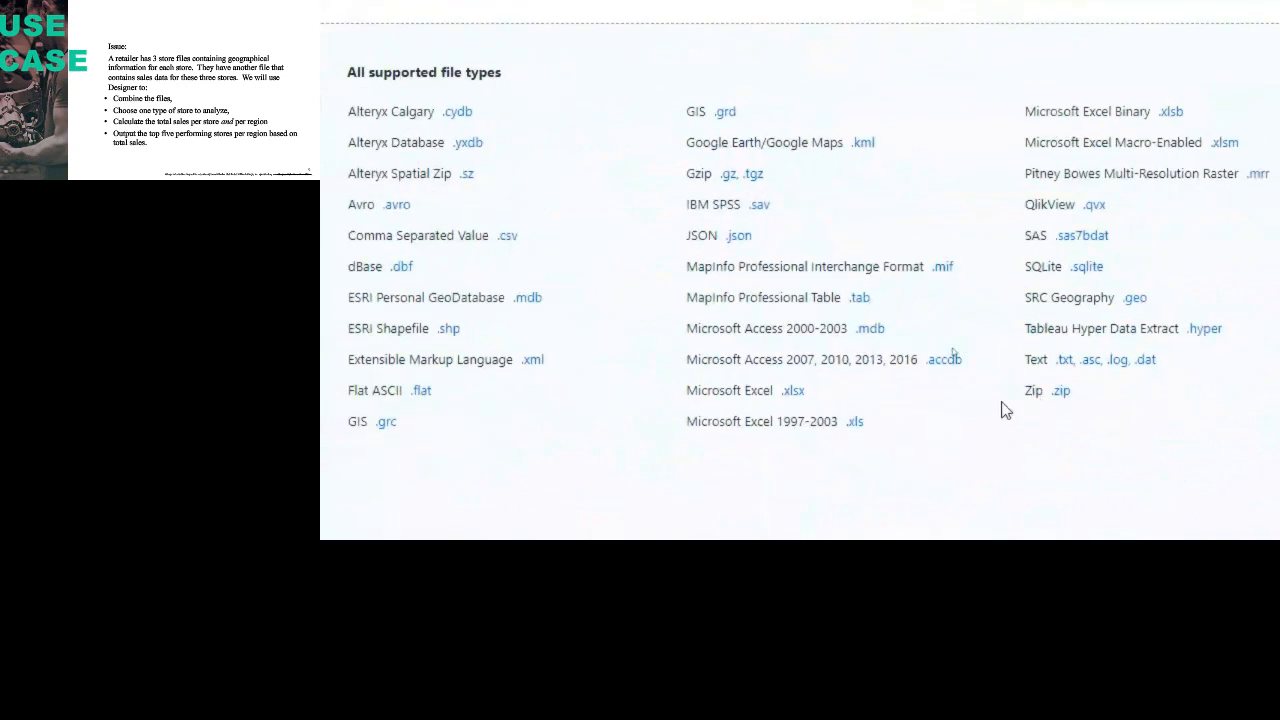
mouse_move(888, 434)
mouse_down()
mouse_move(854, 437)
mouse_move(808, 386)
mouse_move(890, 424)
mouse_up()
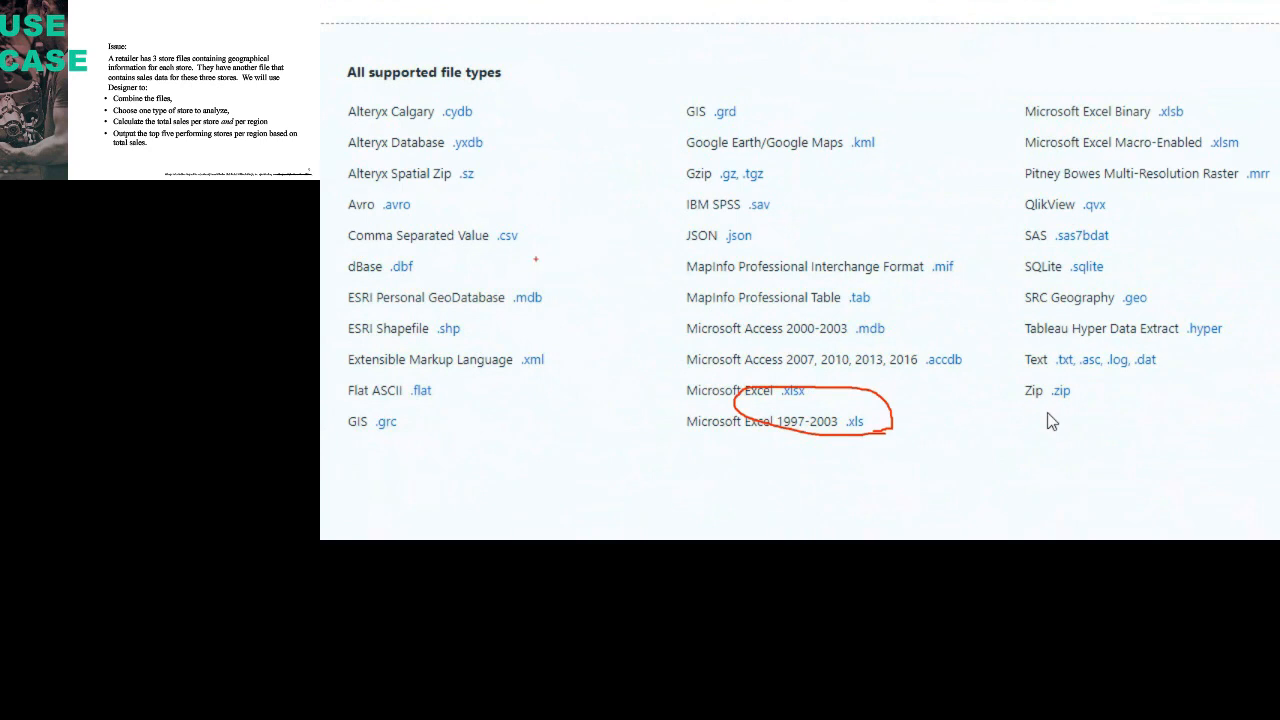
mouse_move(522, 221)
mouse_down()
mouse_move(479, 240)
mouse_move(524, 222)
mouse_up()
mouse_move(536, 342)
mouse_down()
mouse_move(502, 364)
mouse_move(558, 358)
mouse_move(534, 343)
mouse_up()
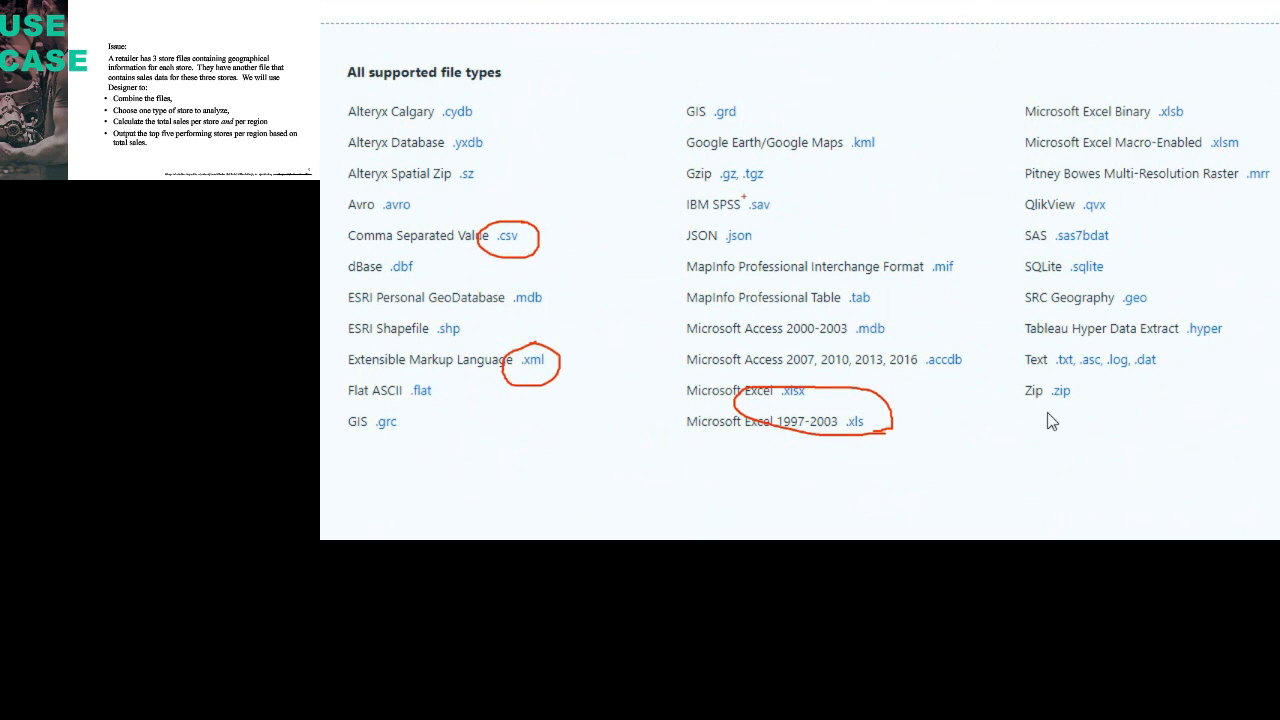
key(e)
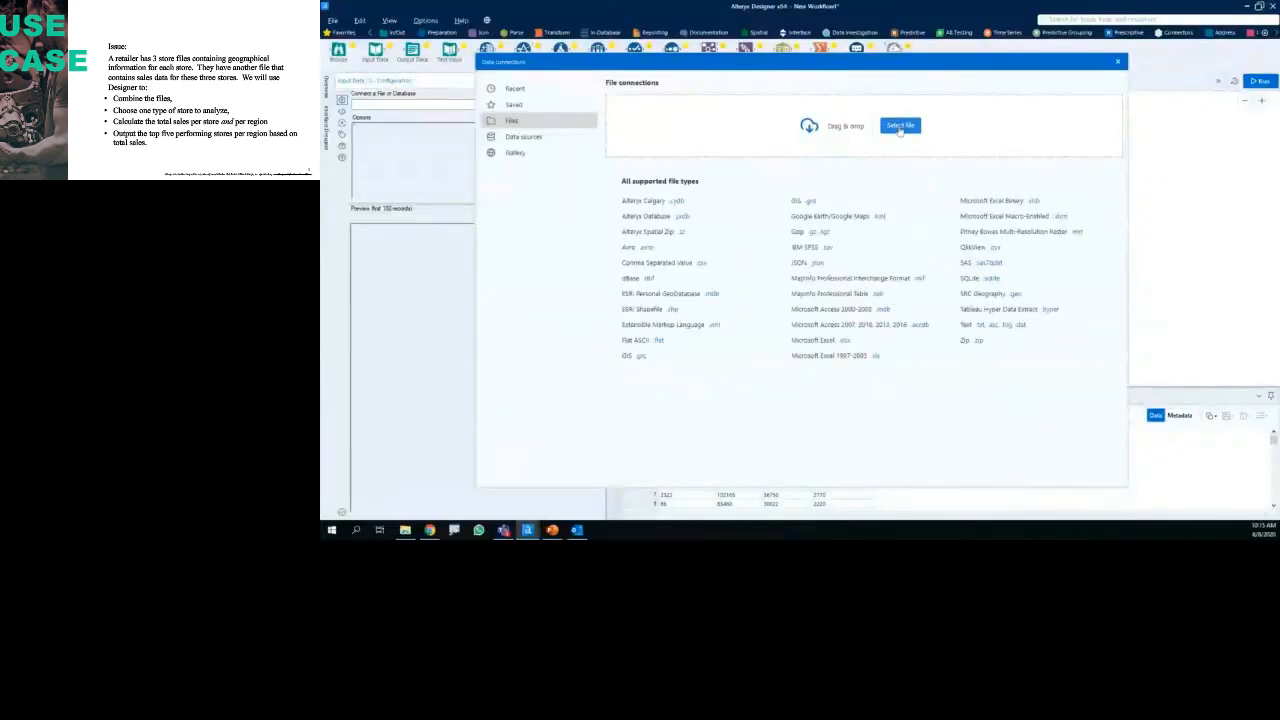
Step: Load the CO Store File - North data file into the Input Data tool
click(900, 127)
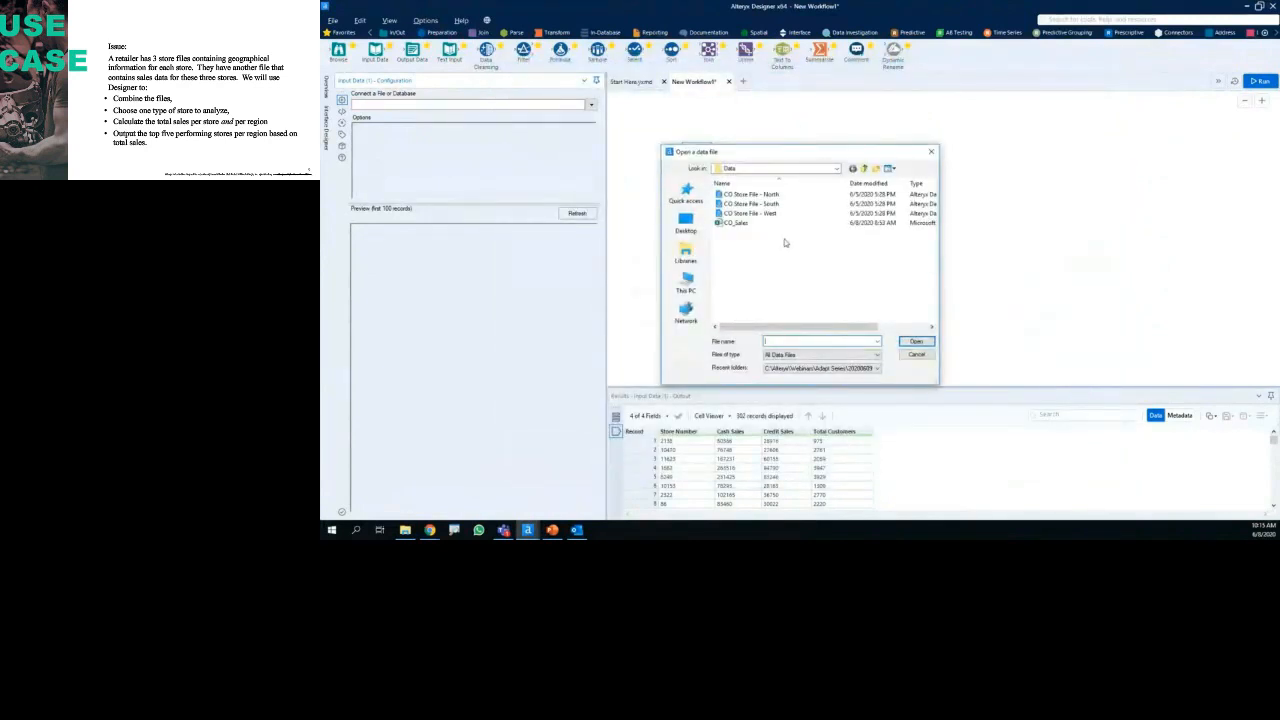
key(ctrl+2)
mouse_move(768, 187)
mouse_down()
mouse_move(750, 182)
mouse_move(698, 218)
mouse_move(798, 202)
mouse_move(768, 185)
mouse_up()
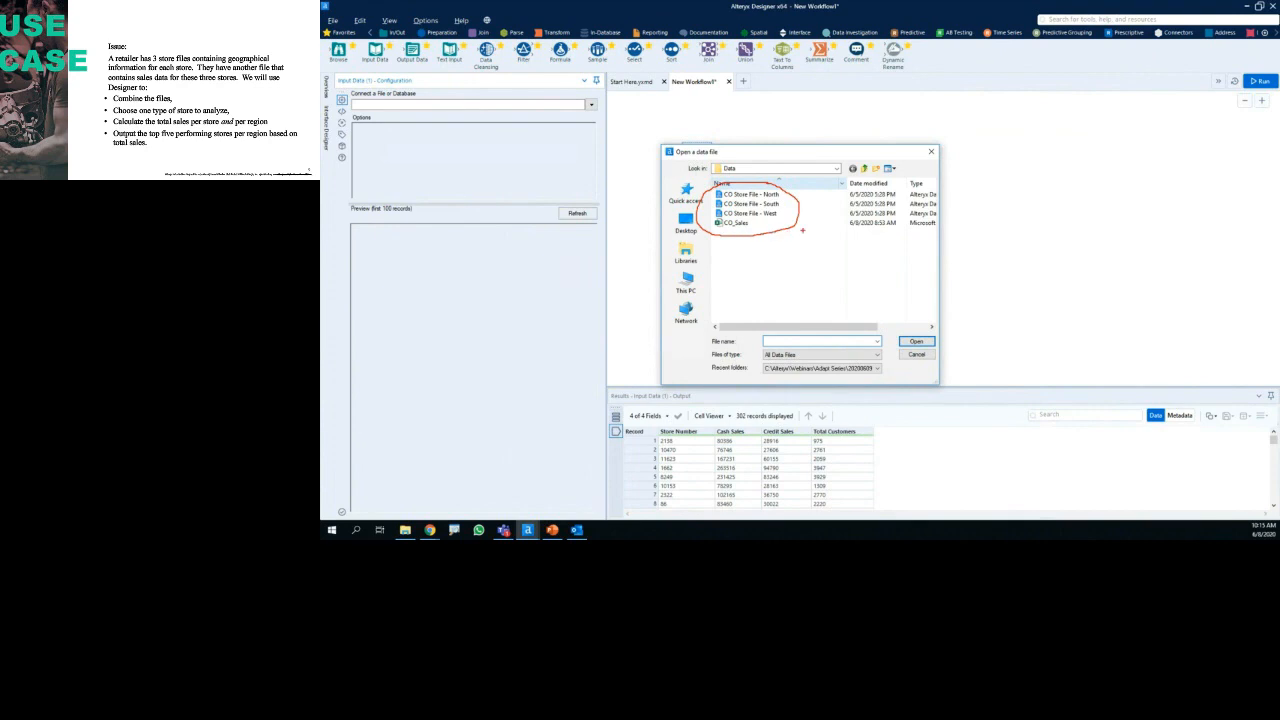
key(Escape)
click(766, 196)
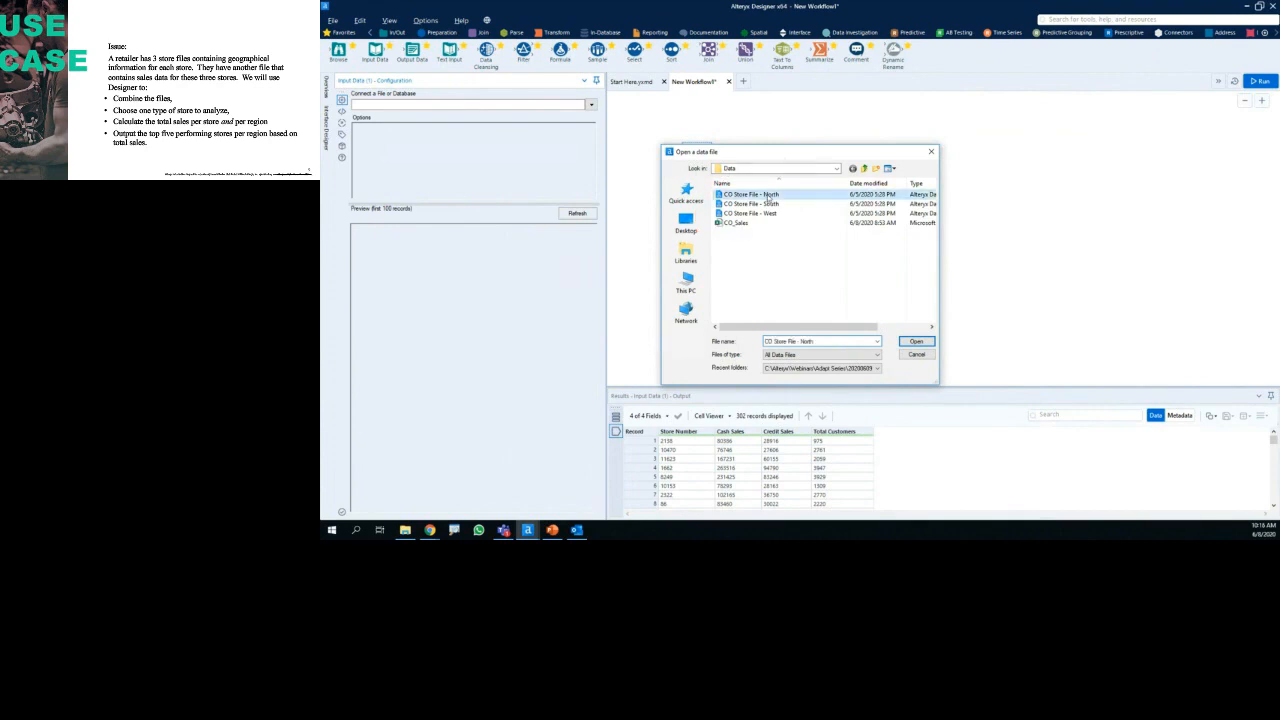
click(915, 342)
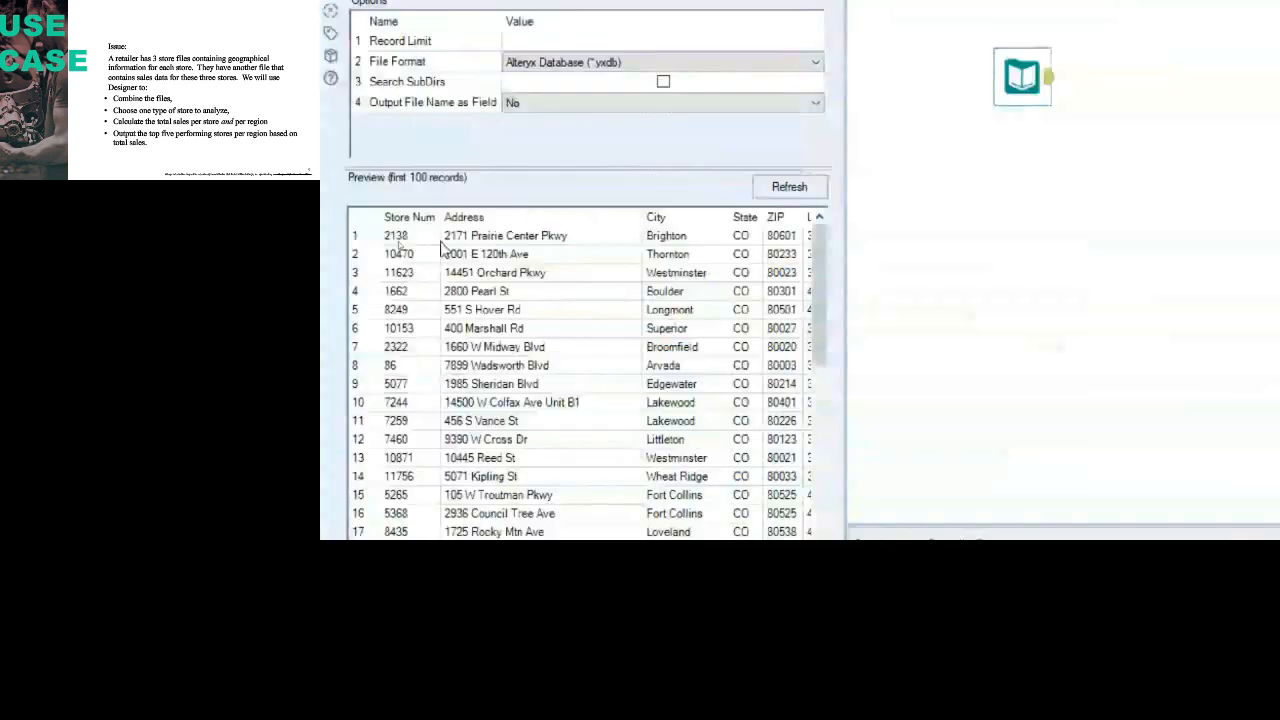
Step: Examine the North store file's preview, going along the first record from the store number to the store type field
click(563, 240)
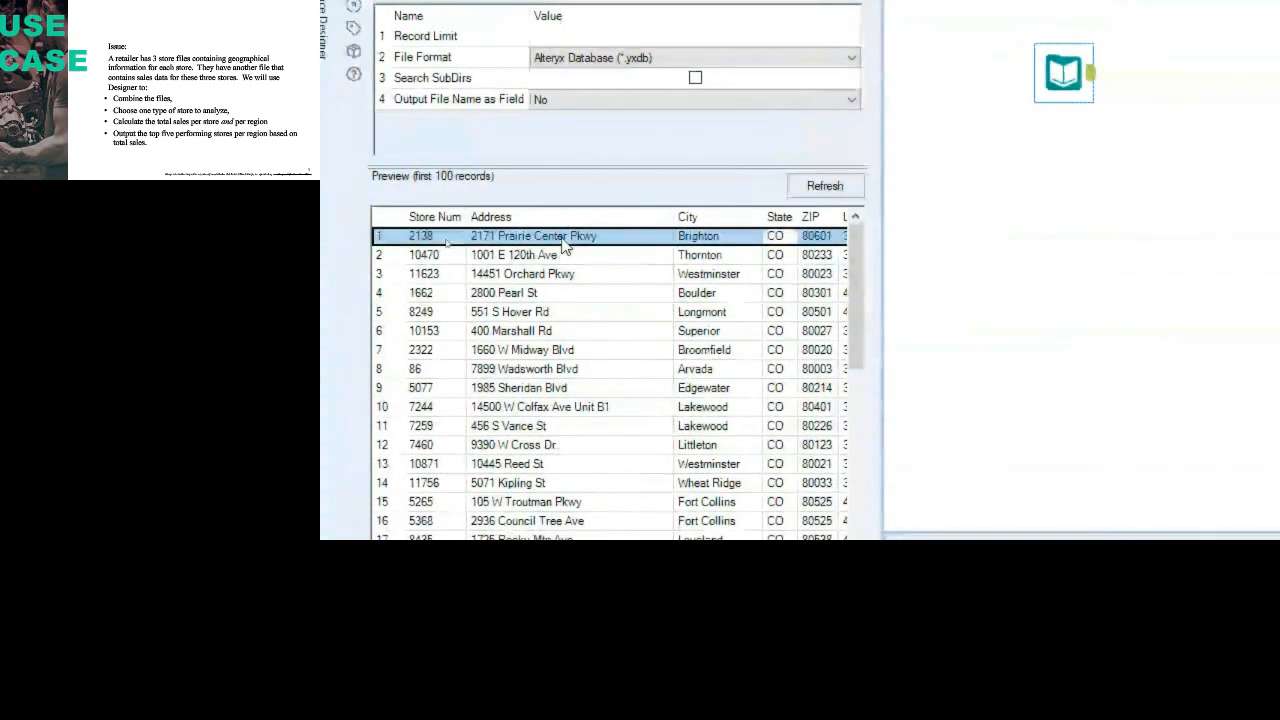
key(Right)
key(Right)
key(Right)
key(Right)
key(Right)
key(Right)
key(Right)
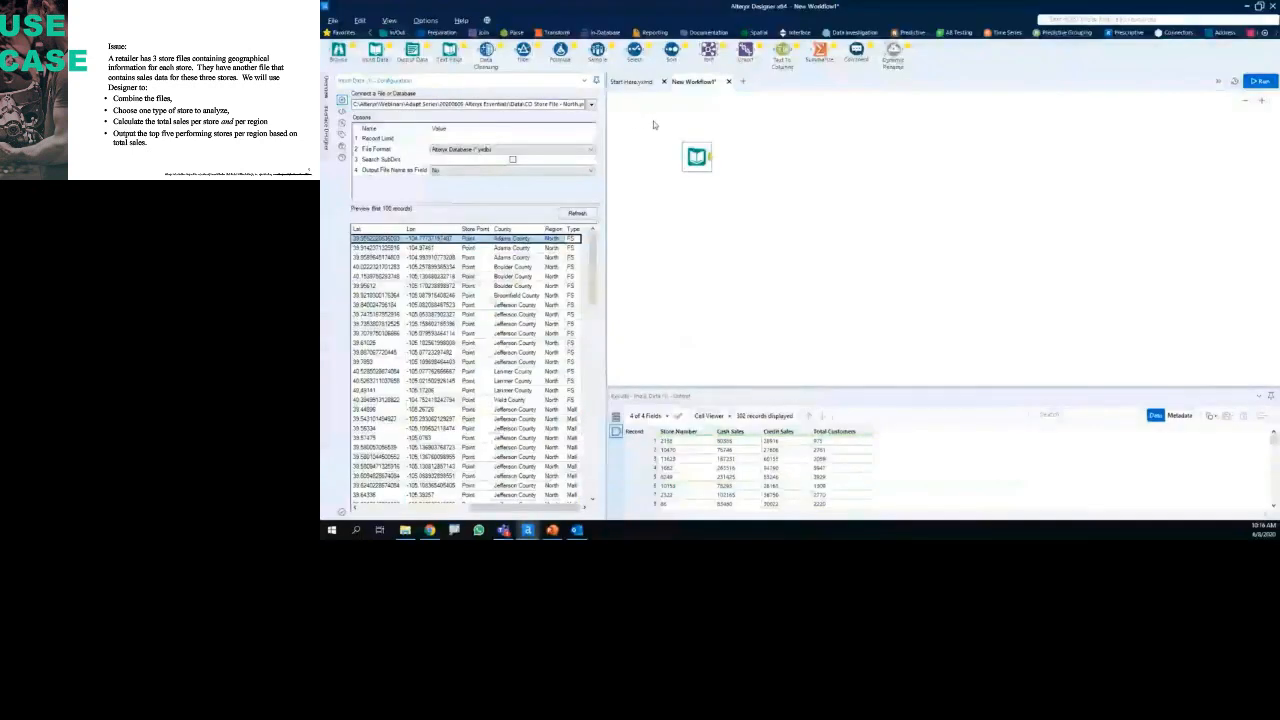
Step: Add two more Input Data tools below the first and load CO Store File - South into the middle one
drag(377, 54, 699, 210)
drag(376, 52, 697, 264)
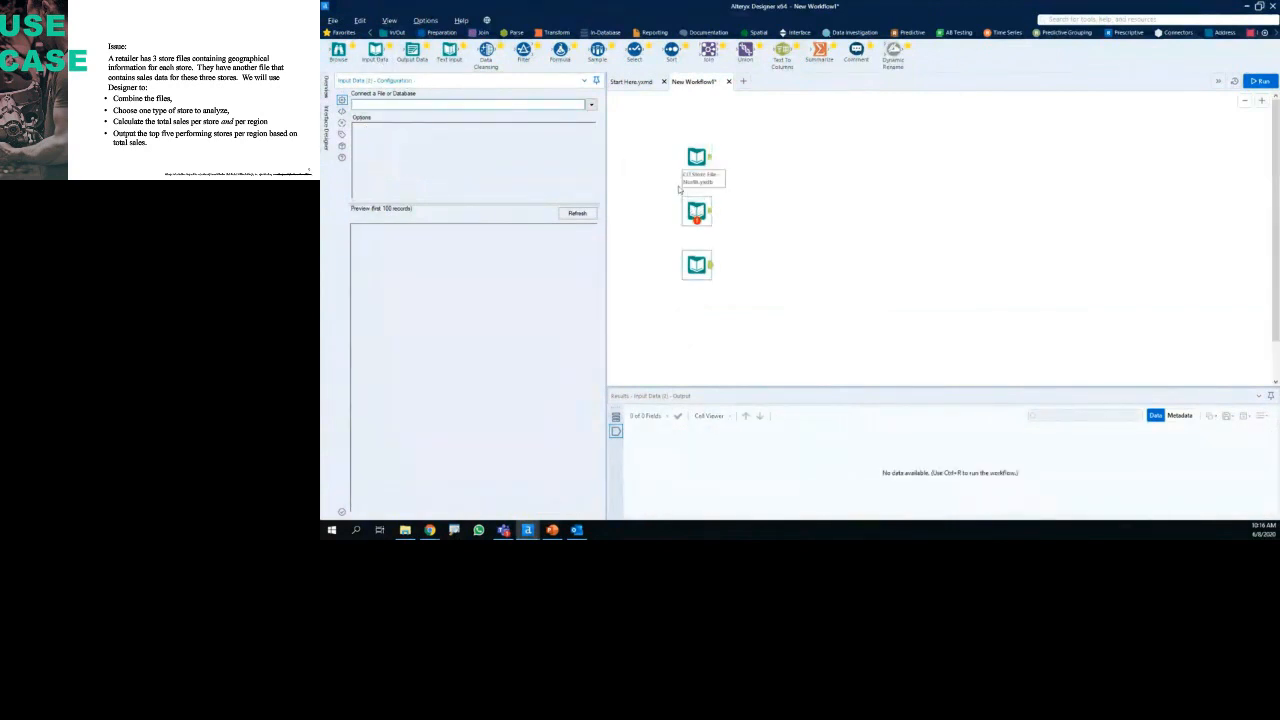
click(696, 214)
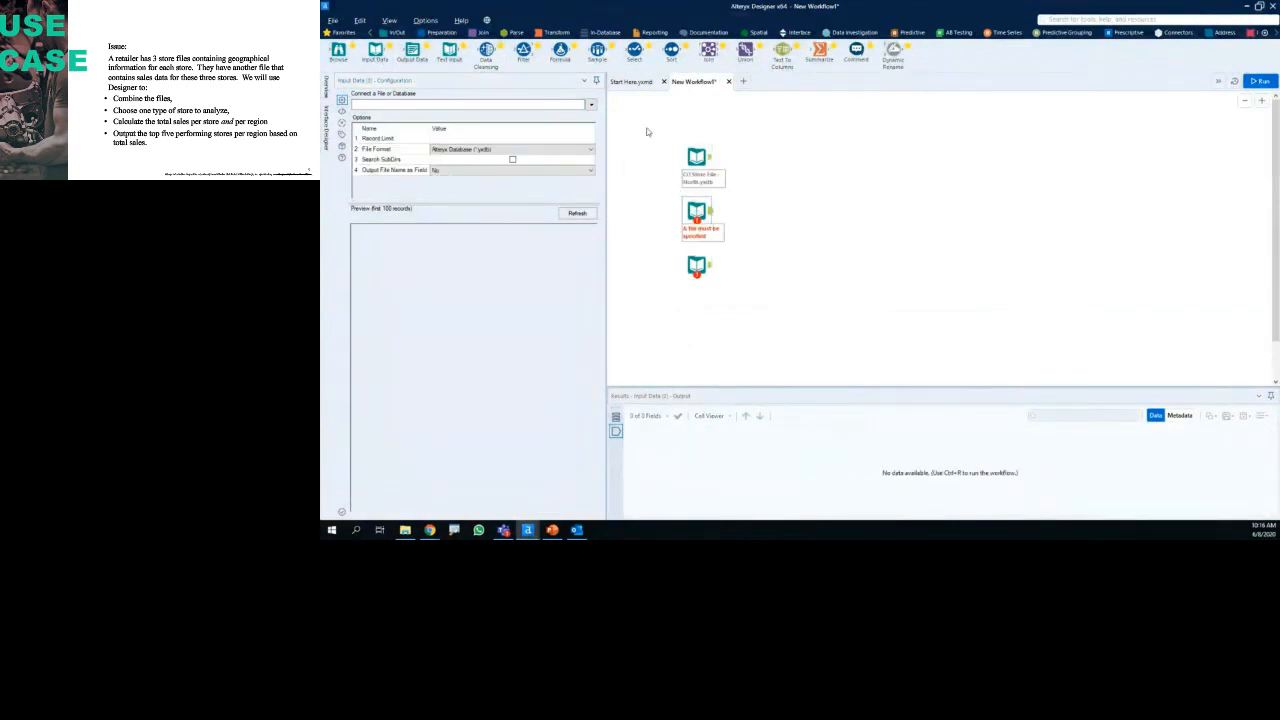
click(591, 105)
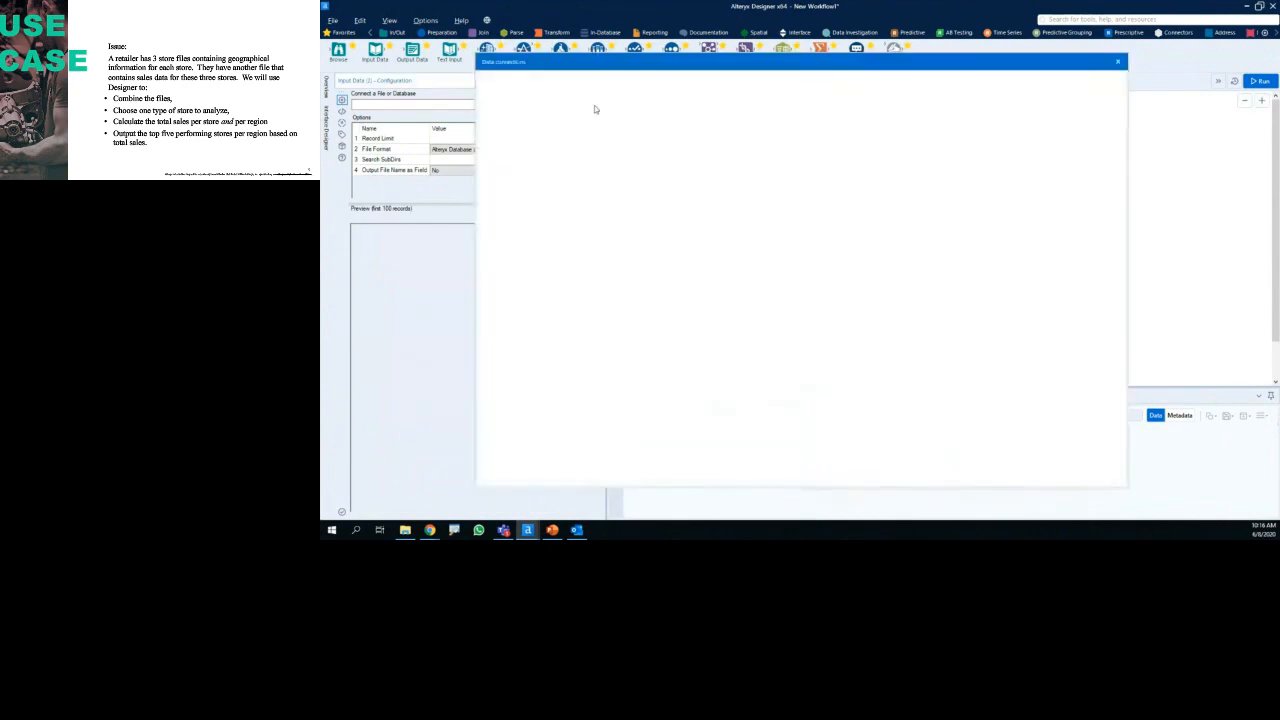
click(512, 120)
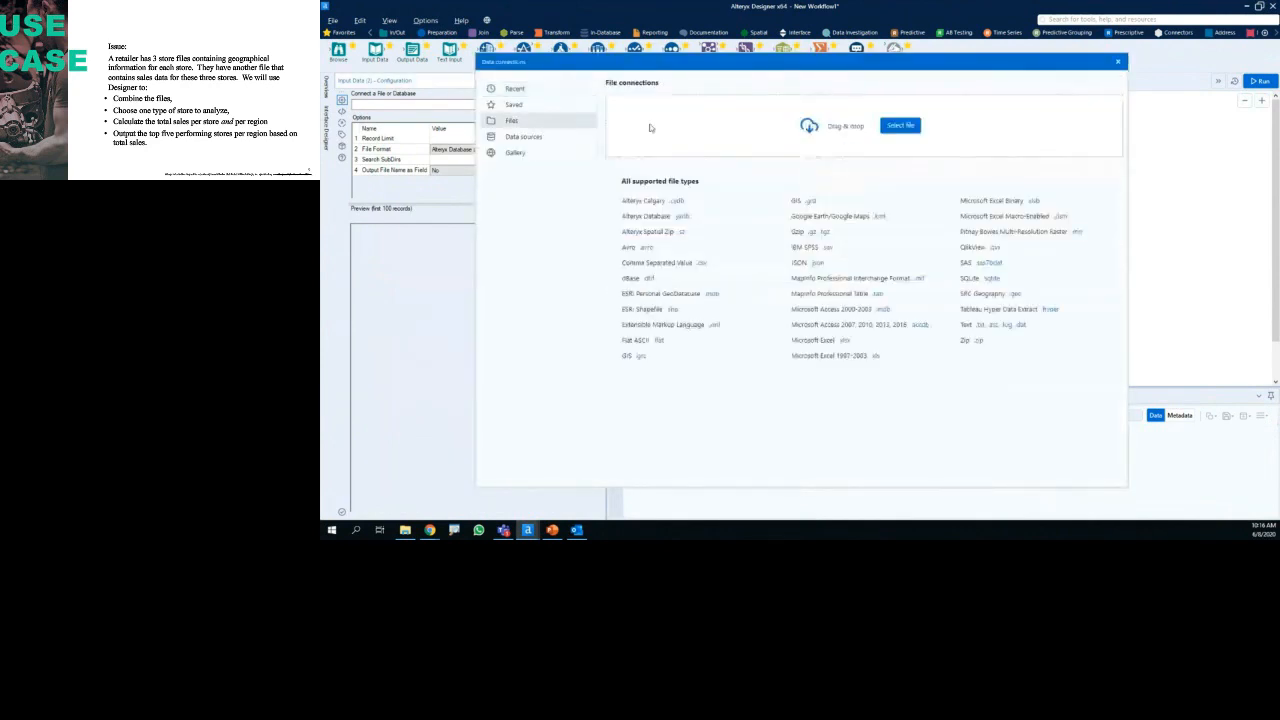
click(900, 125)
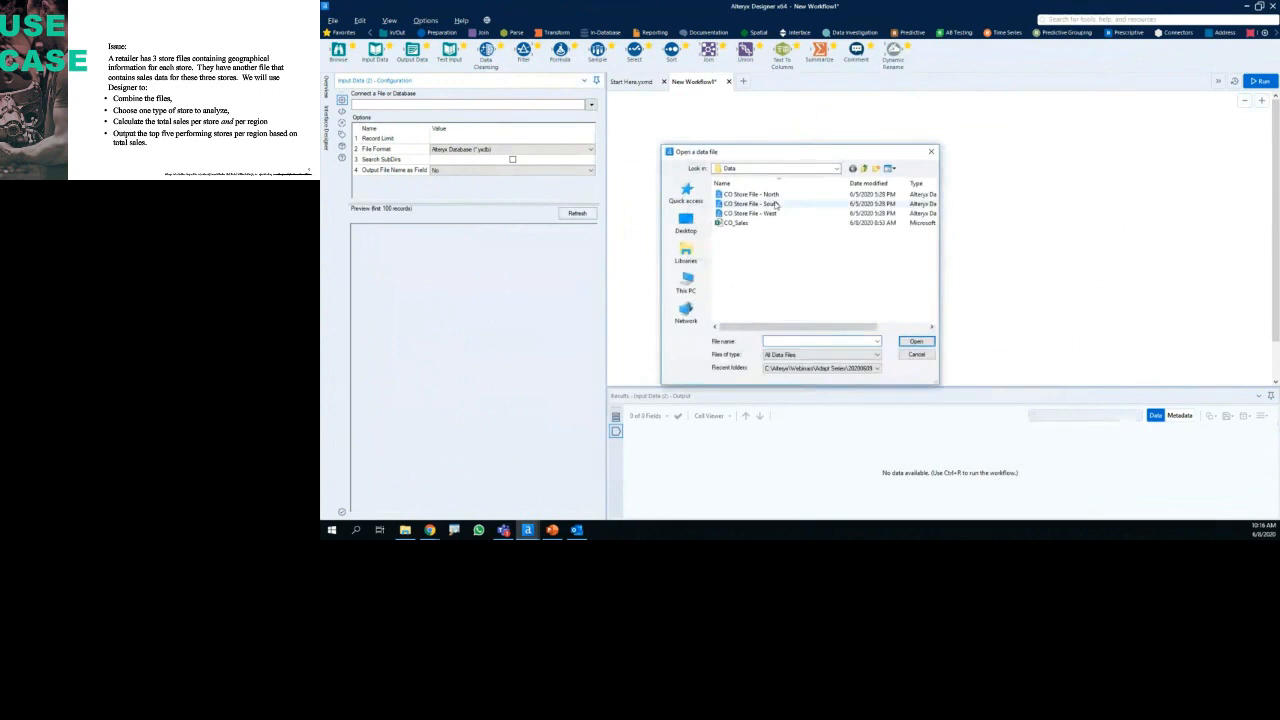
click(800, 210)
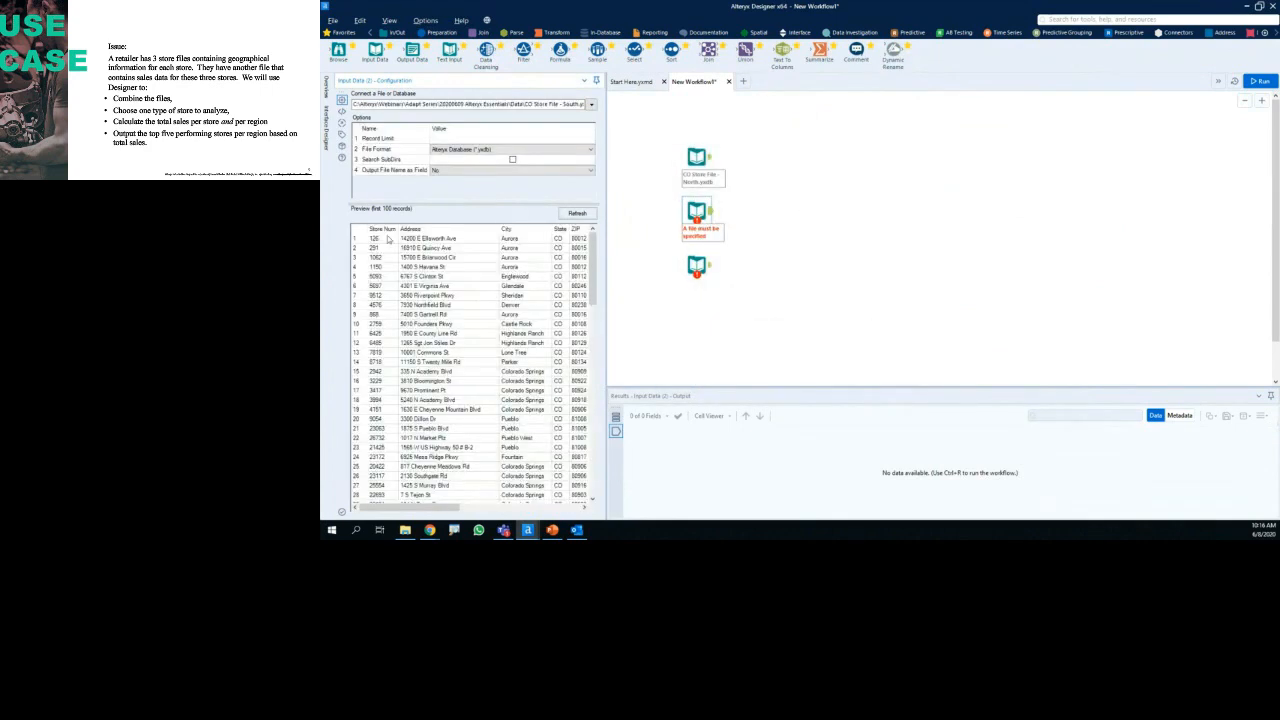
mouse_move(353, 200)
mouse_down()
mouse_move(343, 247)
mouse_move(593, 281)
mouse_move(365, 198)
mouse_move(340, 201)
mouse_up()
key(Escape)
Step: Load the CO Store File - West data file into the third Input Data tool
click(697, 265)
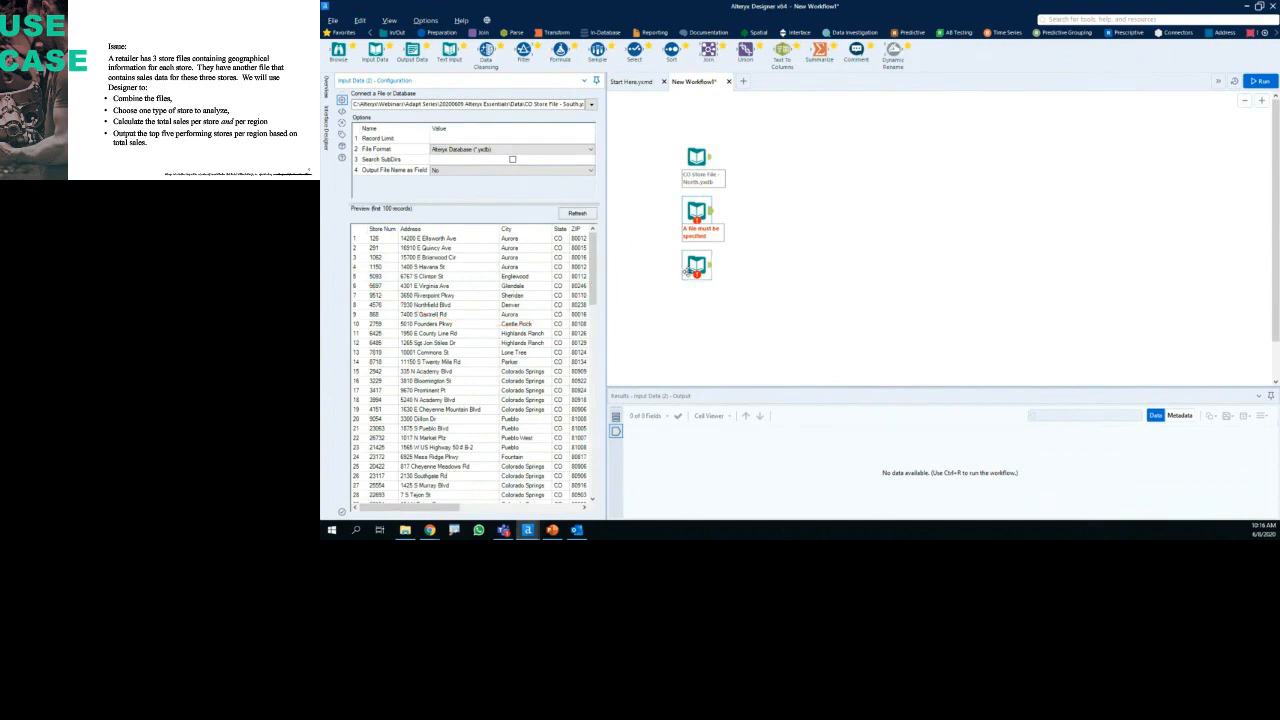
click(590, 104)
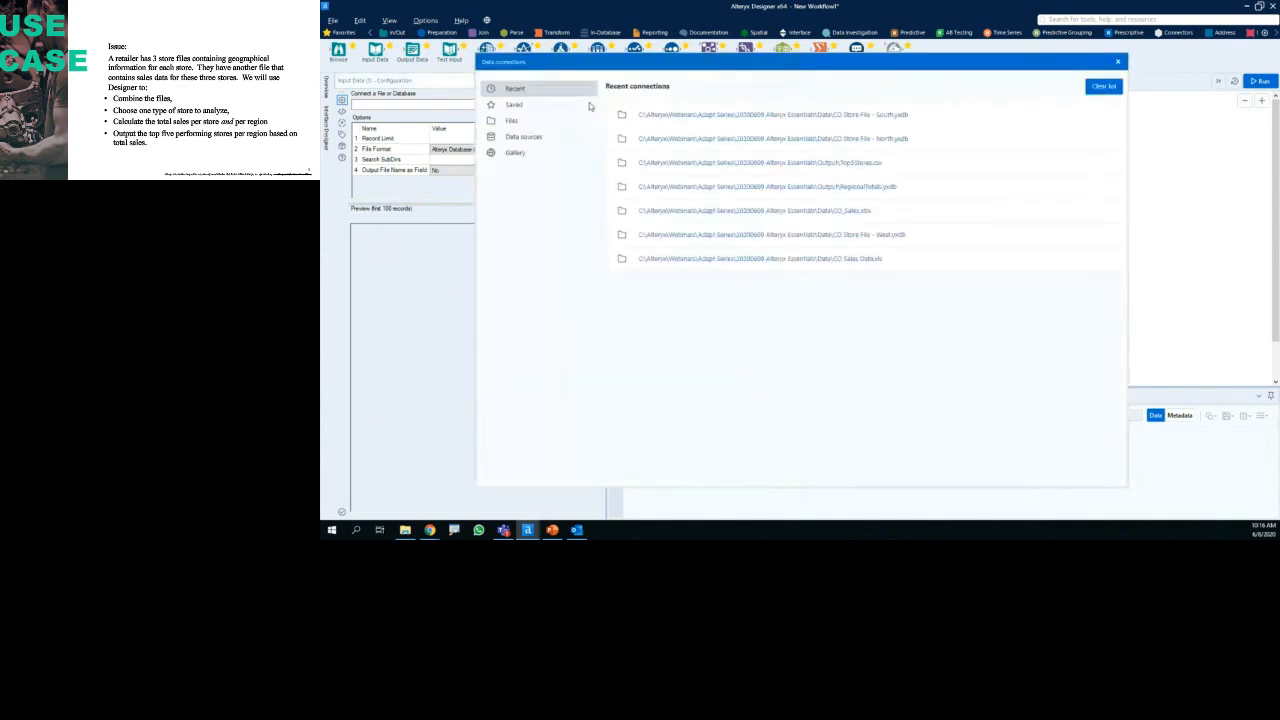
click(558, 121)
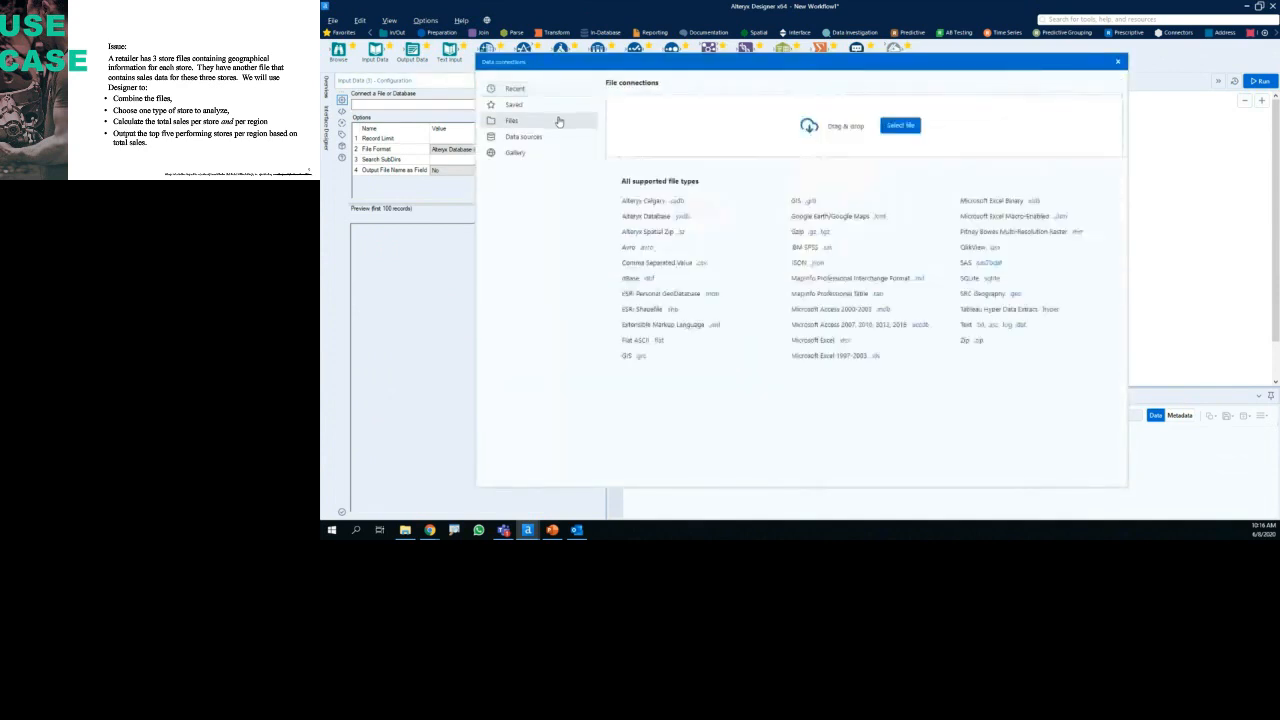
click(888, 126)
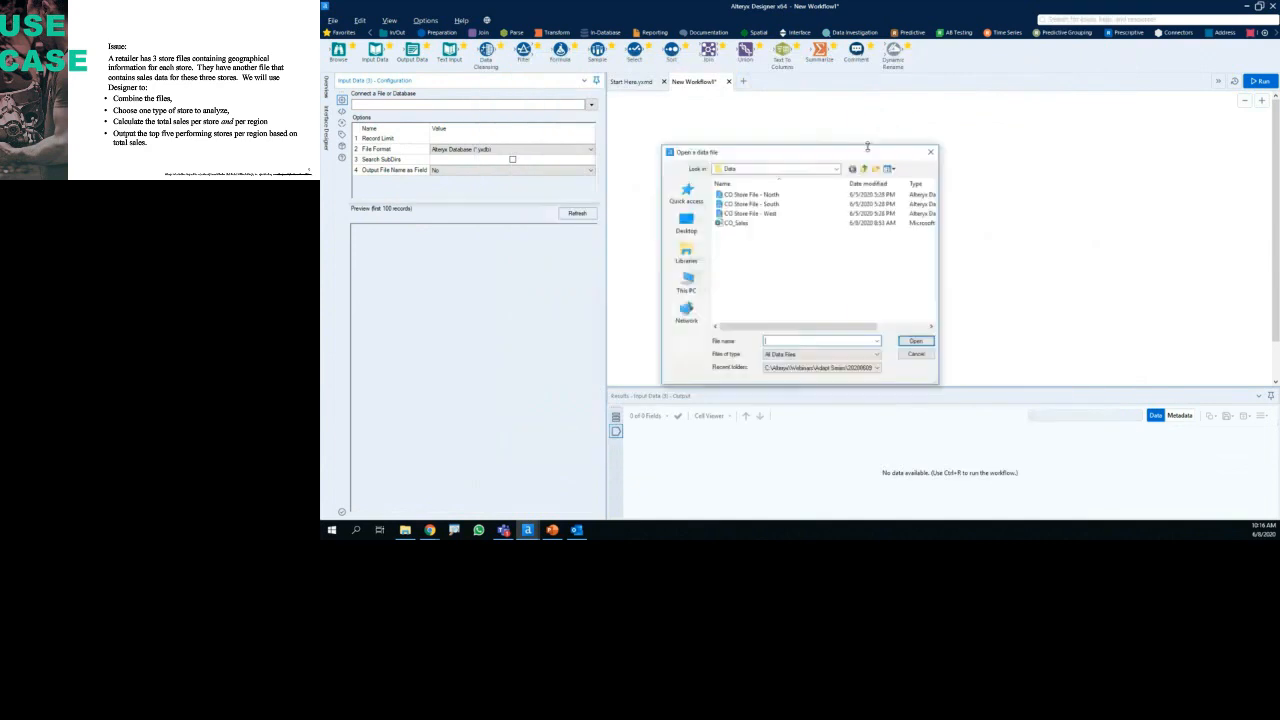
double_click(762, 219)
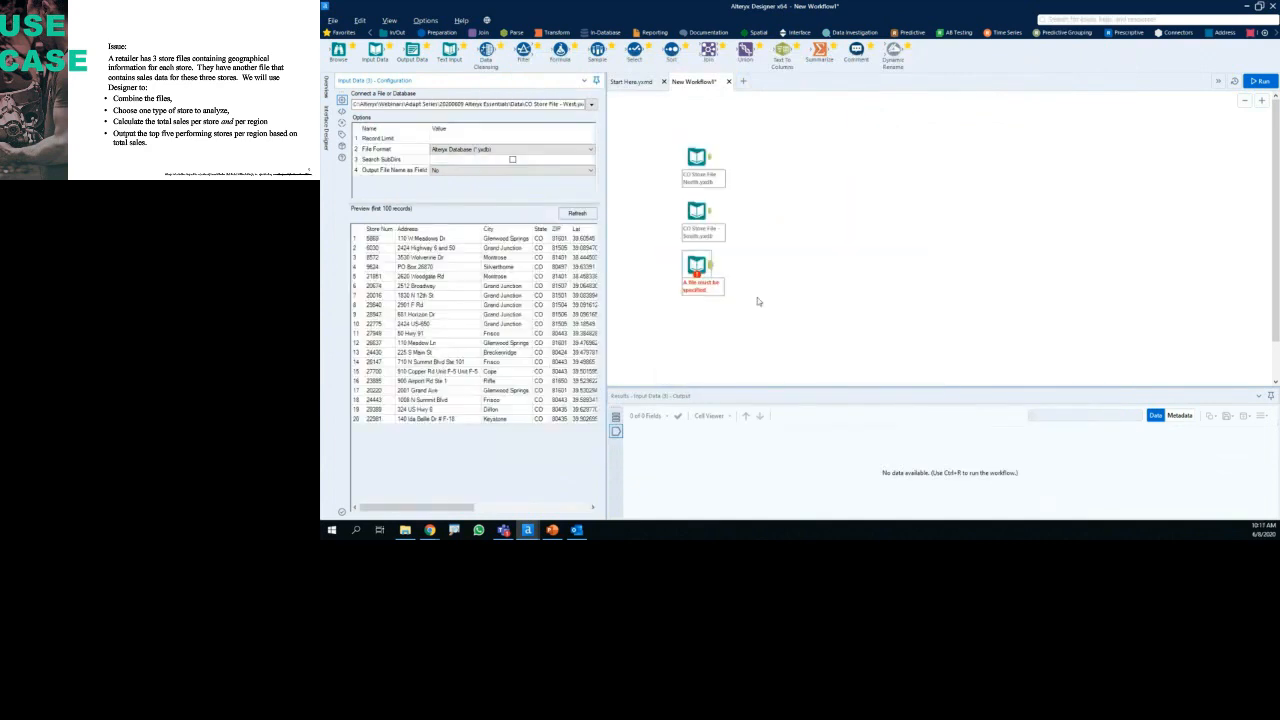
click(761, 287)
key(ctrl+r)
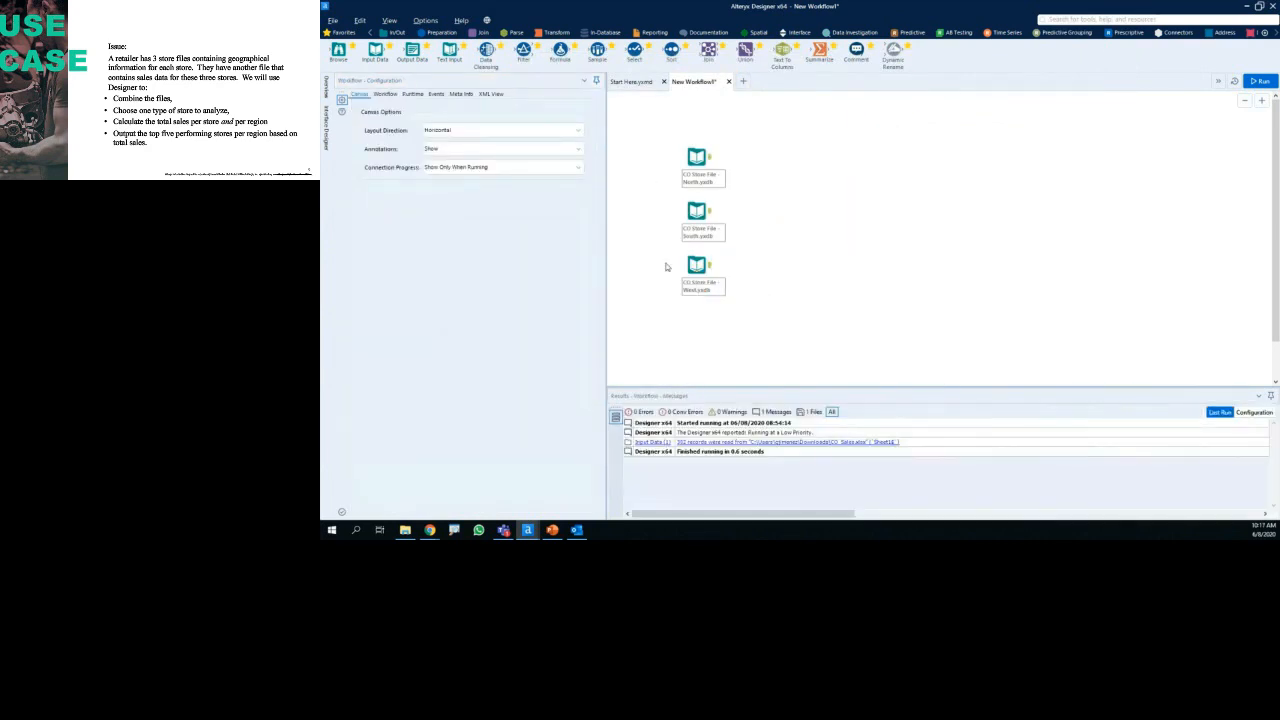
mouse_move(656, 262)
mouse_down()
mouse_move(656, 168)
mouse_move(728, 135)
mouse_move(700, 312)
mouse_move(645, 228)
mouse_up()
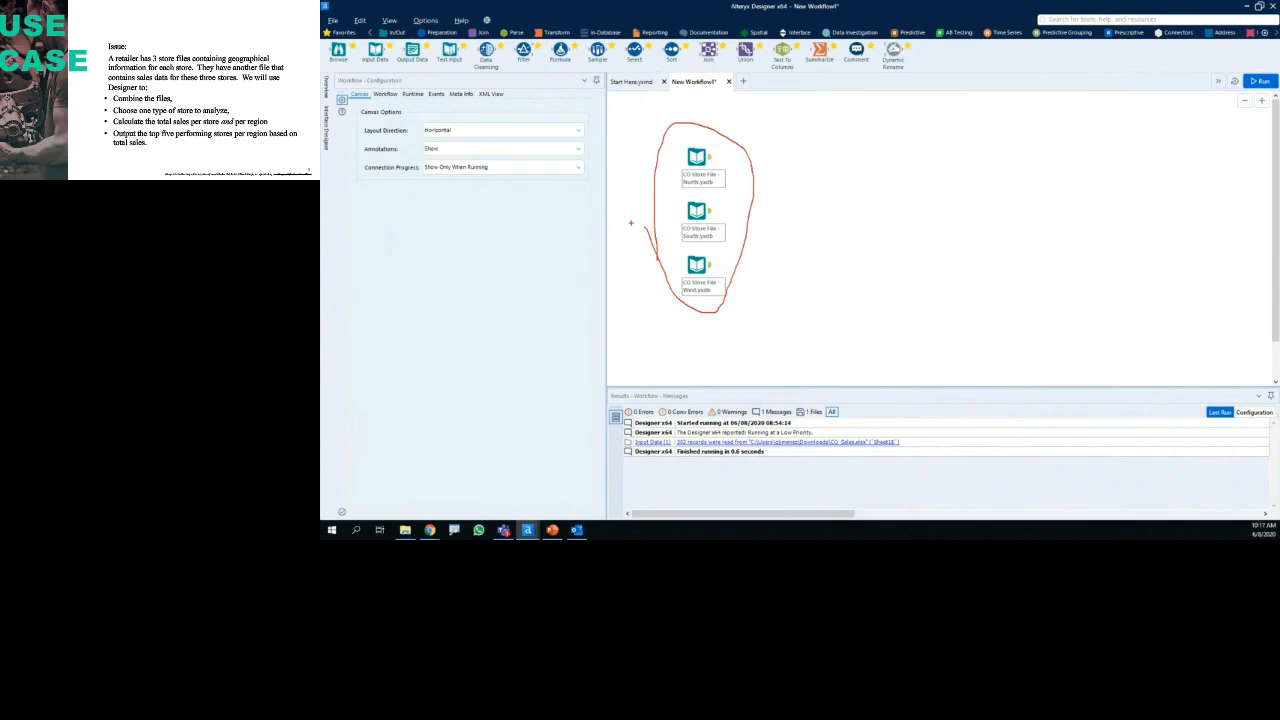
key(Escape)
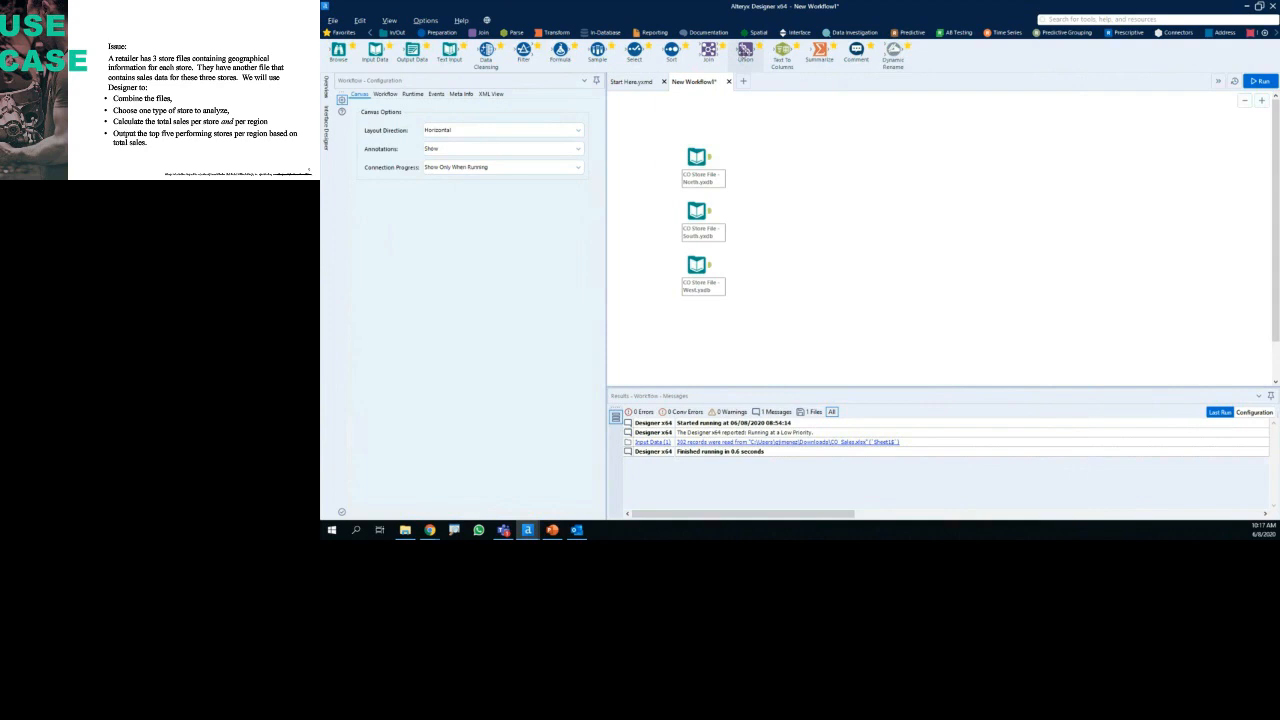
Step: Open the example workflow for the Union tool and run it
mouse_move(745, 57)
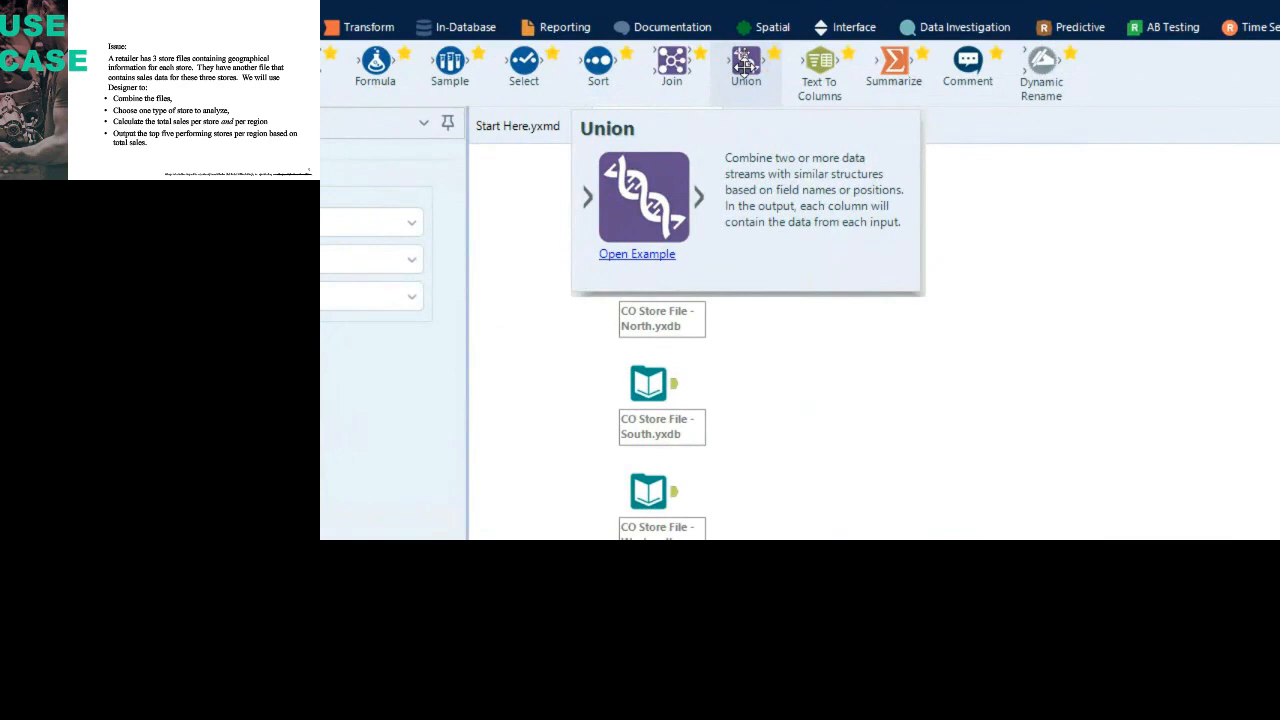
mouse_move(643, 72)
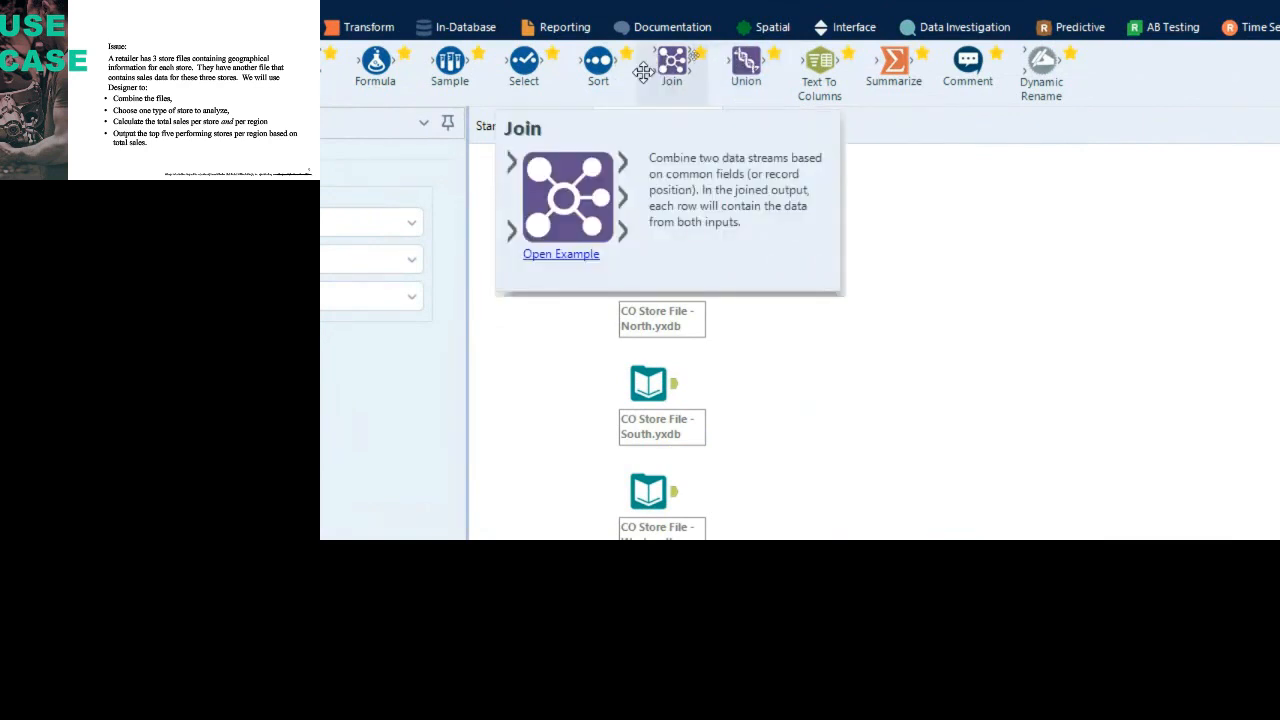
mouse_move(762, 80)
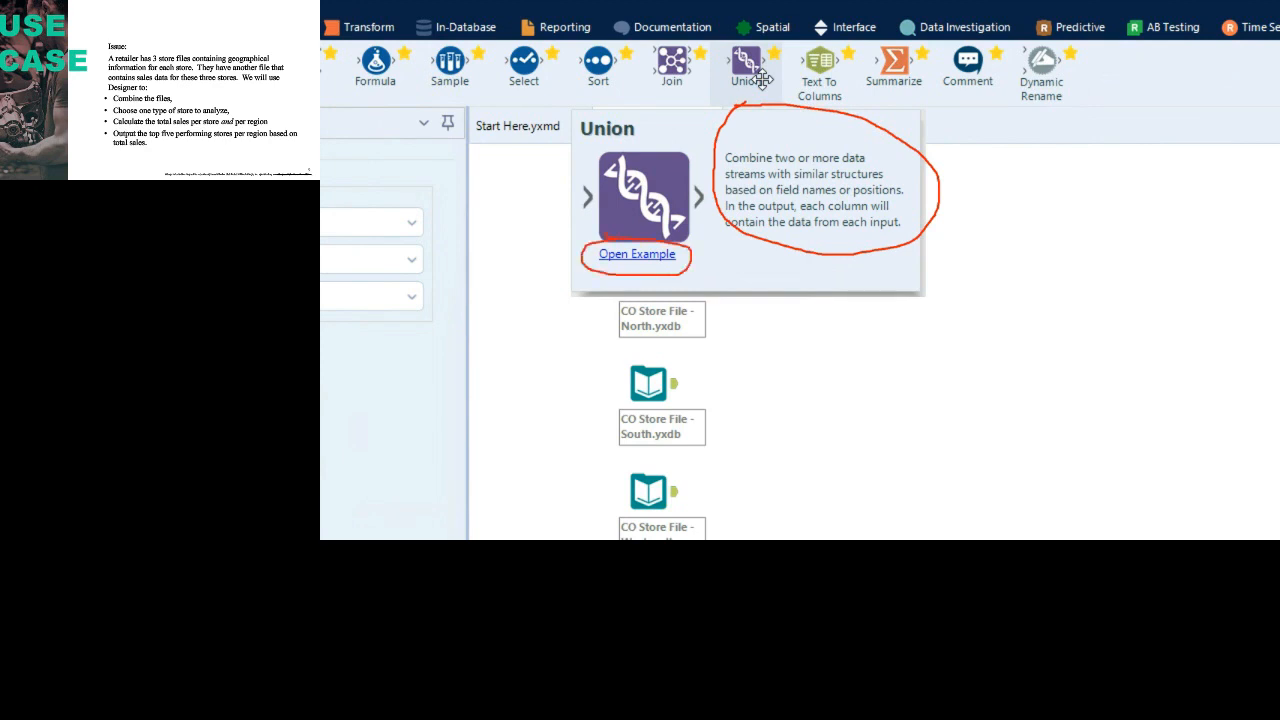
drag(746, 62, 748, 92)
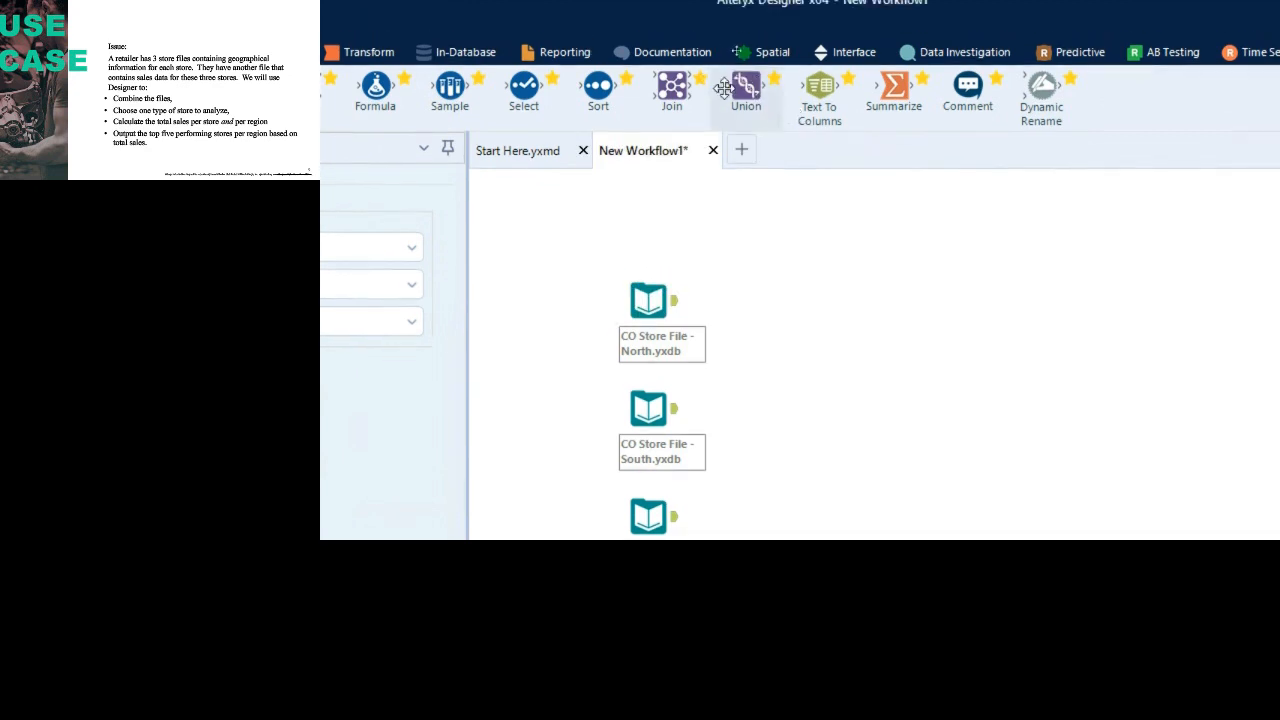
mouse_move(748, 92)
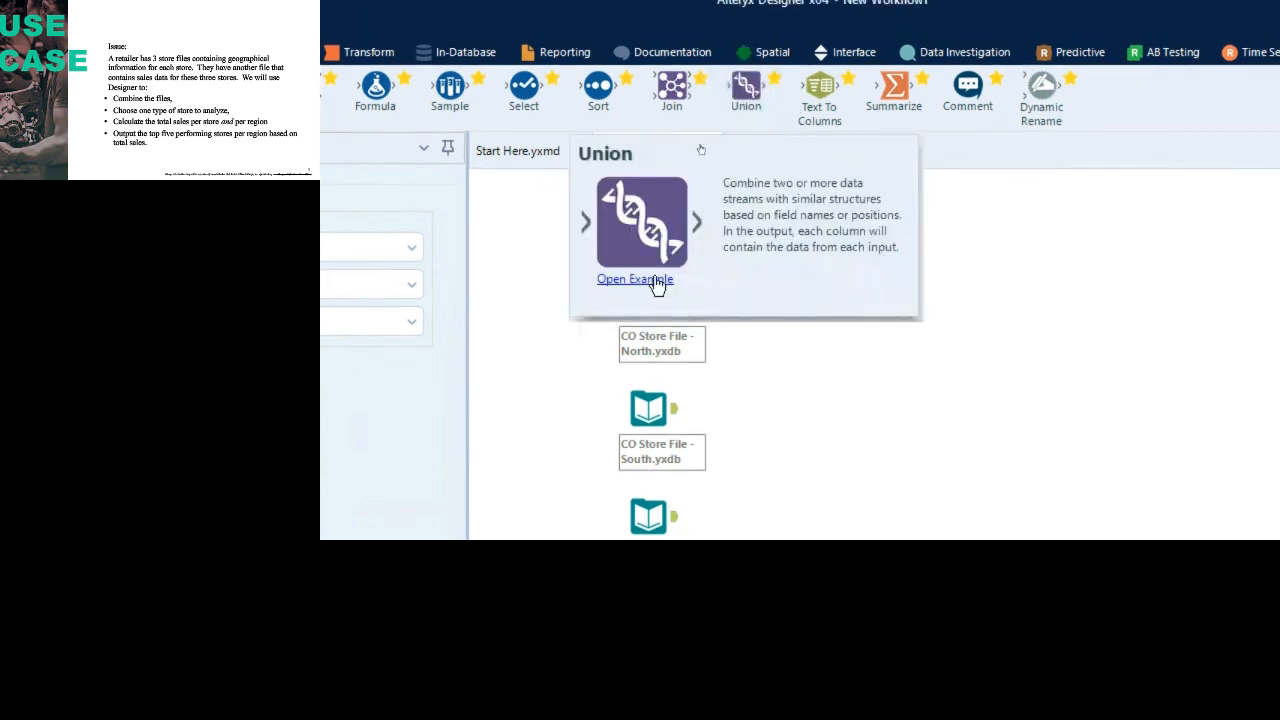
click(653, 288)
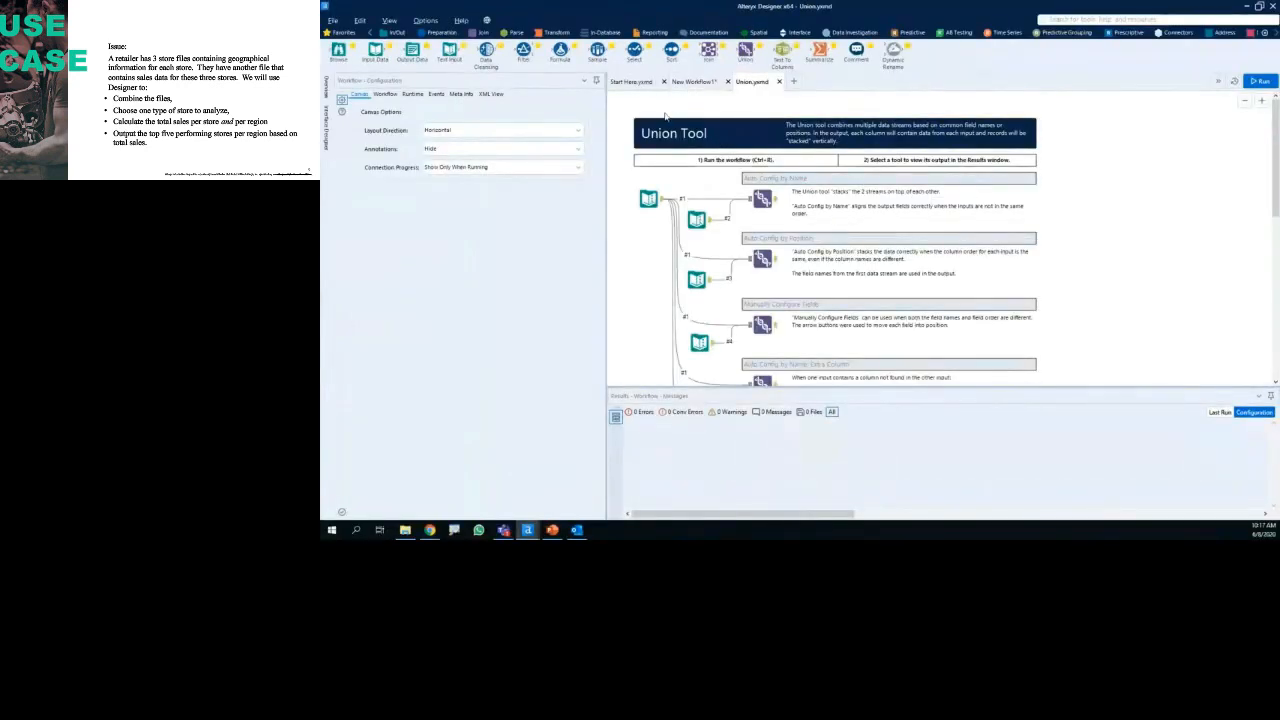
click(1259, 81)
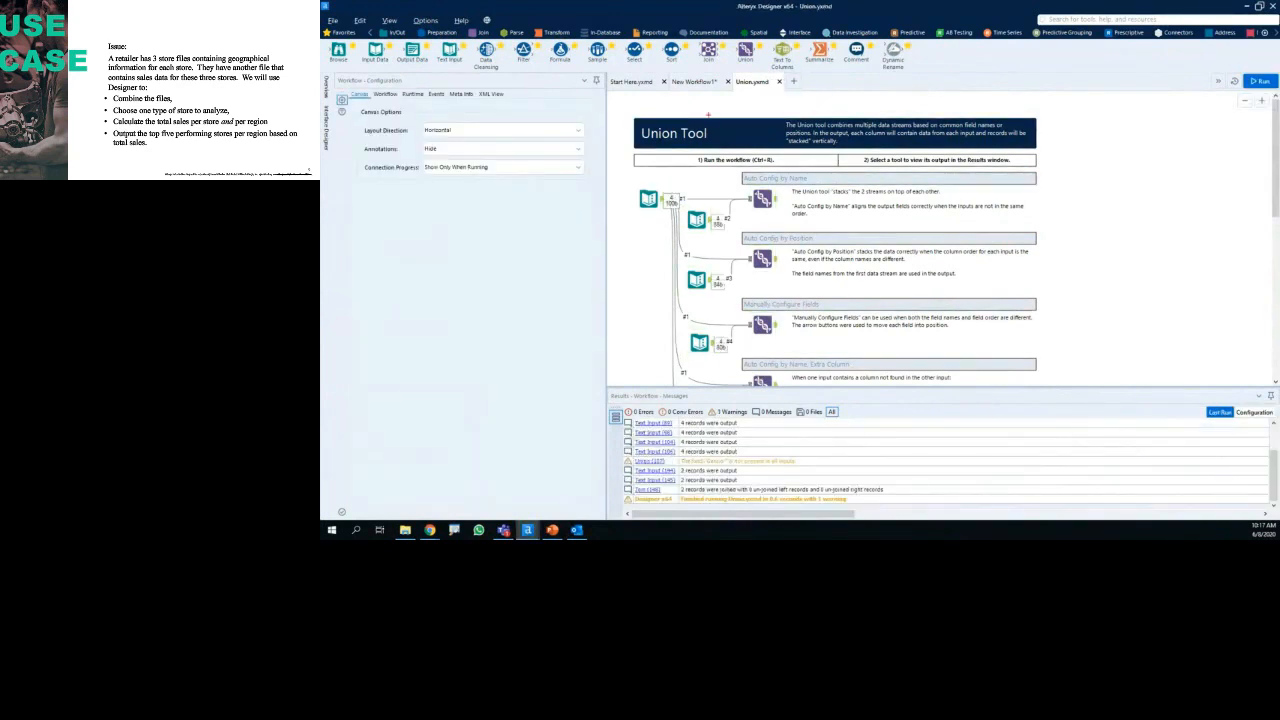
Step: Examine the Union example's description and its Auto Config by Name, Auto Config by Position and Manually Configure Fields sections
mouse_move(642, 114)
mouse_down()
mouse_move(1018, 112)
mouse_move(1014, 143)
mouse_move(760, 151)
mouse_move(618, 128)
mouse_move(643, 110)
mouse_up()
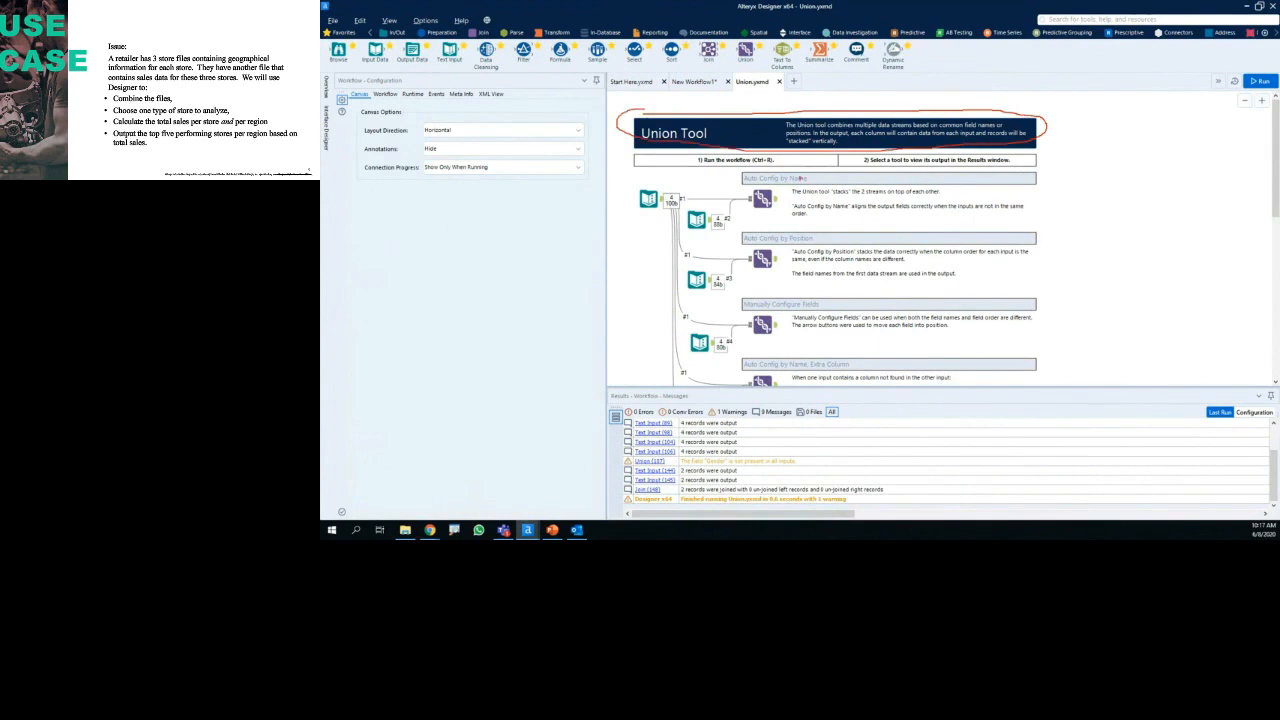
mouse_move(754, 170)
mouse_down()
mouse_move(738, 184)
mouse_move(772, 216)
mouse_move(835, 180)
mouse_move(752, 178)
mouse_up()
mouse_move(763, 236)
mouse_down()
mouse_move(722, 240)
mouse_move(836, 285)
mouse_move(775, 224)
mouse_up()
mouse_move(780, 296)
mouse_down()
mouse_move(758, 336)
mouse_move(866, 304)
mouse_move(742, 298)
mouse_up()
key(Escape)
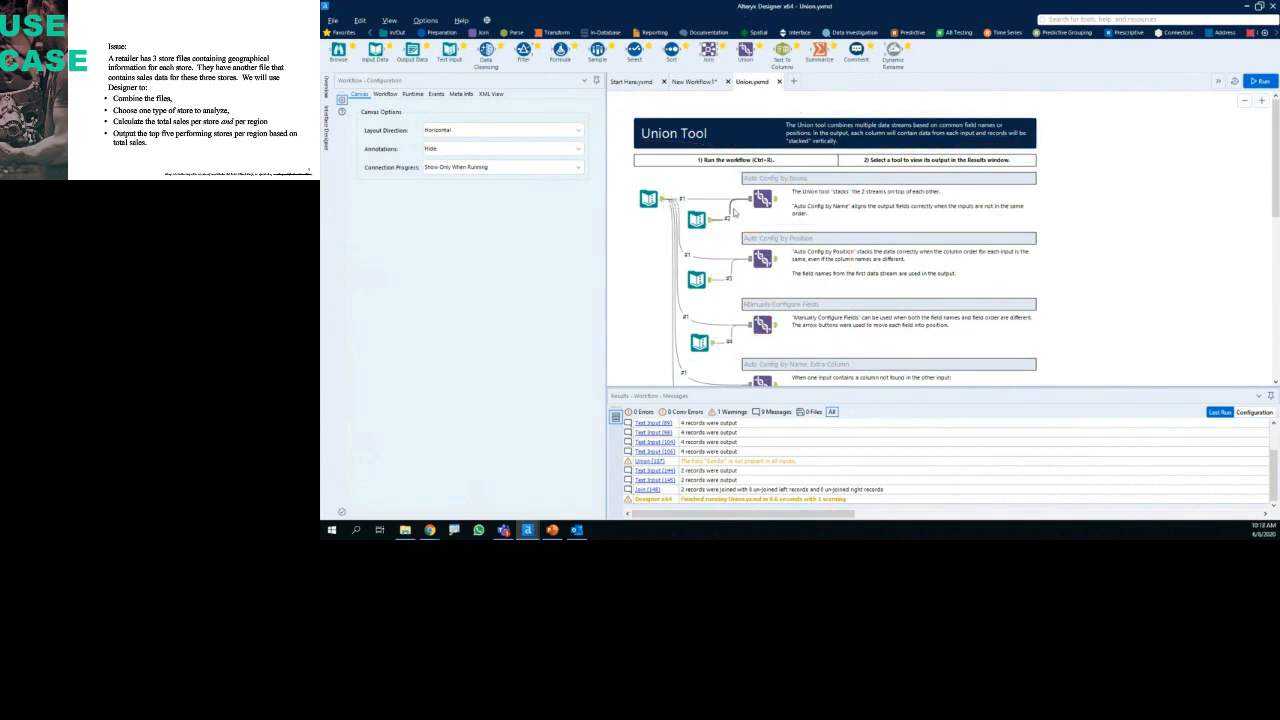
Step: Inspect the configuration and output records of the example's Auto Config by Name Union tool, and close the example workflow
click(762, 198)
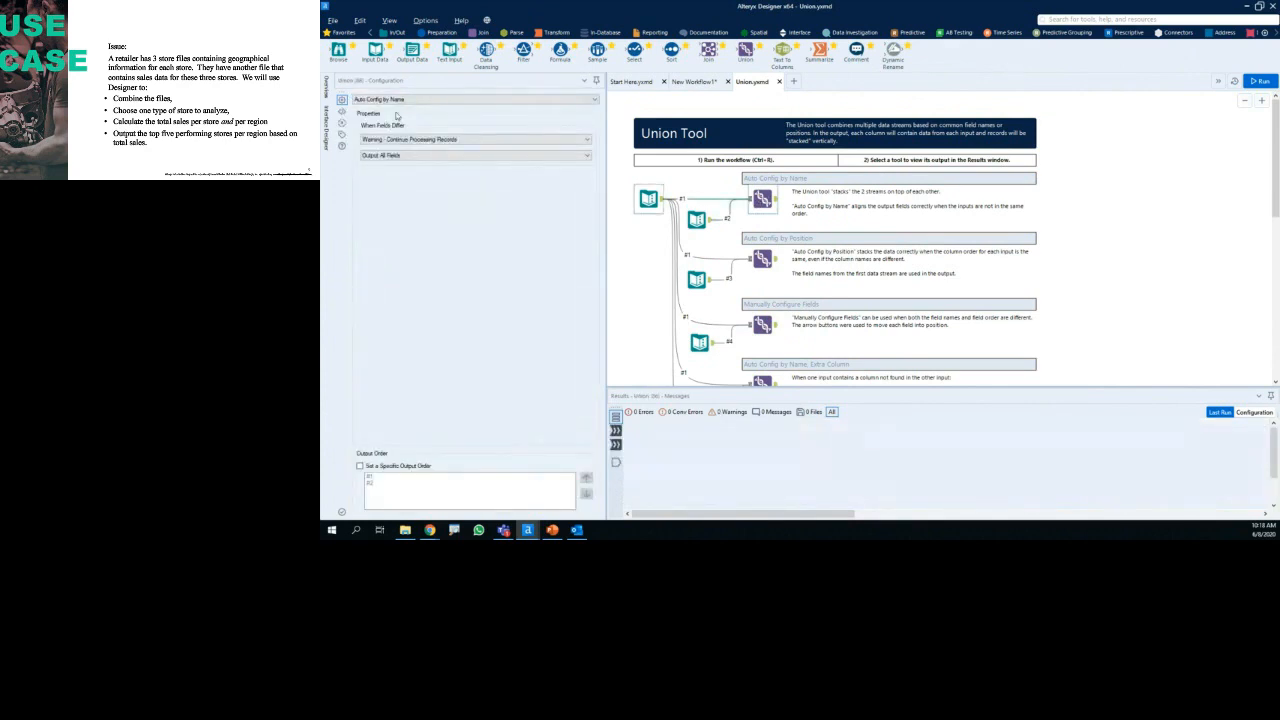
drag(350, 105, 396, 118)
key(Escape)
click(616, 462)
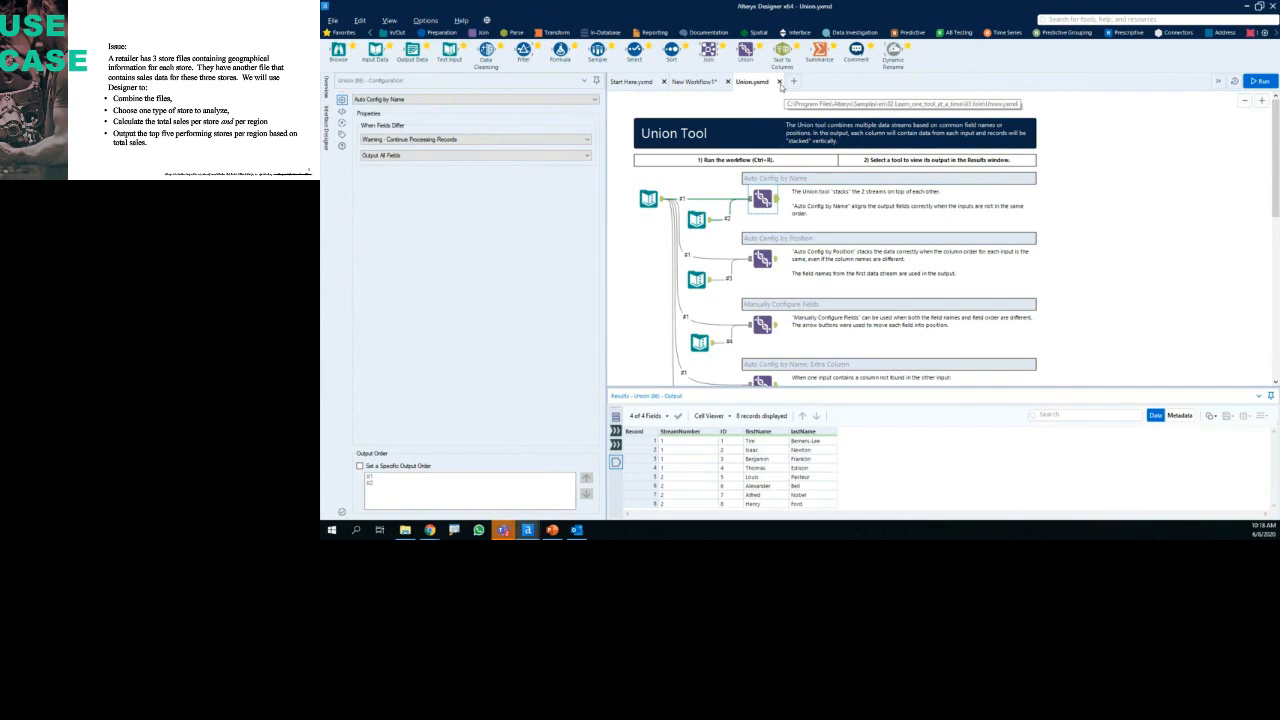
click(779, 82)
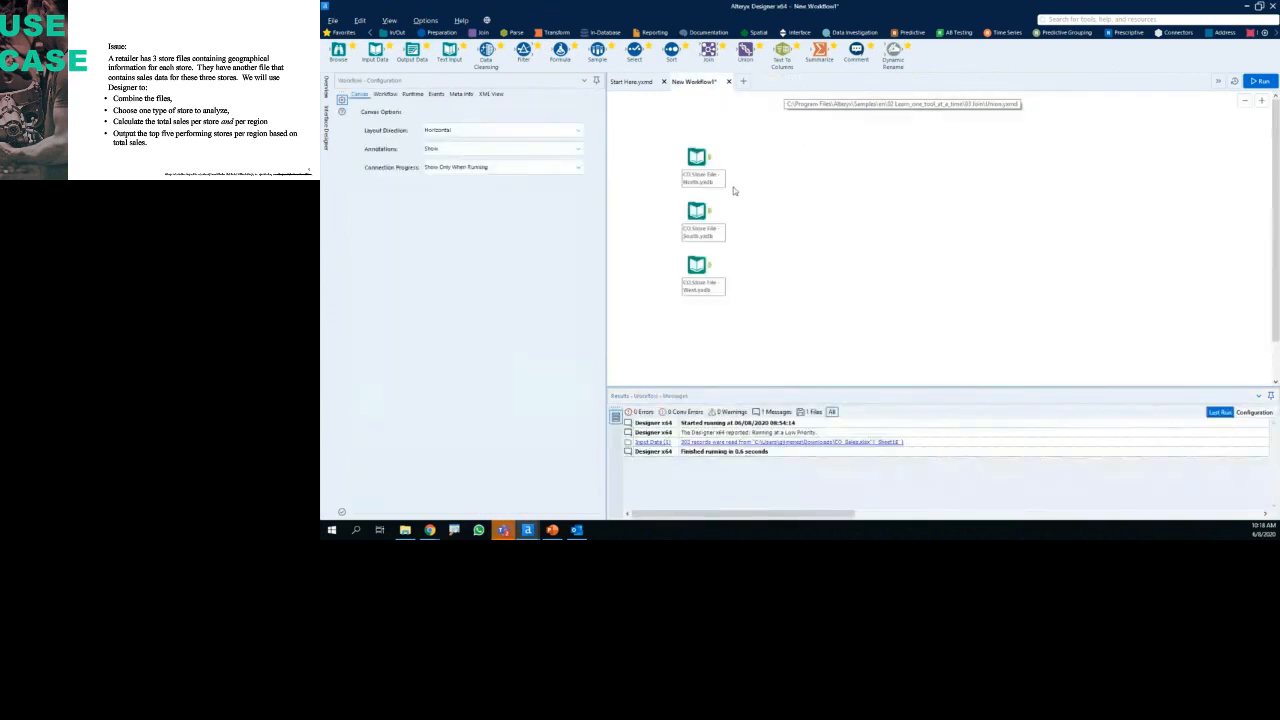
Step: Add a Union tool beside the three Input Data tools and connect the South, North and West store files to it
drag(745, 52, 816, 217)
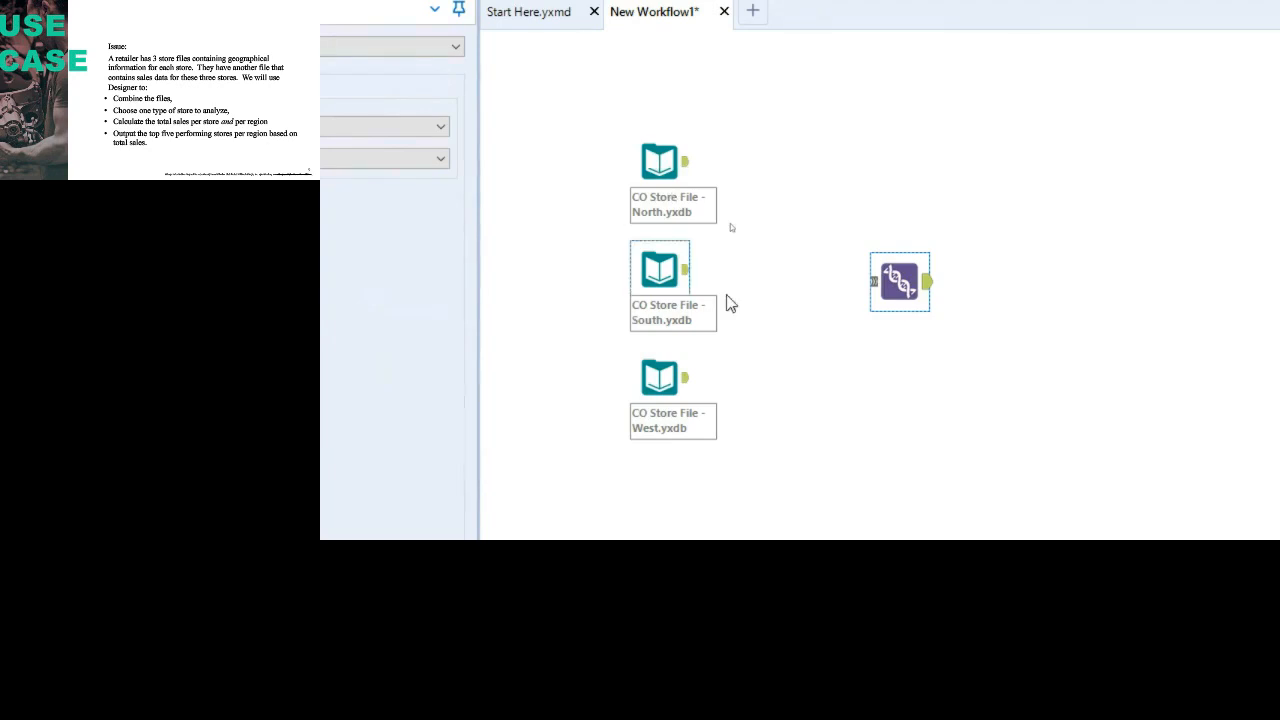
drag(687, 274, 872, 281)
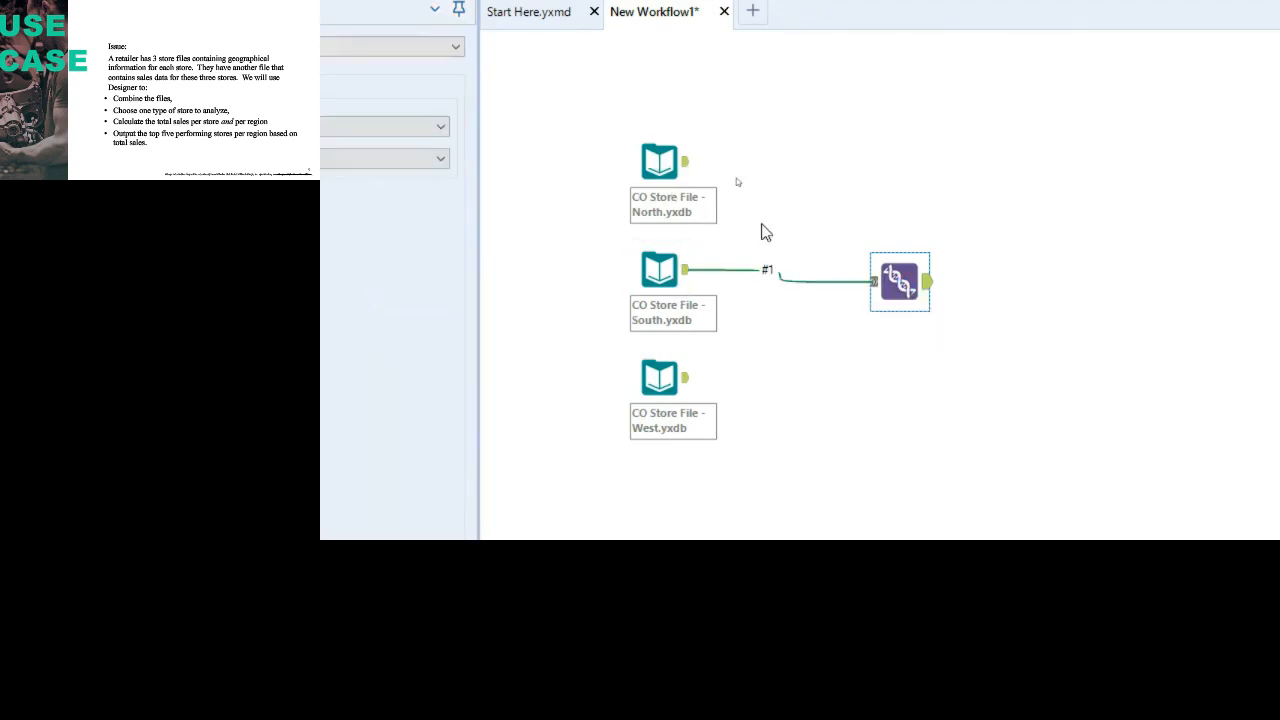
drag(690, 165, 872, 281)
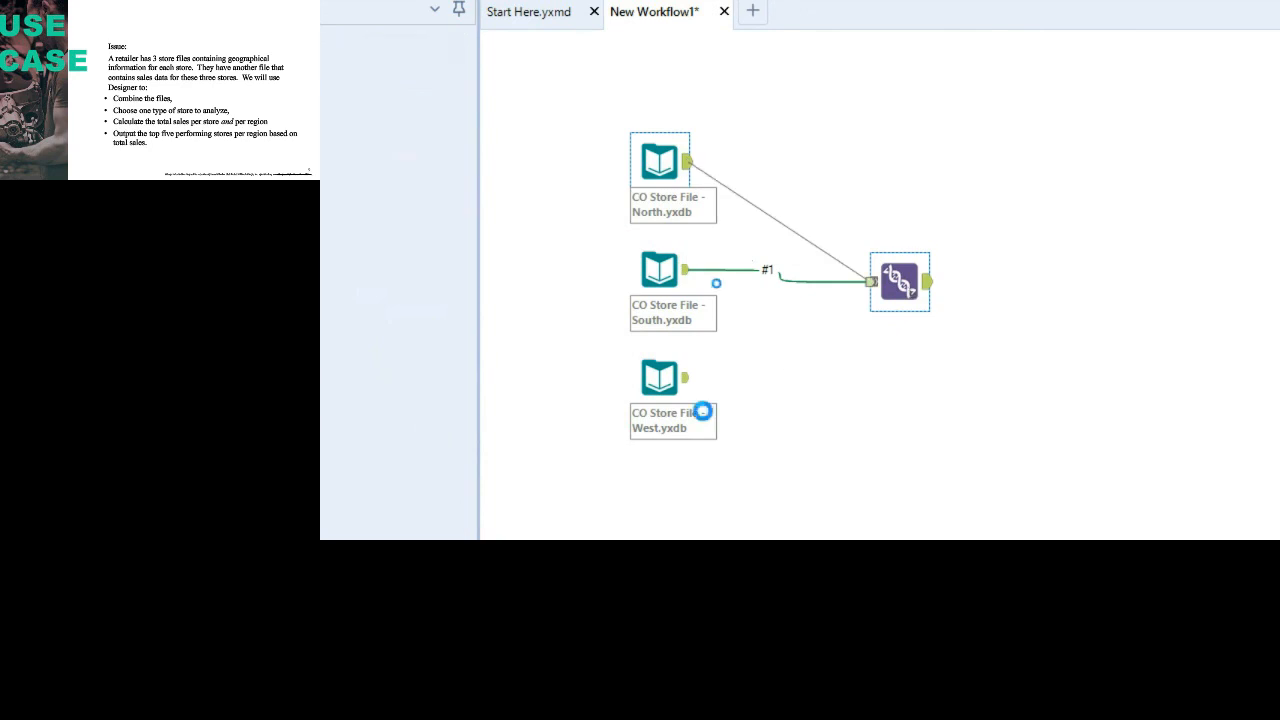
drag(688, 378, 872, 281)
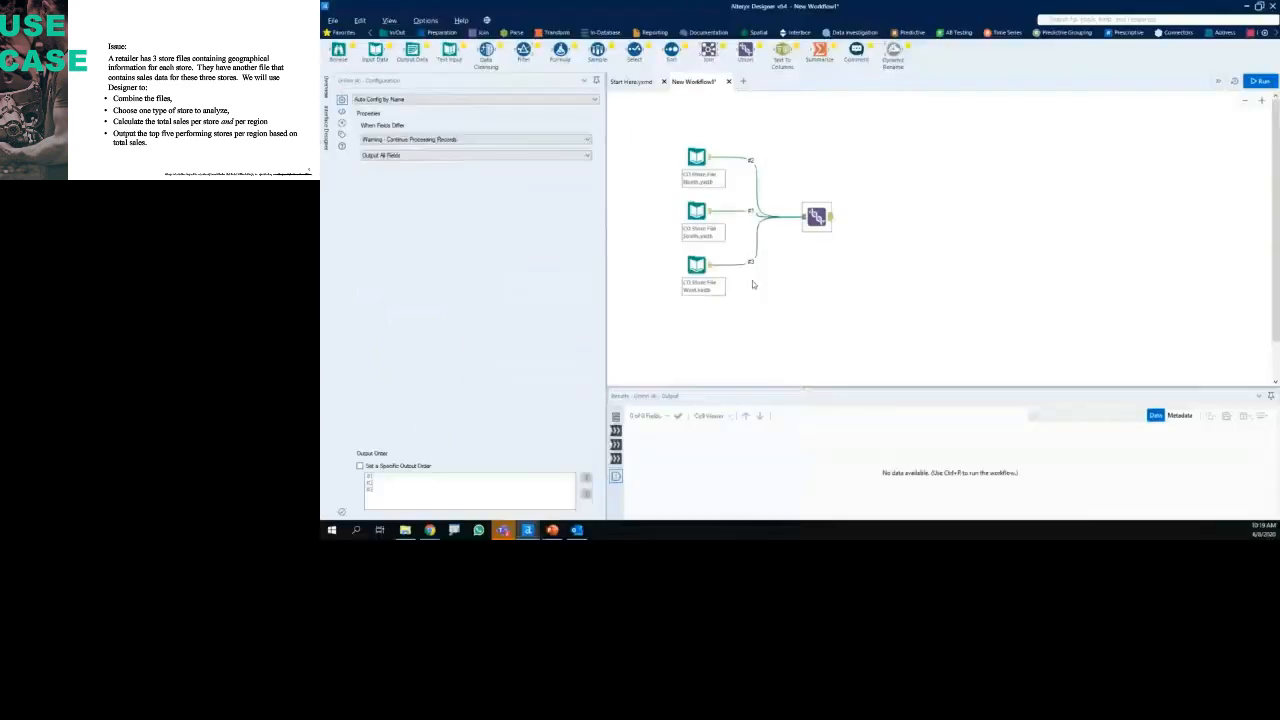
Step: Name the connection from the CO Store File - North input to the Union tool North
click(757, 180)
key(ctrl+r)
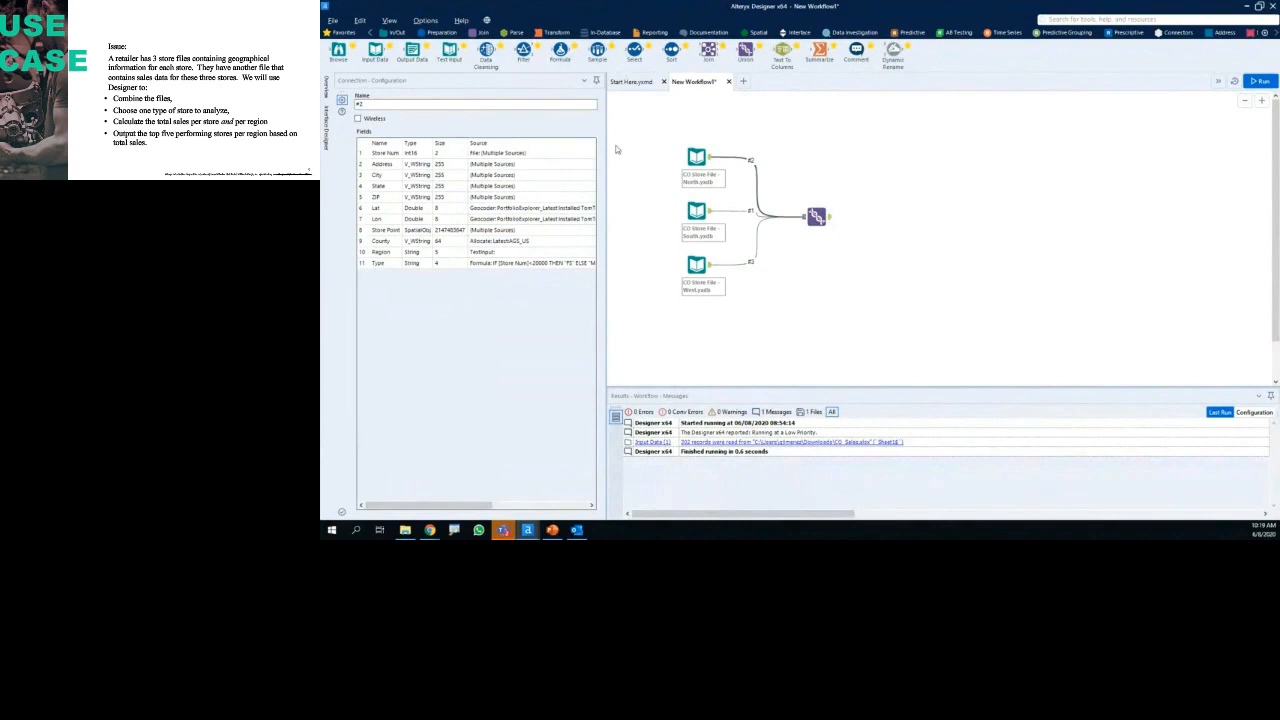
click(503, 105)
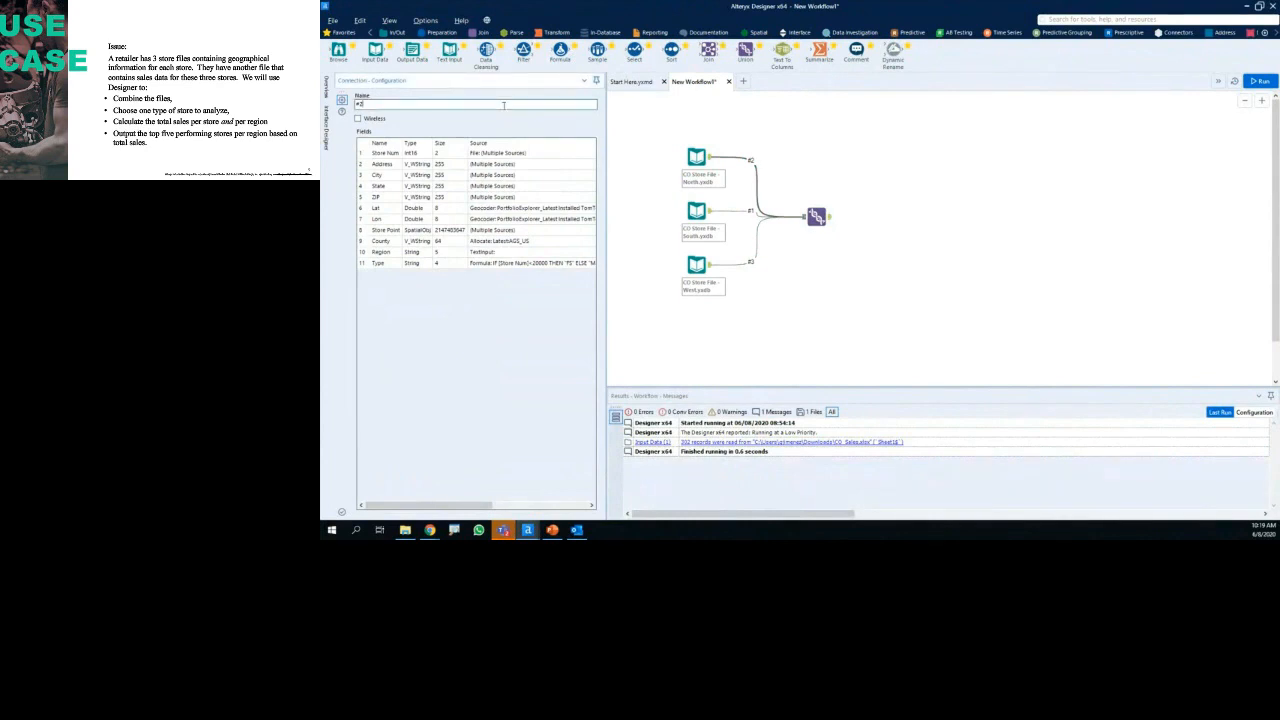
text(North)
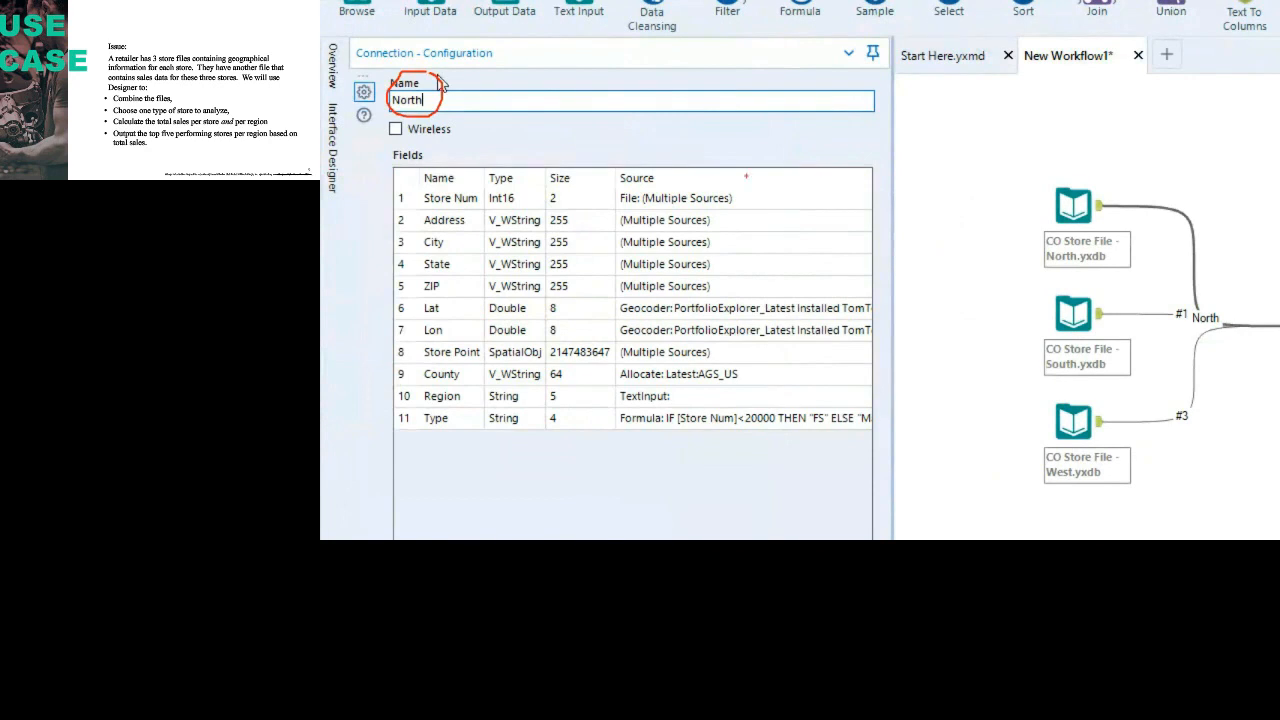
Step: Name the connection from the CO Store File - South input to the Union tool South
click(1075, 360)
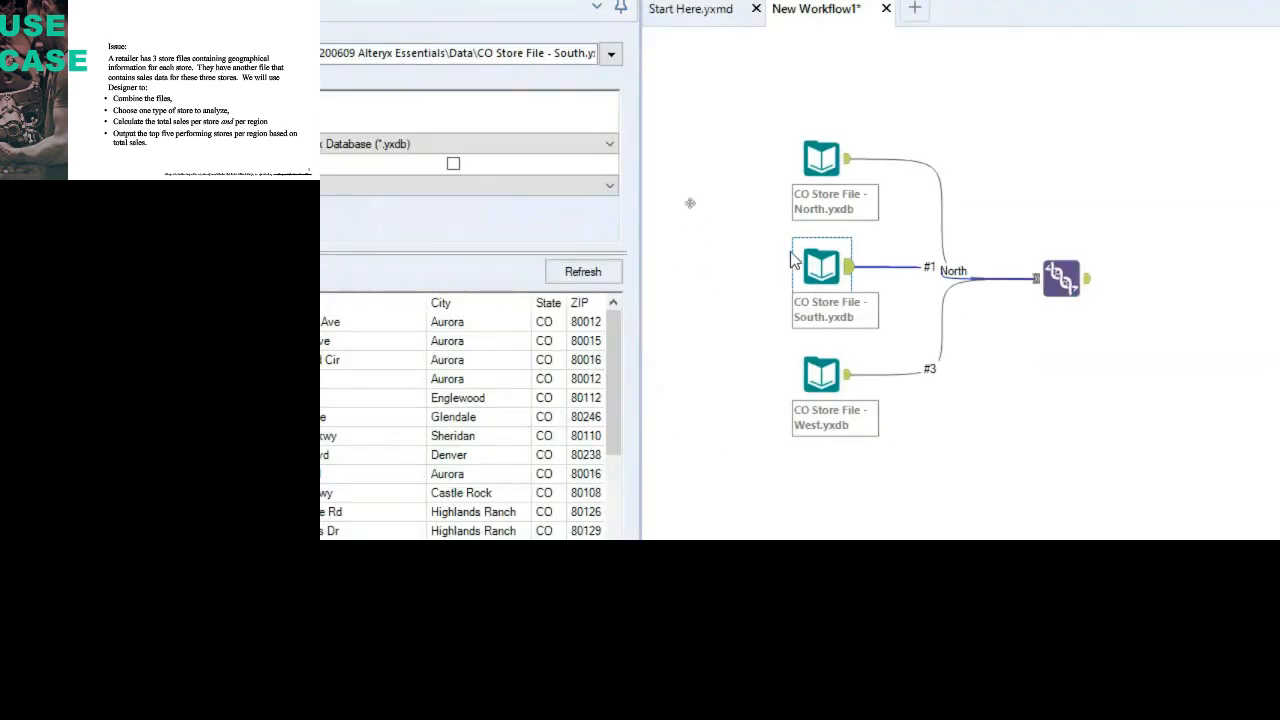
click(908, 277)
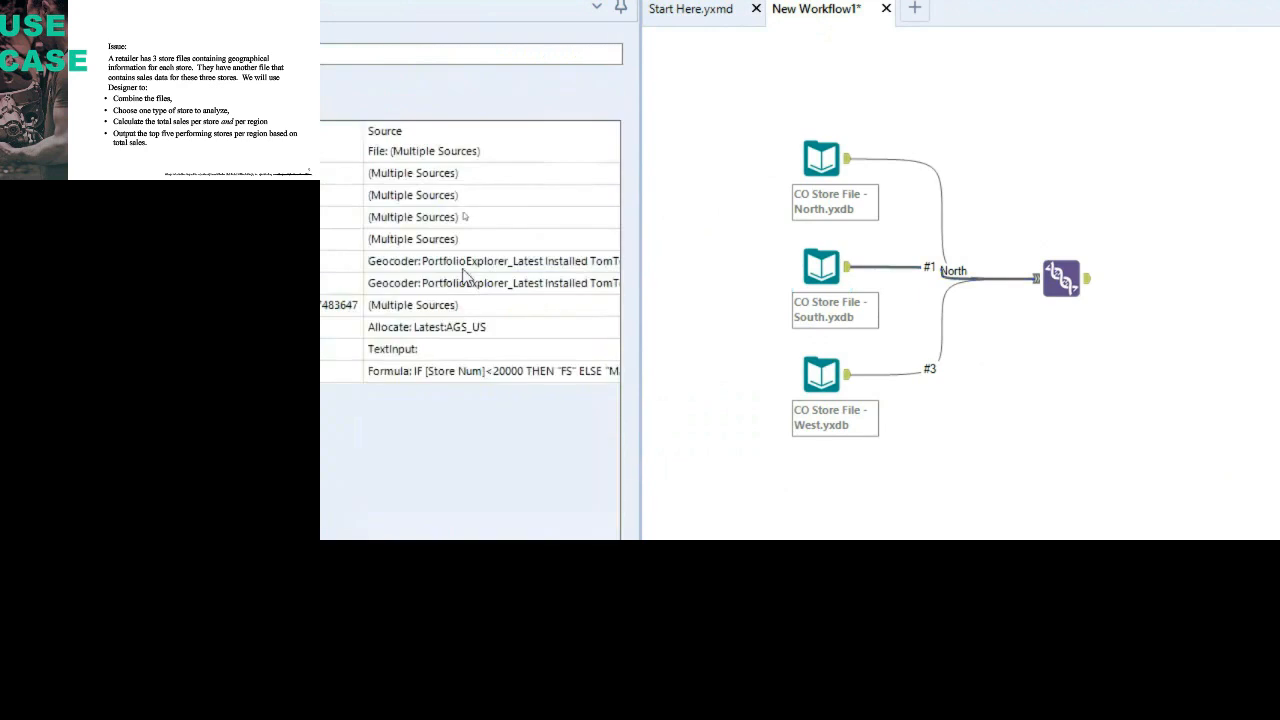
click(219, 55)
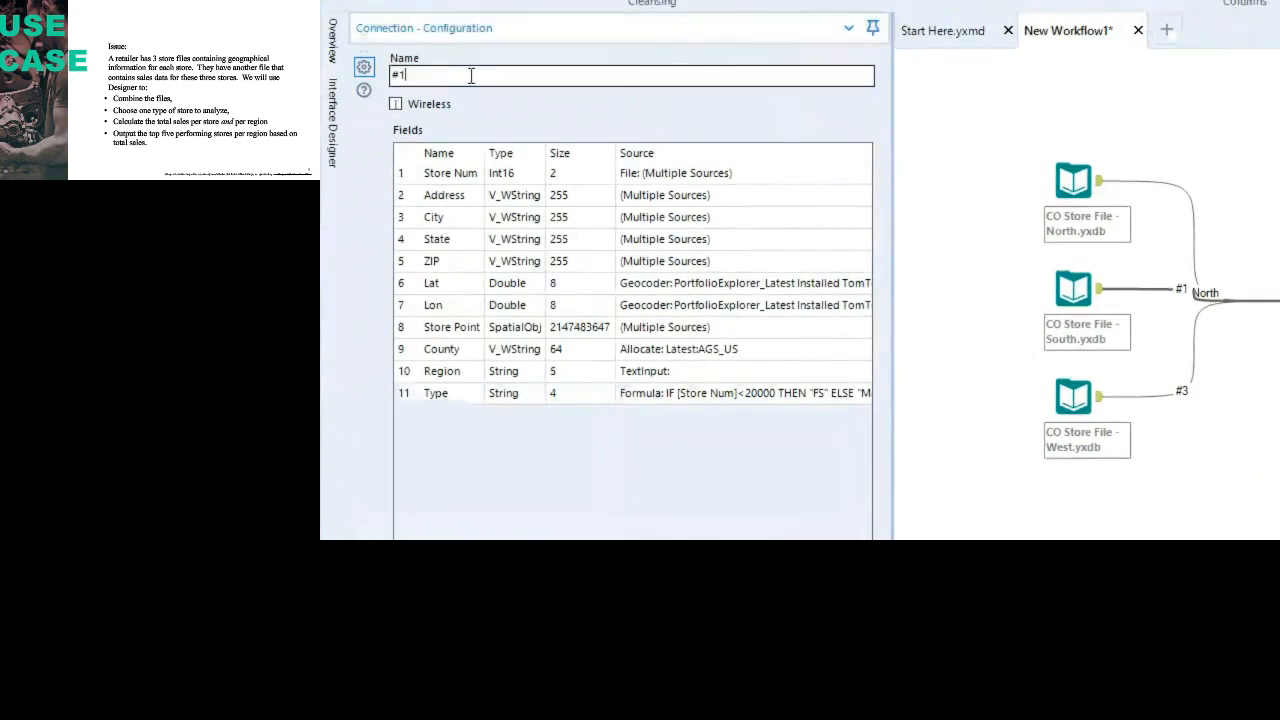
key(ctrl+a)
text(South)
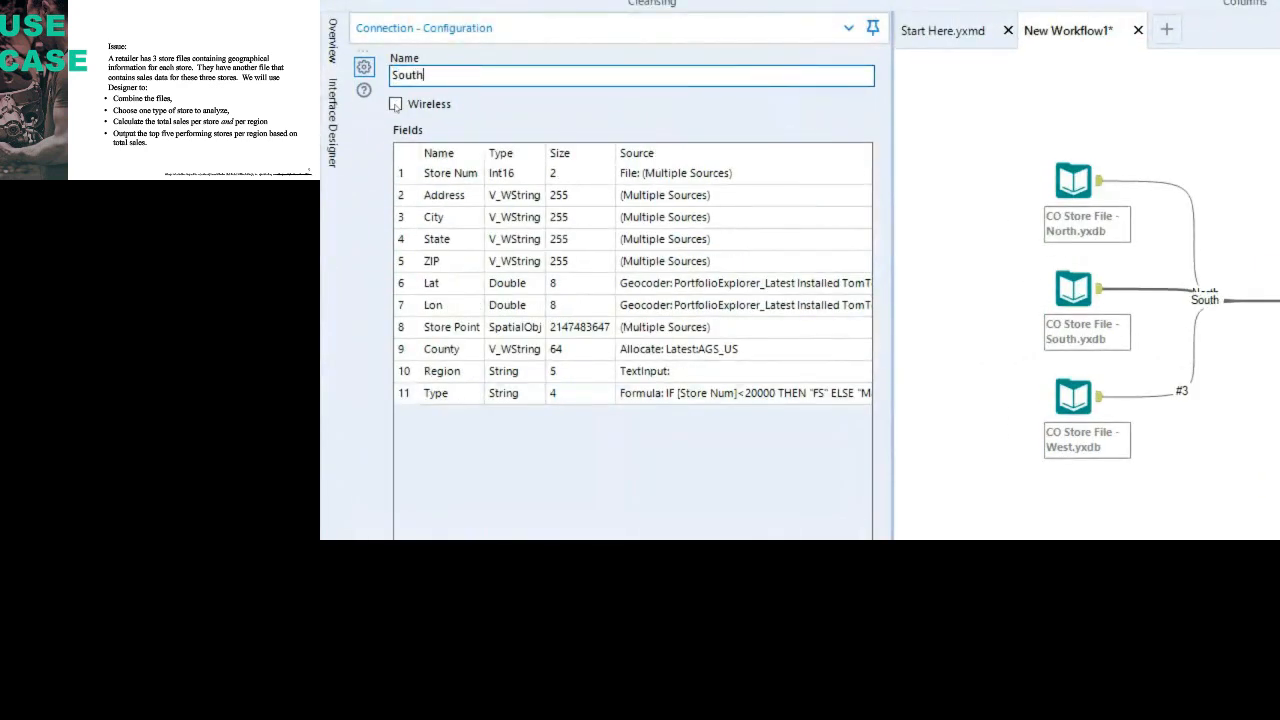
click(1256, 394)
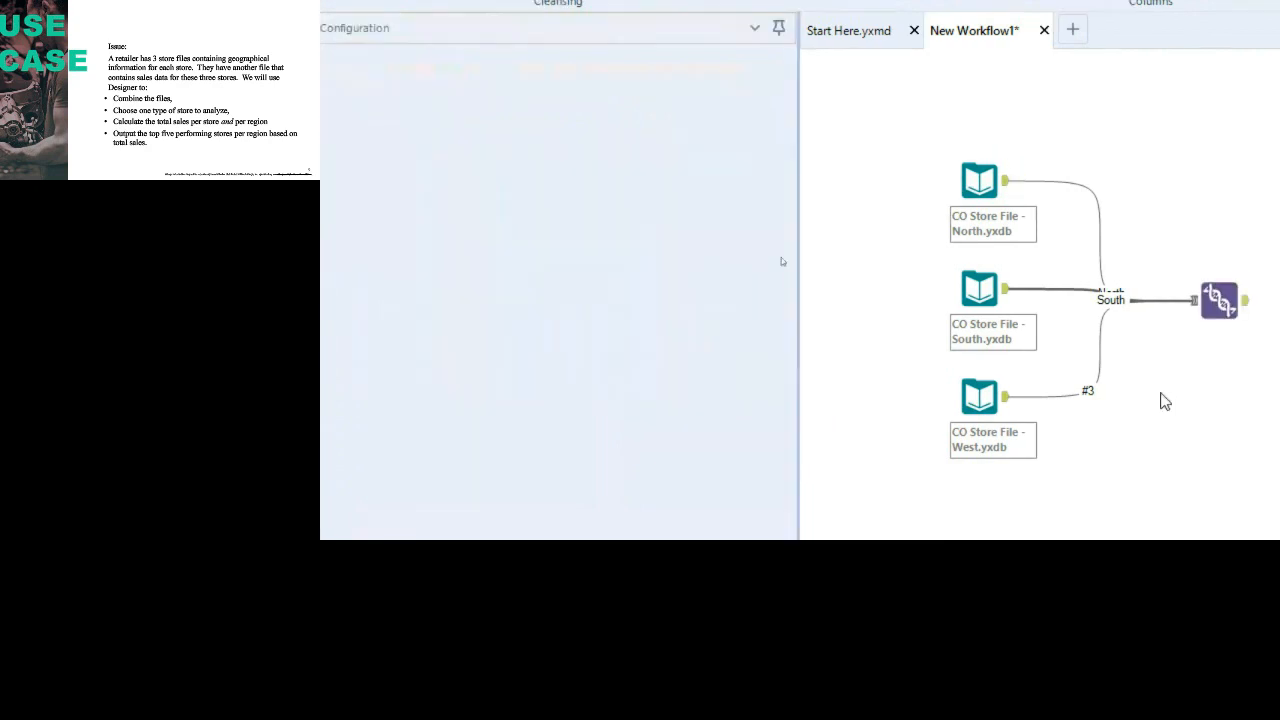
Step: Move the three store file Input Data tools farther away from the Union tool and spread them apart
drag(1076, 289, 1028, 288)
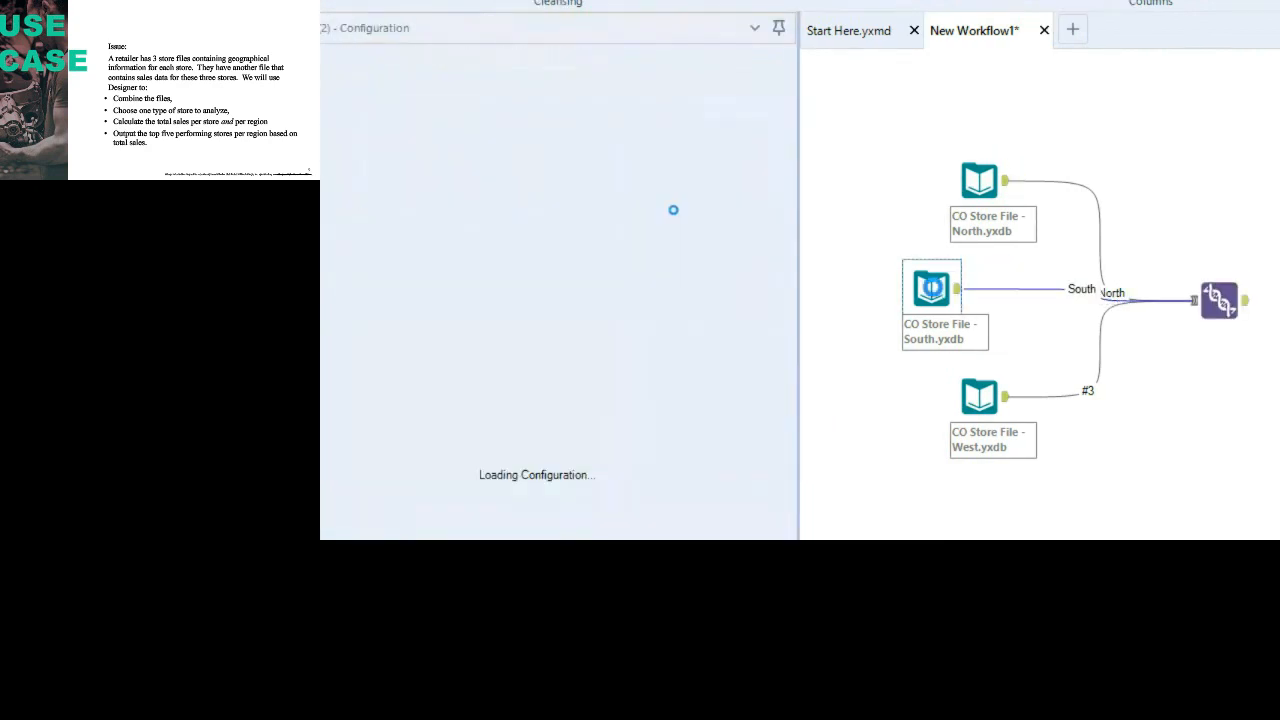
drag(933, 287, 910, 298)
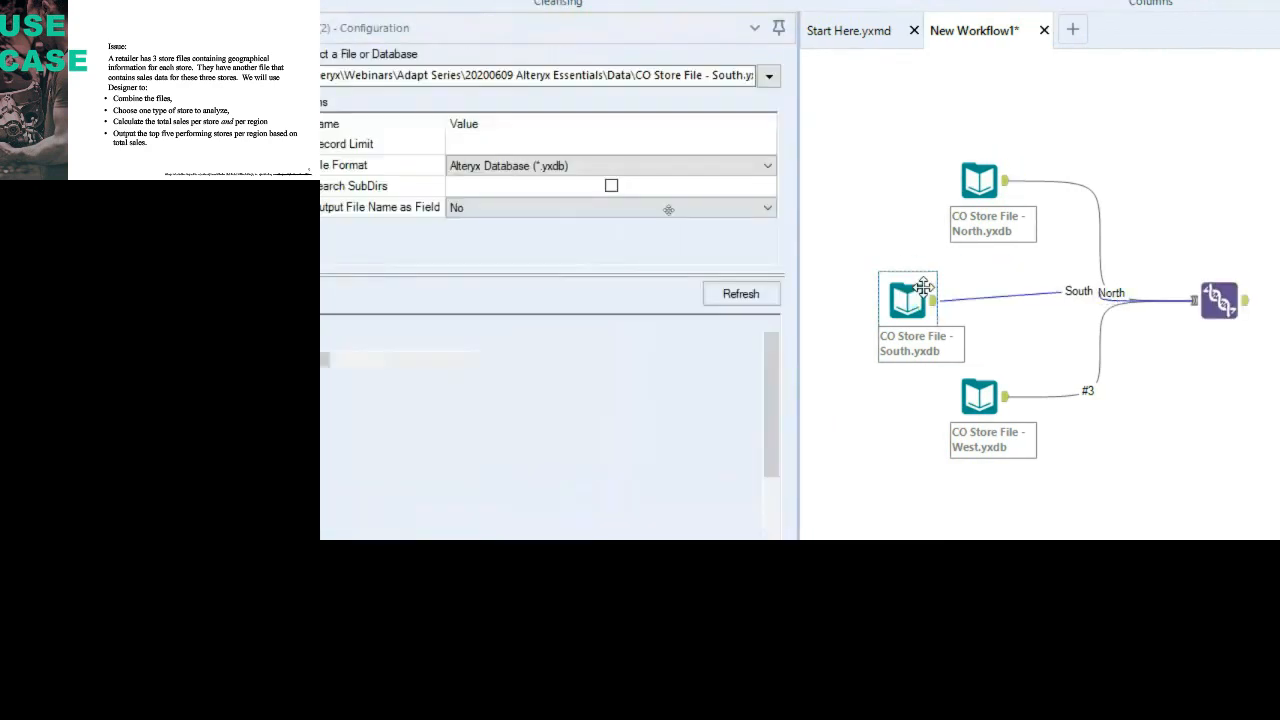
drag(986, 177, 921, 116)
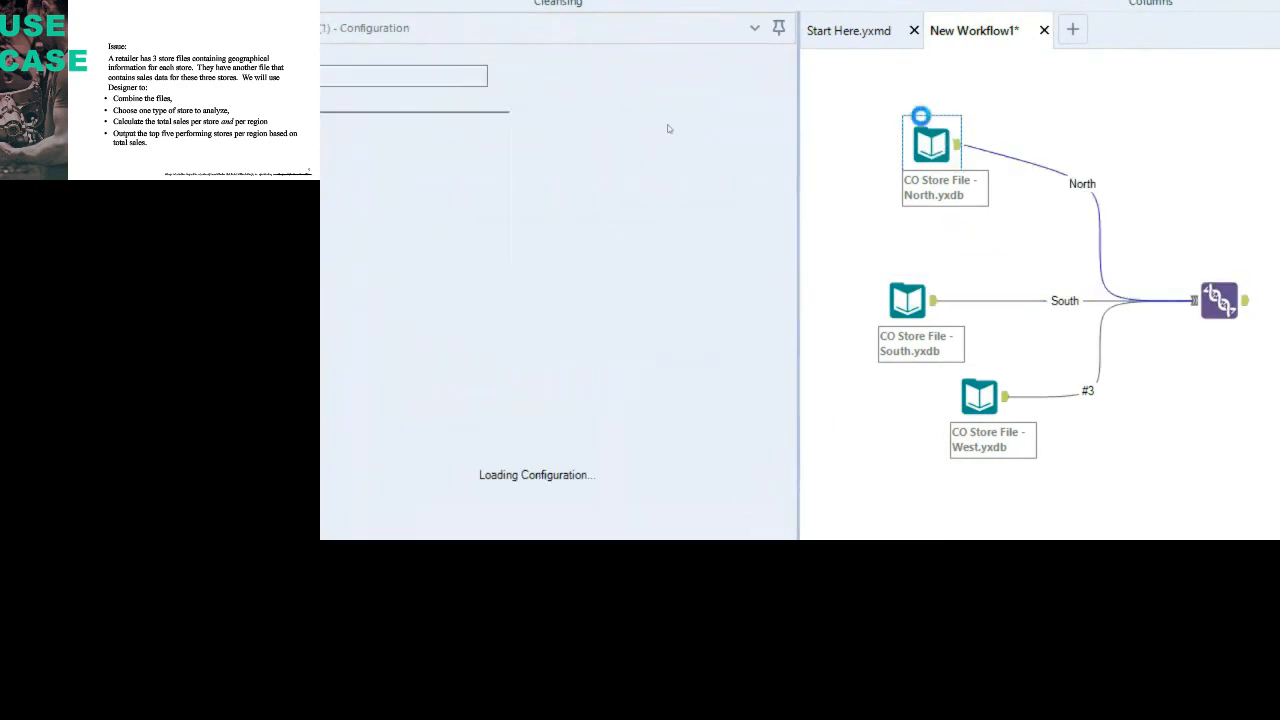
click(972, 395)
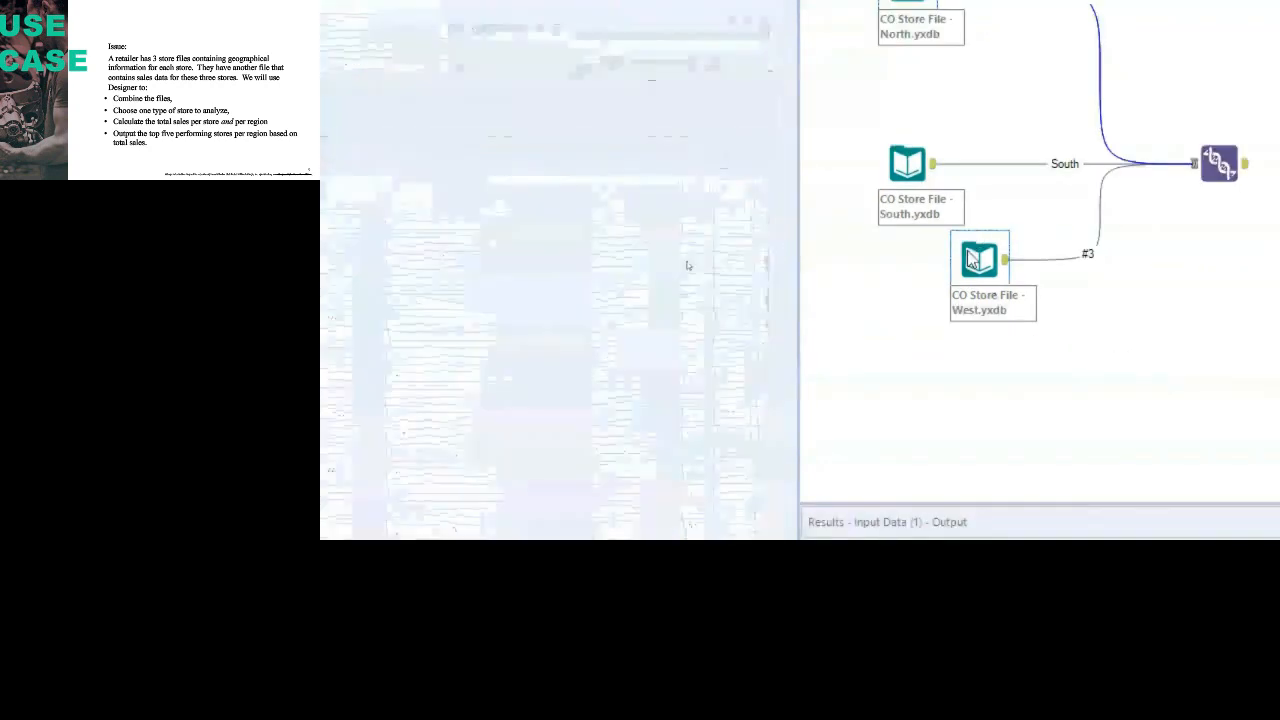
drag(972, 259, 888, 280)
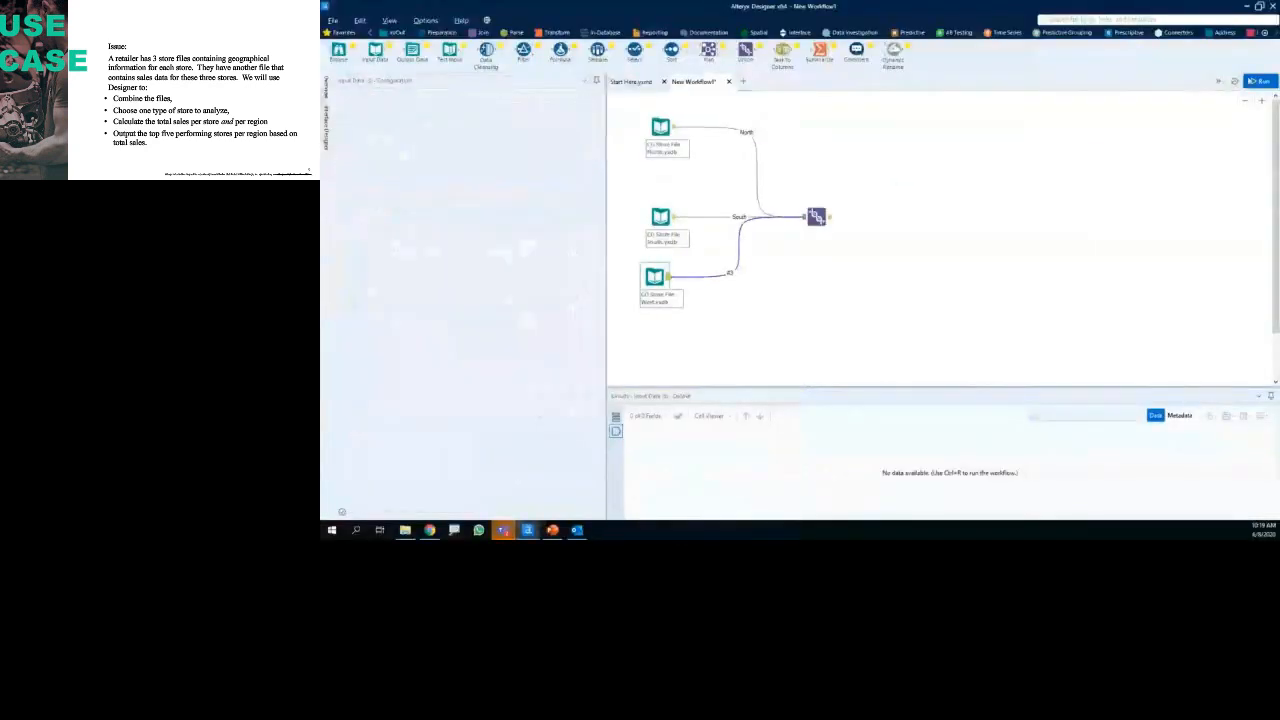
Step: Run the workflow and show the Union tool's output records
key(ctrl+r)
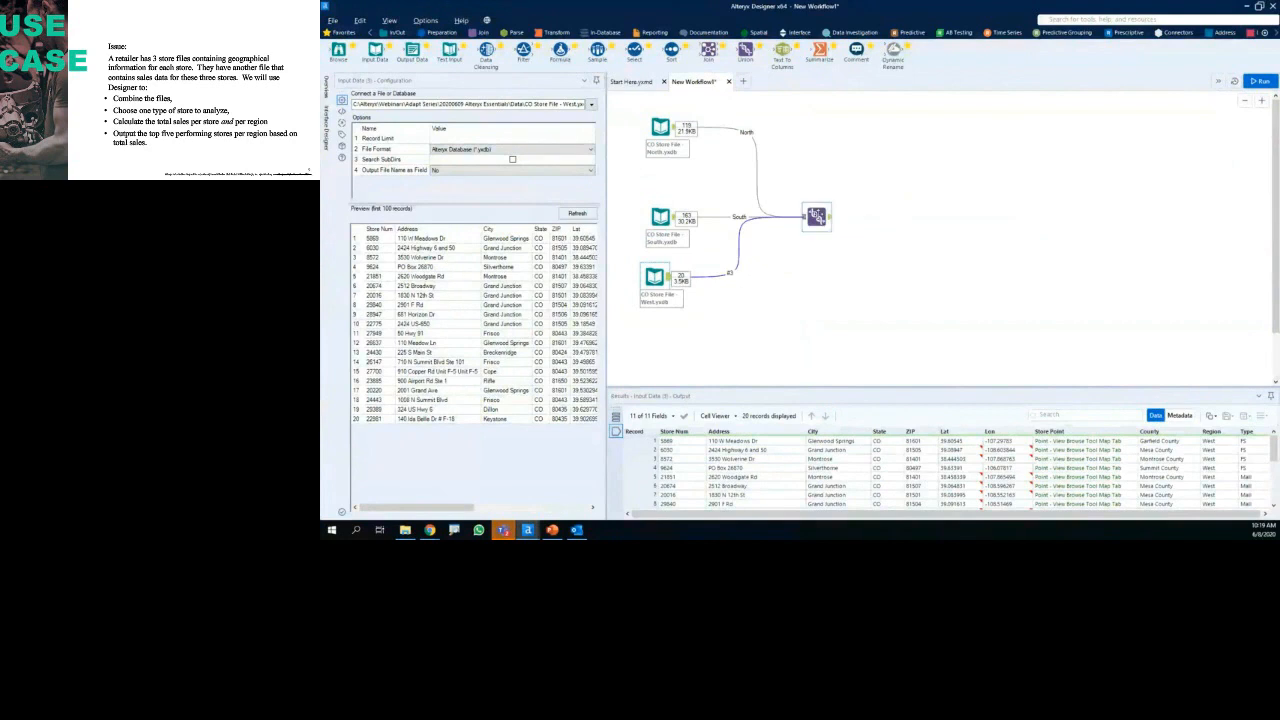
click(816, 216)
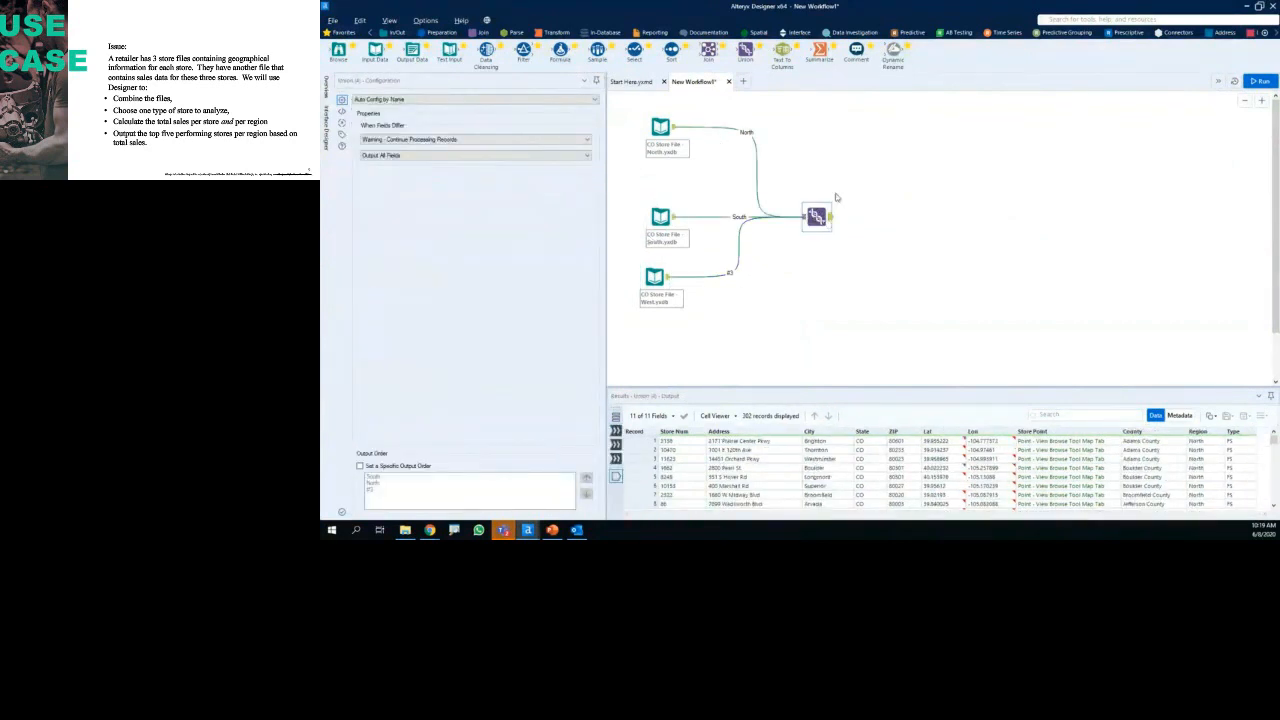
mouse_move(821, 192)
mouse_down()
mouse_move(797, 205)
mouse_move(846, 228)
mouse_move(810, 188)
mouse_up()
key(Escape)
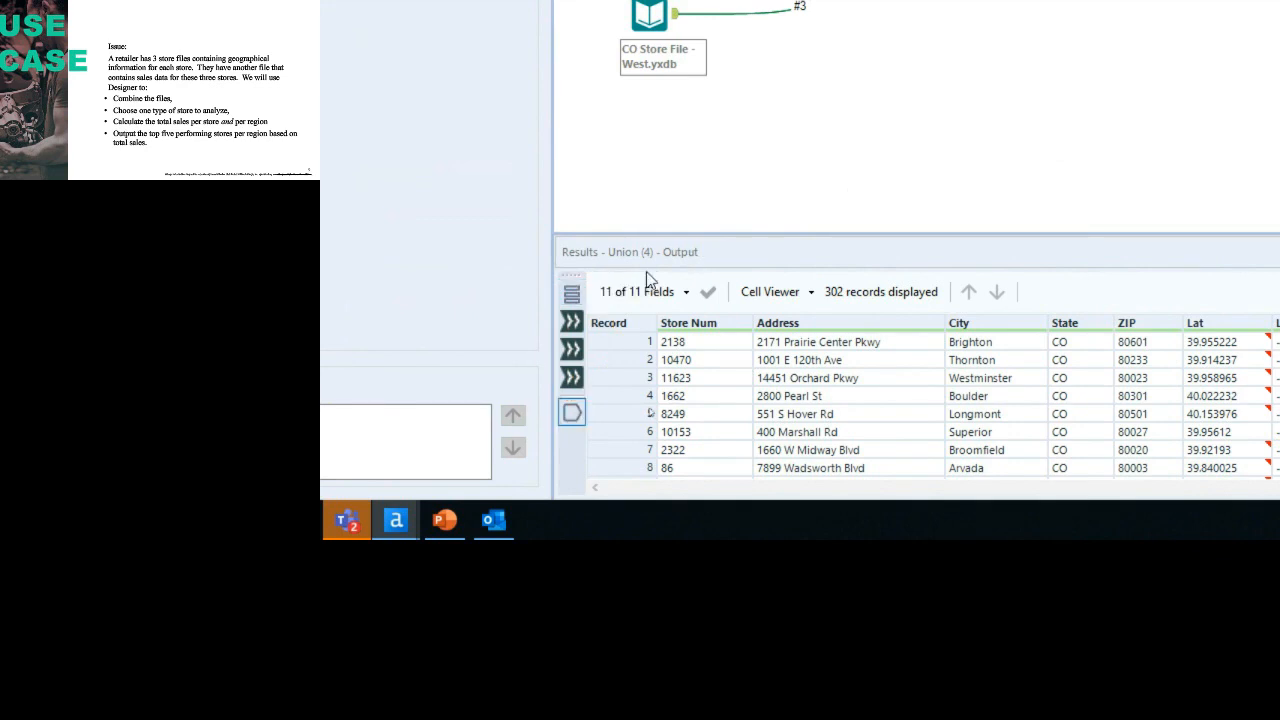
Step: Examine the Union tool's South, North and #3 input records and compare their record counts with the combined output
click(571, 321)
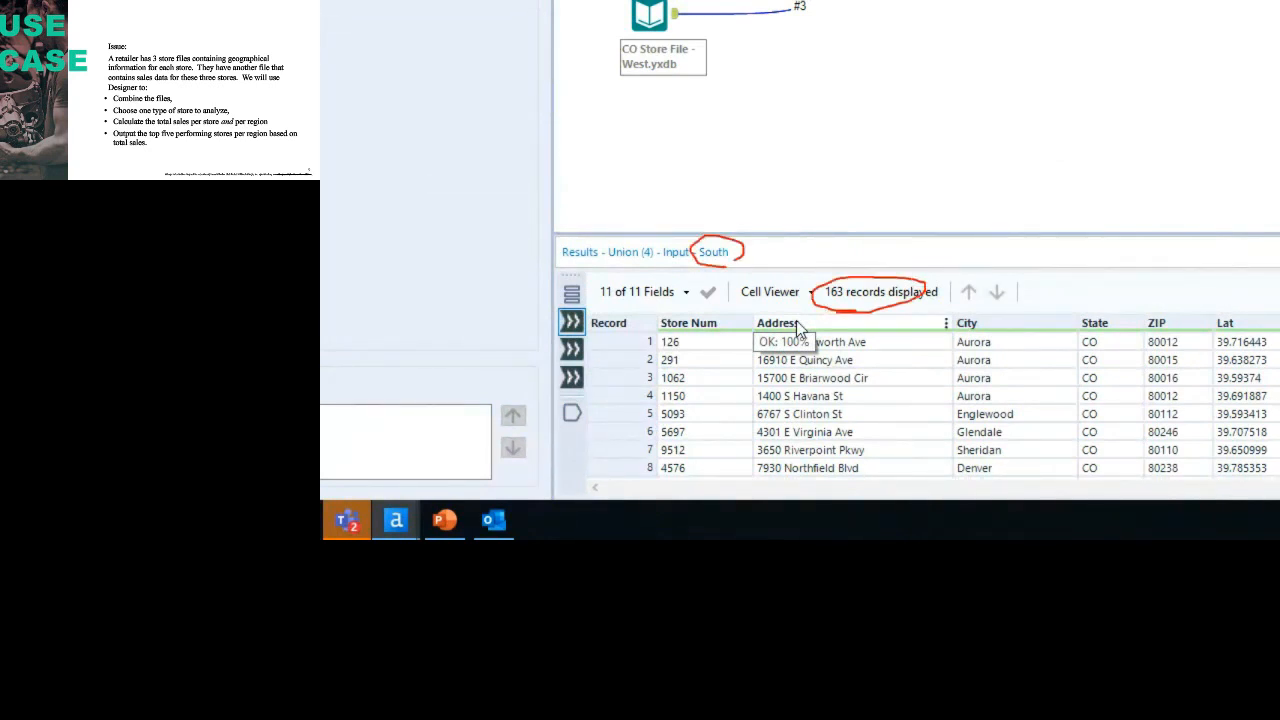
click(566, 350)
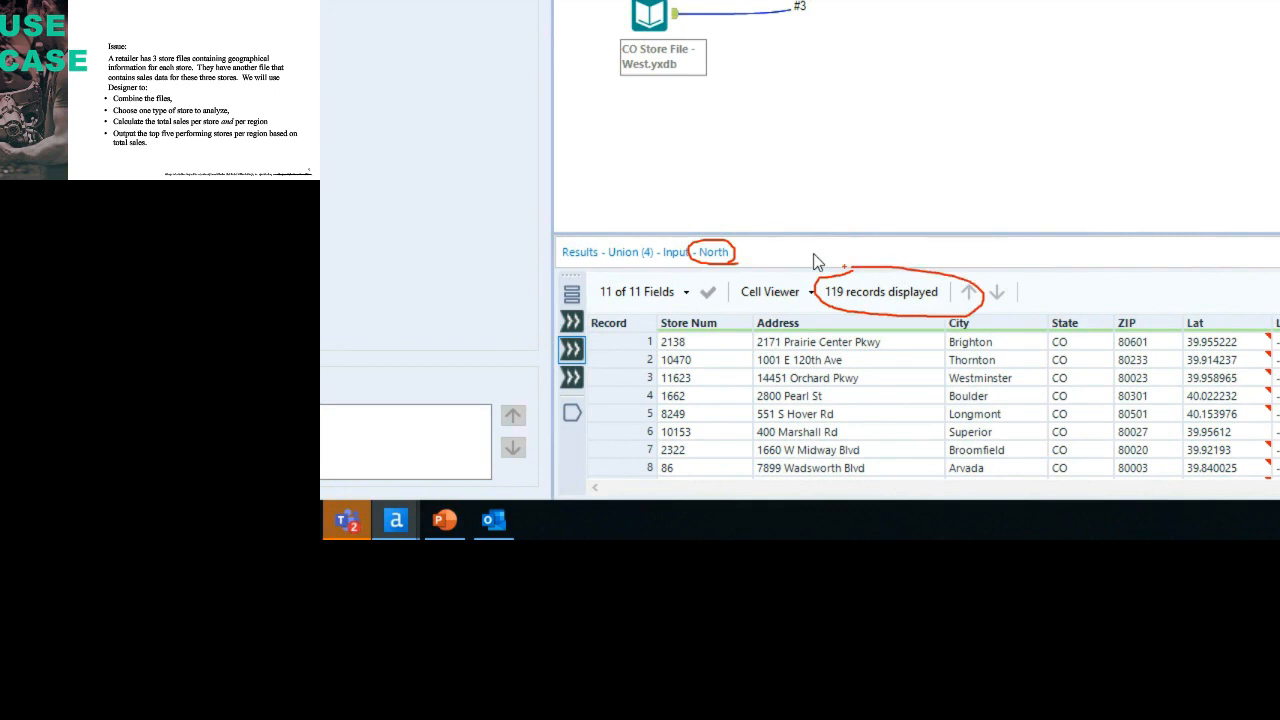
click(571, 377)
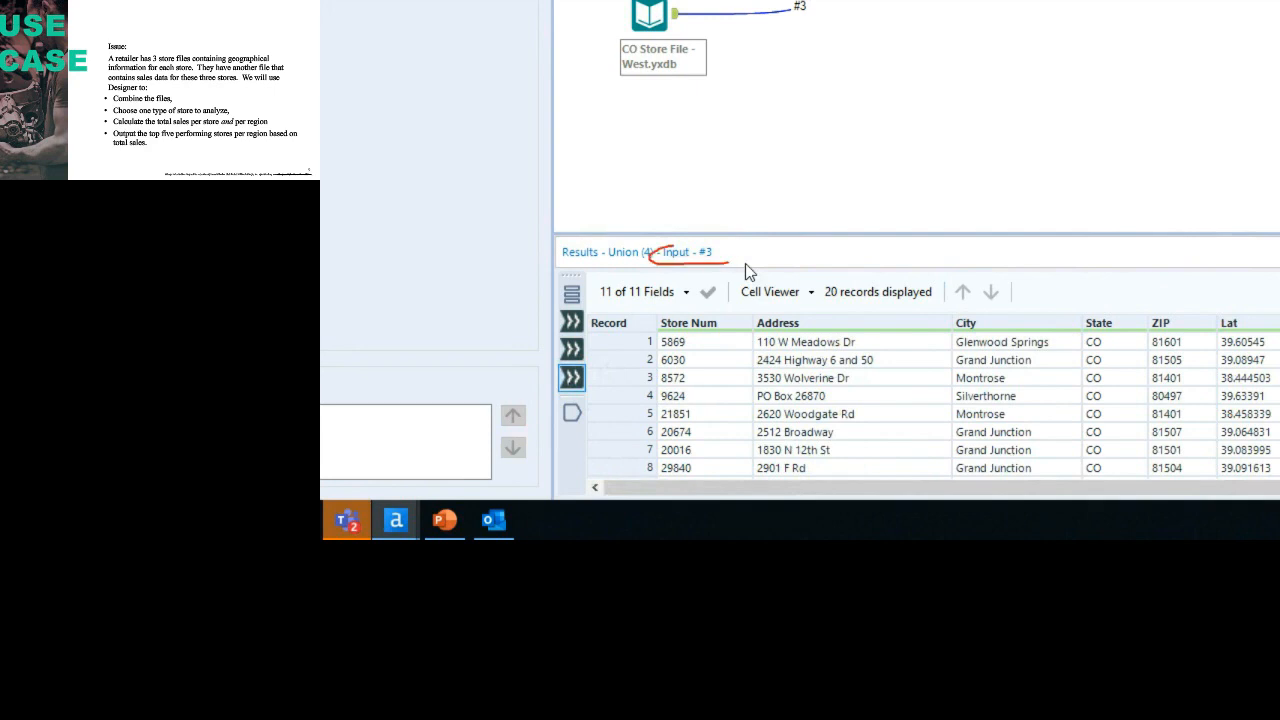
mouse_move(846, 276)
mouse_down()
mouse_move(838, 307)
mouse_move(814, 274)
mouse_up()
click(570, 414)
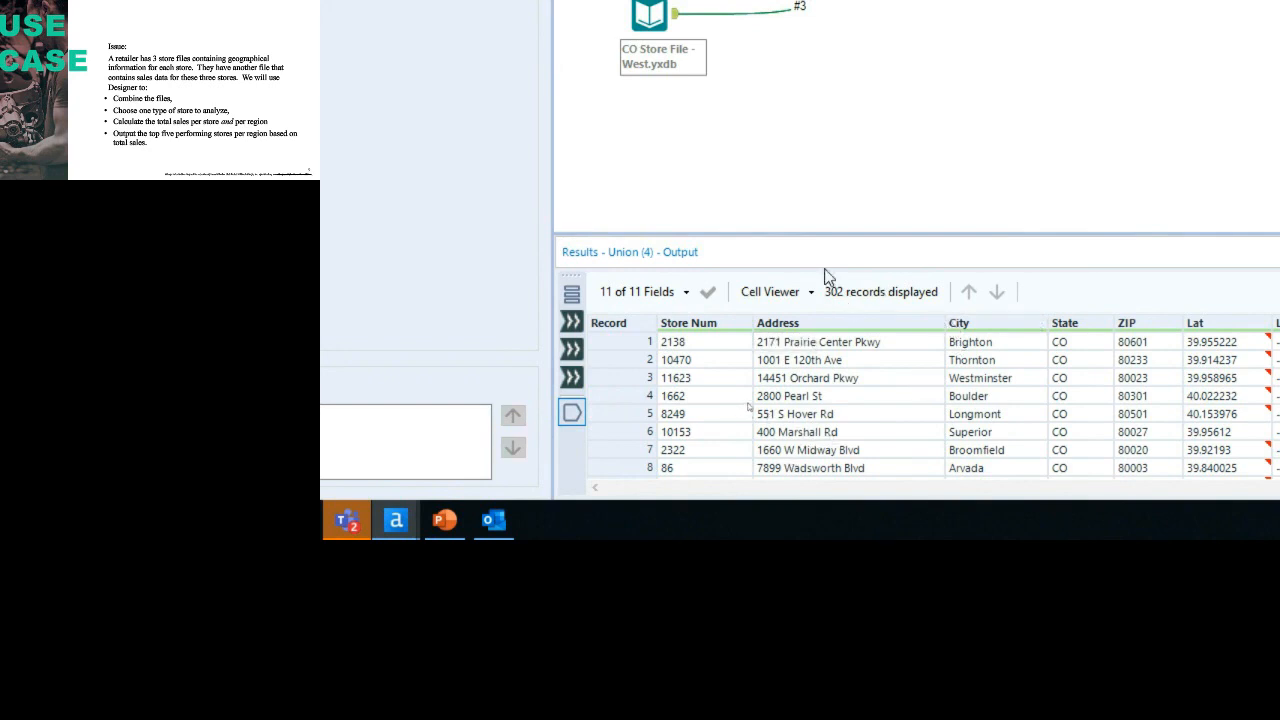
mouse_move(850, 268)
mouse_down()
mouse_move(822, 300)
mouse_move(850, 280)
mouse_up()
mouse_move(632, 273)
mouse_down()
mouse_move(593, 292)
mouse_move(655, 302)
mouse_move(630, 271)
mouse_up()
key(Escape)
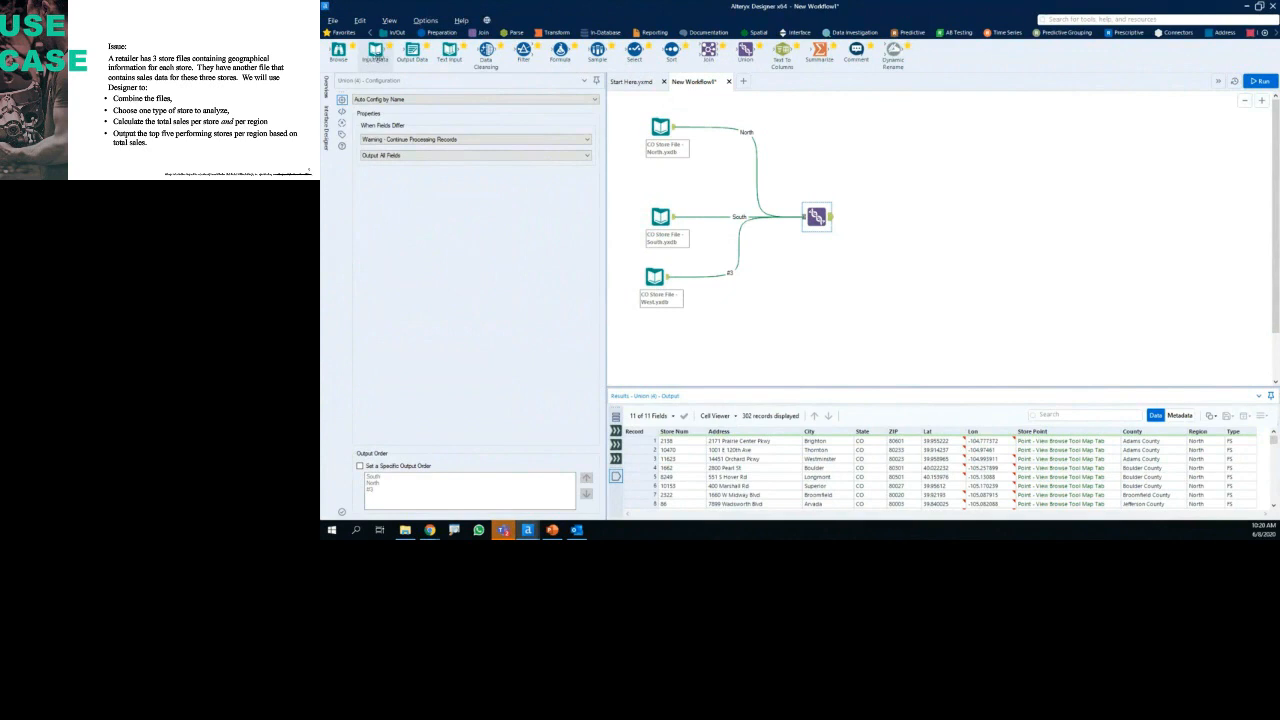
Step: Add a fourth Input Data tool below the store files and load Sheet1 of the CO_Sales Excel file into it
drag(375, 54, 669, 353)
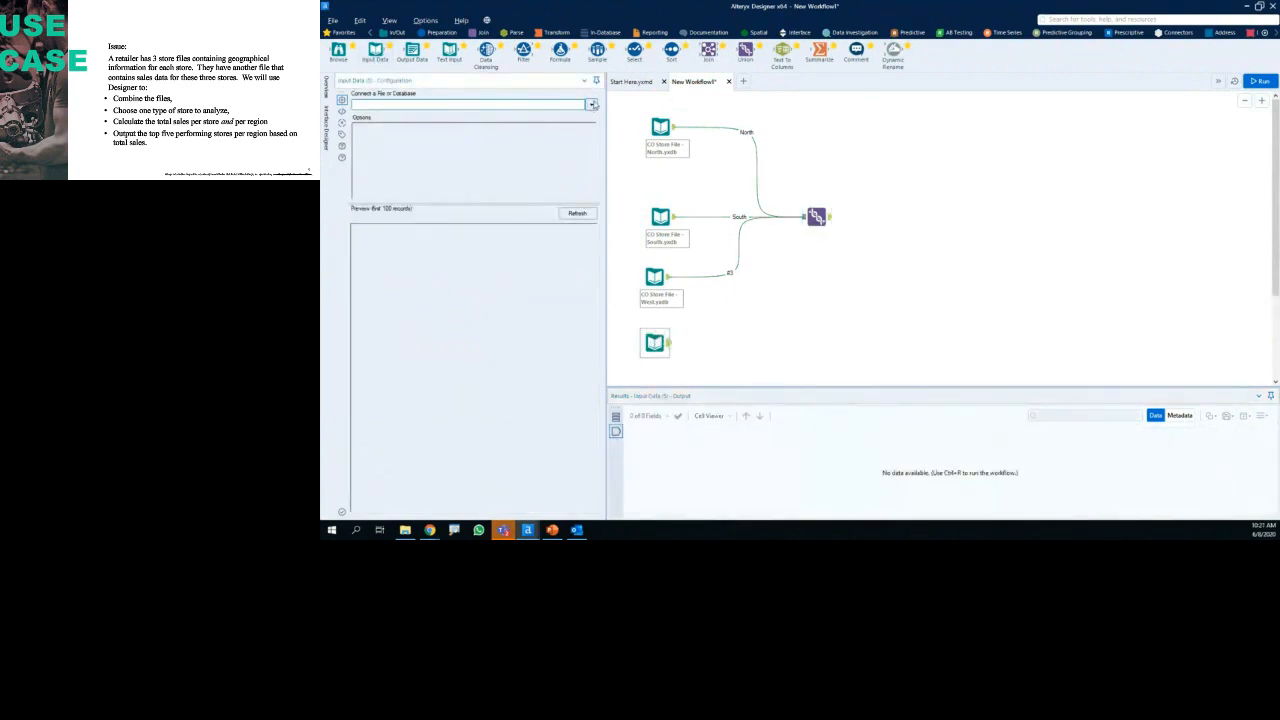
click(592, 104)
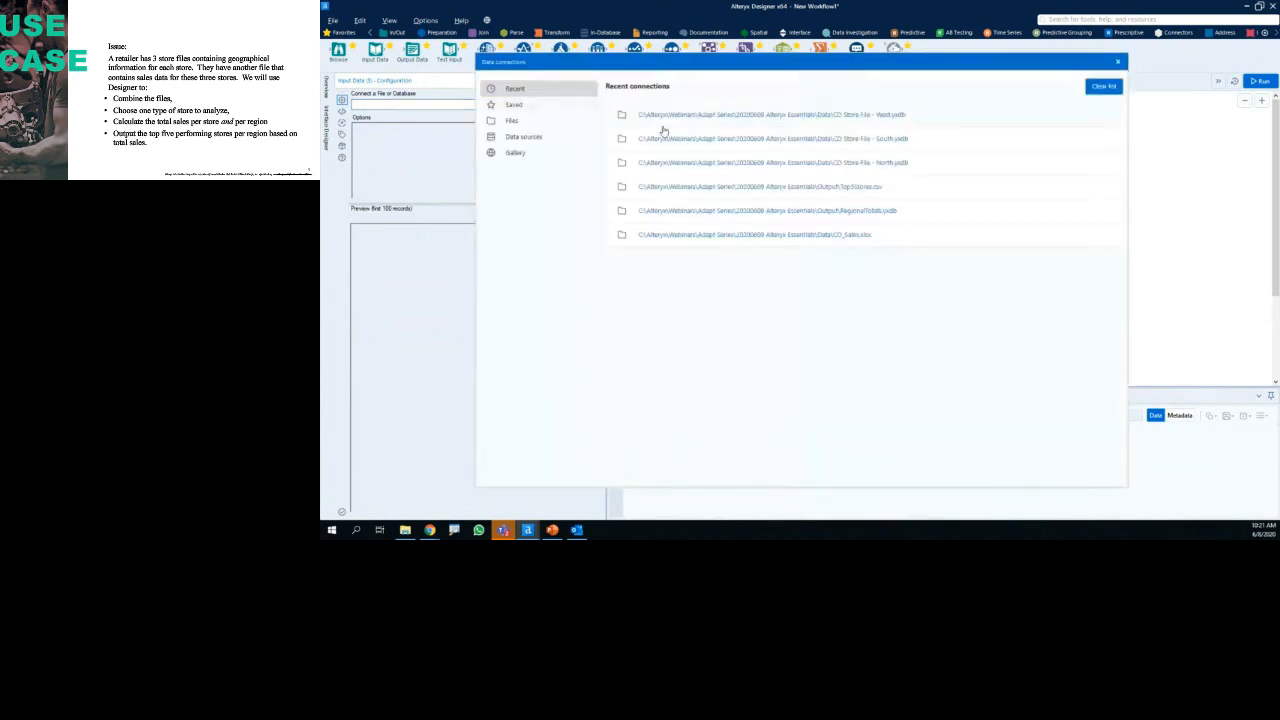
click(513, 120)
click(900, 125)
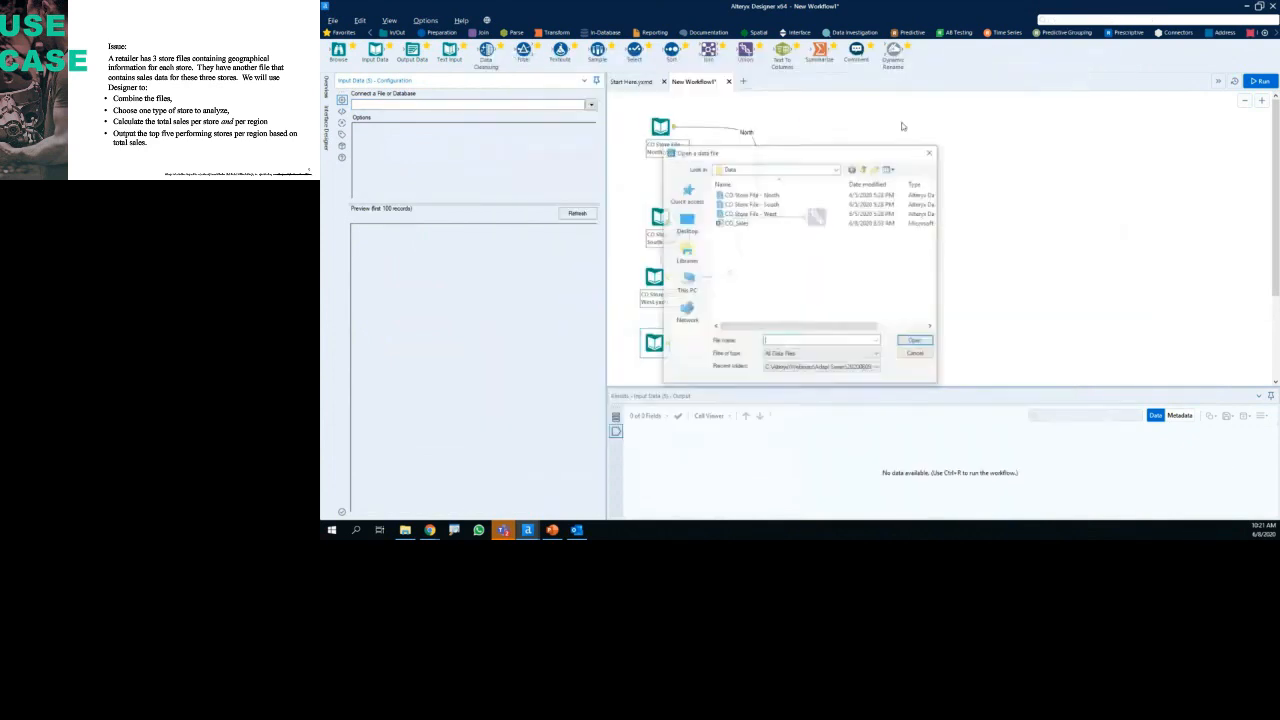
click(759, 223)
click(912, 328)
click(916, 341)
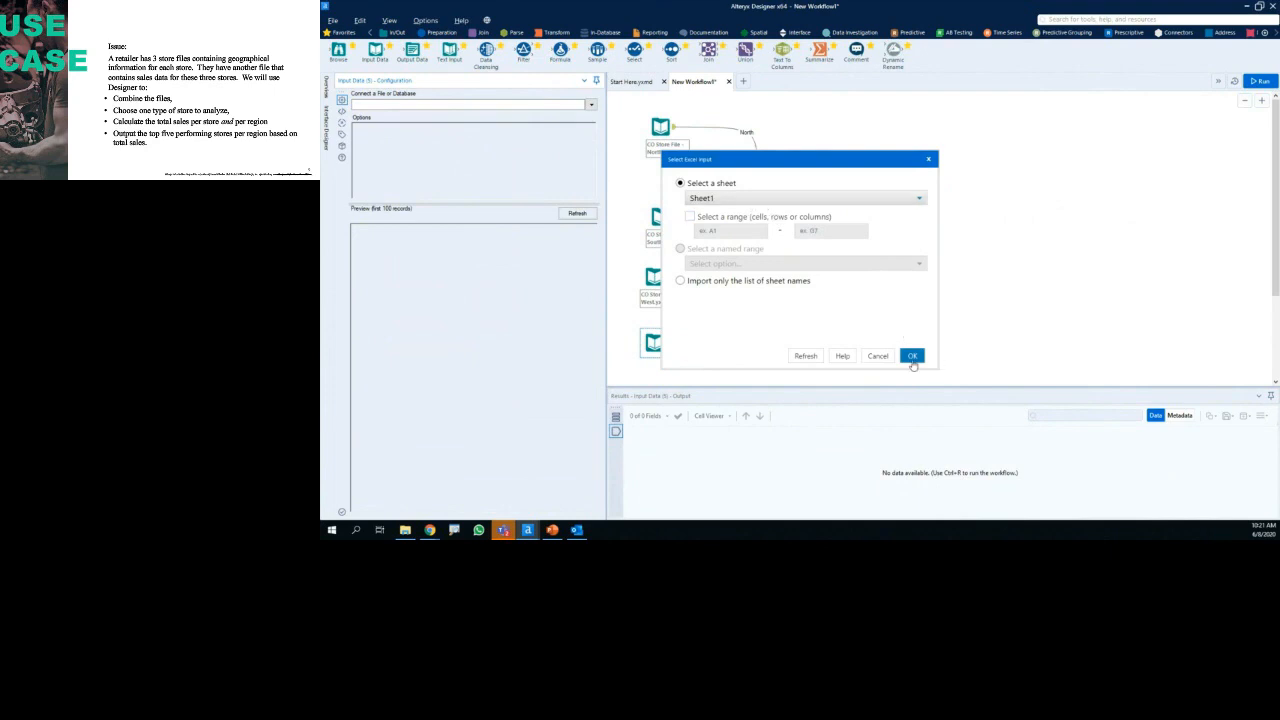
click(912, 357)
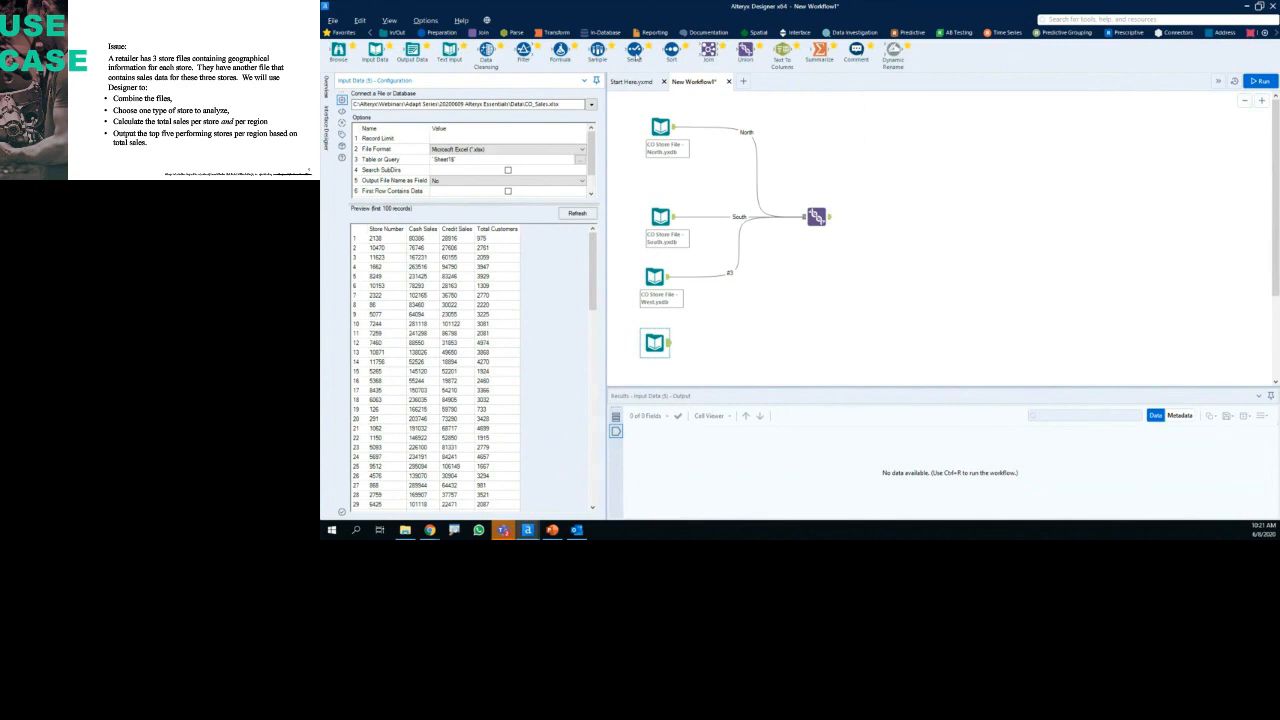
Step: Add a Select tool connected to the CO_Sales input and rename its Store Number field to Store
drag(634, 56, 726, 344)
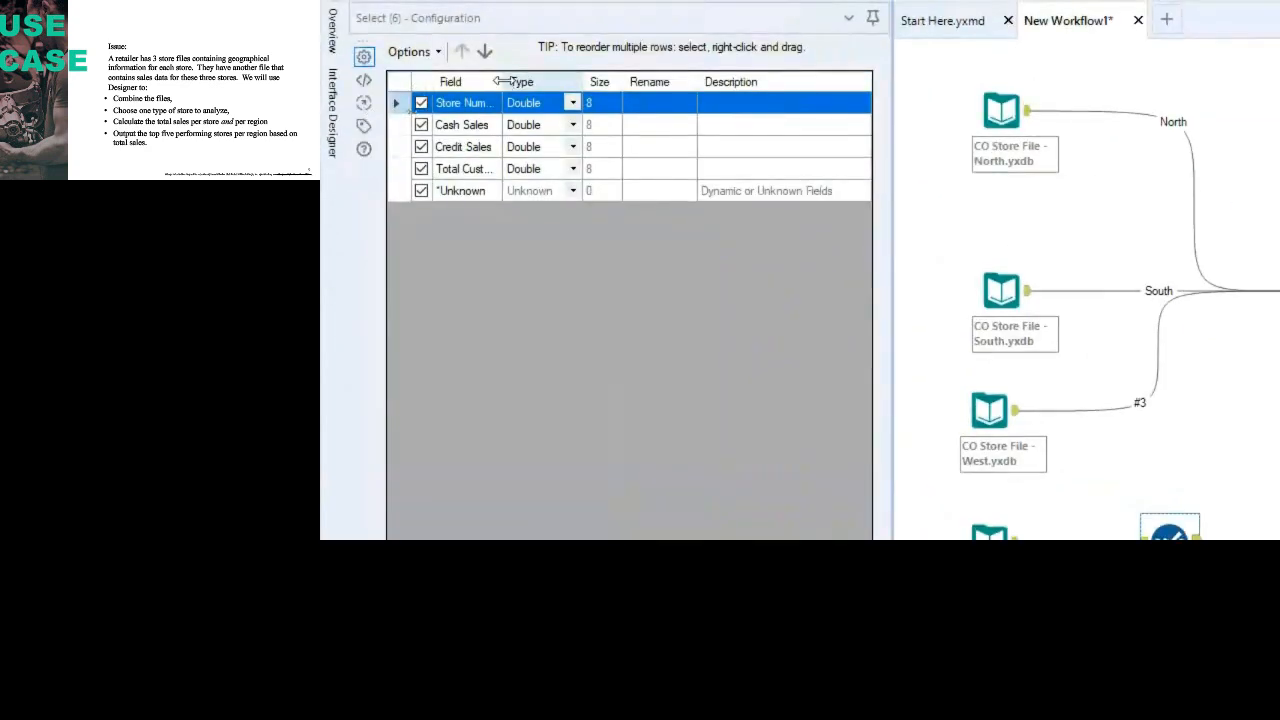
drag(502, 82, 575, 84)
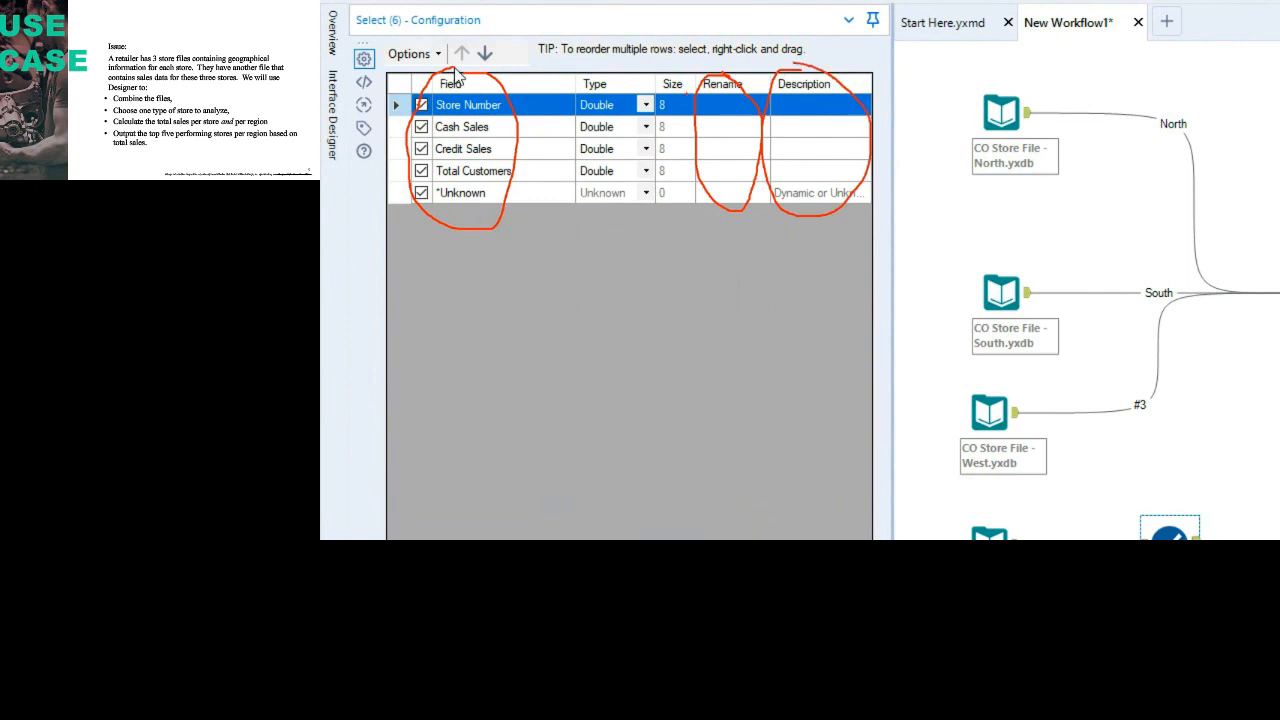
click(739, 107)
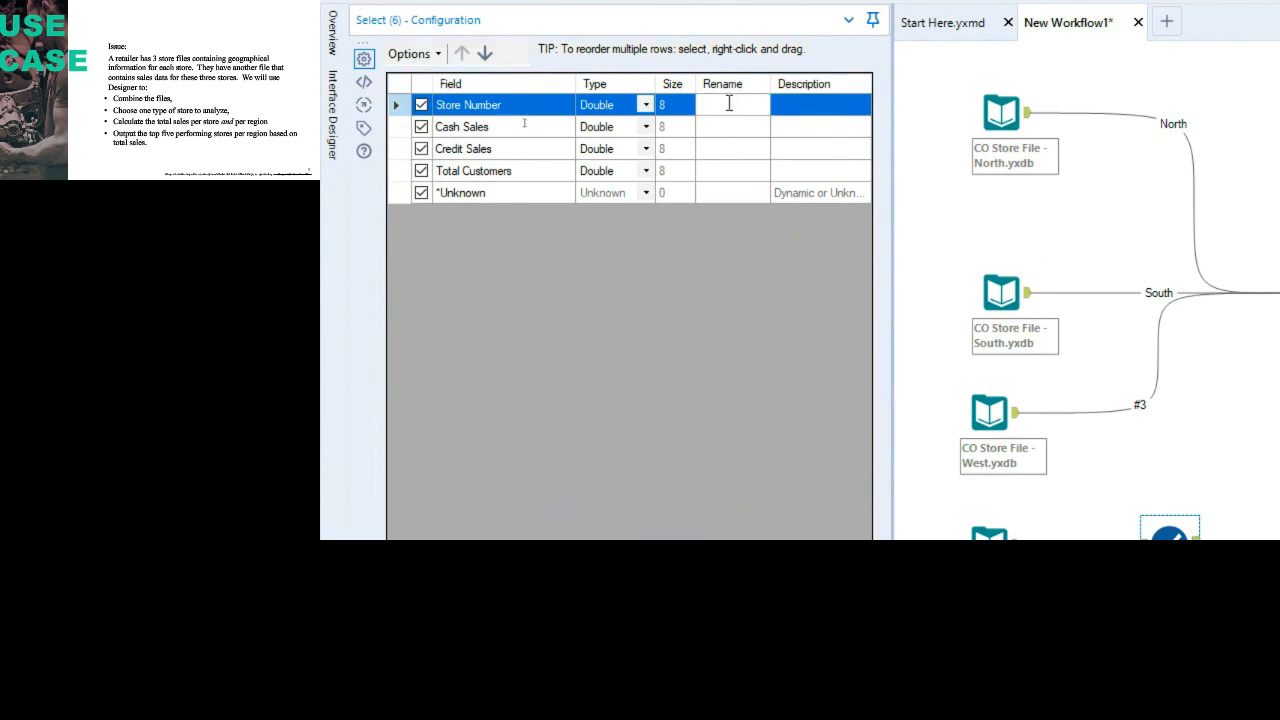
text(Store)
key(Return)
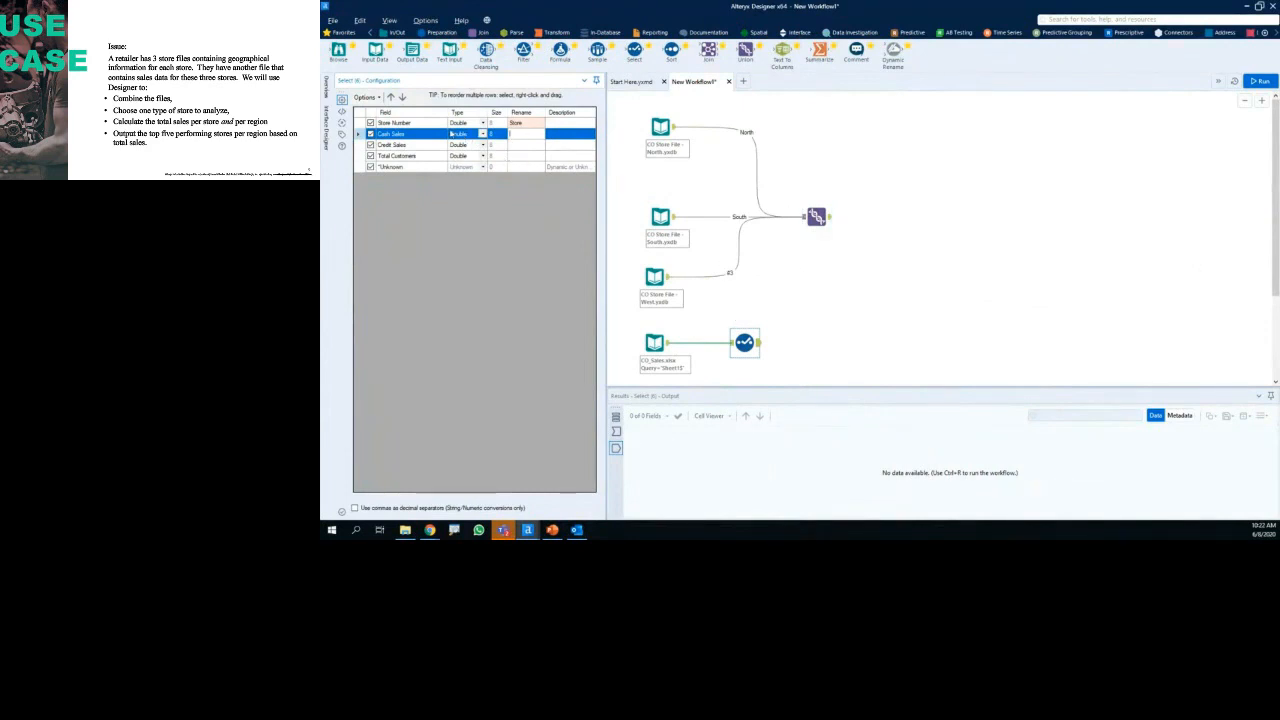
mouse_move(458, 128)
mouse_down()
mouse_move(448, 116)
mouse_move(466, 110)
mouse_move(483, 133)
mouse_up()
drag(350, 110, 428, 124)
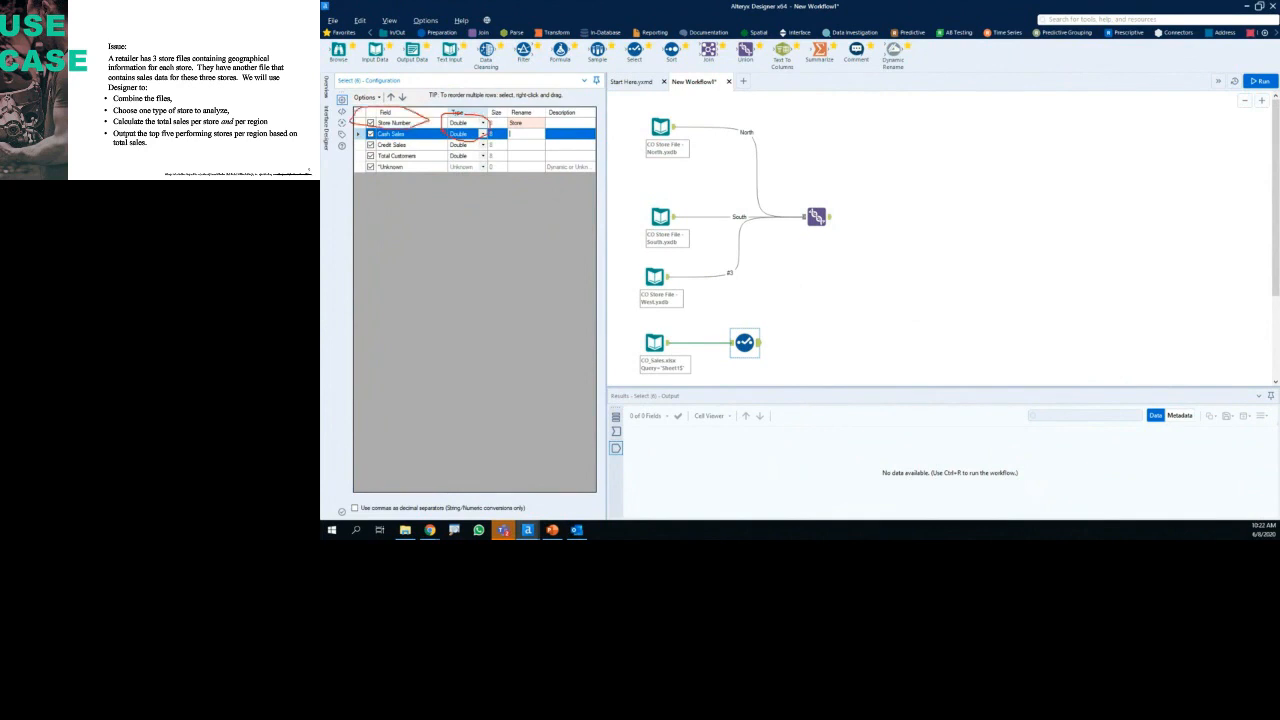
Step: Check the field metadata of the Union tool's output and return to its data records
click(816, 216)
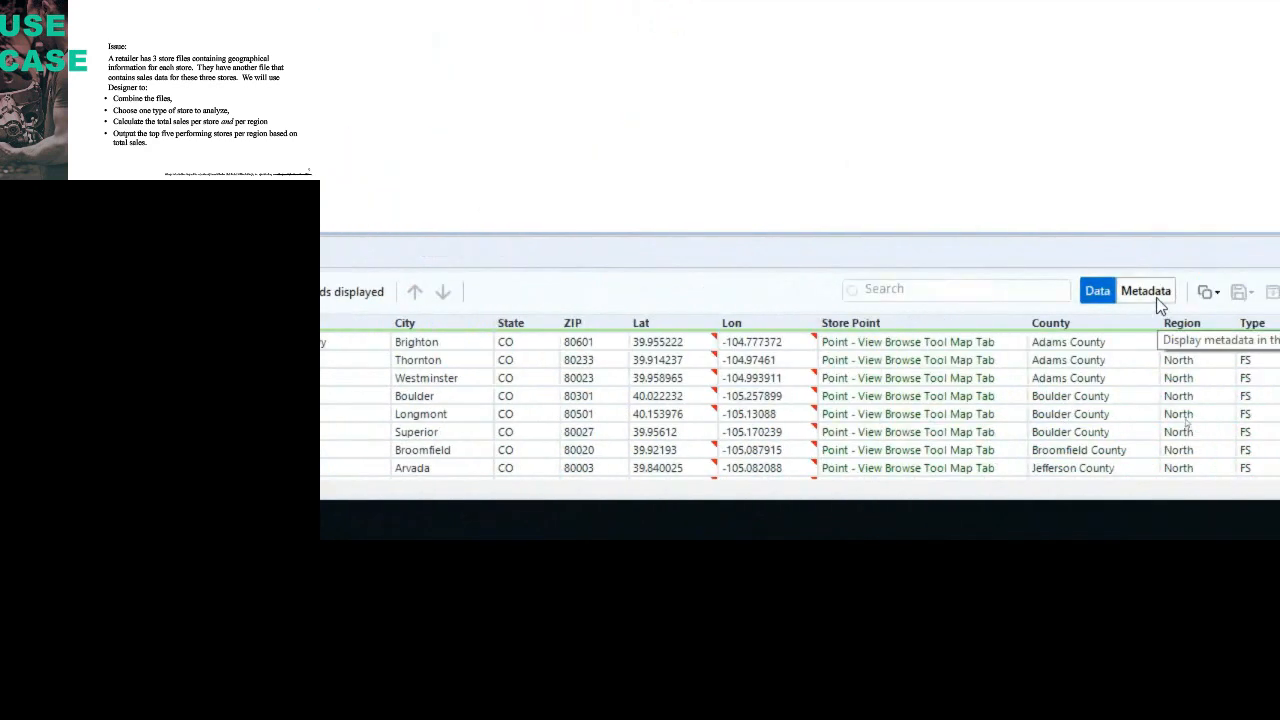
click(1158, 298)
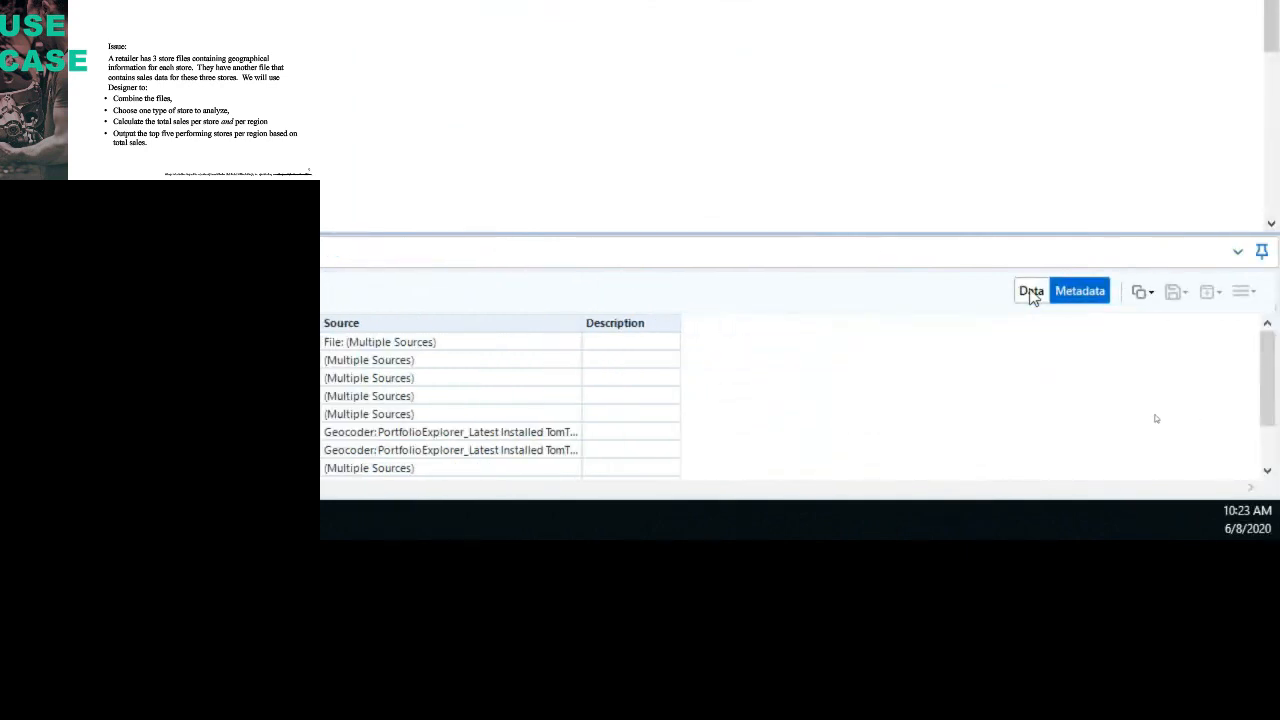
click(1031, 291)
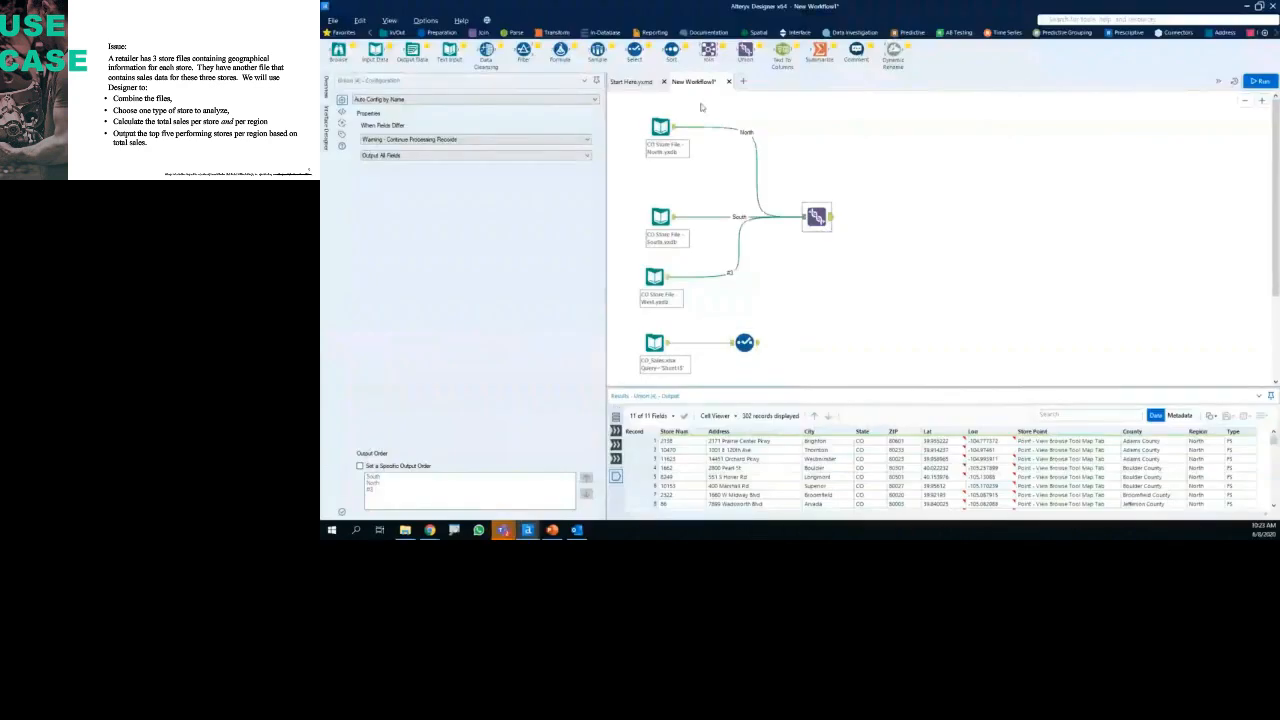
Step: Add a Join tool fed by the Union and Select tools, joining the left Store Num field to the right Store field
drag(708, 49, 888, 270)
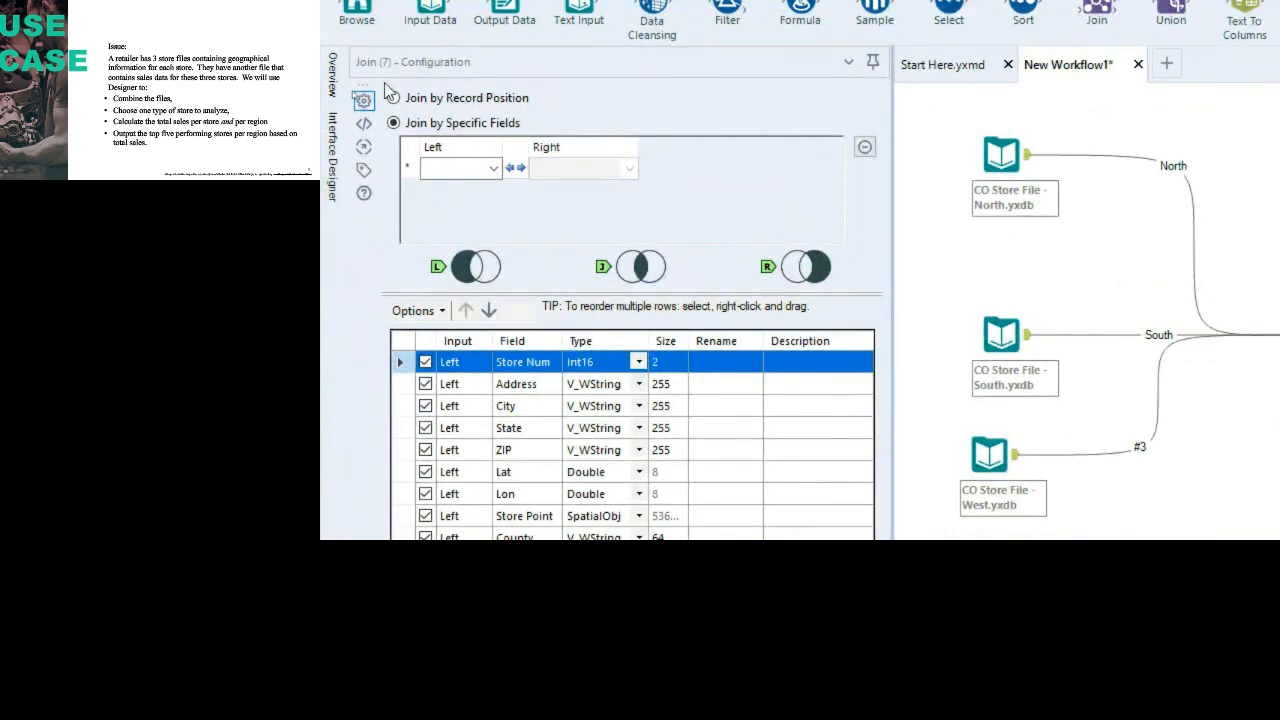
click(494, 170)
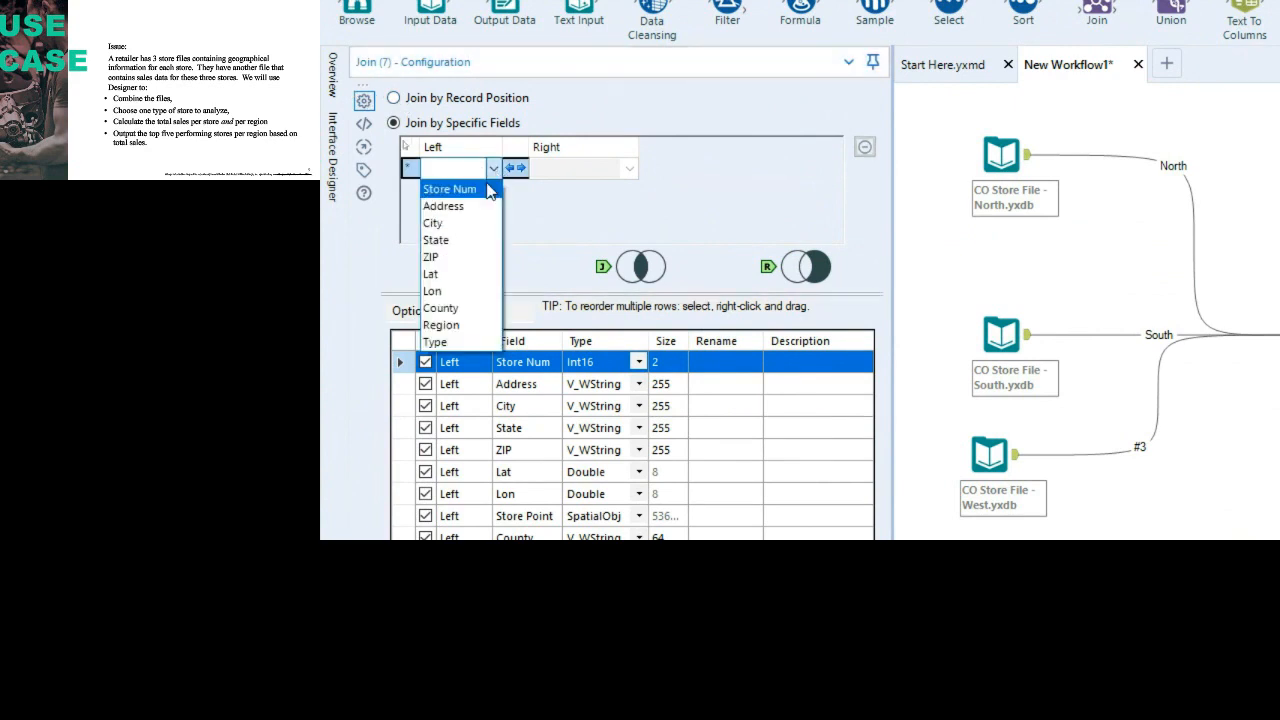
click(490, 190)
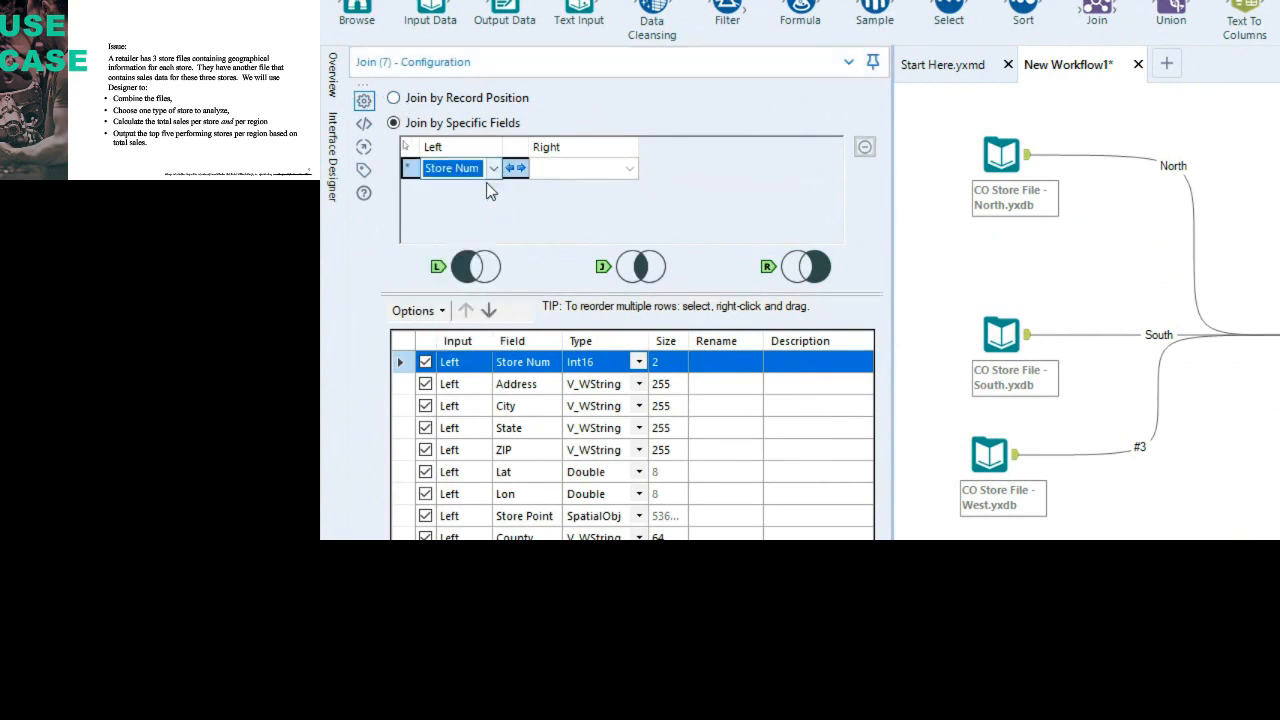
click(629, 168)
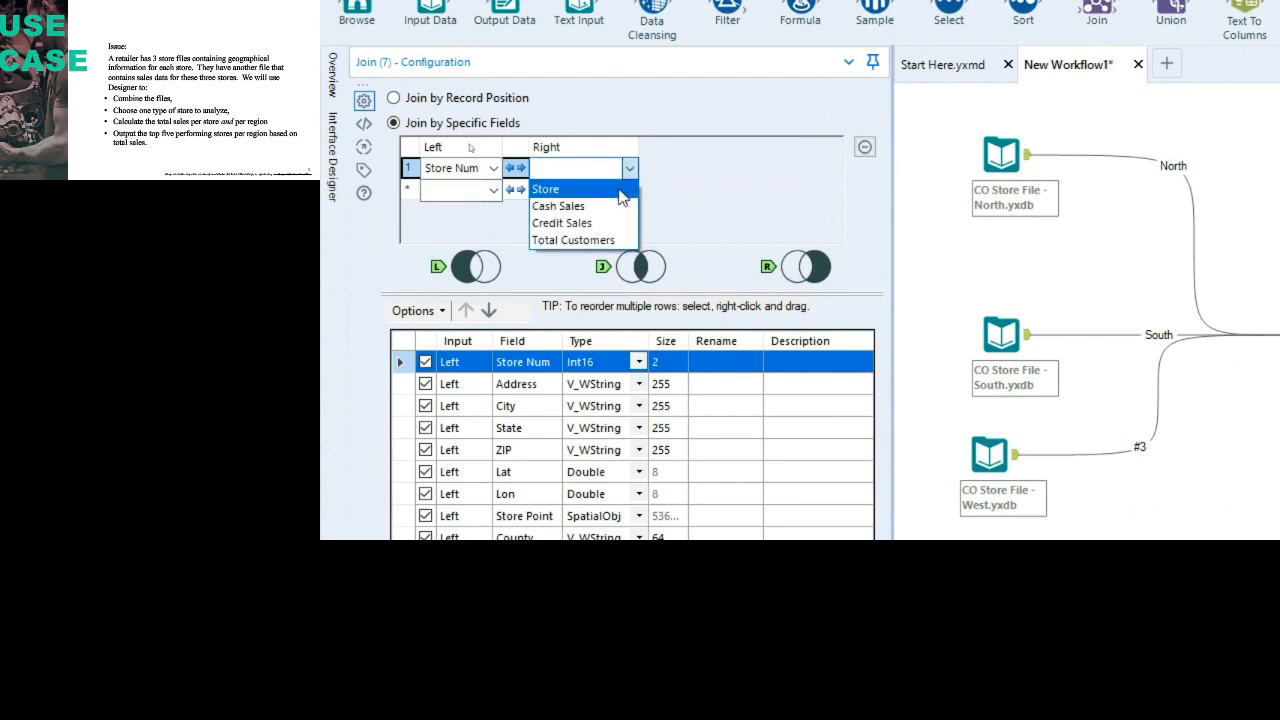
click(620, 190)
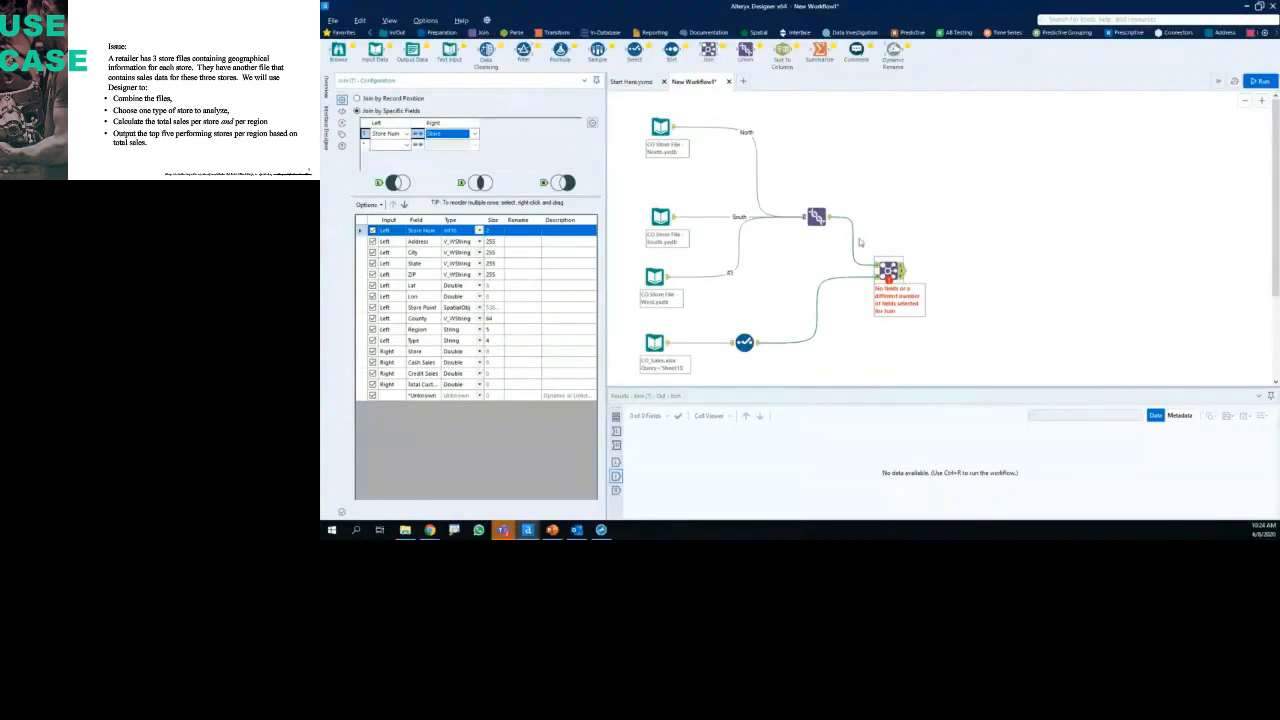
Step: Run the workflow and examine the Join tool's messages and its joined, unjoined left and unjoined right output records
click(1252, 83)
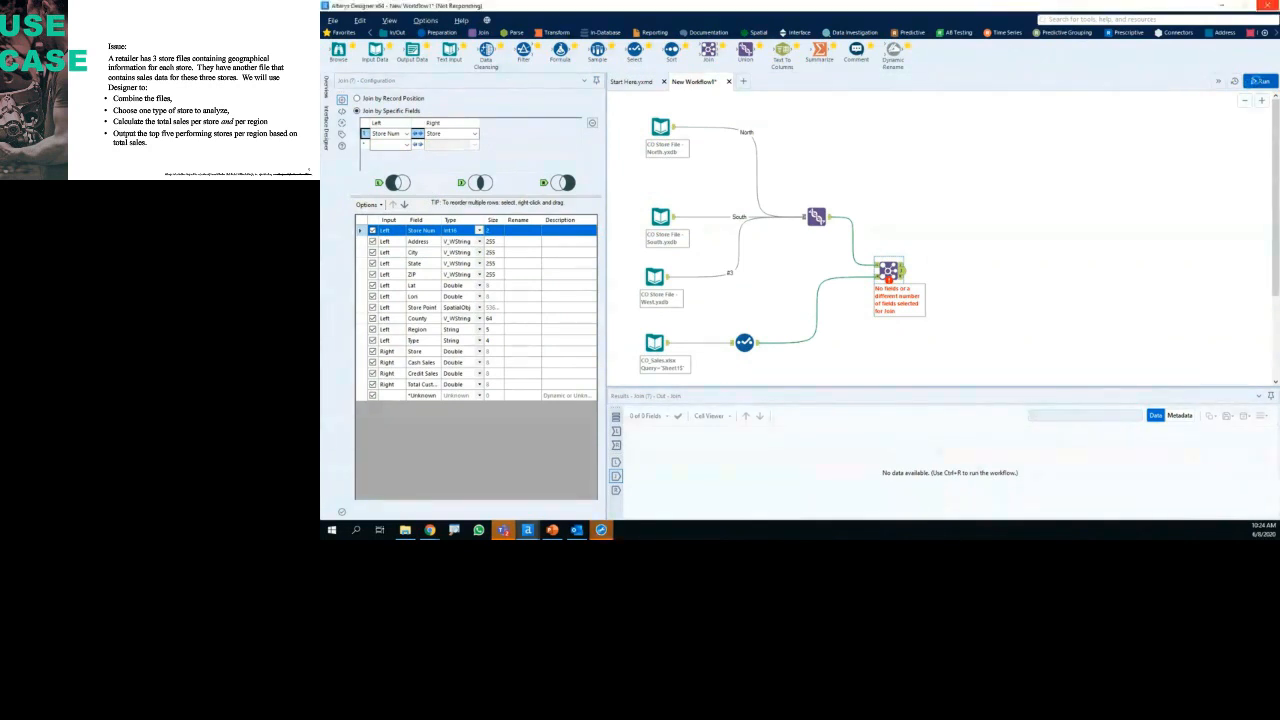
click(1258, 82)
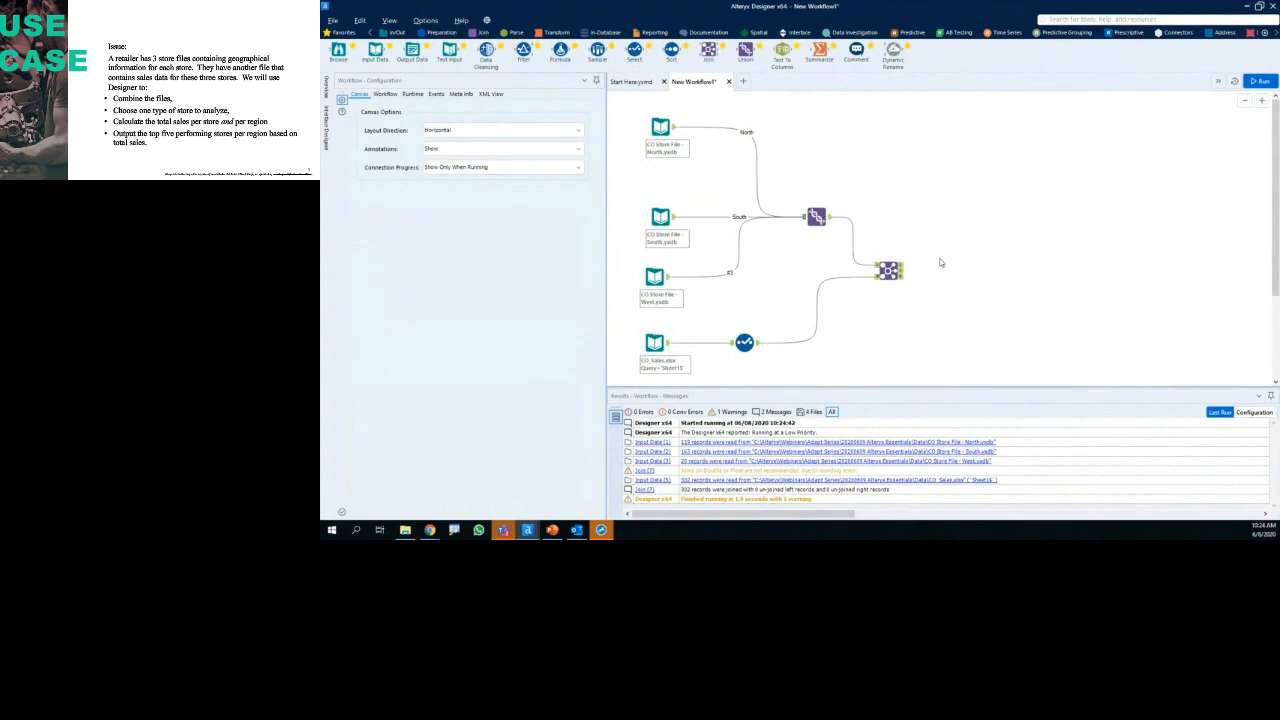
click(887, 270)
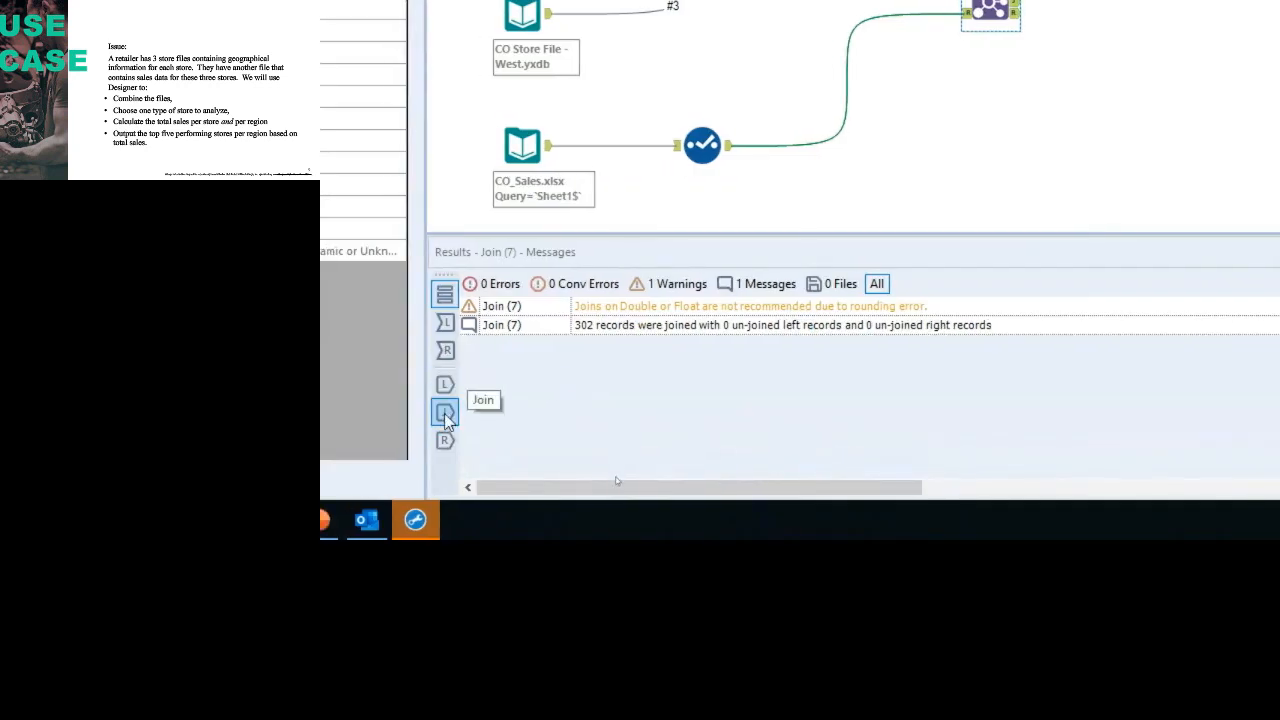
click(446, 414)
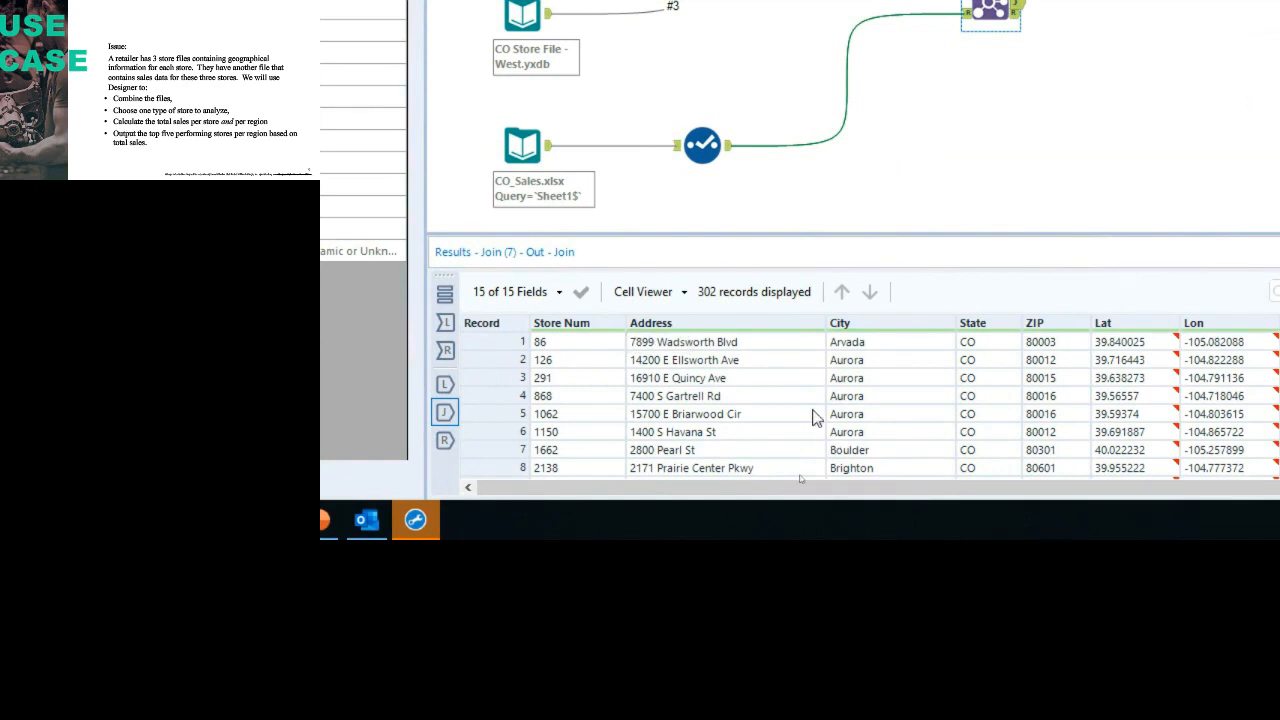
click(448, 388)
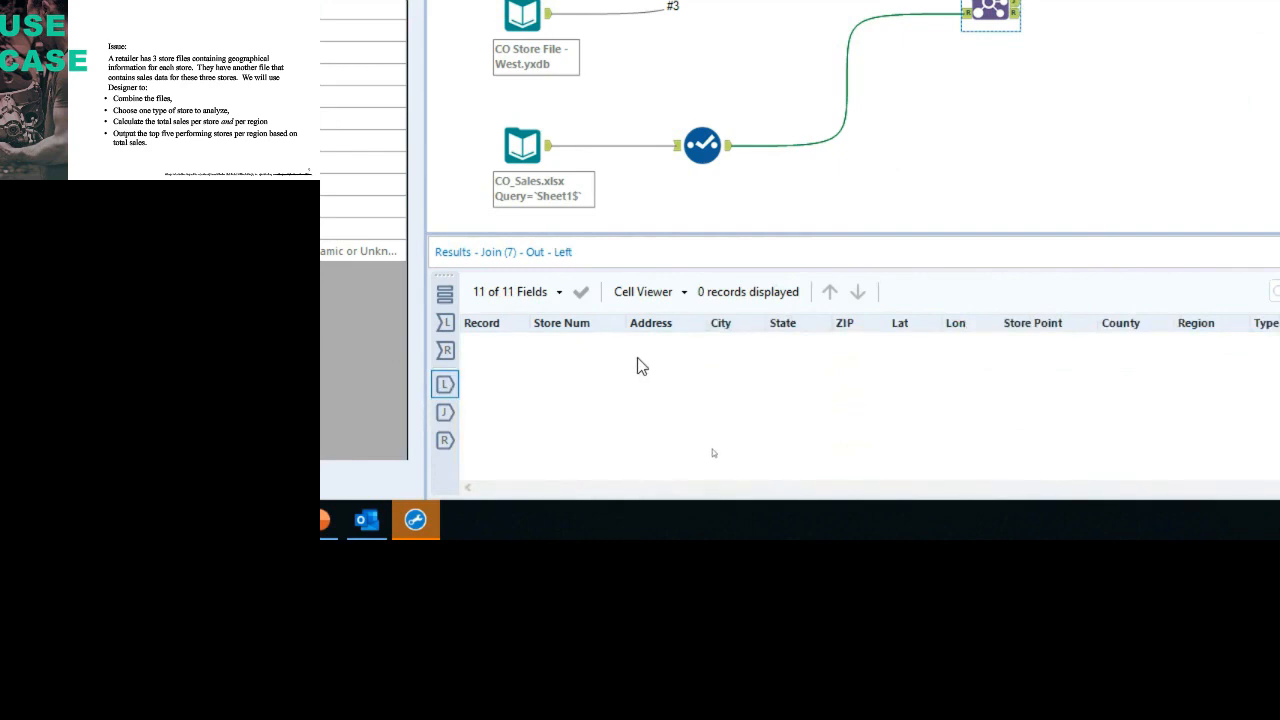
click(452, 442)
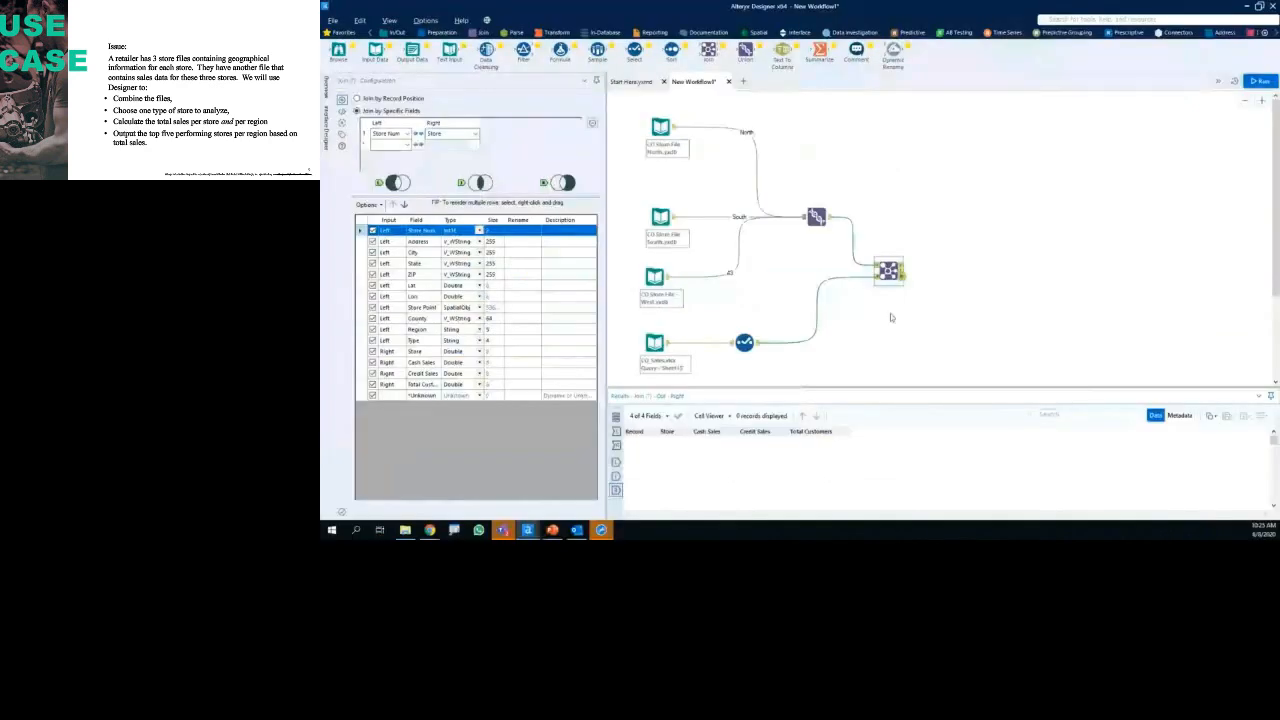
click(912, 221)
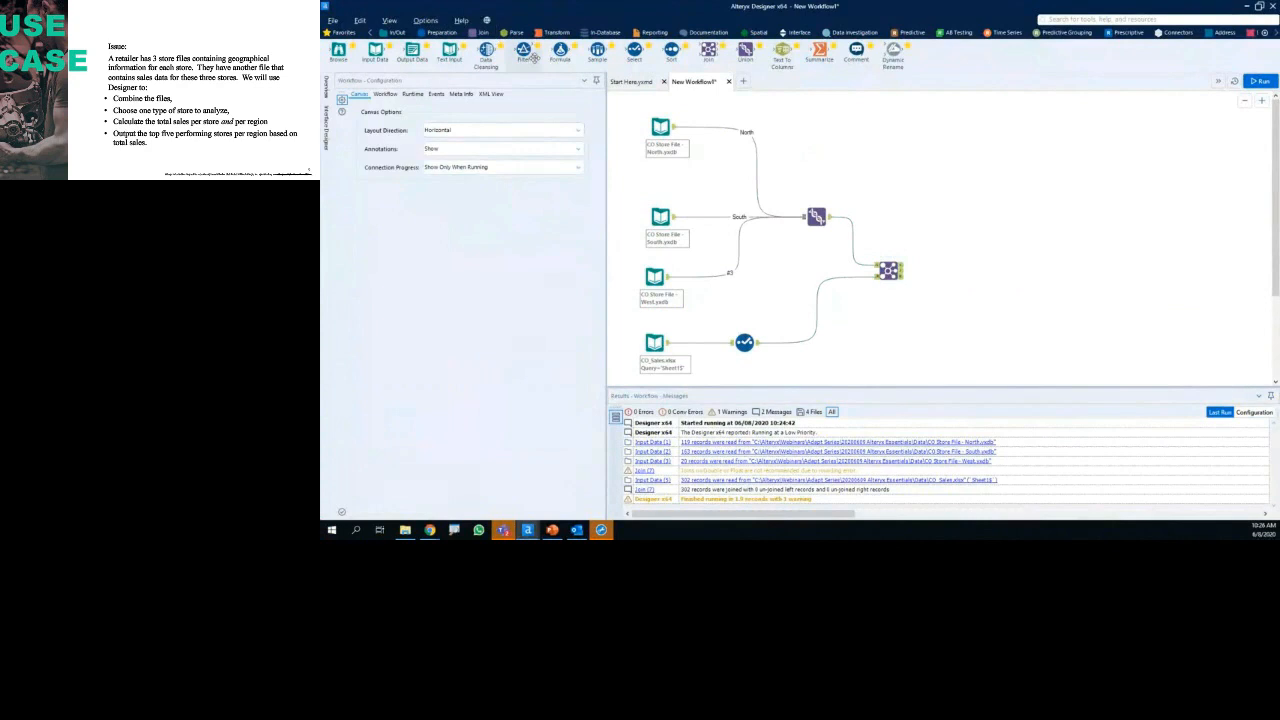
Step: Add a Filter tool to the Join tool's joined output with a basic filter where Type equals Mall
mouse_move(525, 56)
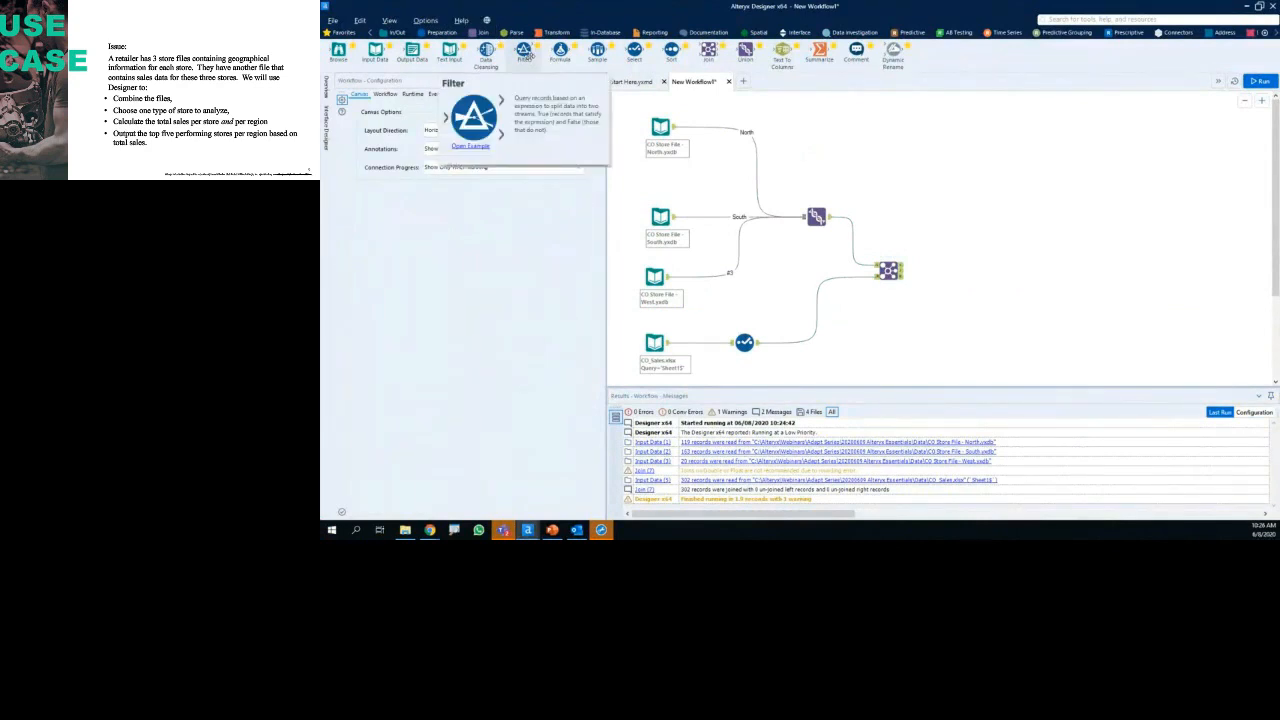
mouse_move(484, 68)
mouse_down()
mouse_move(418, 131)
mouse_move(629, 125)
mouse_move(507, 62)
mouse_move(461, 71)
mouse_move(522, 66)
mouse_move(955, 278)
mouse_up()
key(Escape)
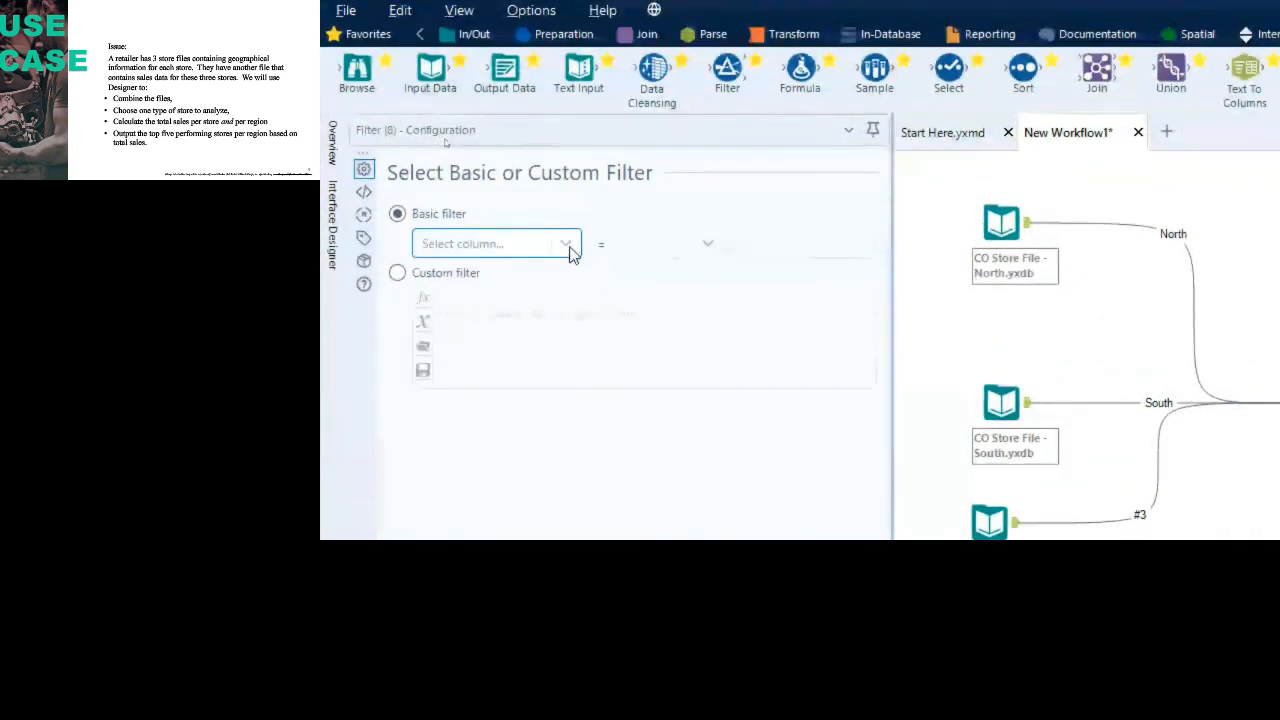
click(568, 248)
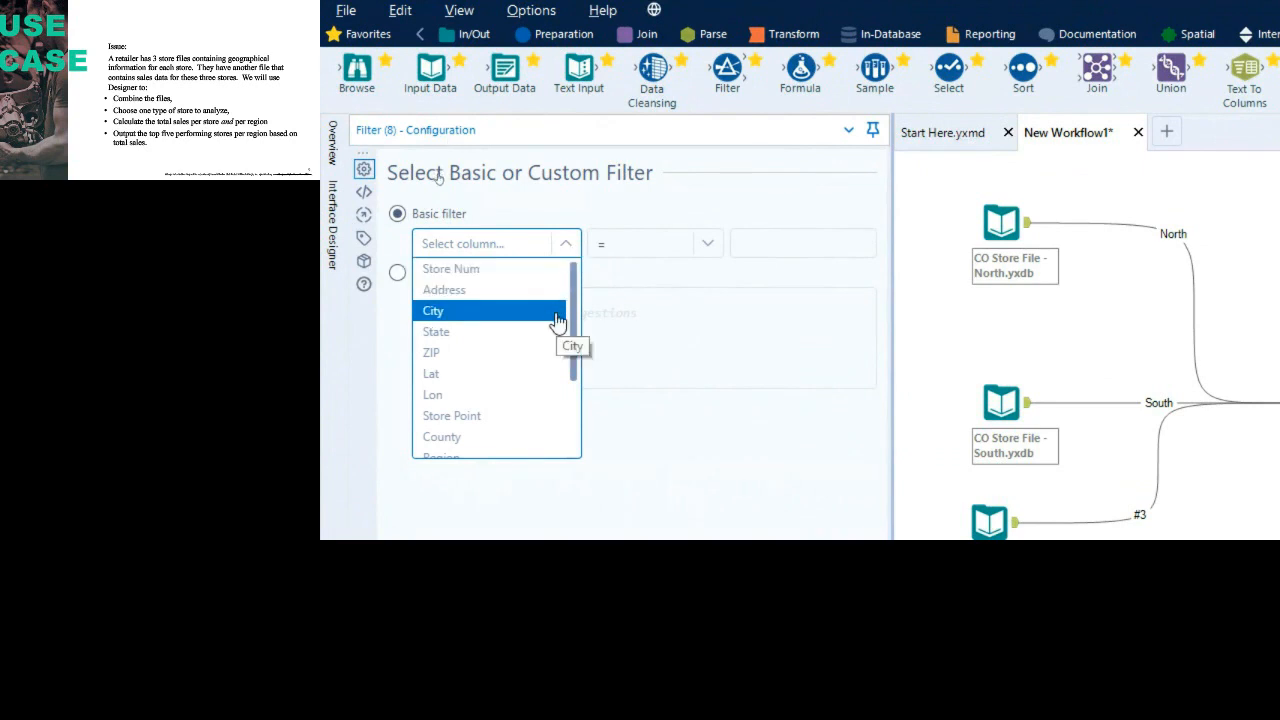
scroll(557, 360, down, 2)
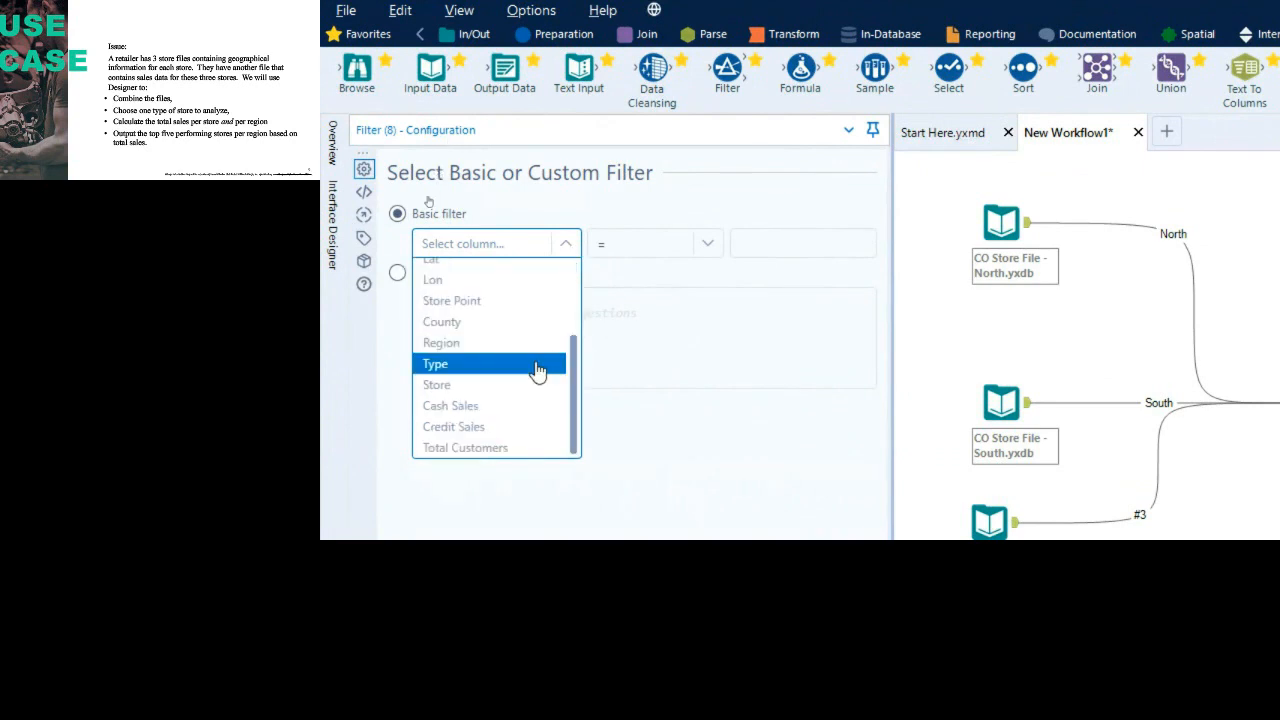
click(538, 367)
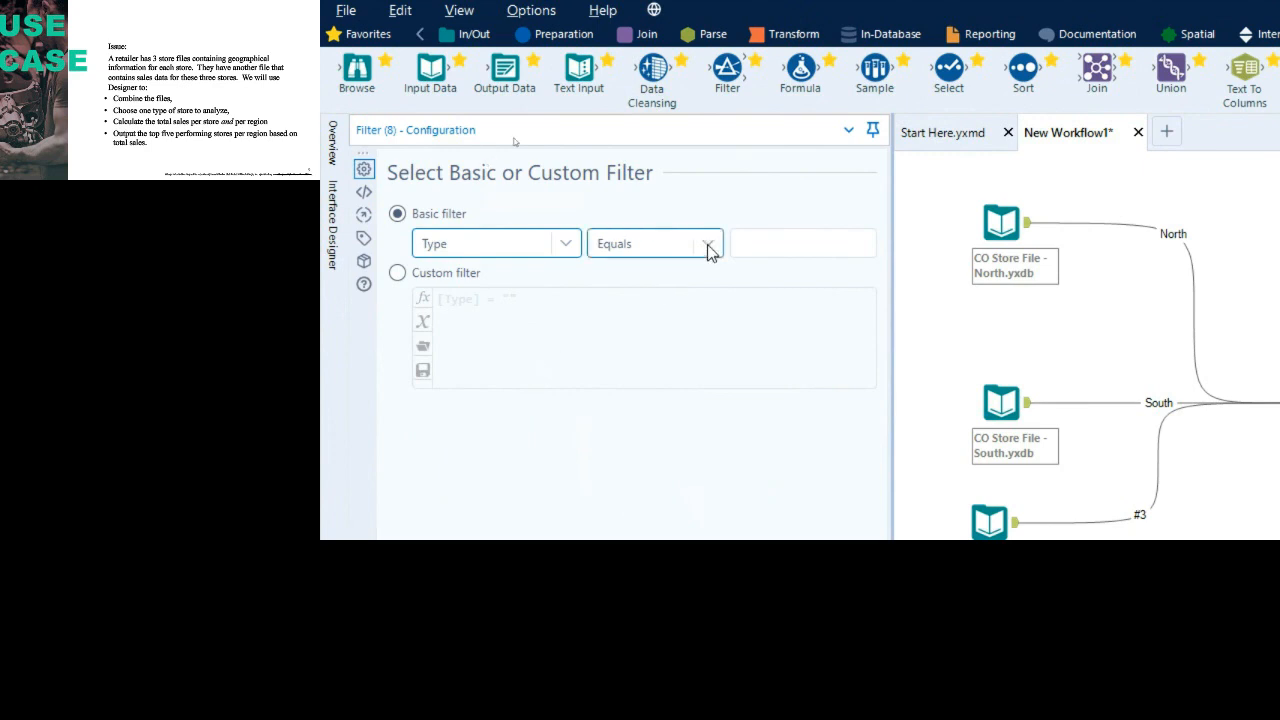
click(755, 242)
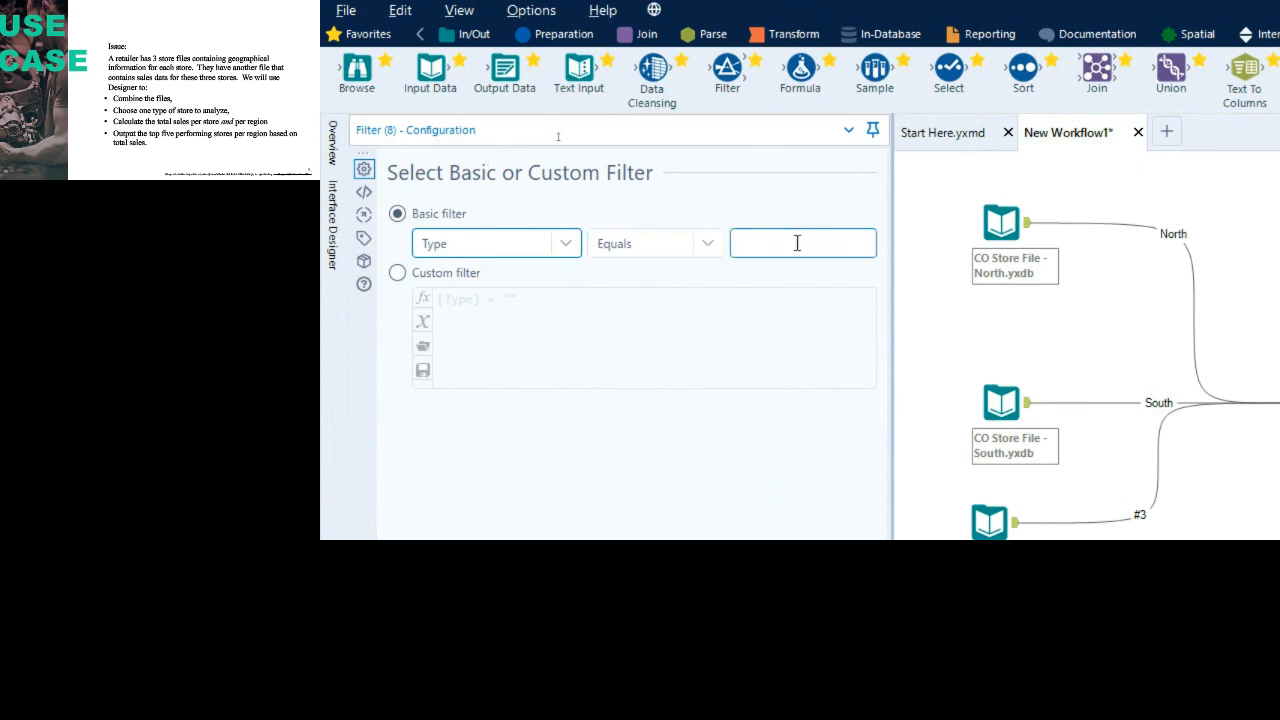
text(Mall)
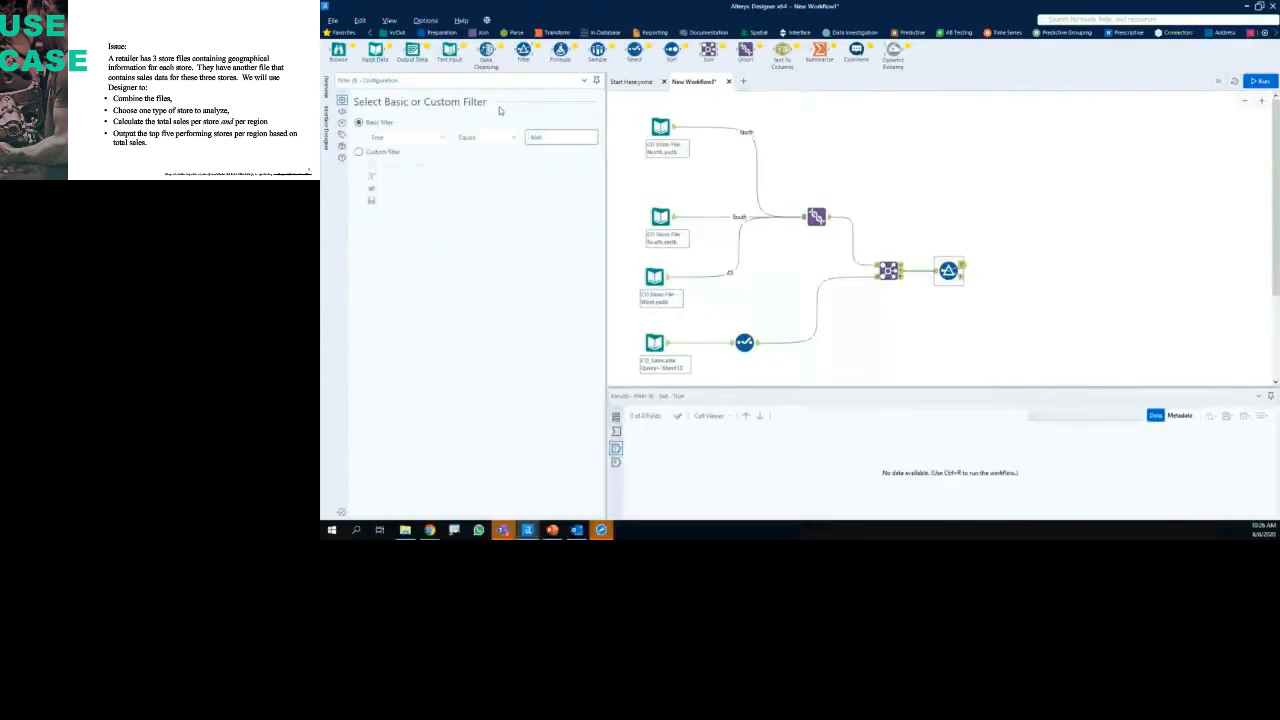
Step: Examine the Type values throughout the Filter tool's input records, enlarging the results area to show more rows
click(617, 436)
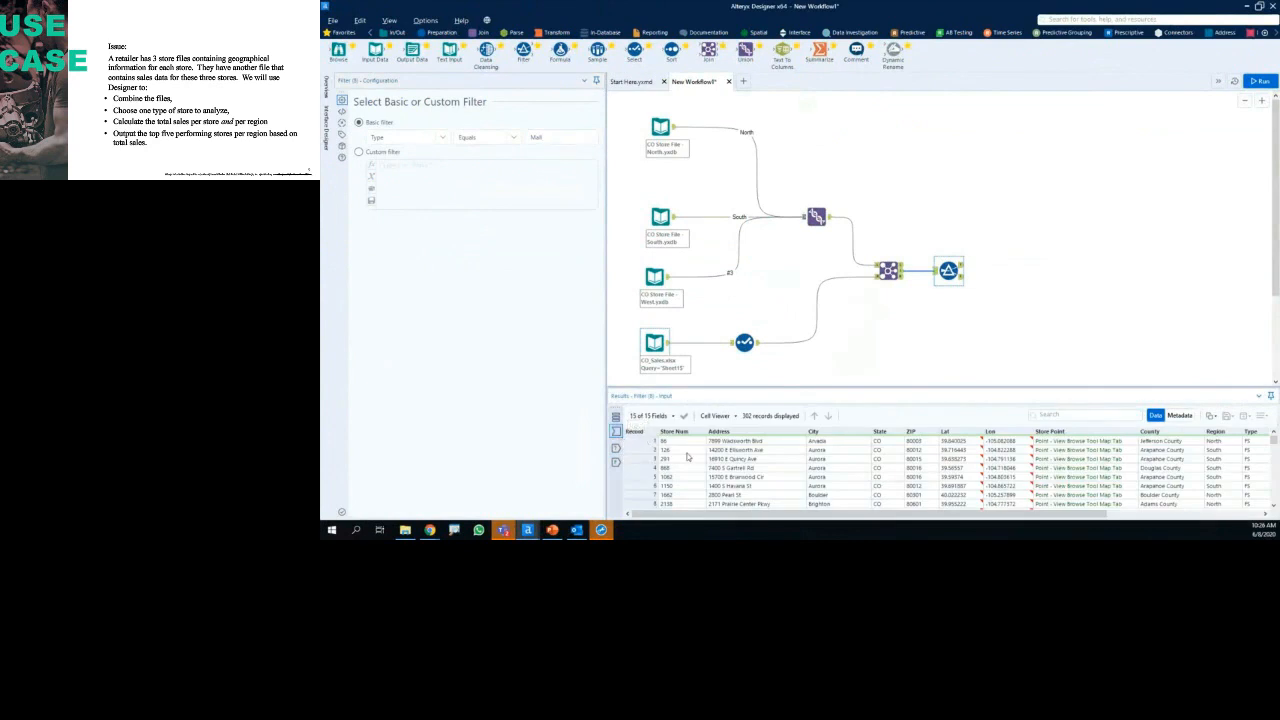
click(828, 460)
key(Right)
key(Right)
key(Right)
key(Right)
key(Right)
key(Right)
key(Right)
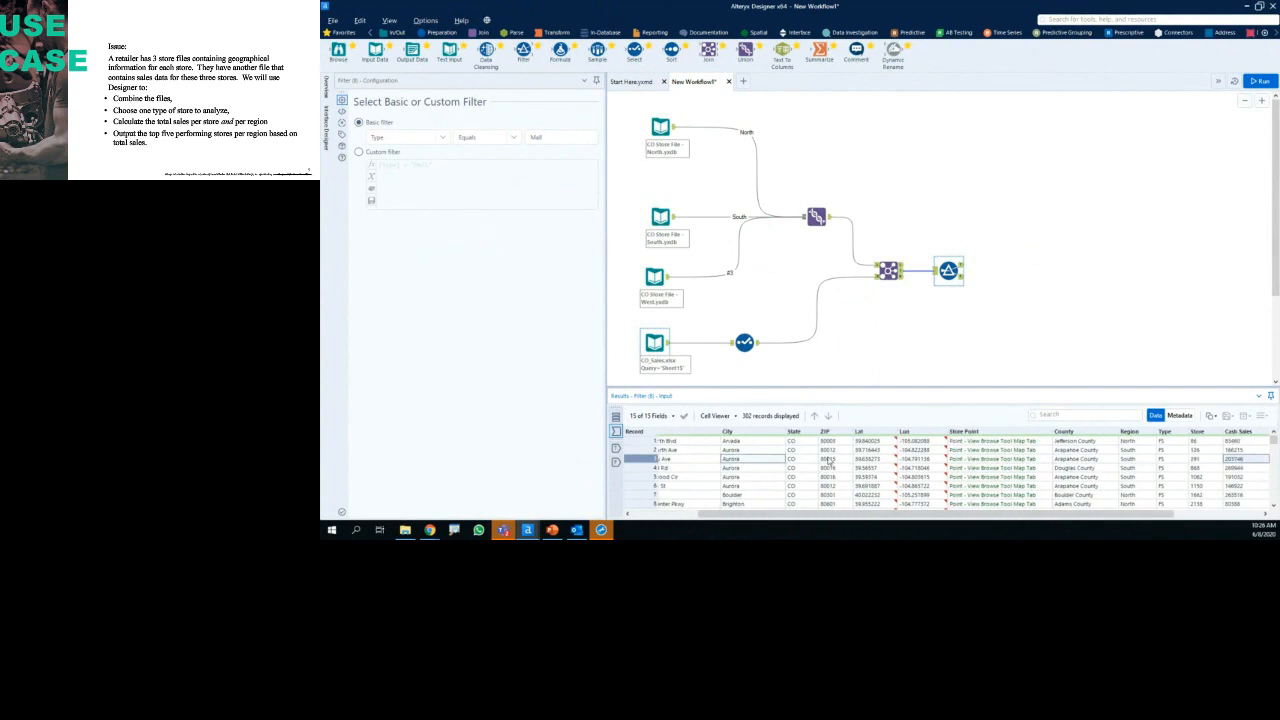
key(Right)
key(Right)
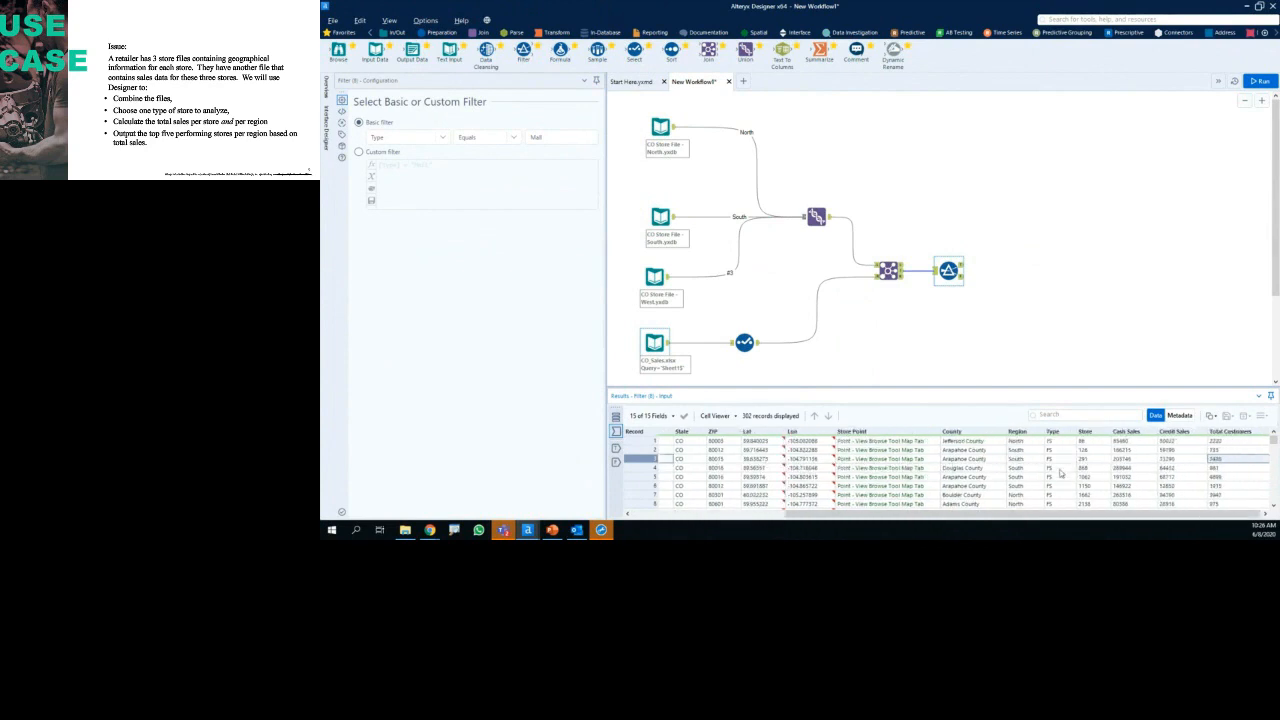
scroll(1060, 477, down, 7)
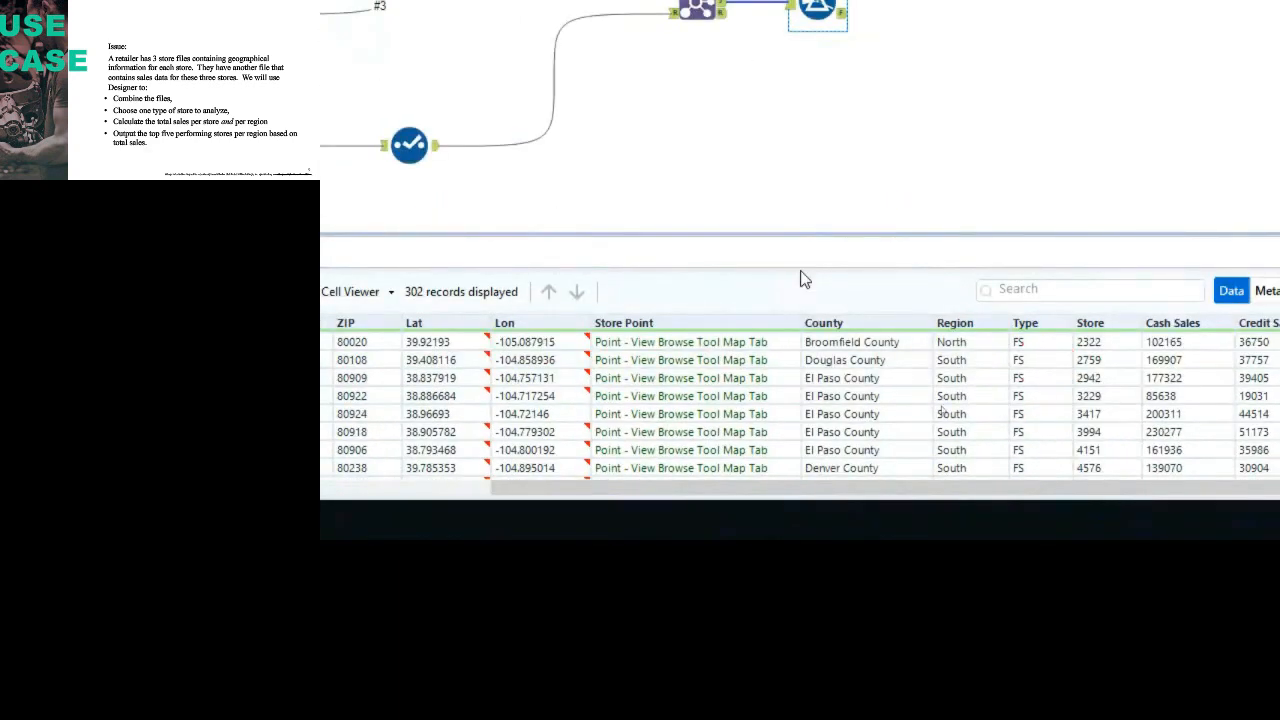
scroll(1045, 438, down, 15)
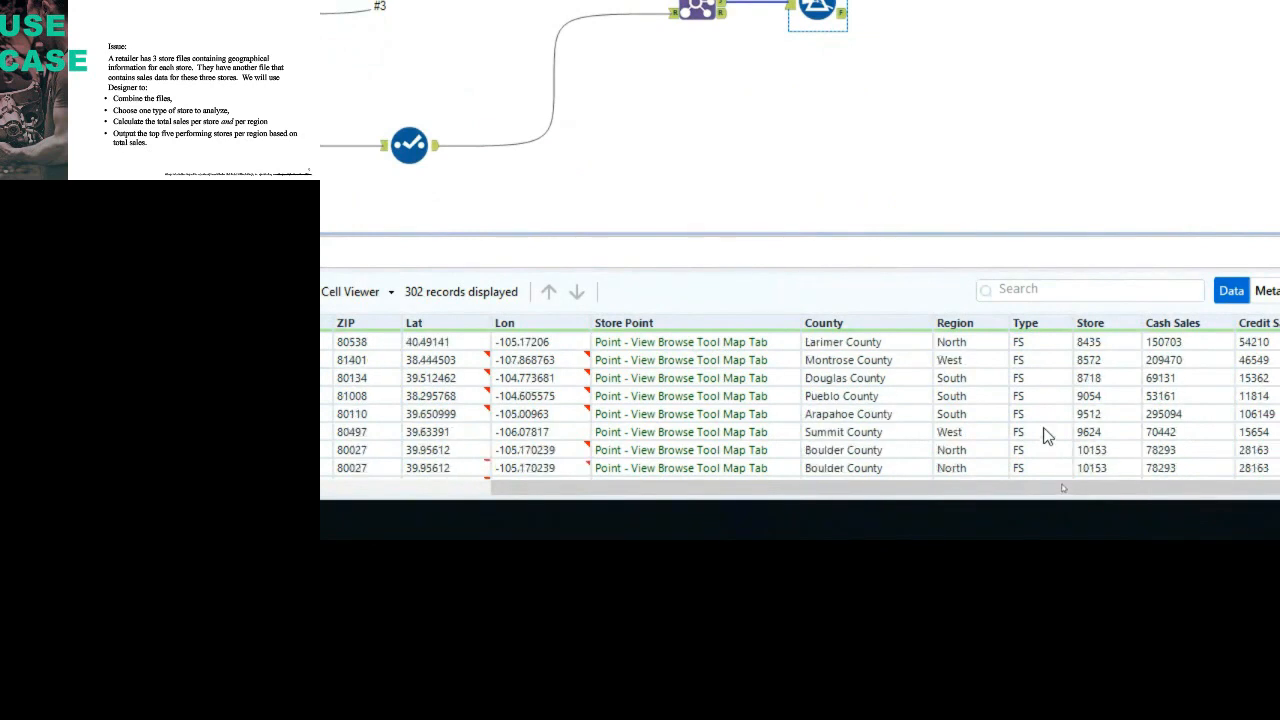
scroll(1050, 437, down, 10)
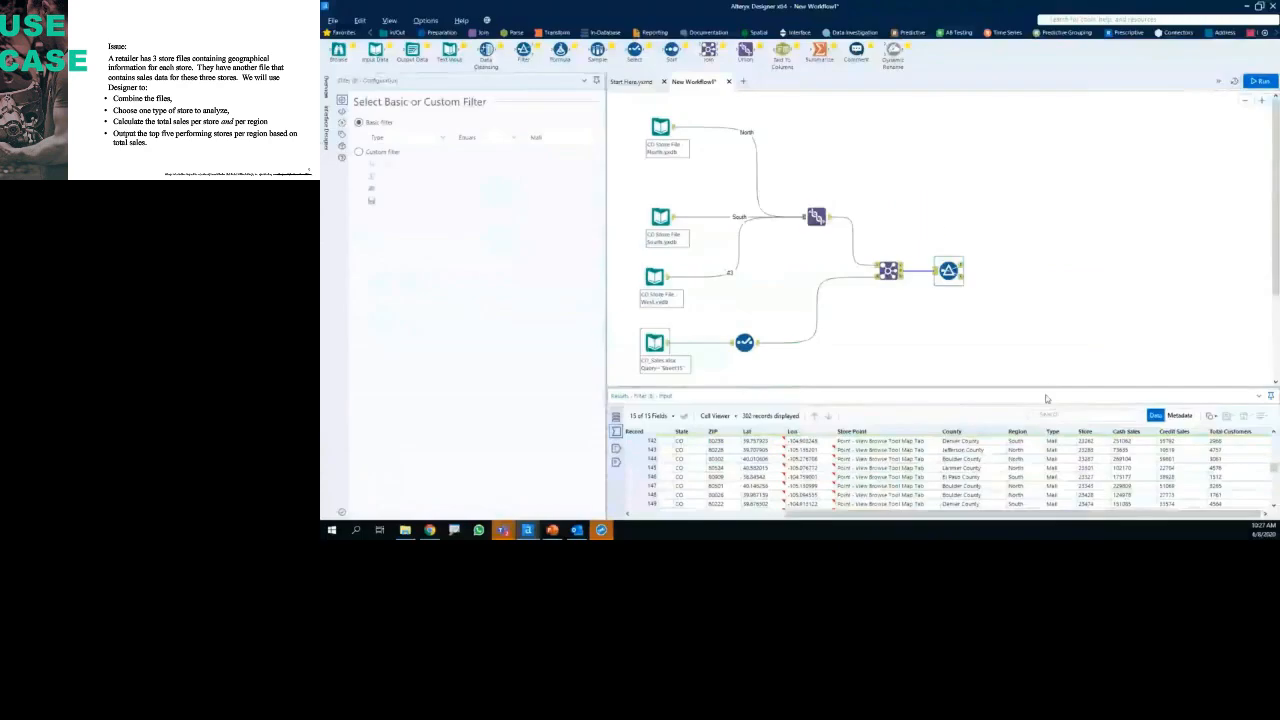
drag(1049, 387, 1037, 348)
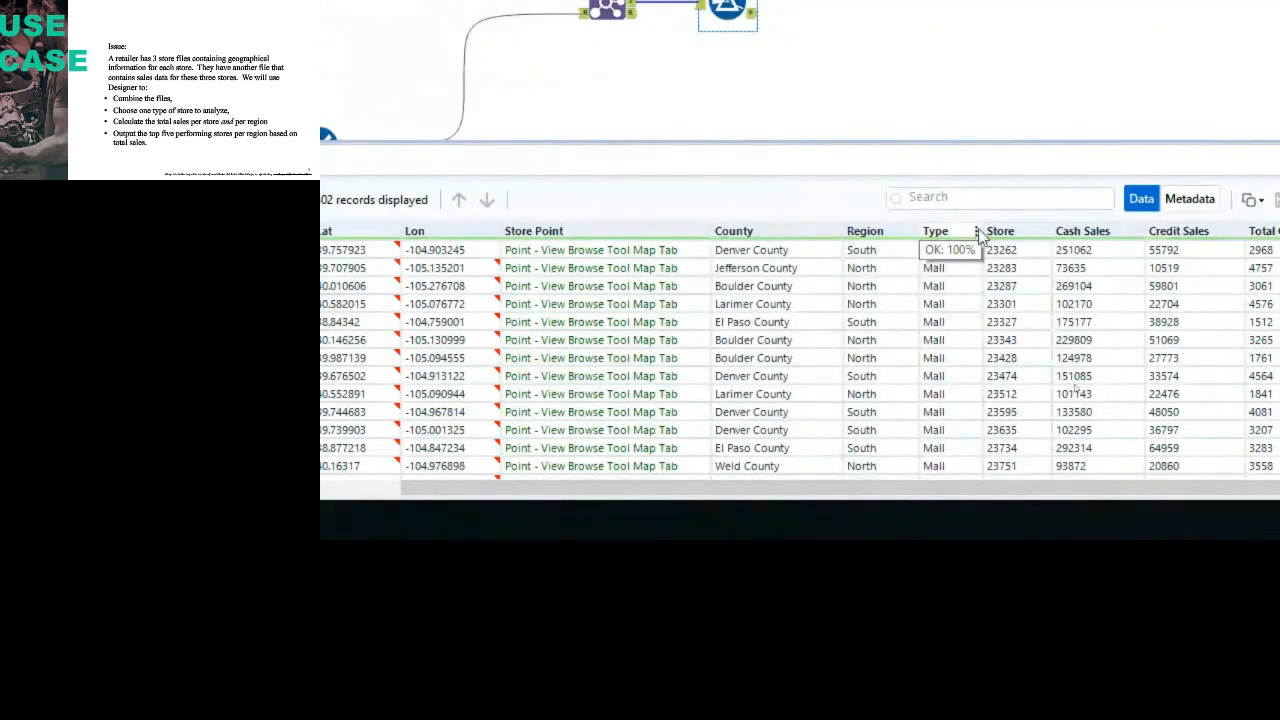
Step: Filter the displayed input records on the Type column with String equals "mall", and clear that column filter again
click(978, 233)
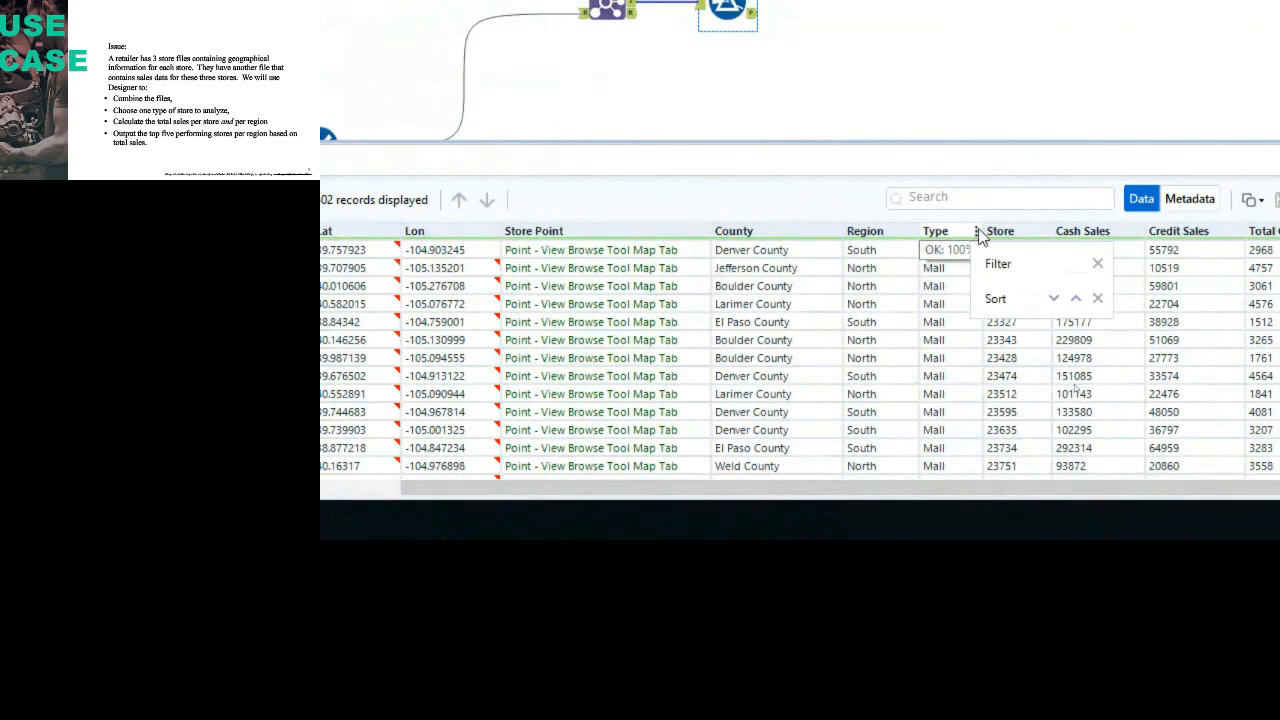
click(1020, 268)
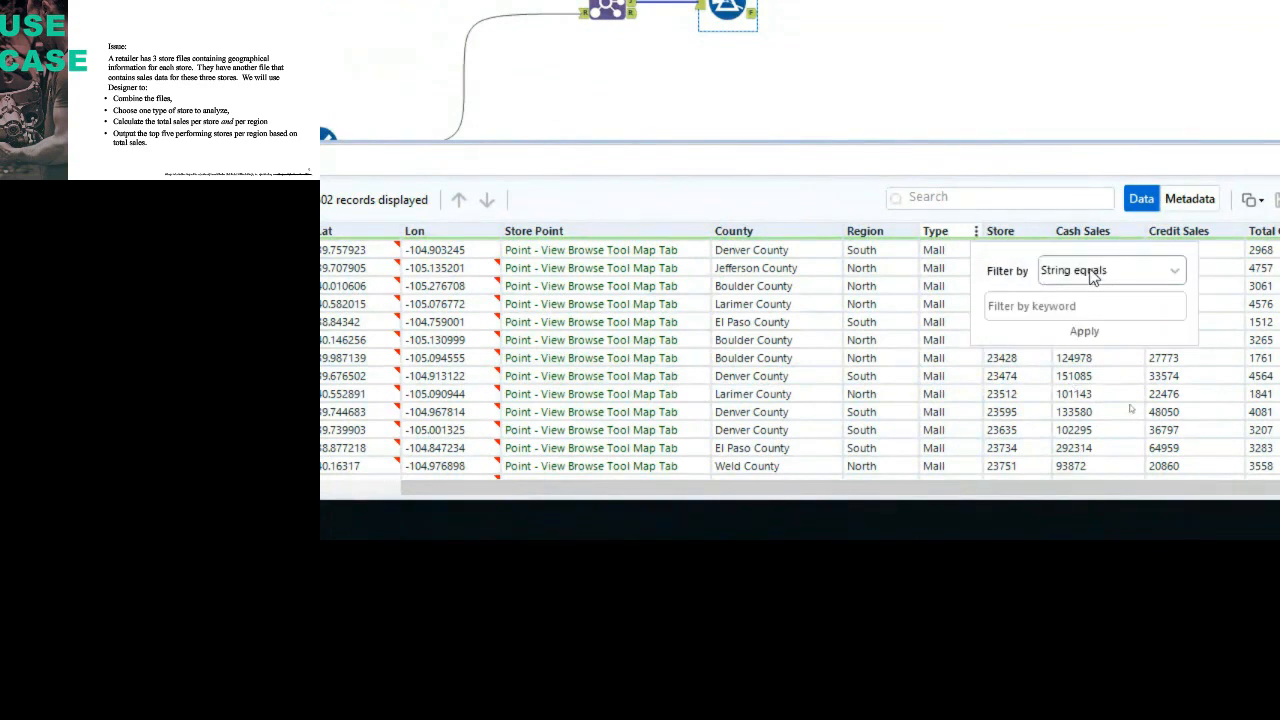
click(1091, 307)
text(mall)
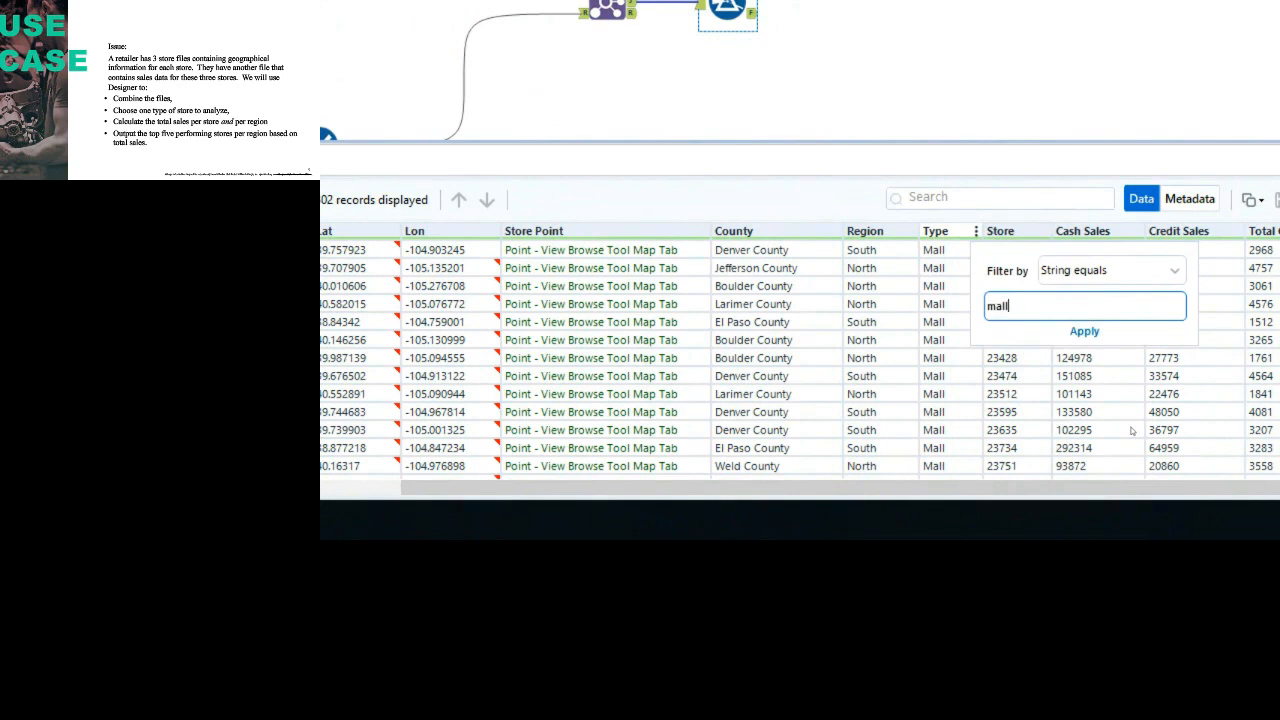
click(1088, 332)
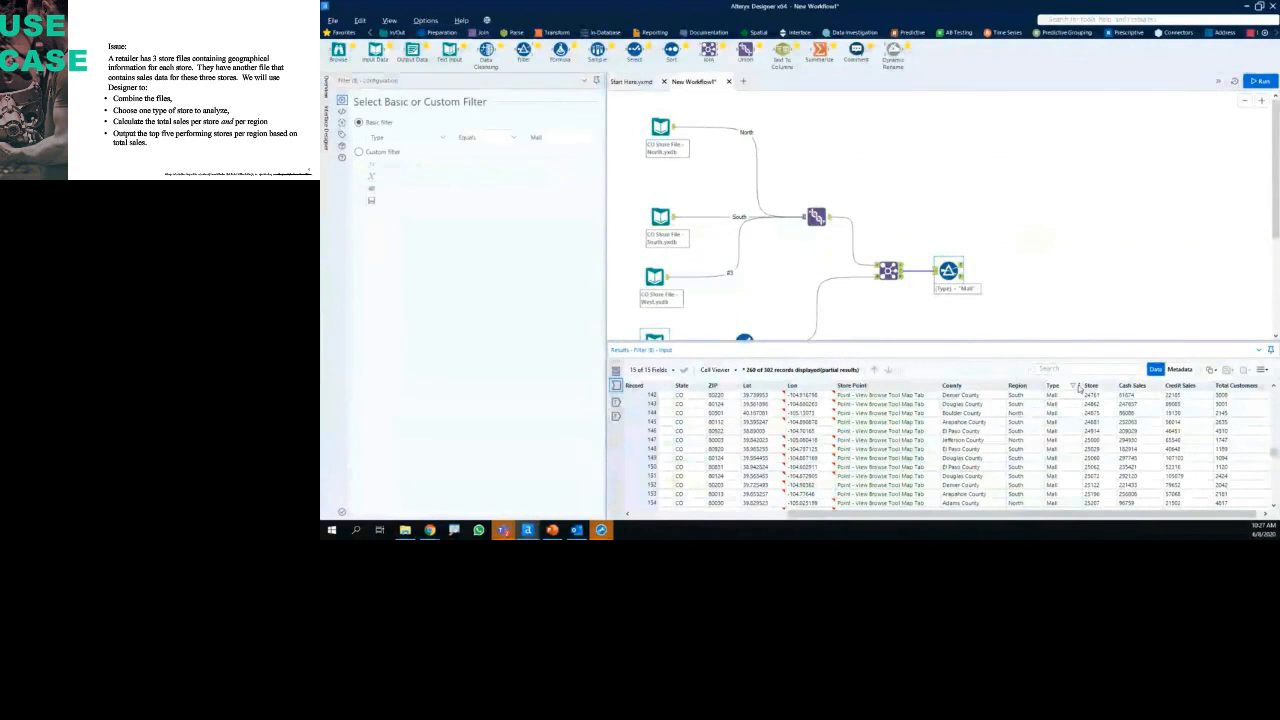
click(1076, 387)
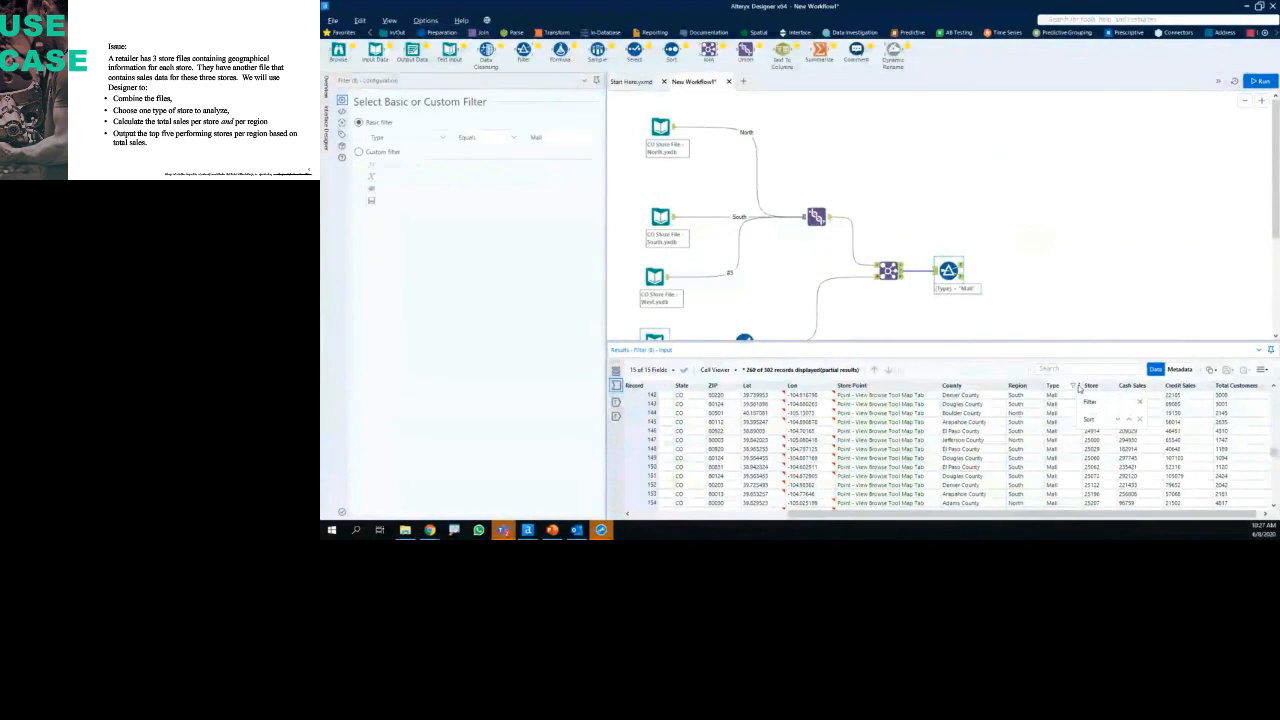
click(1140, 403)
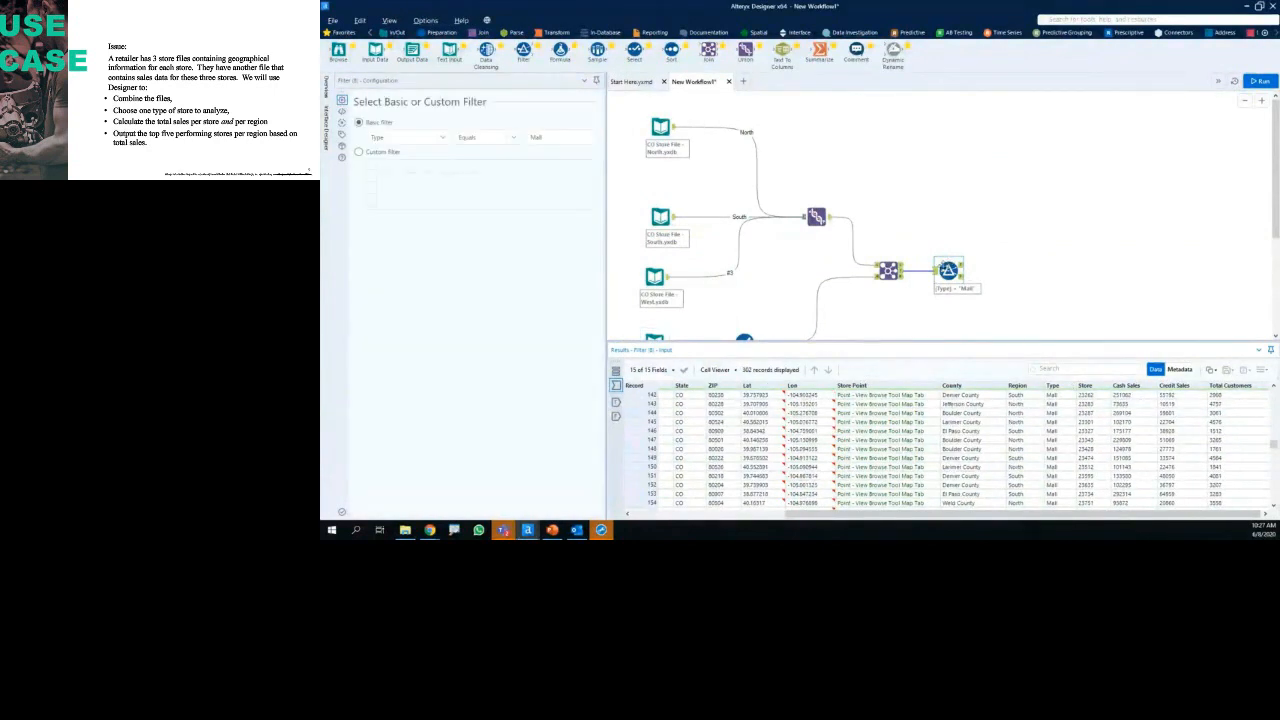
Step: Run the workflow and examine the Filter tool's message and its input, True and False output records
click(943, 268)
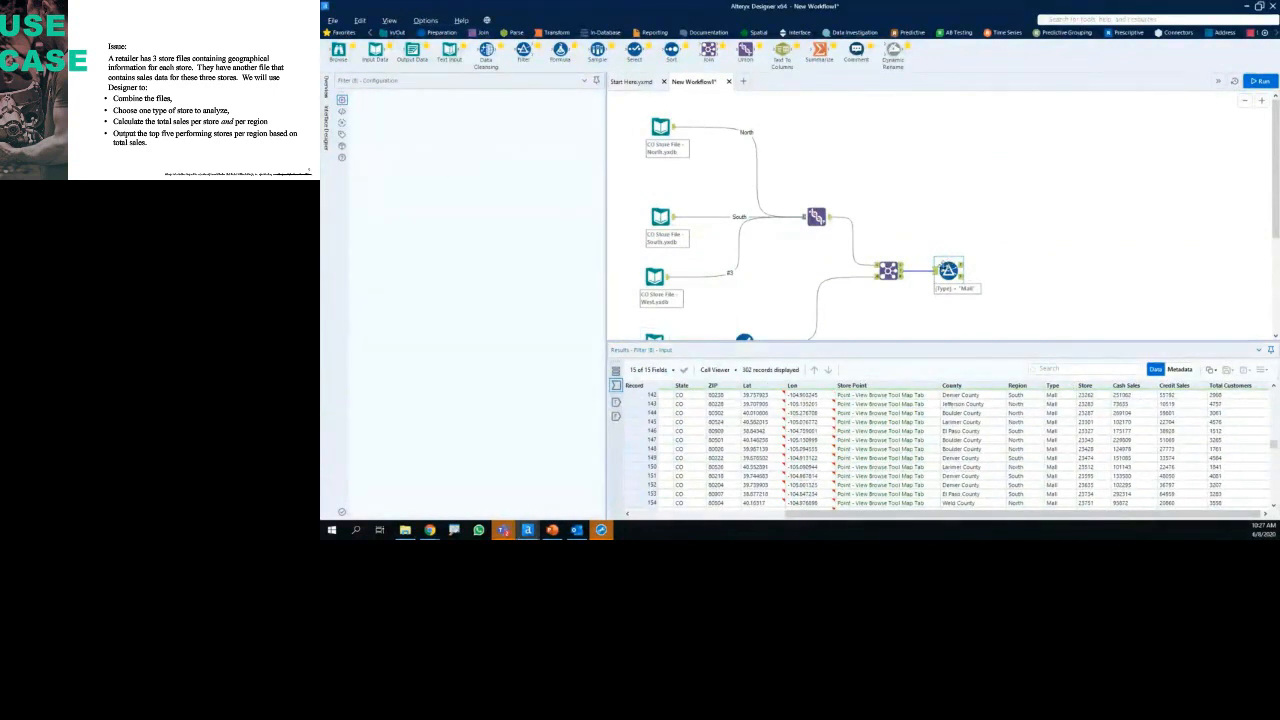
click(1257, 84)
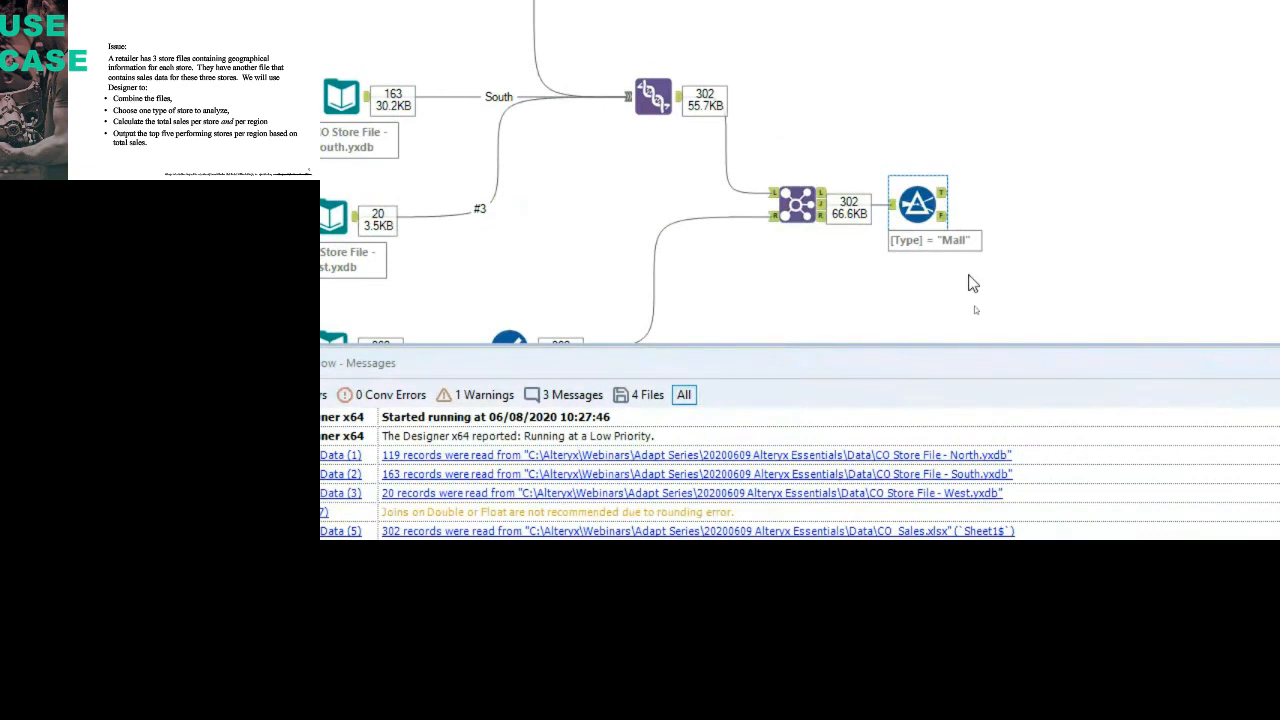
click(905, 222)
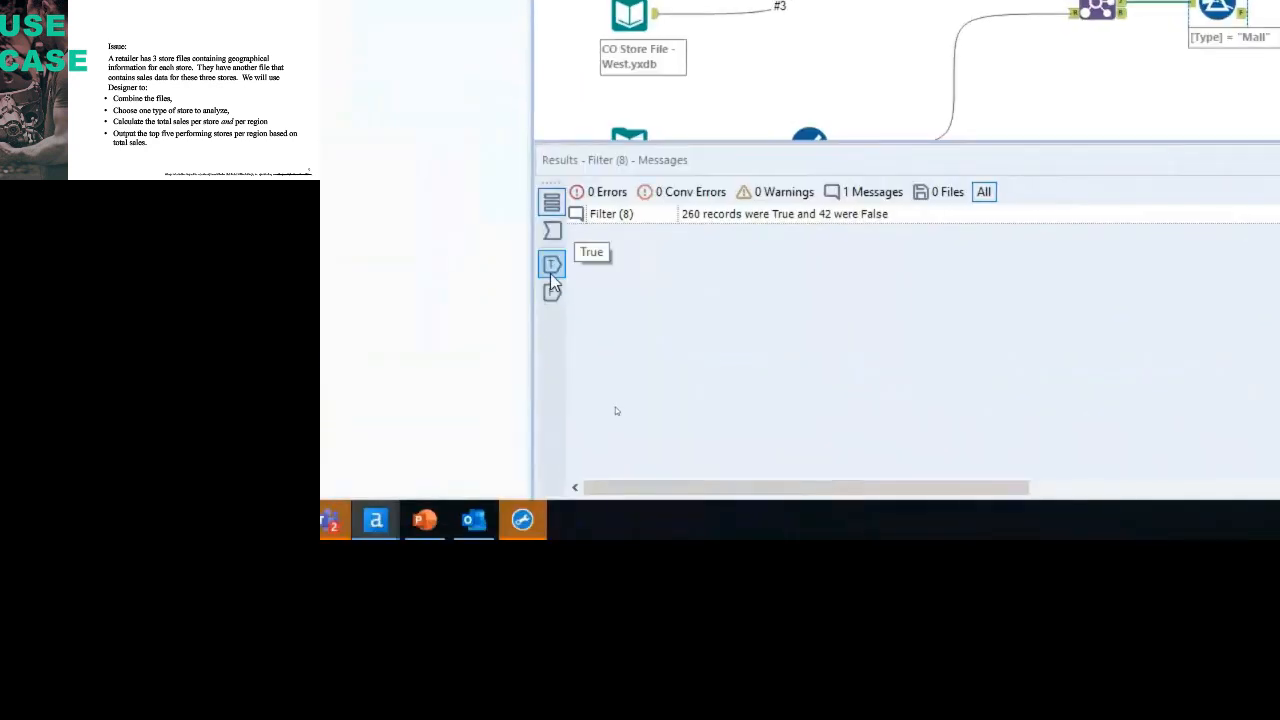
click(551, 276)
click(551, 231)
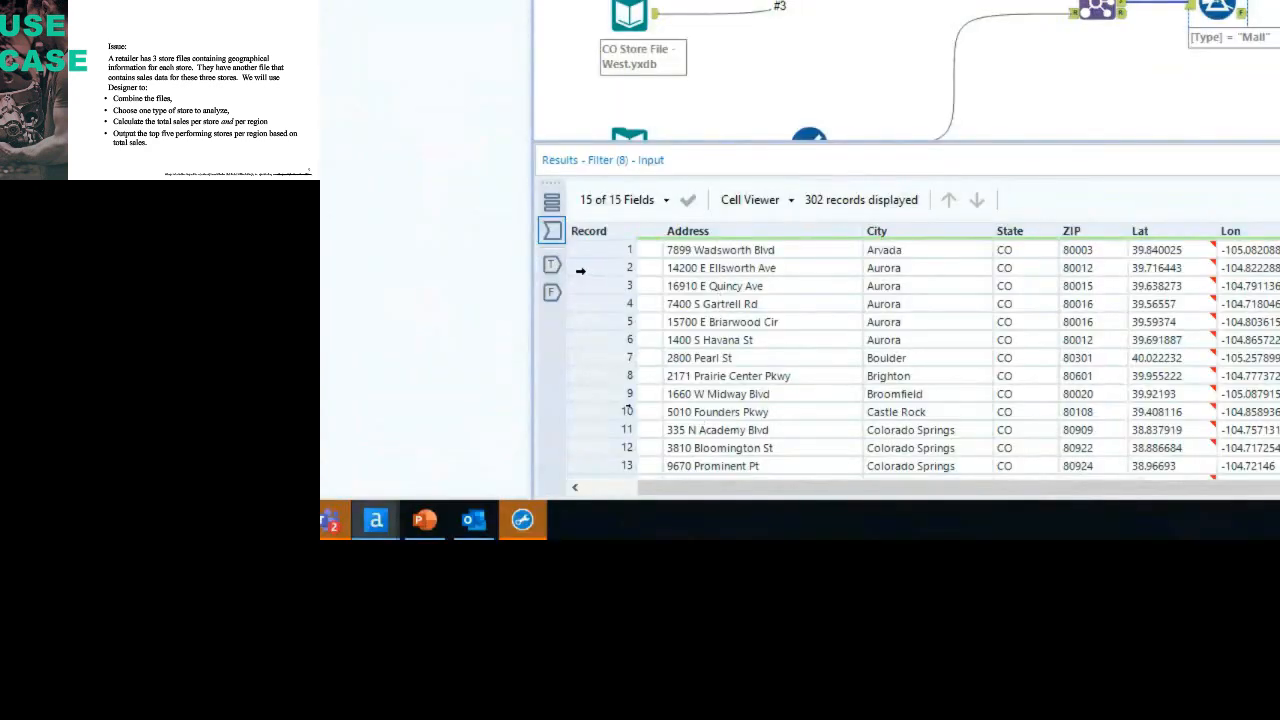
click(553, 264)
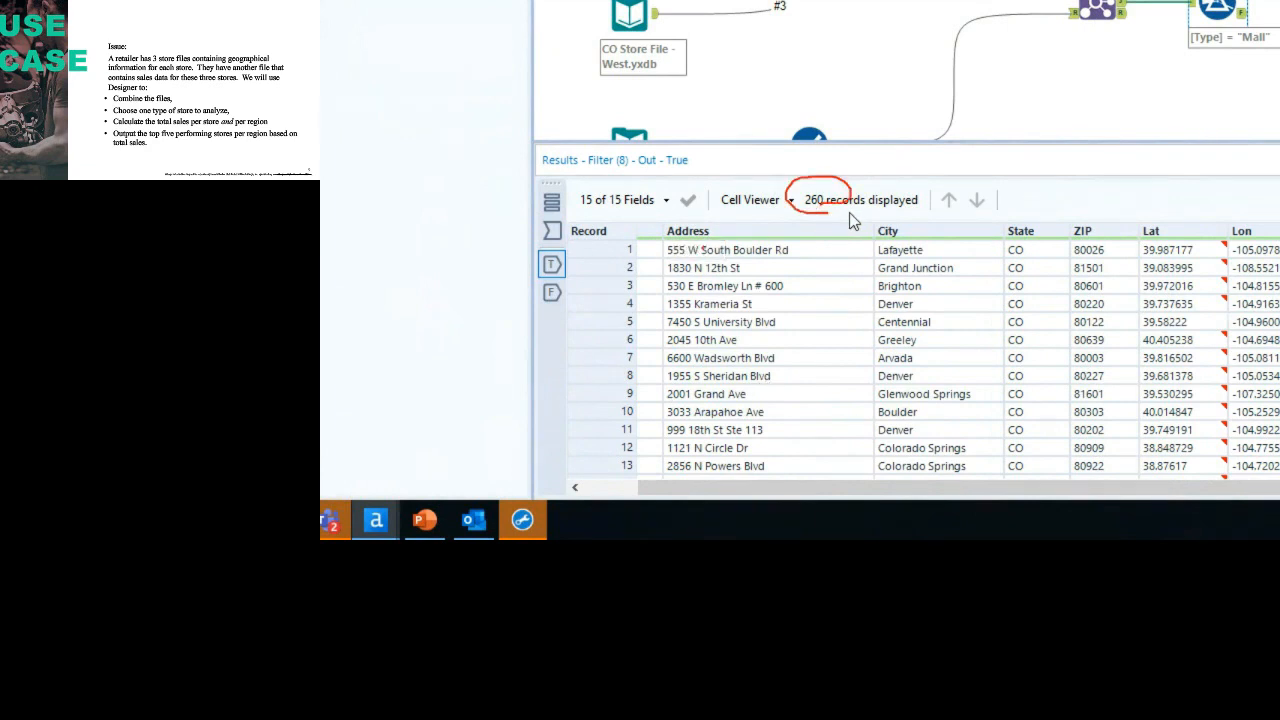
click(553, 291)
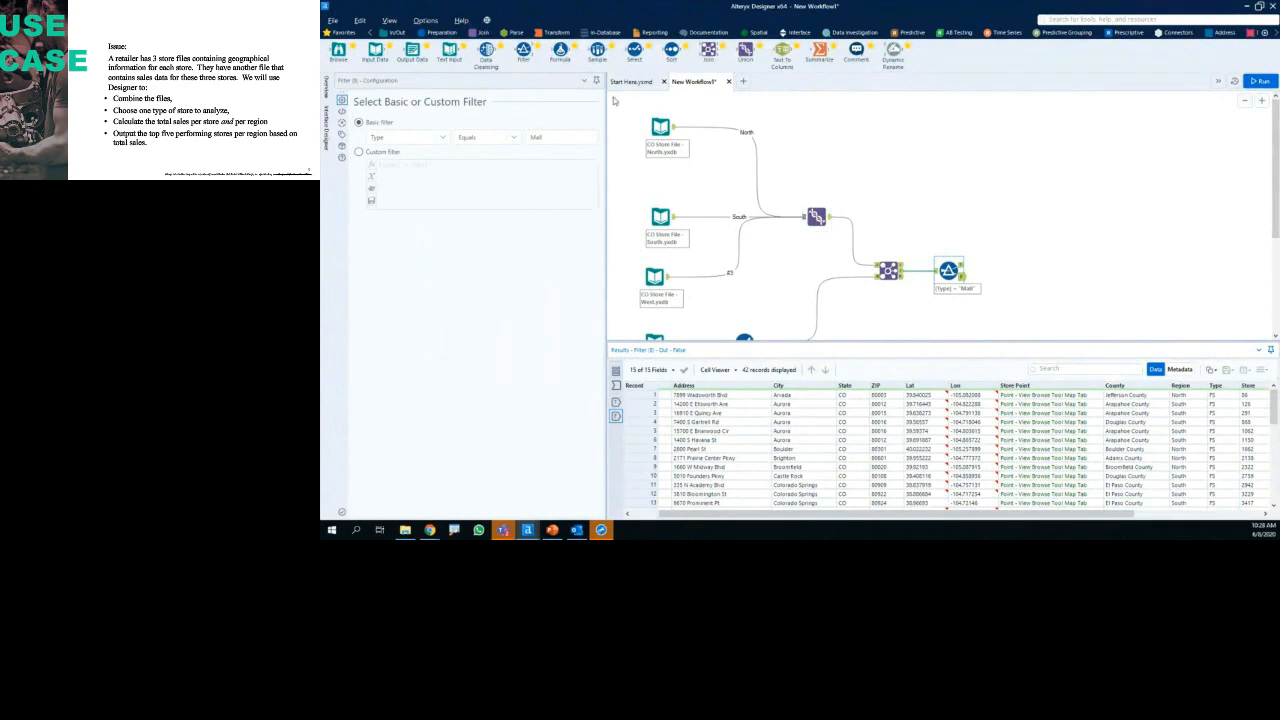
Step: Add a Formula tool to the Filter tool's True output and view its input records across to the sales and customer columns
drag(561, 62, 1015, 265)
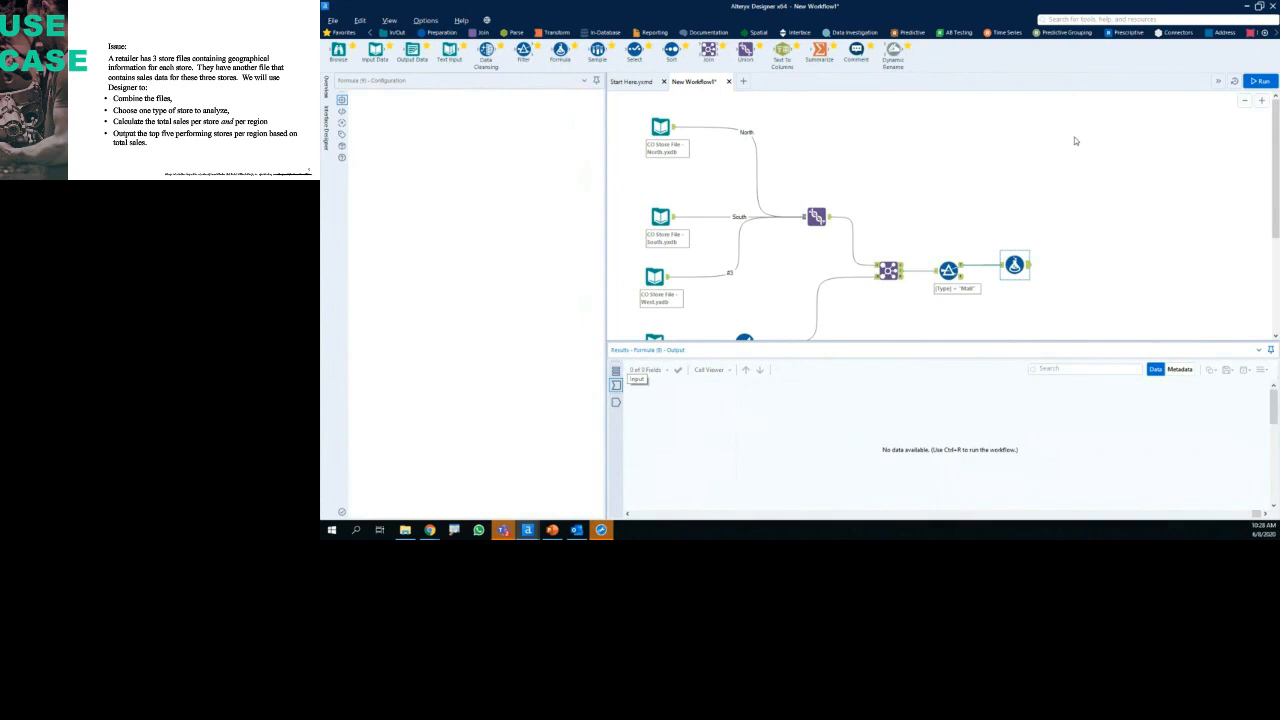
key(Right)
key(Right)
key(Right)
key(Right)
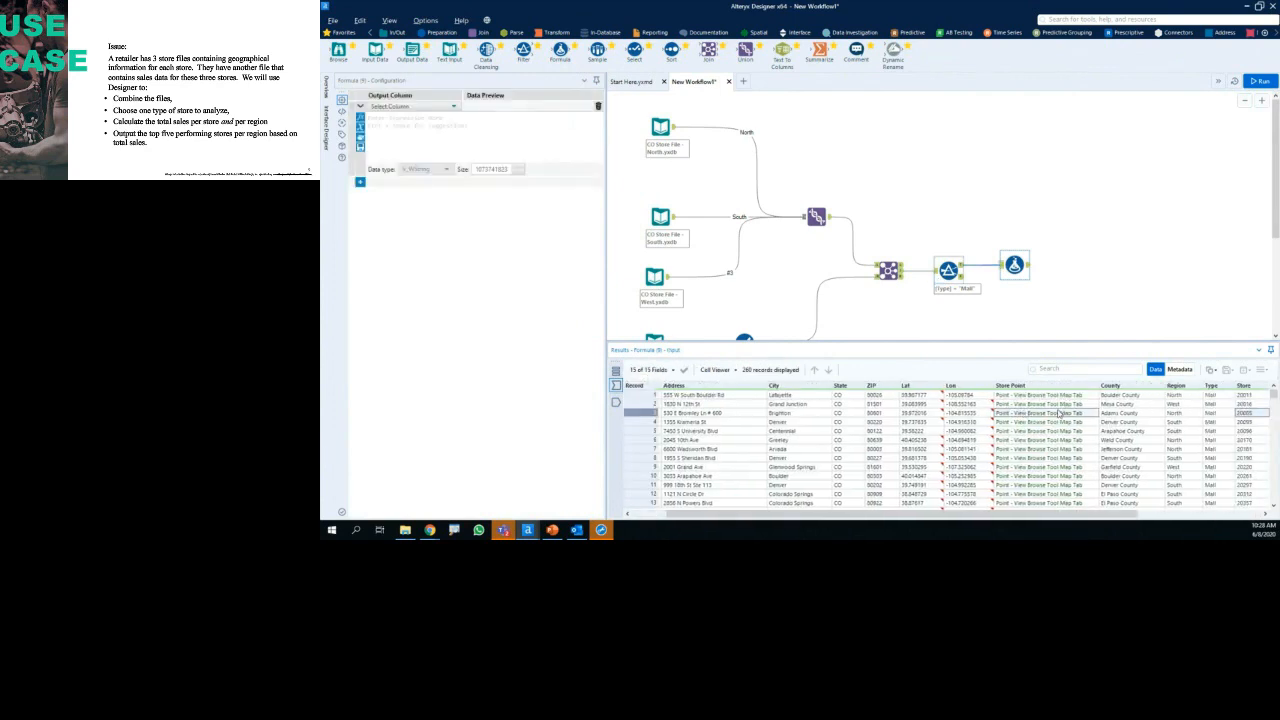
key(Right)
key(Right)
key(Right)
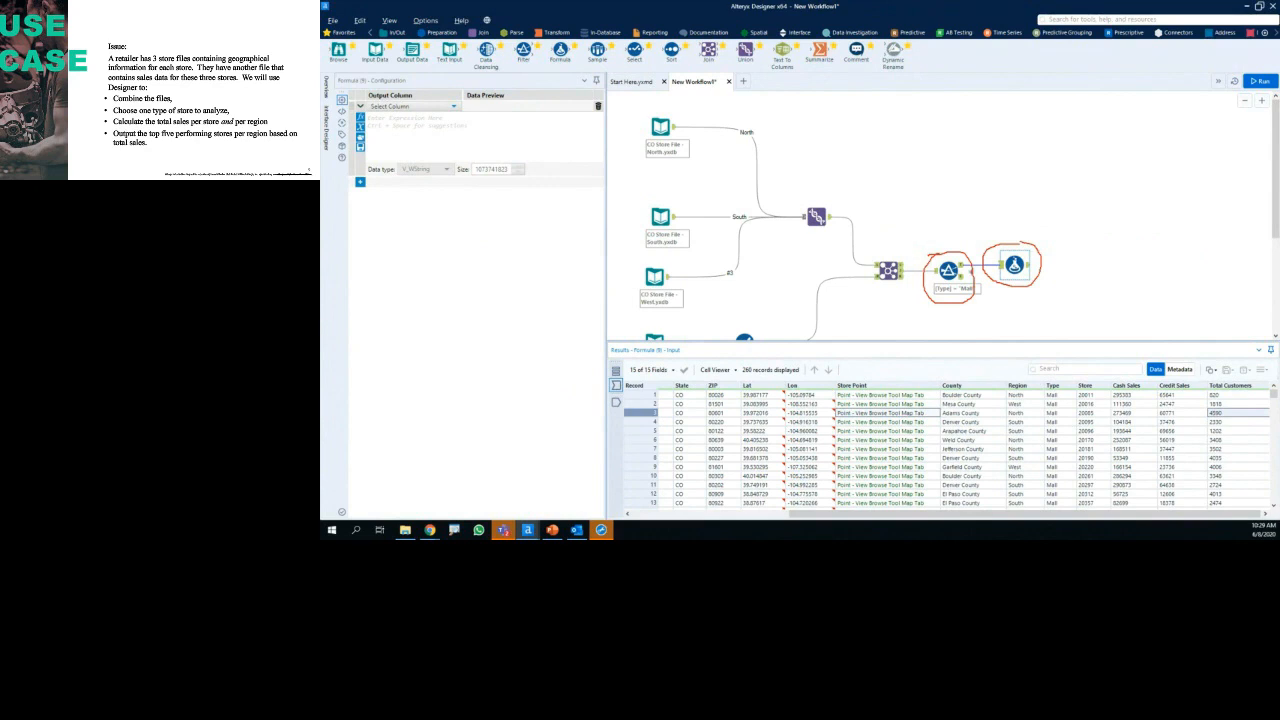
key(Escape)
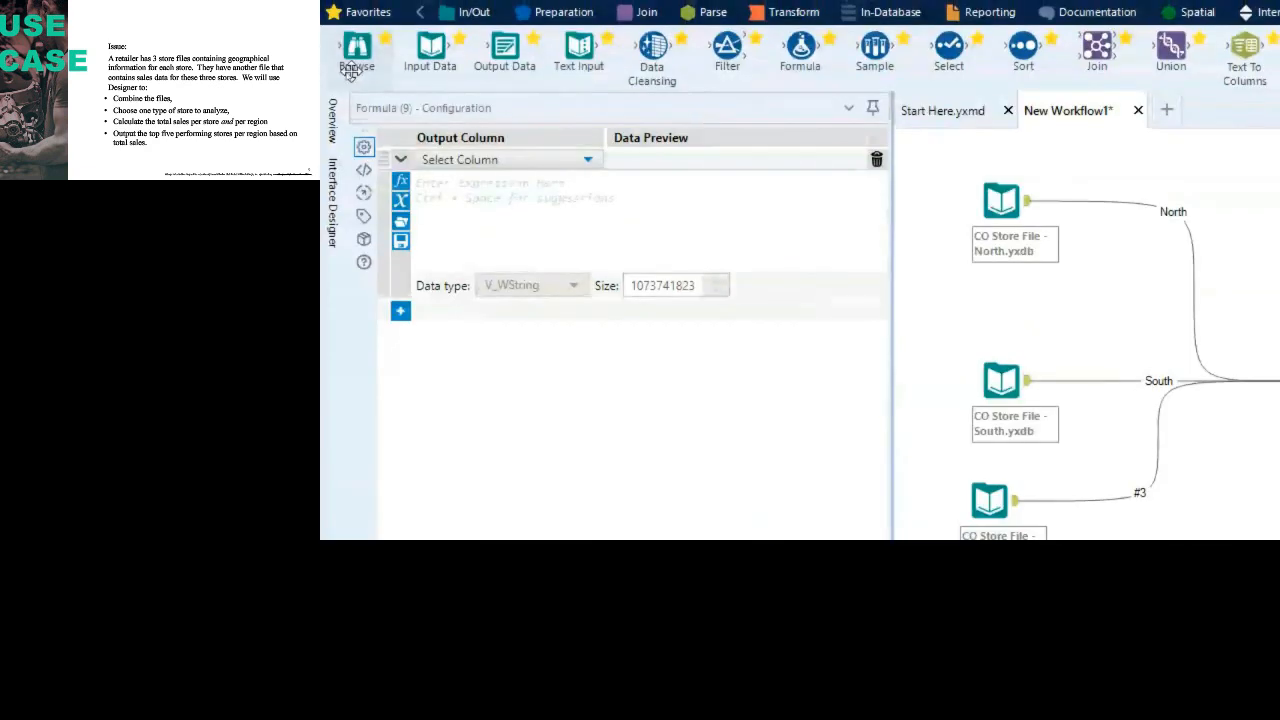
Step: Add a new output column named Total Sales in the Formula tool
click(516, 160)
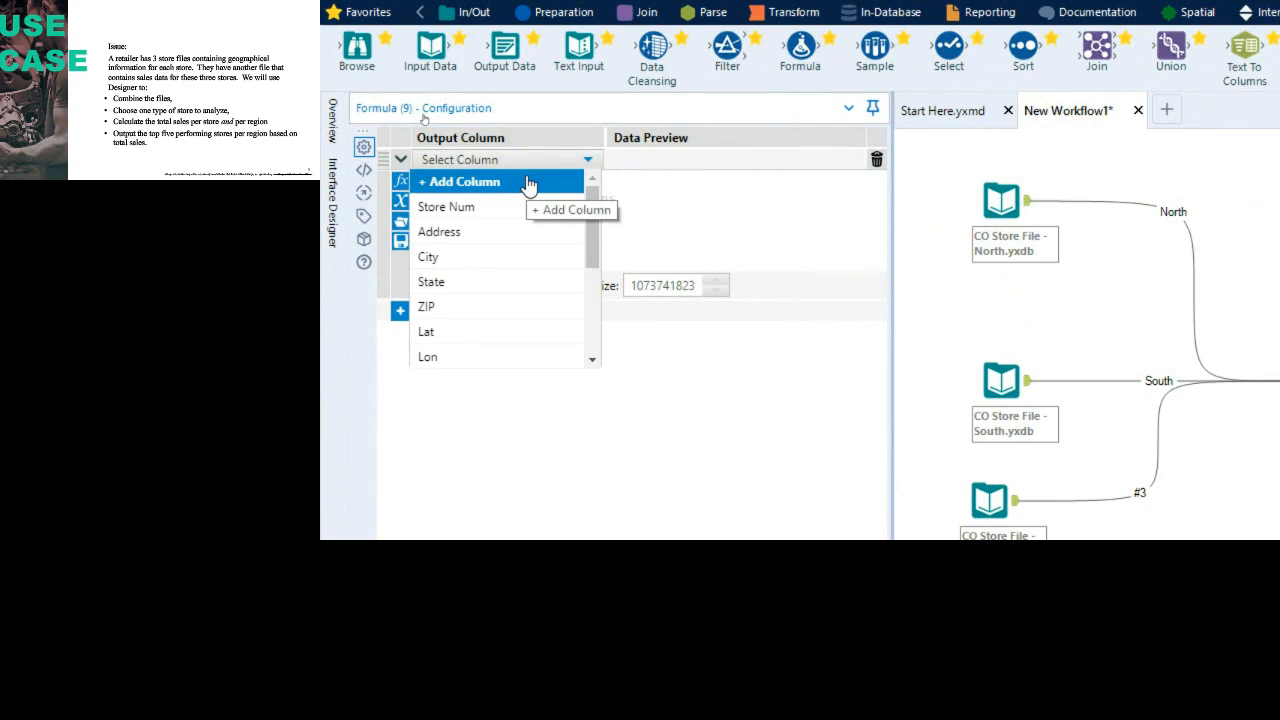
click(529, 184)
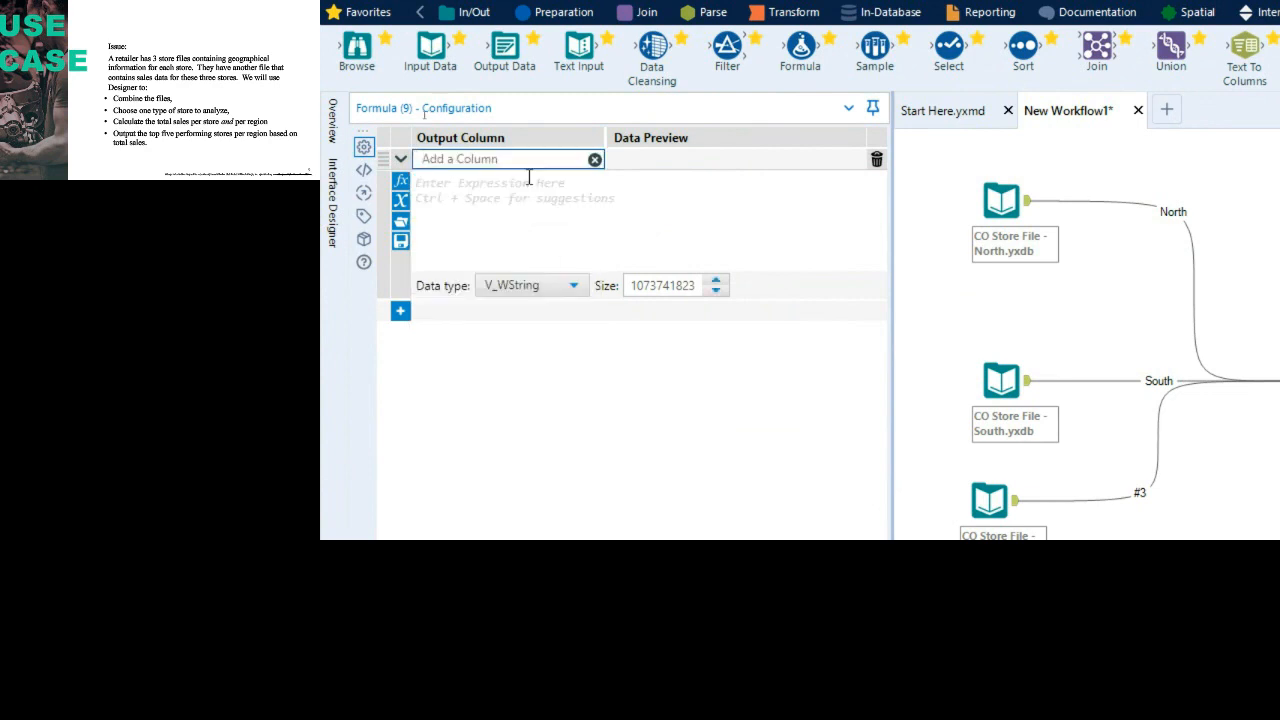
text(Total Sales)
key(Tab)
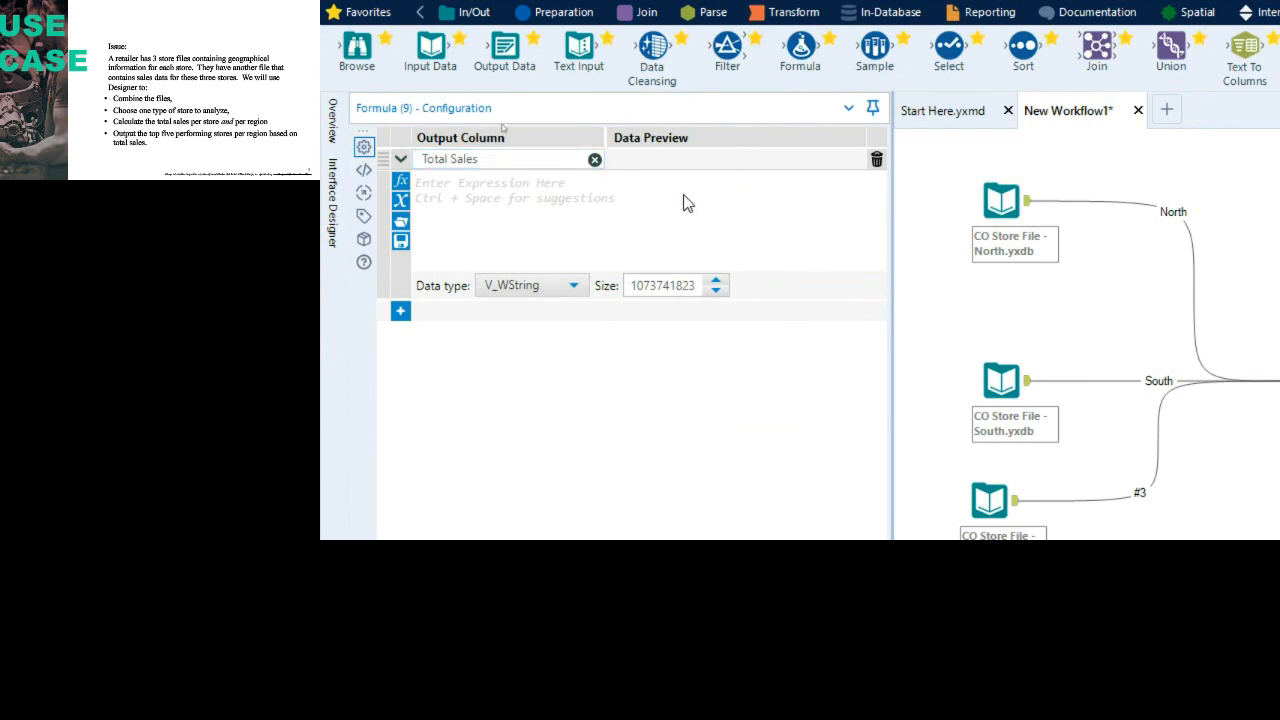
Step: Enter the expression [Cash Sales]+[Credit Sales] for the Total Sales column
text(cas)
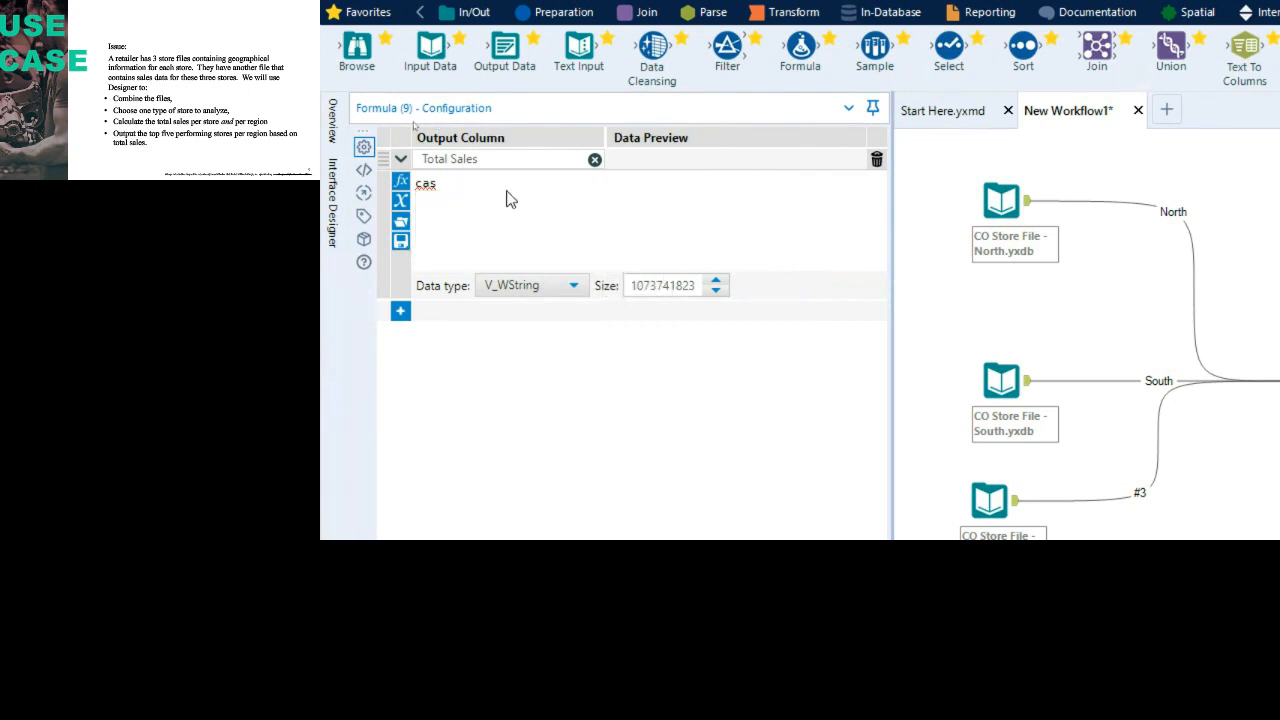
double_click(452, 188)
click(452, 188)
text(h)
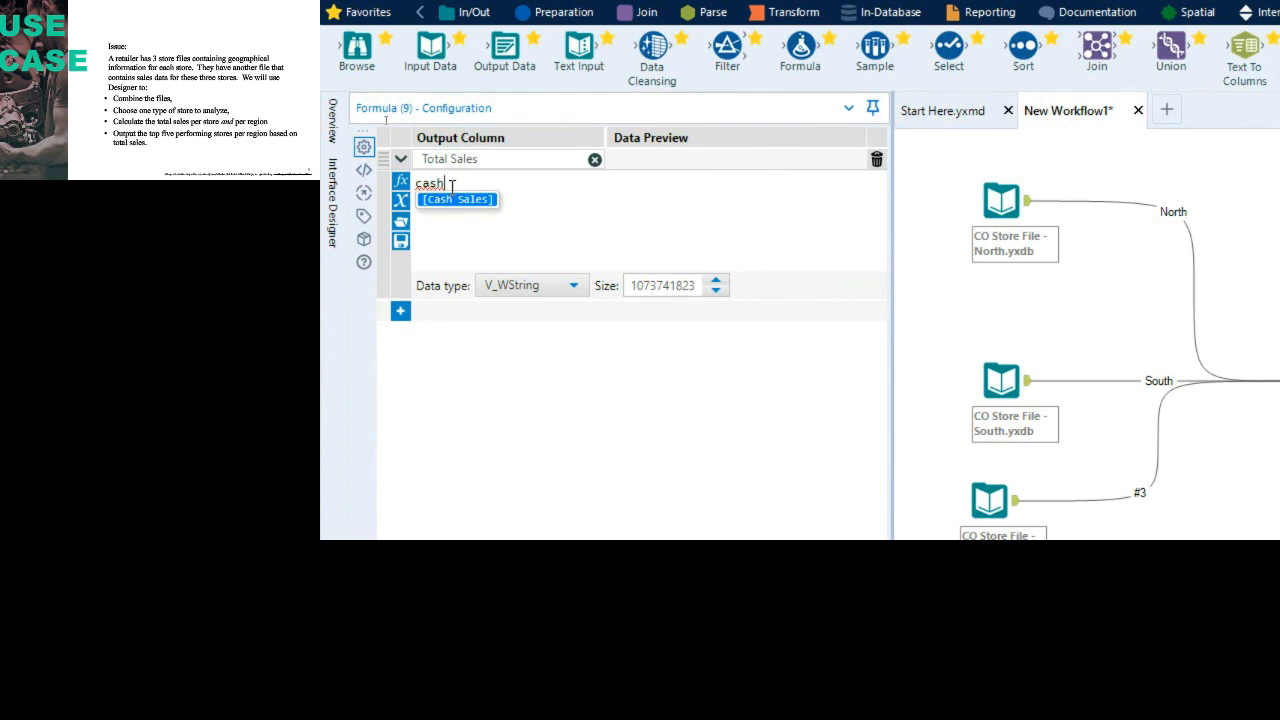
key(Return)
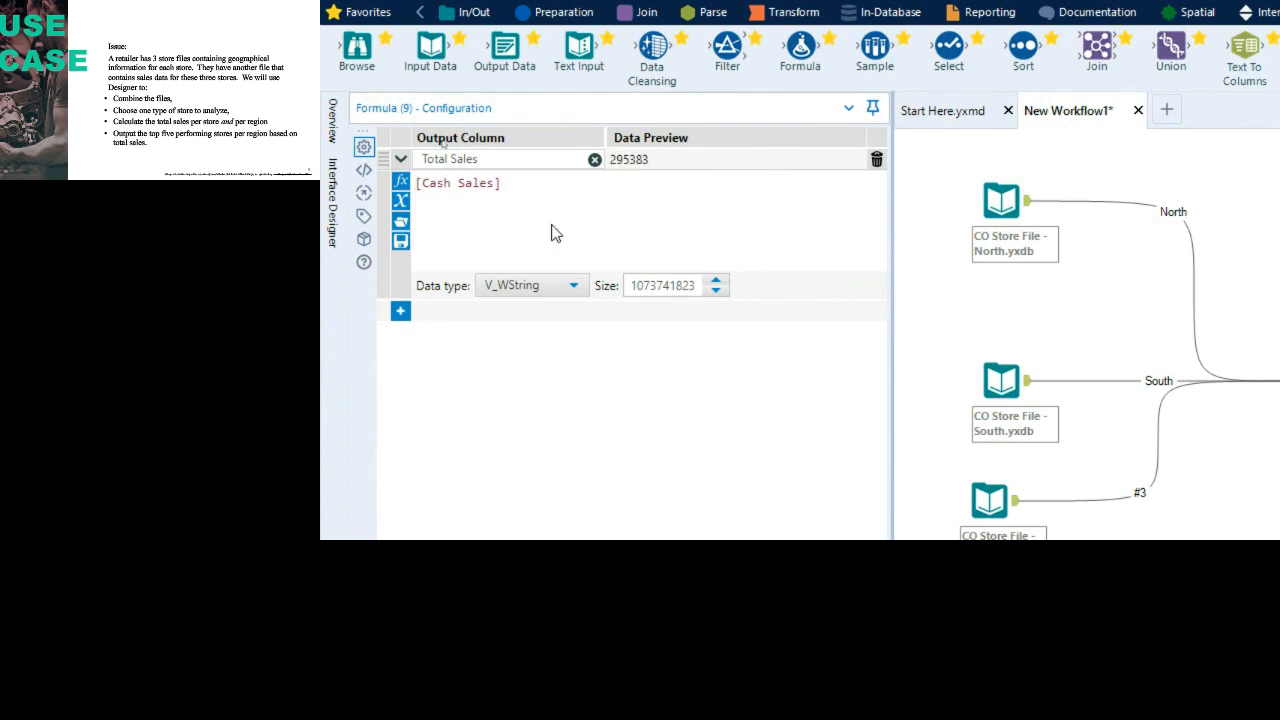
text(+[)
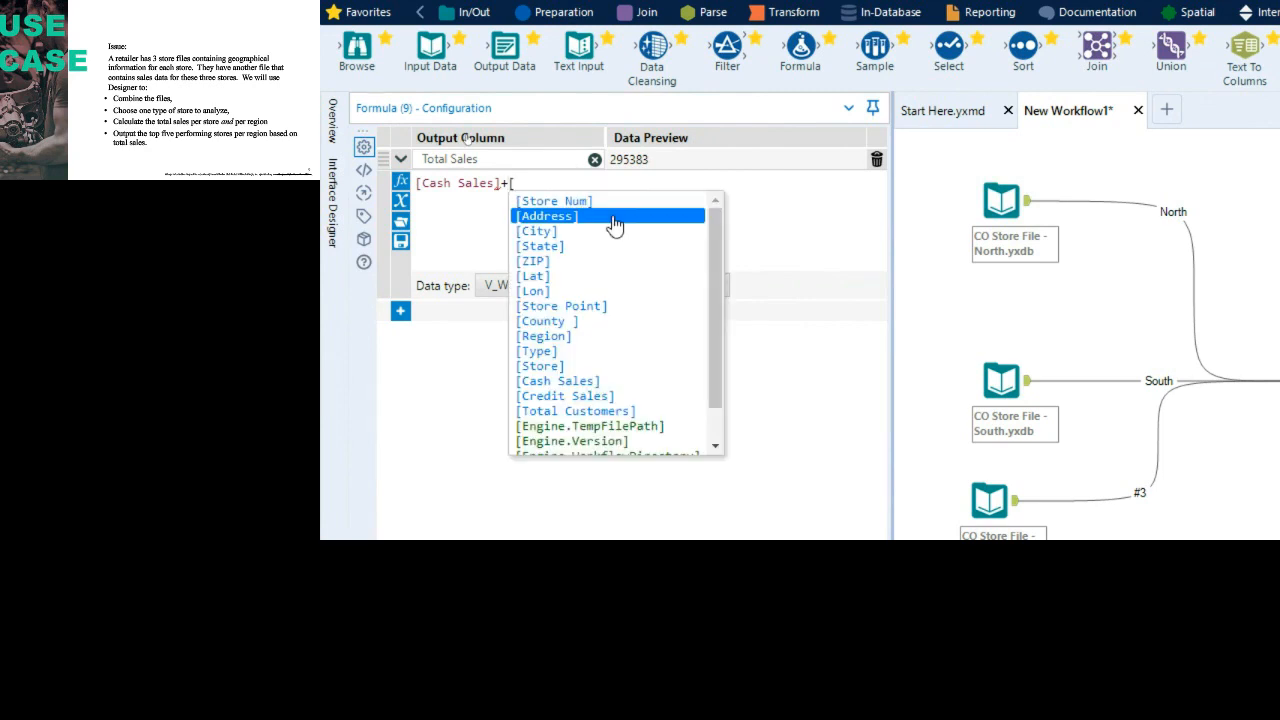
key(Down)
key(Down)
key(Down)
key(Down)
key(Down)
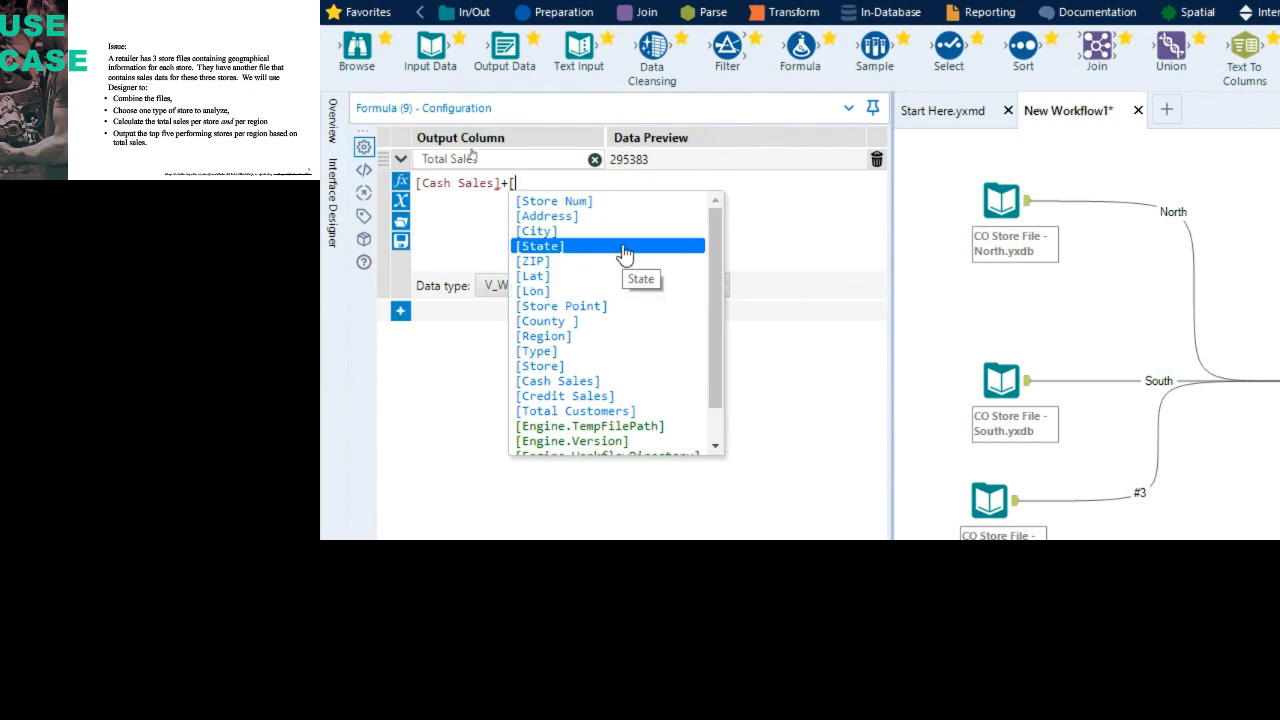
text(cr)
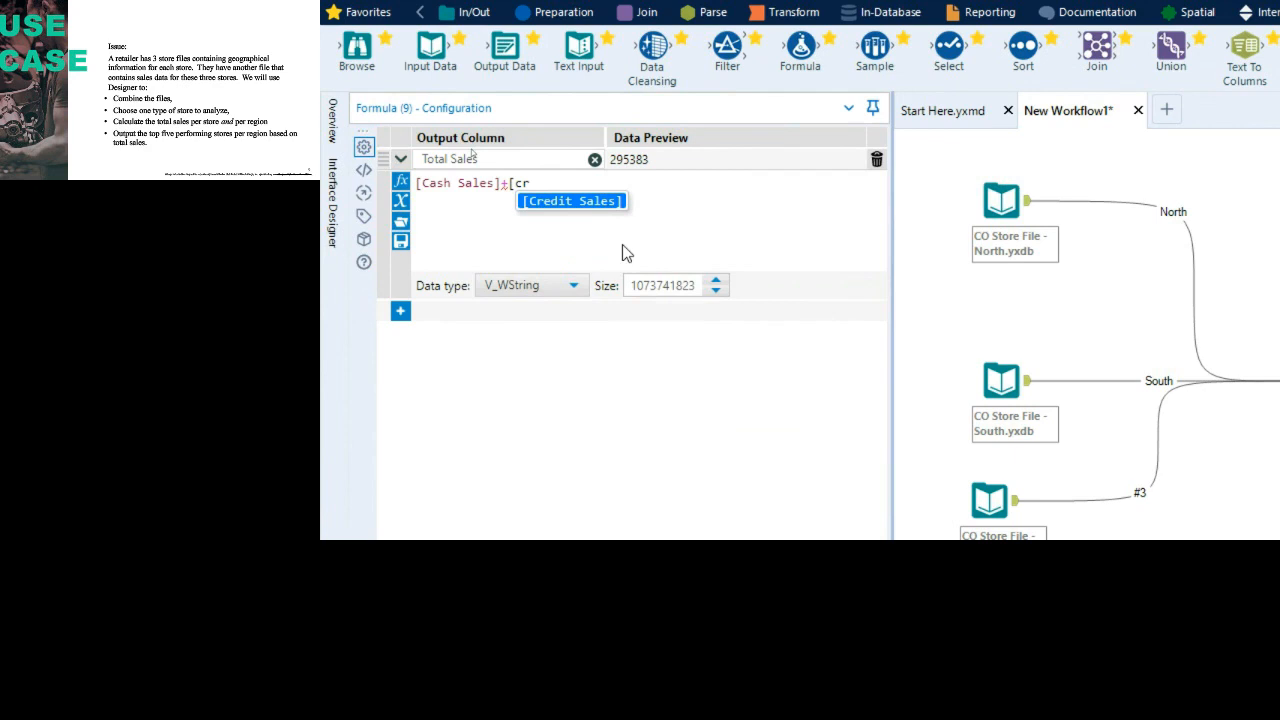
key(Return)
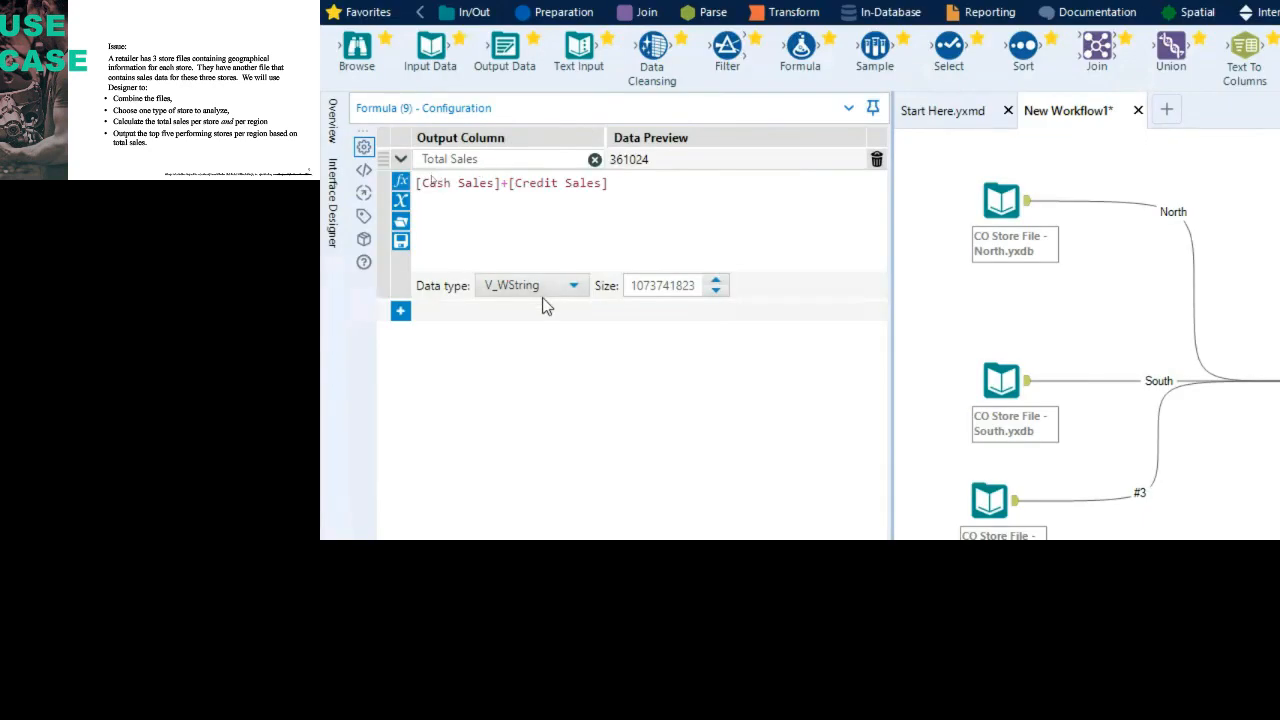
Step: Set the data type of the Total Sales column to Double
click(541, 290)
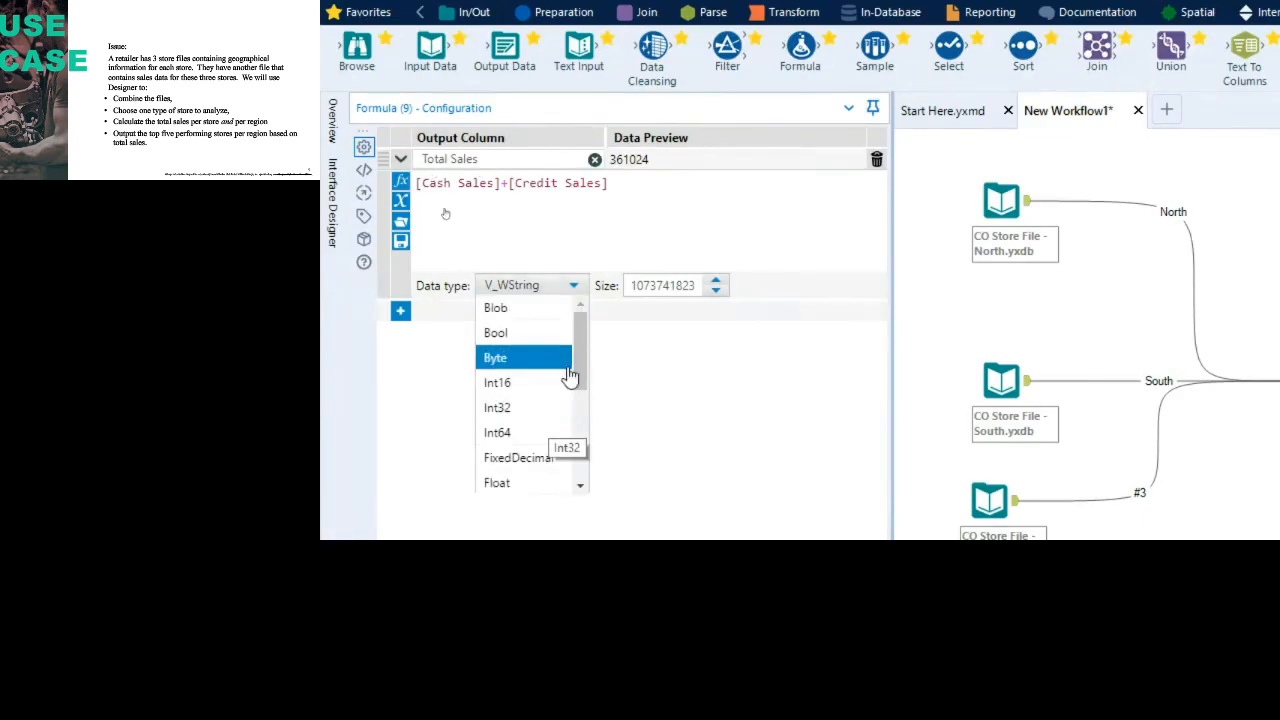
drag(580, 332, 580, 400)
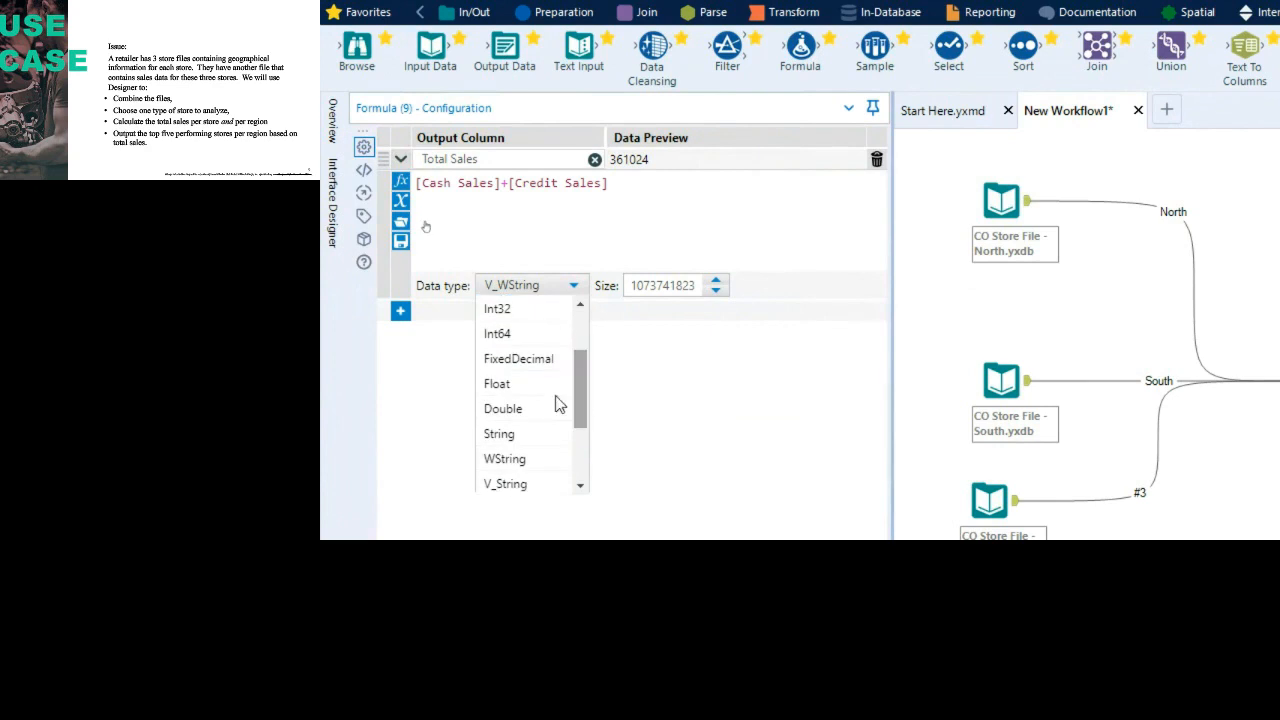
click(530, 414)
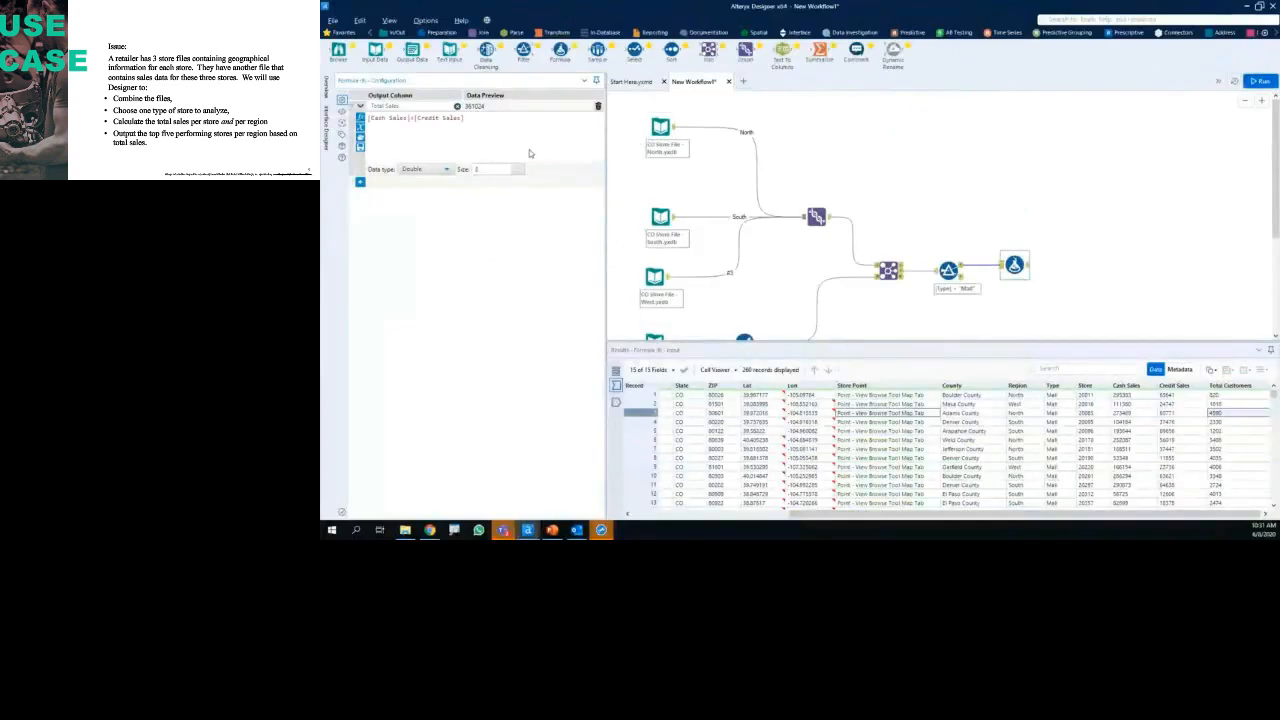
Step: Run the workflow and examine the run messages for the input, Join and Filter record counts, the warning and the run time
key(ctrl+r)
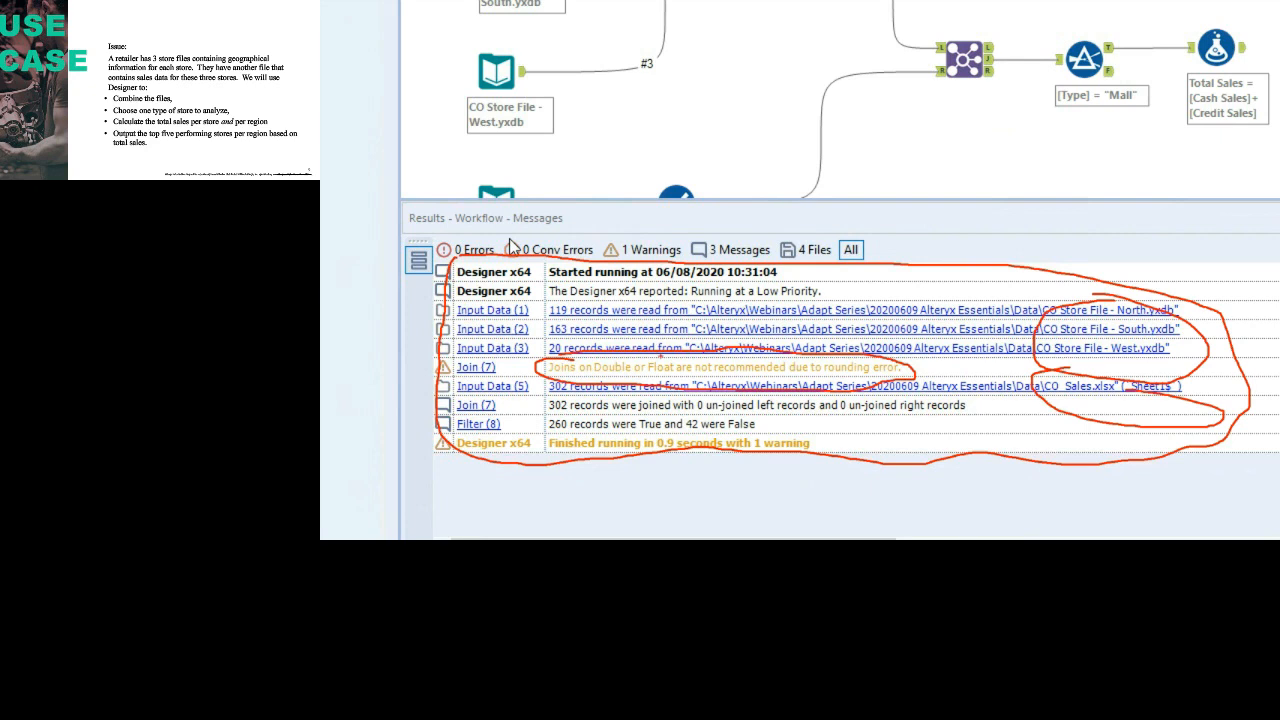
key(e)
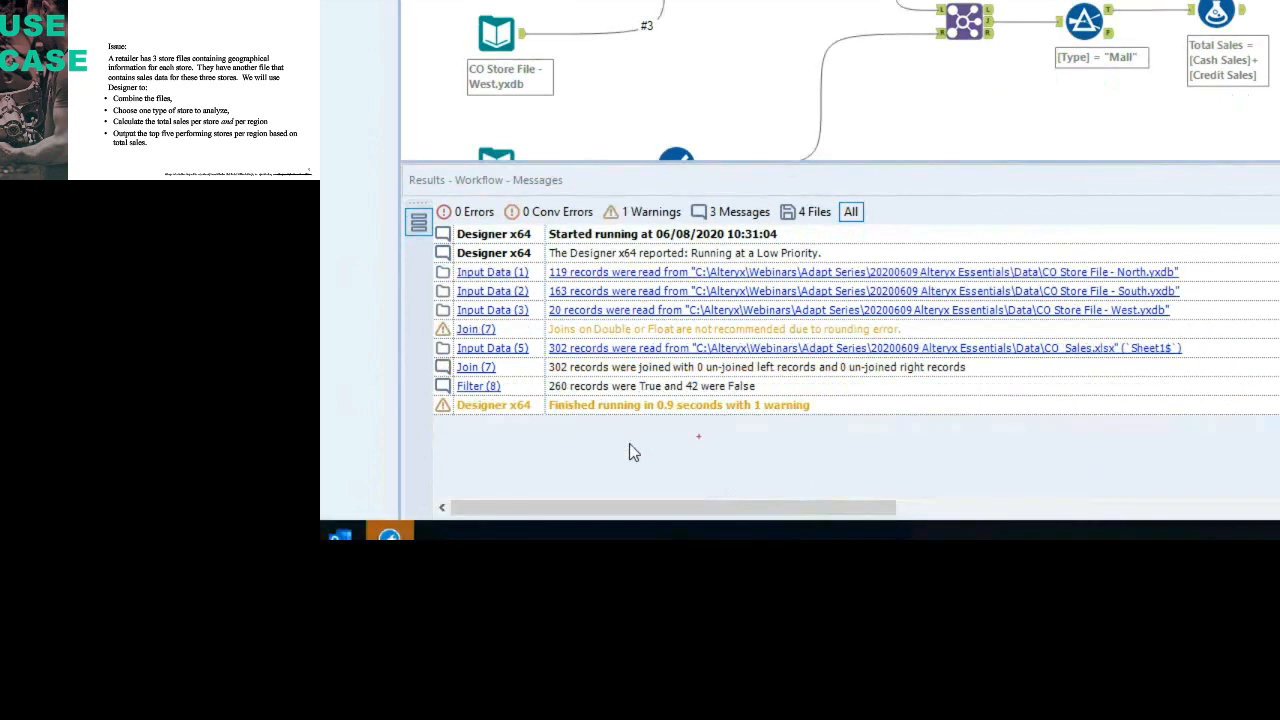
mouse_move(584, 336)
mouse_down()
mouse_move(550, 358)
mouse_move(597, 364)
mouse_move(592, 336)
mouse_move(546, 372)
mouse_move(584, 380)
mouse_move(568, 362)
mouse_move(540, 381)
mouse_move(564, 398)
mouse_move(576, 378)
mouse_up()
mouse_move(670, 397)
mouse_down()
mouse_move(645, 402)
mouse_move(686, 412)
mouse_move(672, 397)
mouse_up()
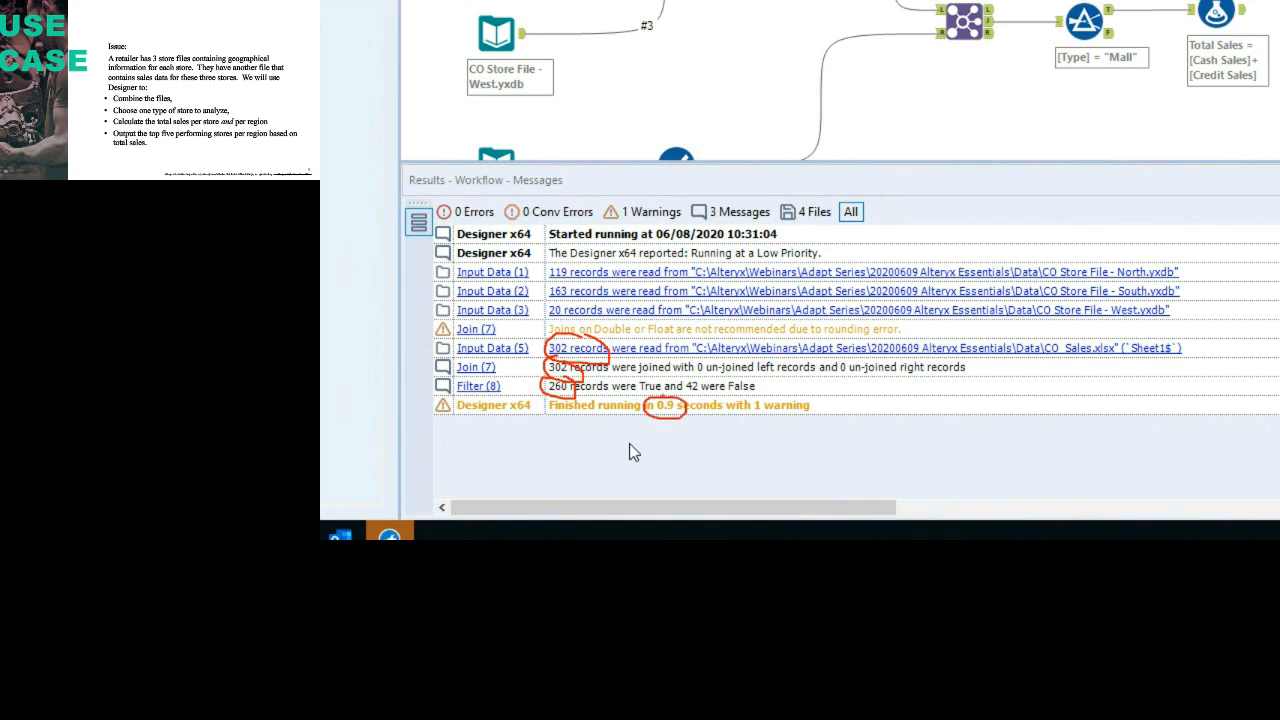
mouse_move(764, 392)
mouse_down()
mouse_move(736, 398)
mouse_move(786, 420)
mouse_move(754, 395)
mouse_up()
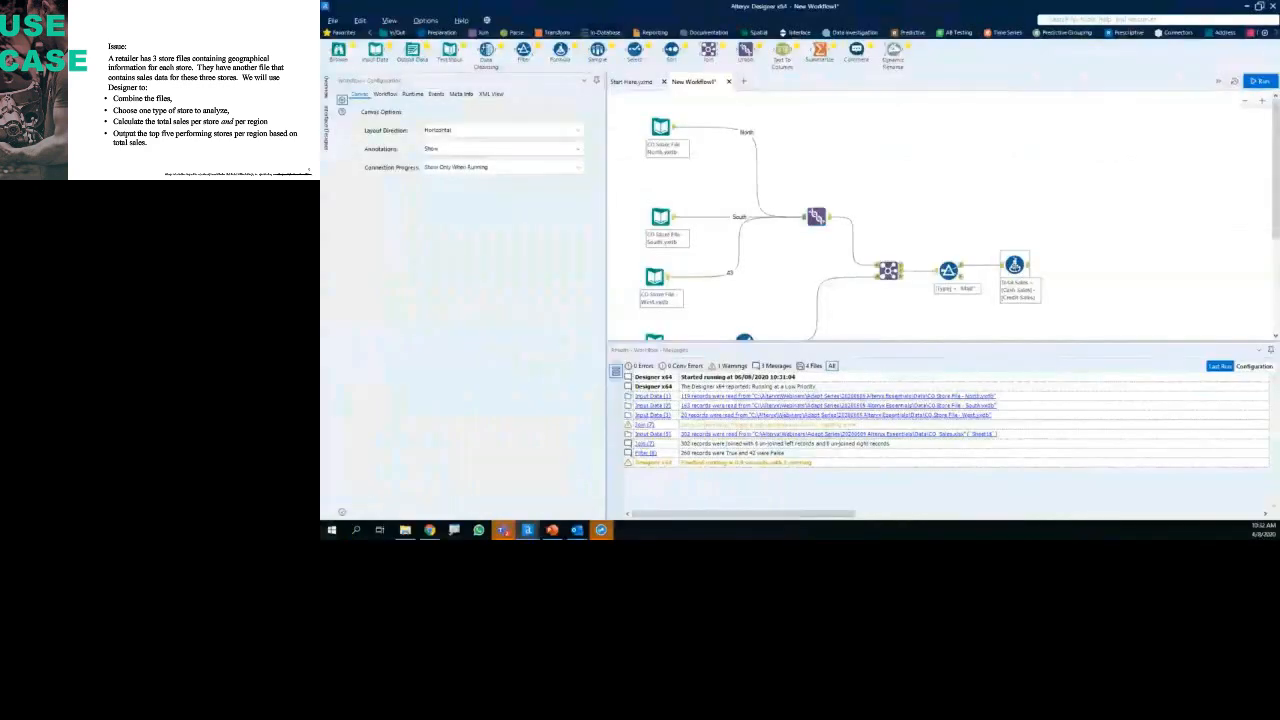
Step: Compare the Formula tool's input and output records, checking the field counts and the values in the Total Sales column
click(1014, 266)
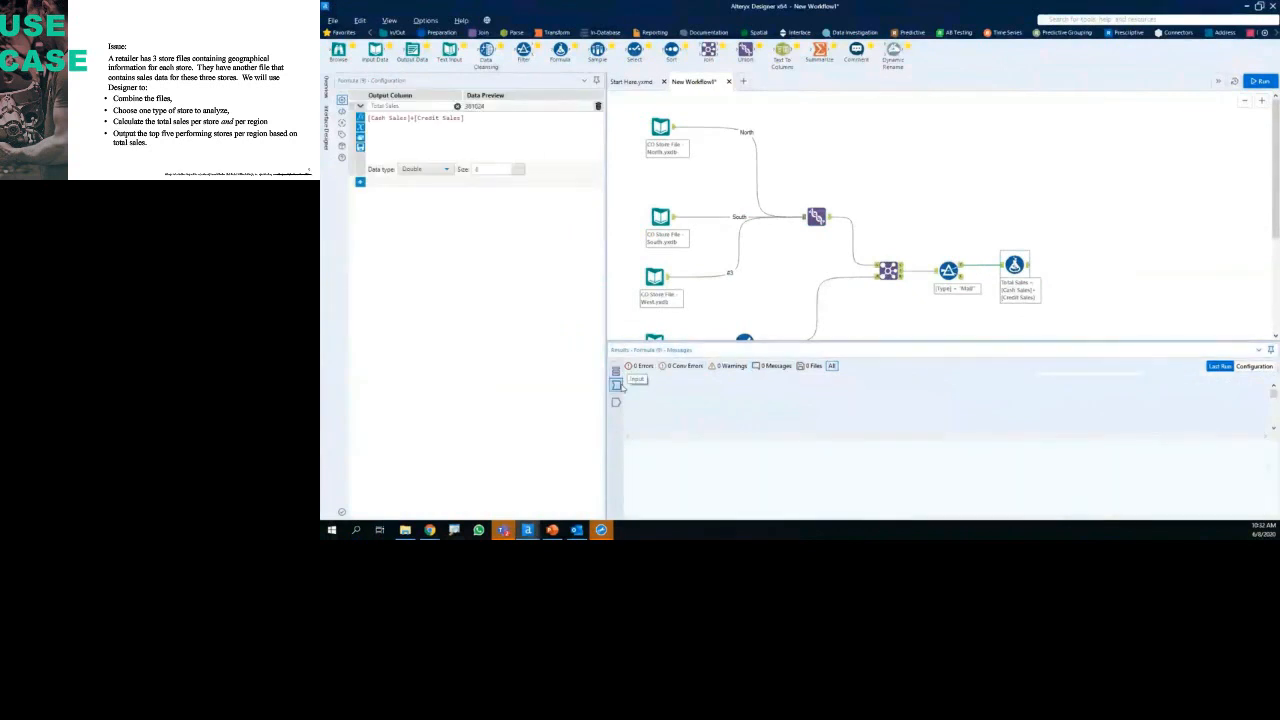
click(617, 385)
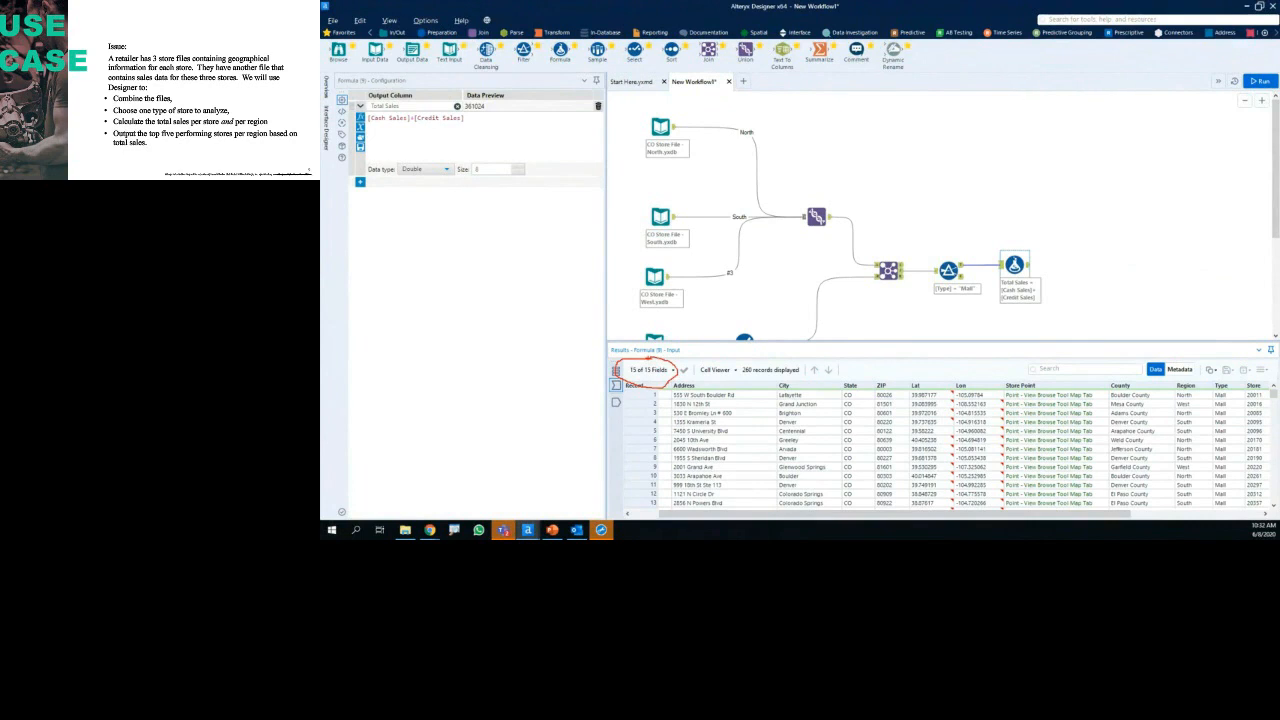
mouse_move(1021, 231)
mouse_down()
mouse_move(996, 242)
mouse_move(1012, 305)
mouse_move(1046, 250)
mouse_move(1012, 237)
mouse_up()
click(616, 401)
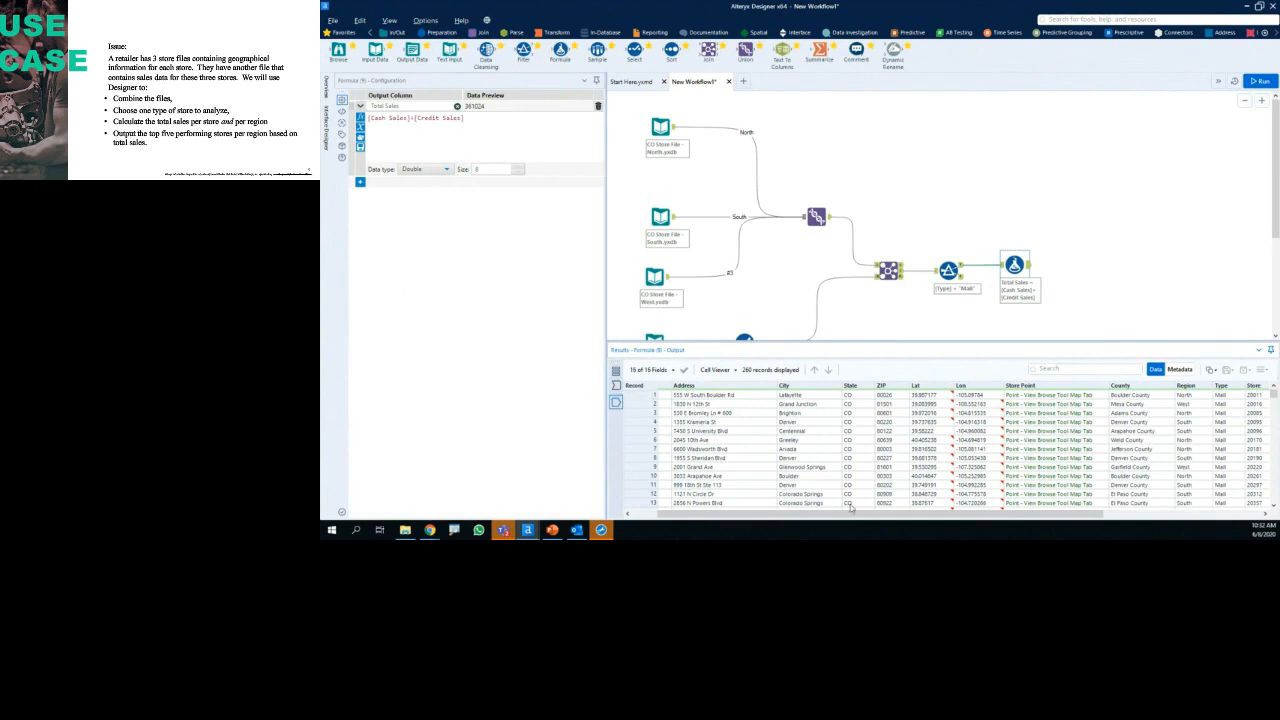
scroll(875, 515, right, 5)
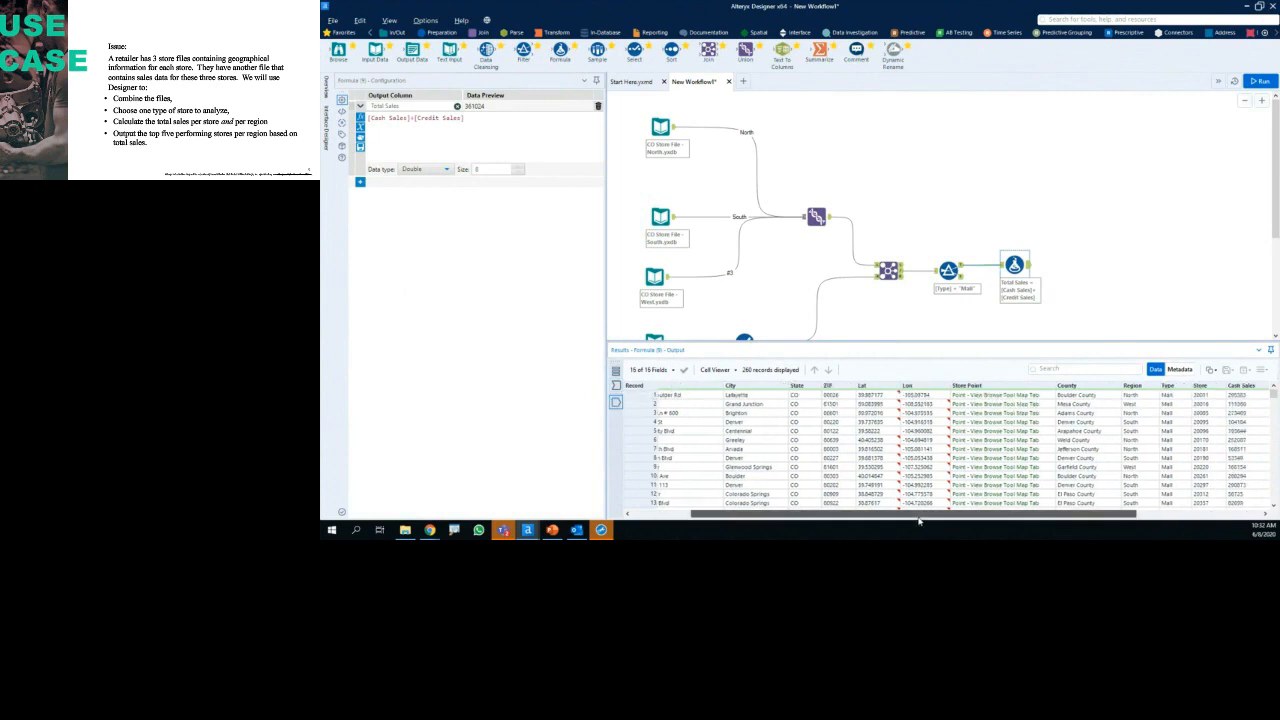
mouse_move(650, 377)
mouse_down()
mouse_move(651, 360)
mouse_move(680, 363)
mouse_move(642, 379)
mouse_up()
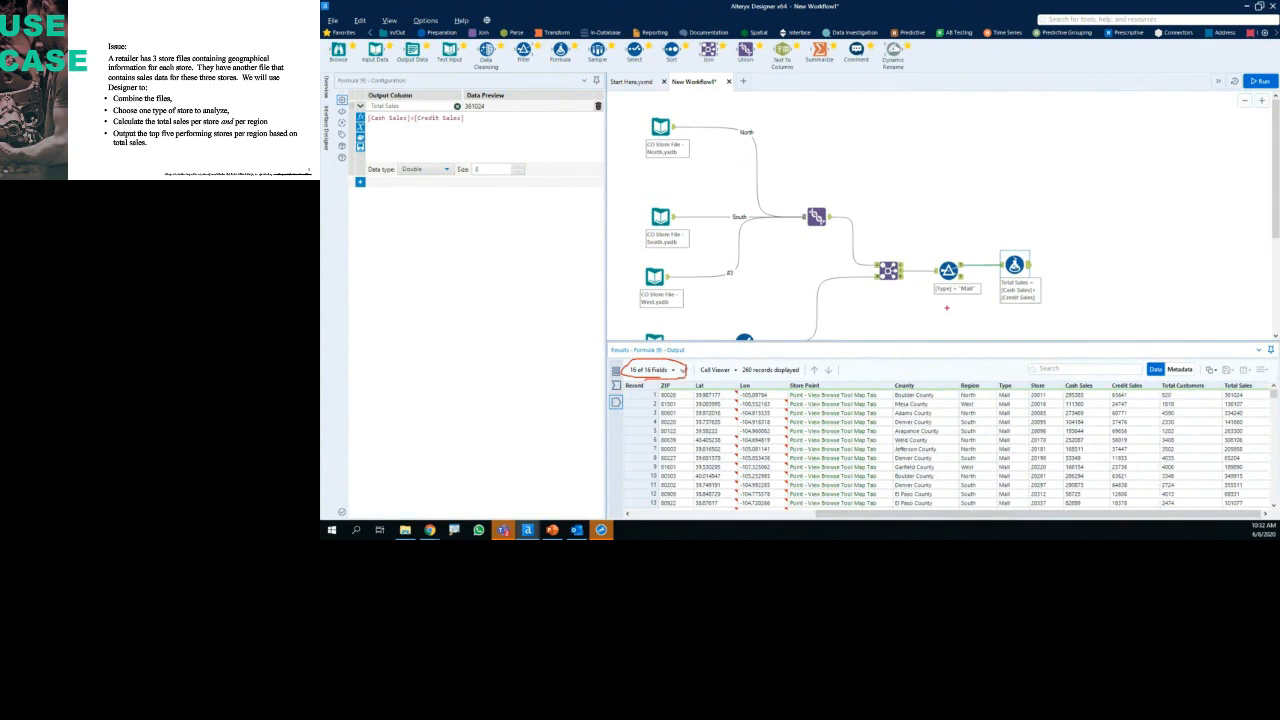
mouse_move(1214, 379)
mouse_down()
mouse_move(1221, 484)
mouse_move(1268, 382)
mouse_move(1218, 377)
mouse_up()
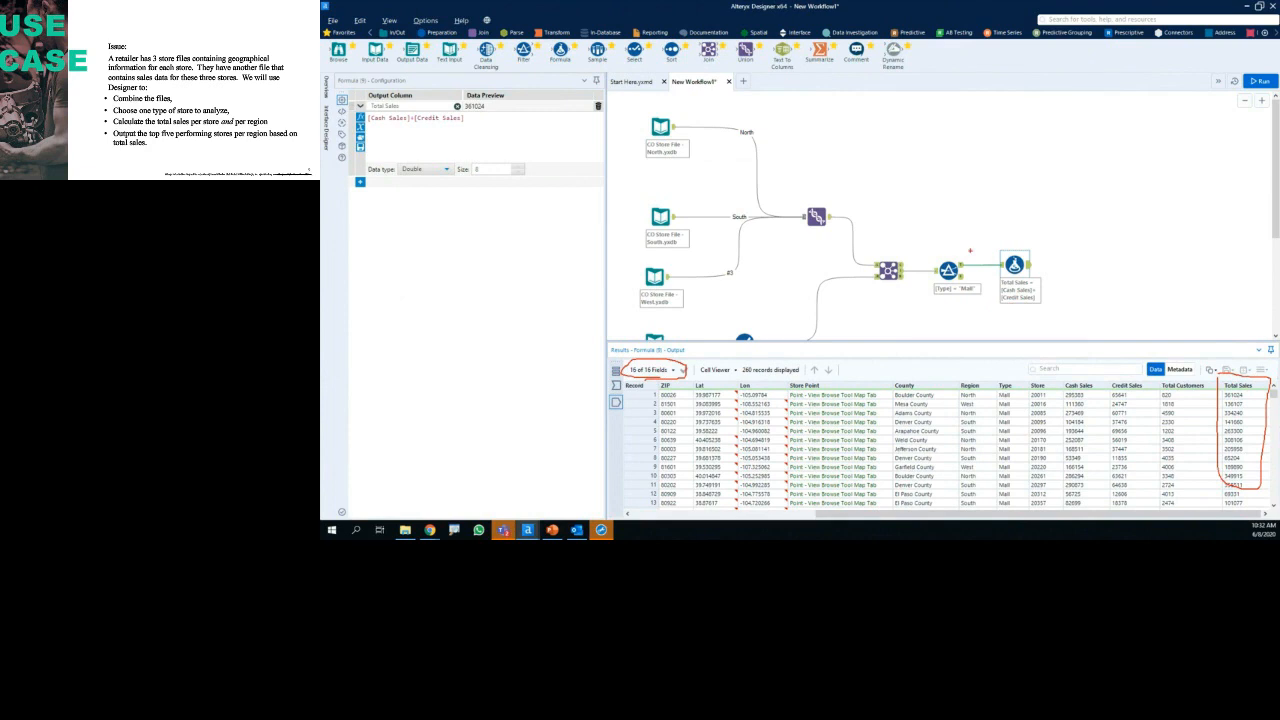
key(Escape)
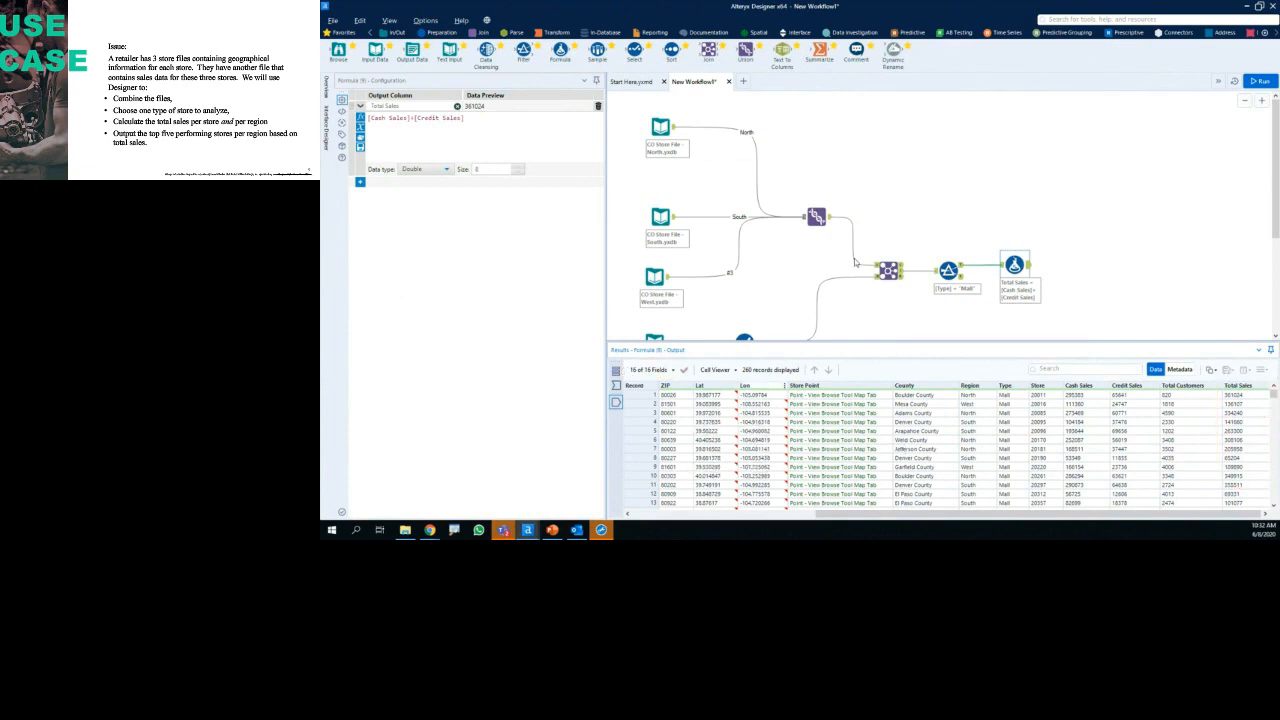
scroll(860, 258, down, 1)
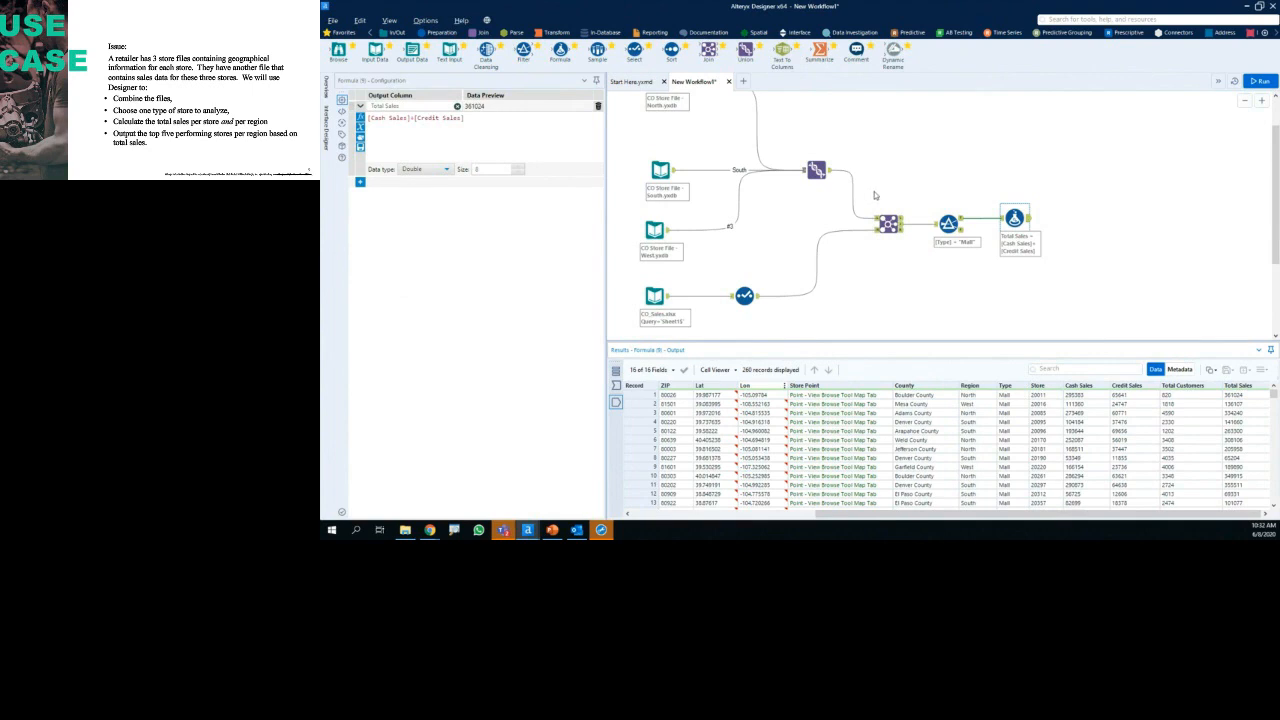
scroll(878, 196, up, 1)
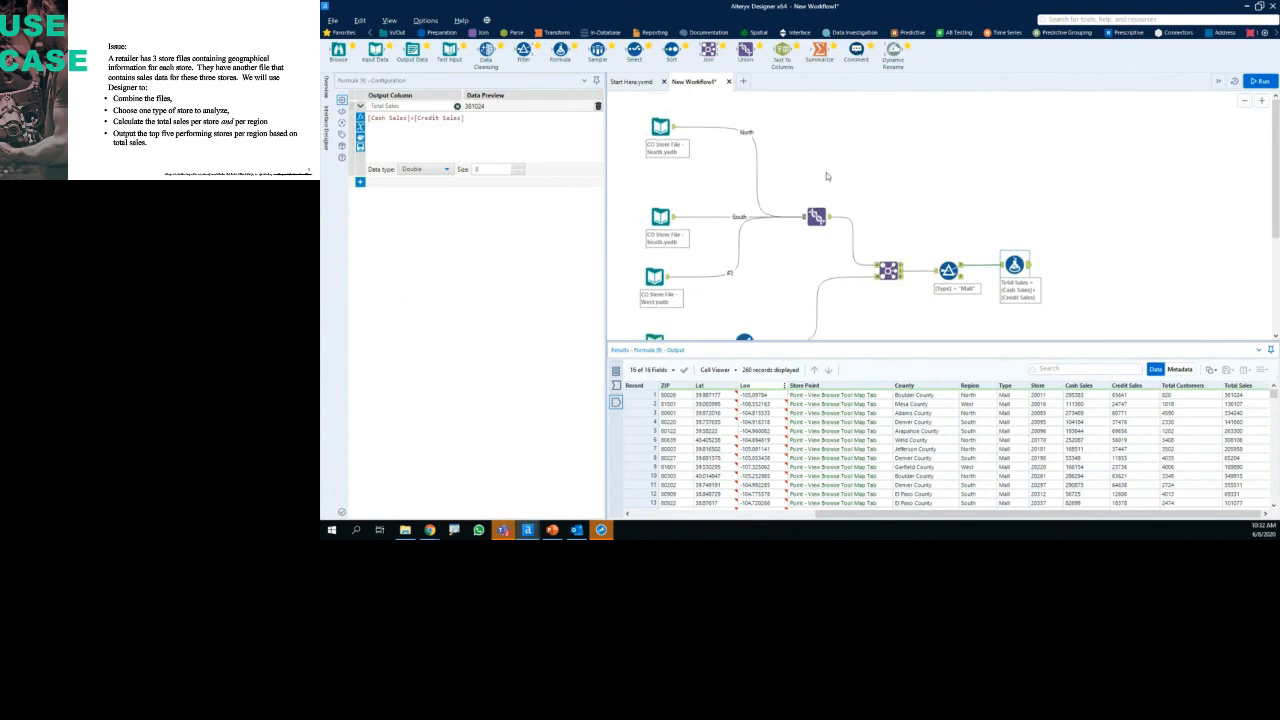
click(810, 224)
mouse_move(788, 228)
mouse_down()
mouse_move(802, 194)
mouse_move(842, 207)
mouse_move(907, 252)
mouse_move(909, 280)
mouse_move(786, 226)
mouse_up()
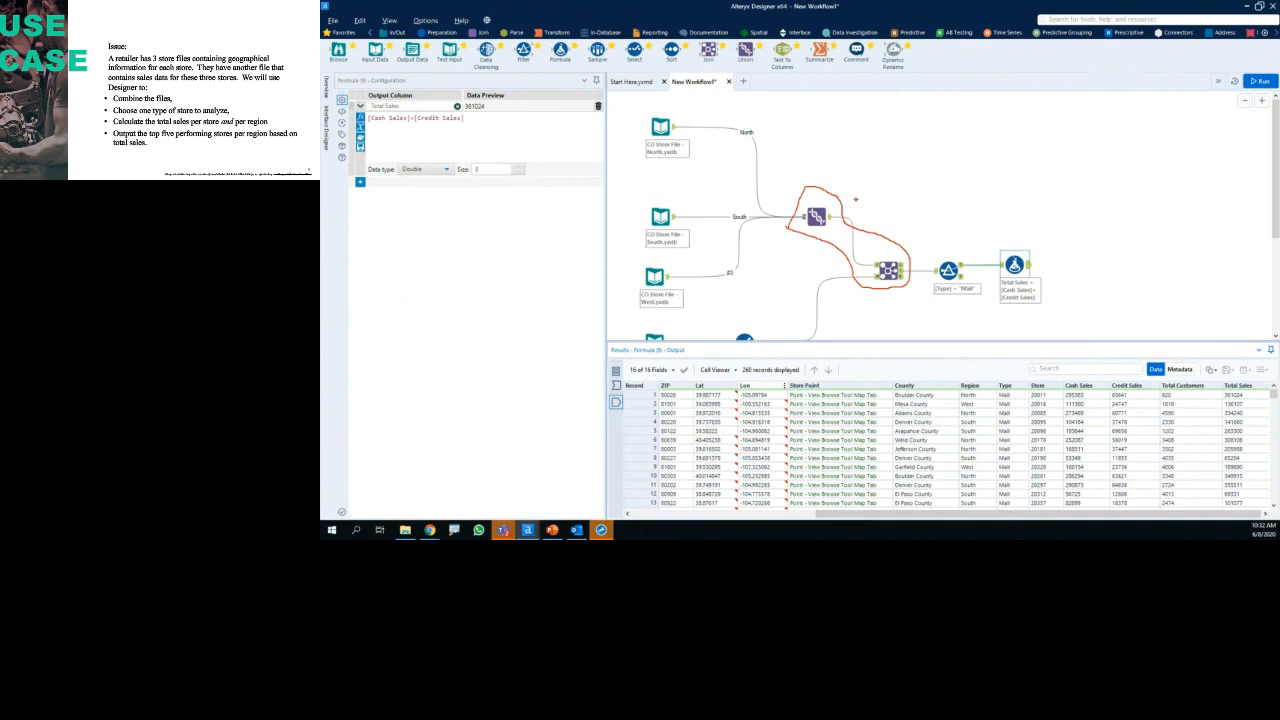
key(Escape)
mouse_move(708, 54)
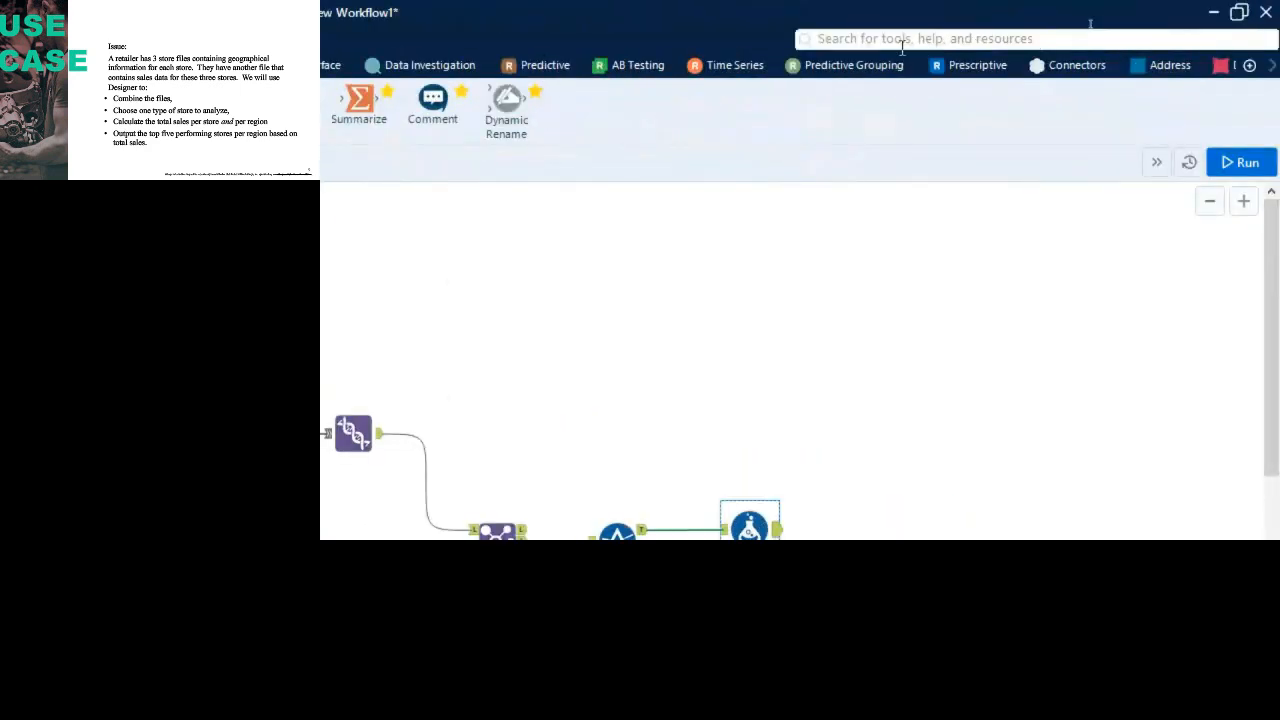
Step: Search the tools, help and resources for "join" and open the Community article "Join vs Union"
click(892, 46)
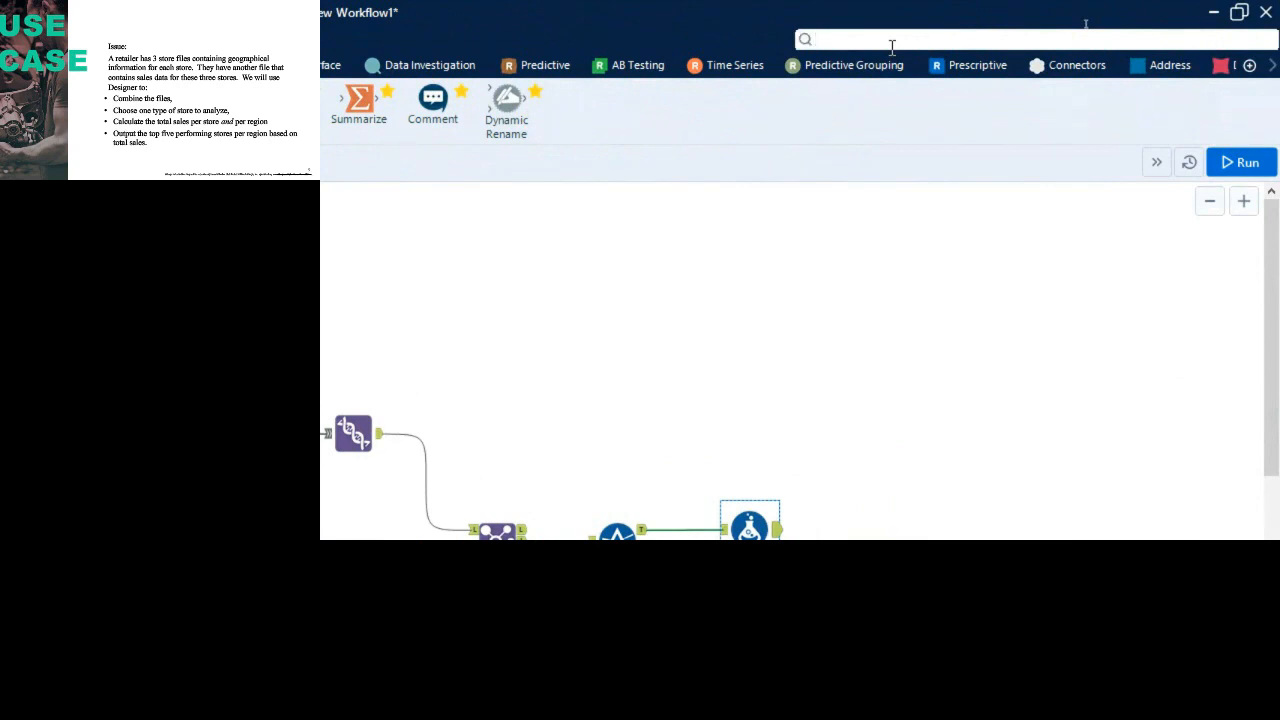
text(join)
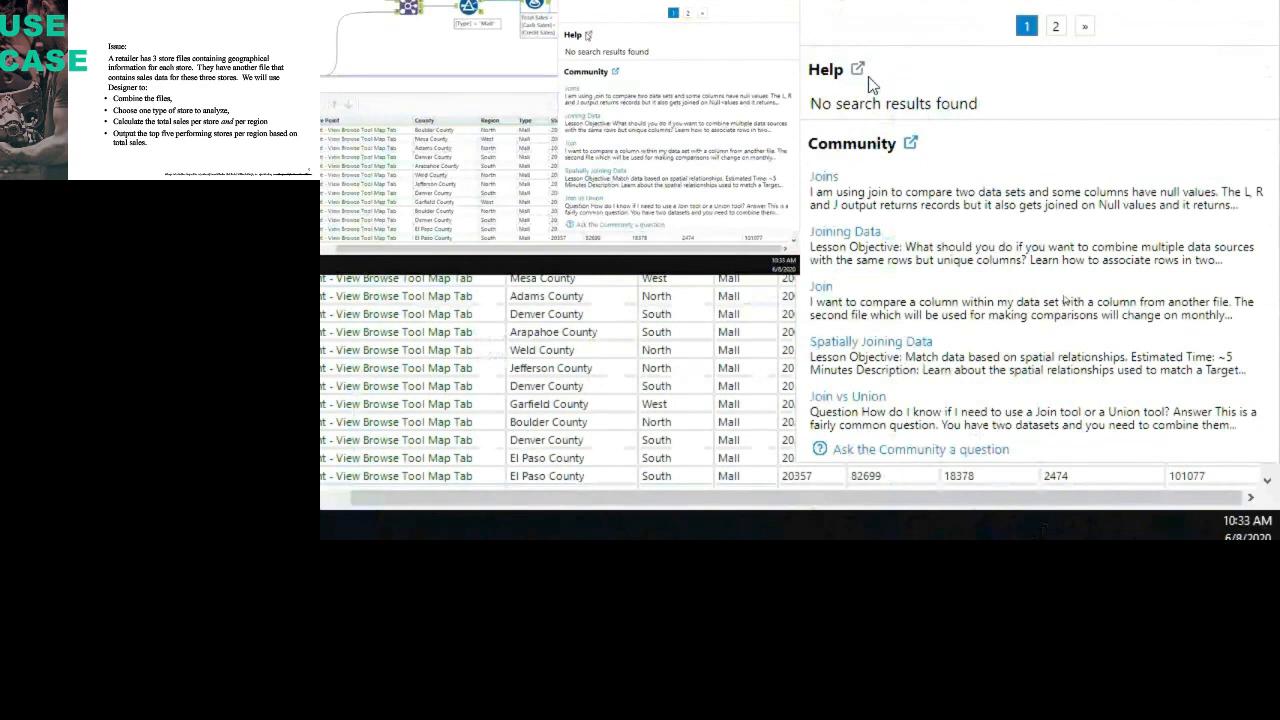
click(860, 408)
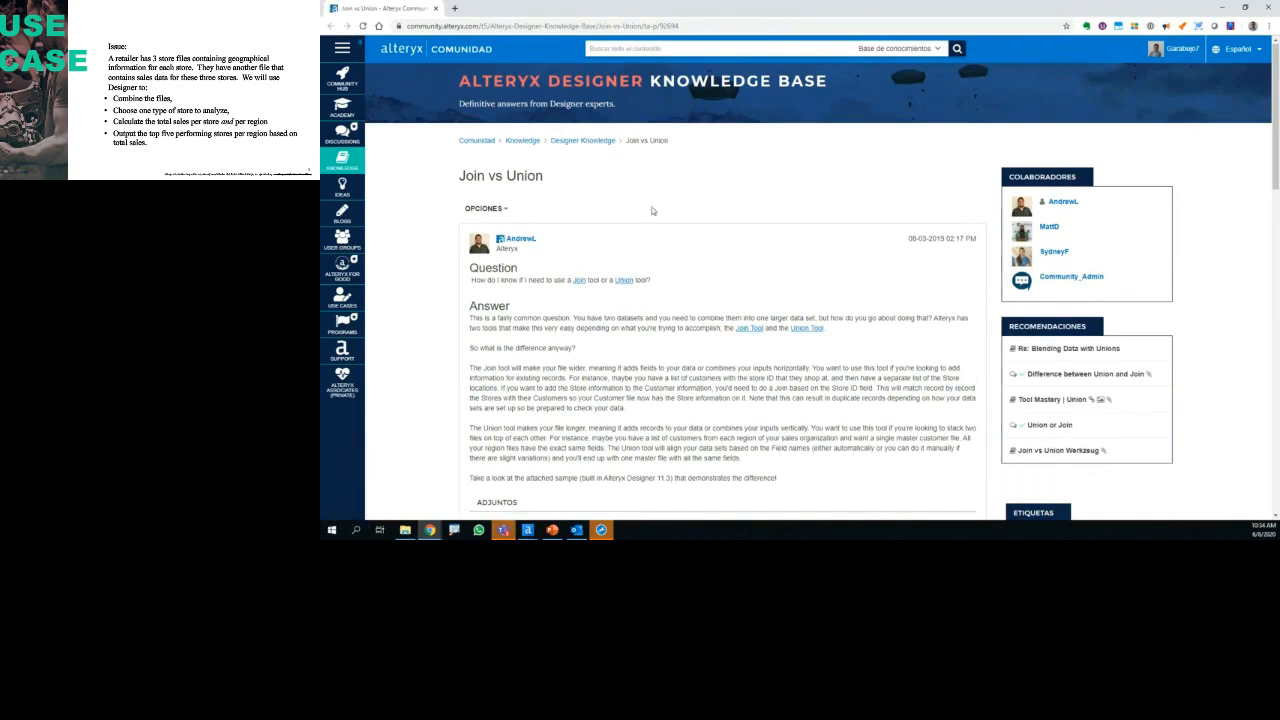
Step: Read the Join vs Union article's question and answer on how the Join and Union tools differ
mouse_move(336, 105)
scroll(626, 269, down, 3)
scroll(590, 230, up, 3)
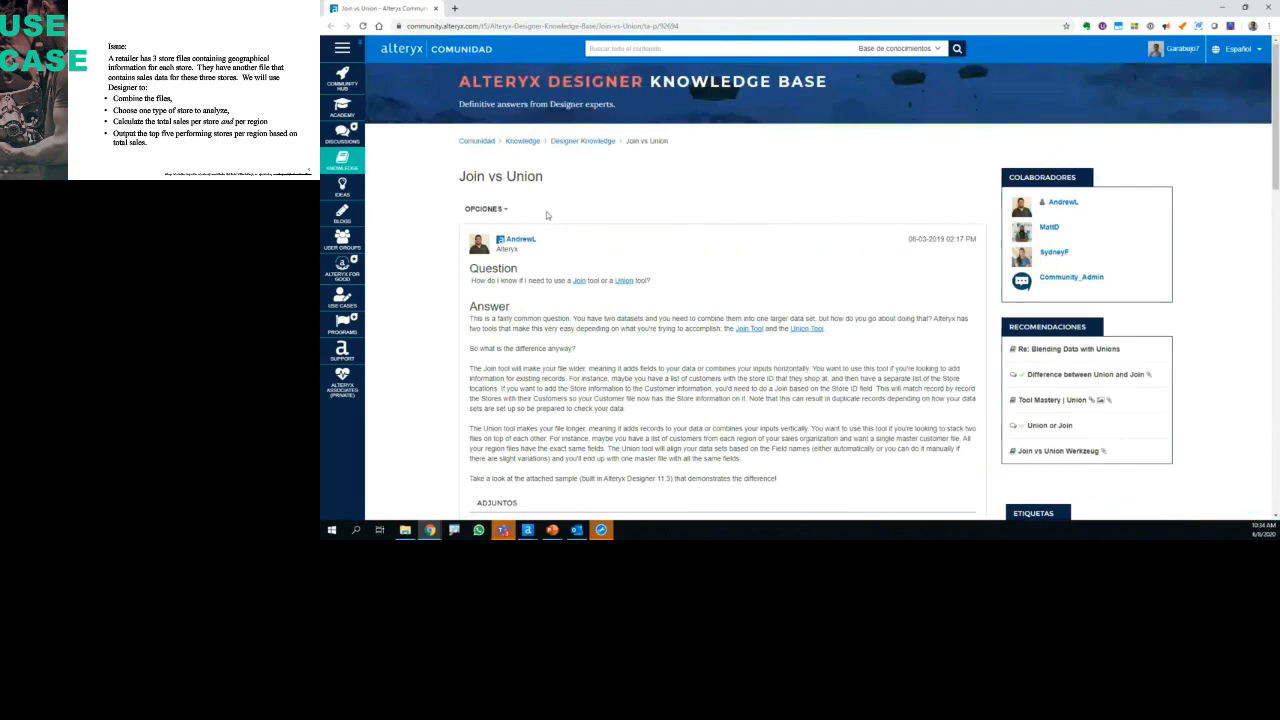
mouse_move(522, 160)
mouse_down()
mouse_move(444, 168)
mouse_move(446, 190)
mouse_move(564, 180)
mouse_move(488, 158)
mouse_up()
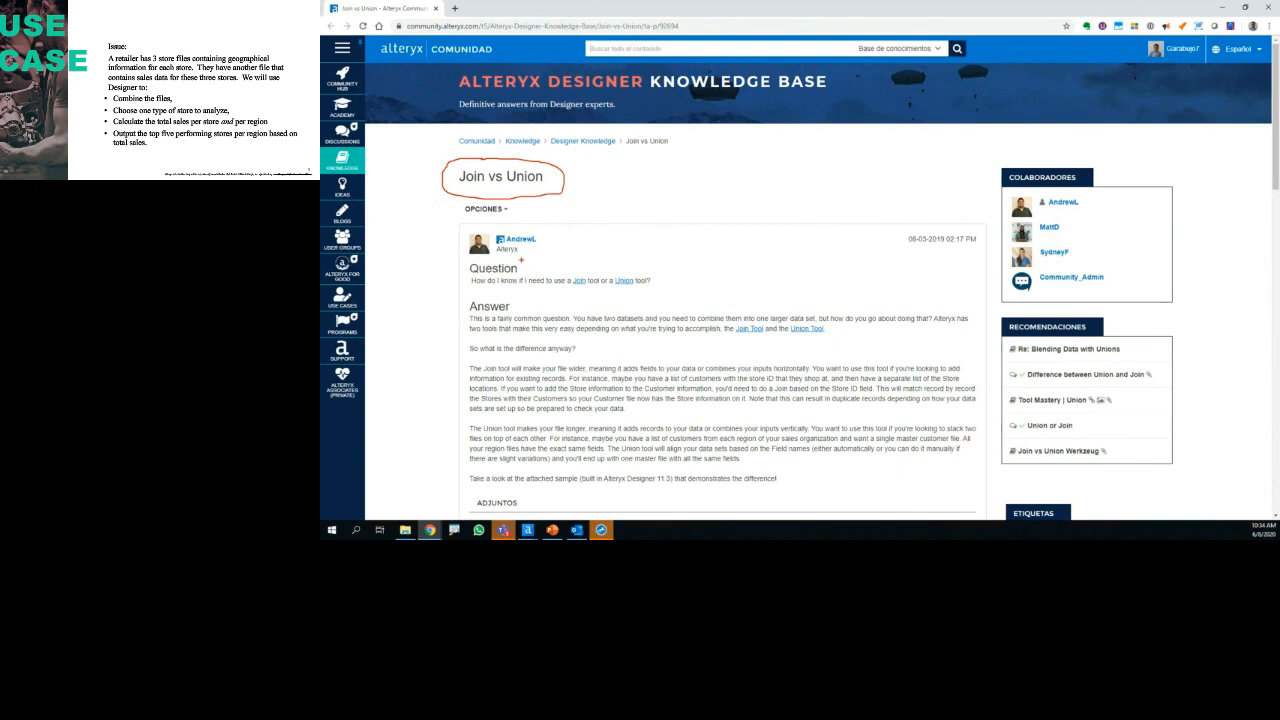
mouse_move(551, 268)
mouse_down()
mouse_move(516, 265)
mouse_move(478, 298)
mouse_move(678, 288)
mouse_move(530, 266)
mouse_up()
key(Escape)
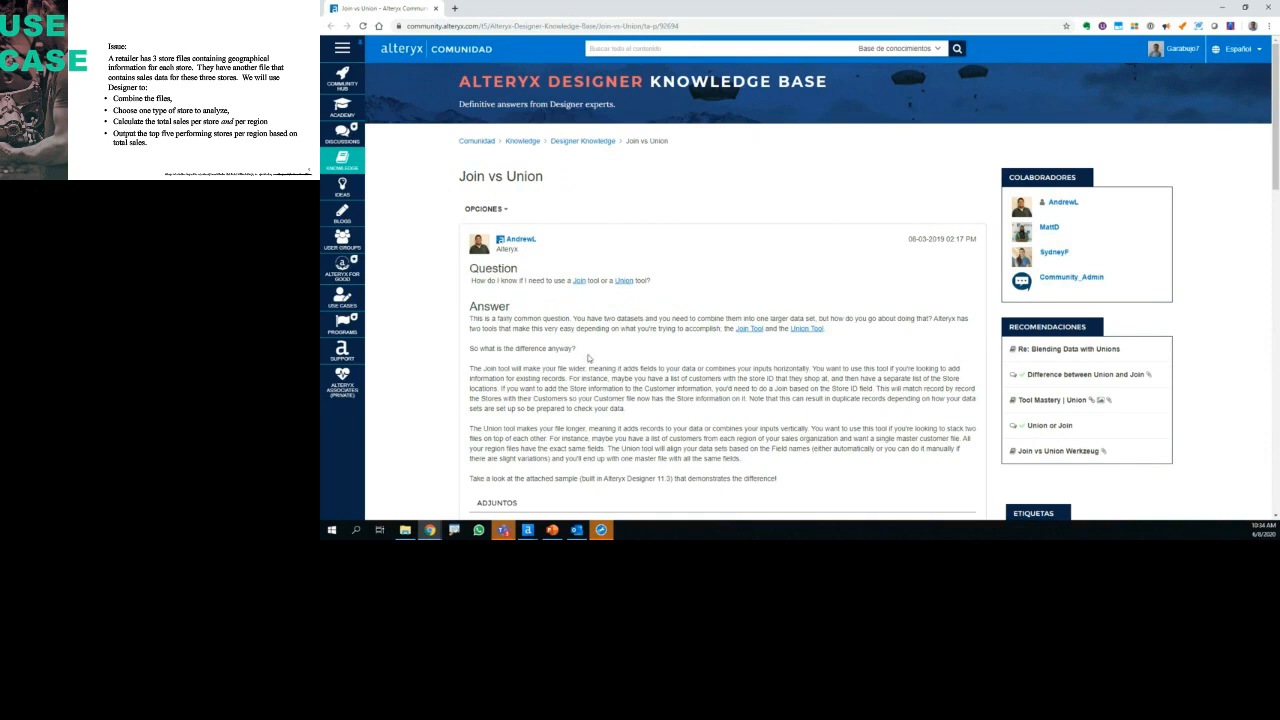
Step: Download the article's attachment Join_vs_Union_Sample.yxmd and open it in Alteryx Designer
scroll(589, 358, down, 7)
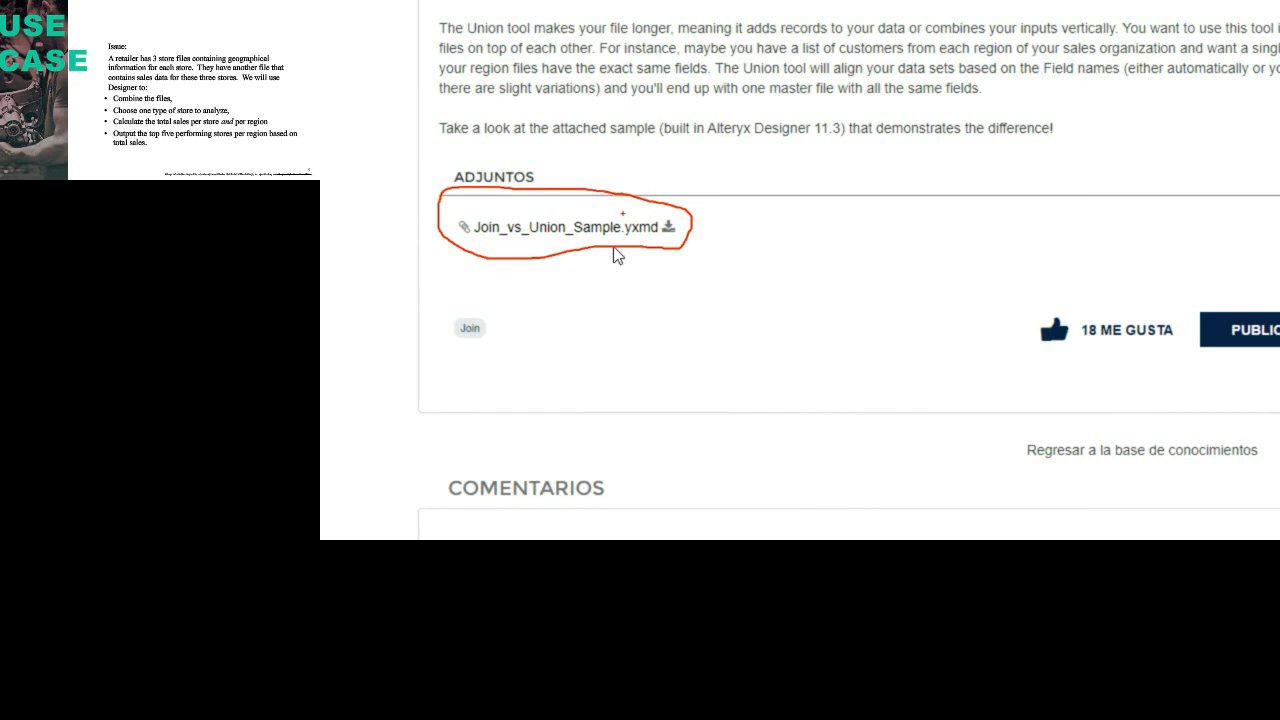
click(668, 229)
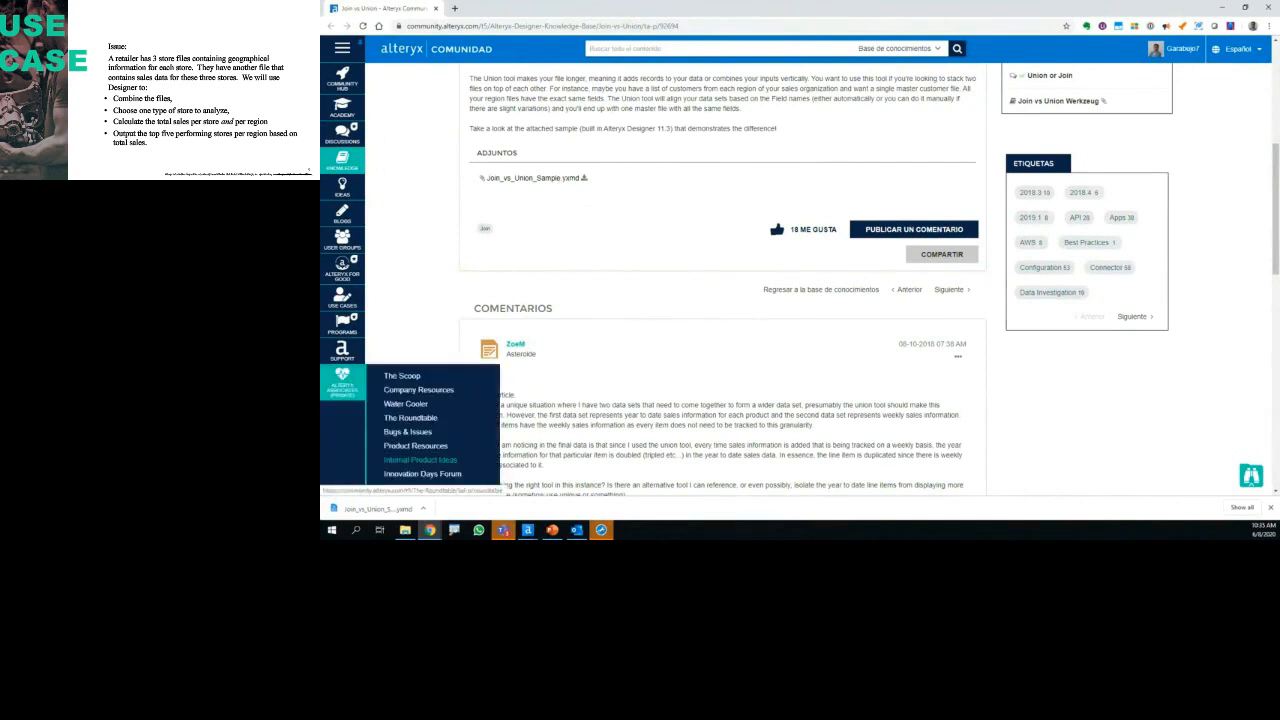
click(388, 512)
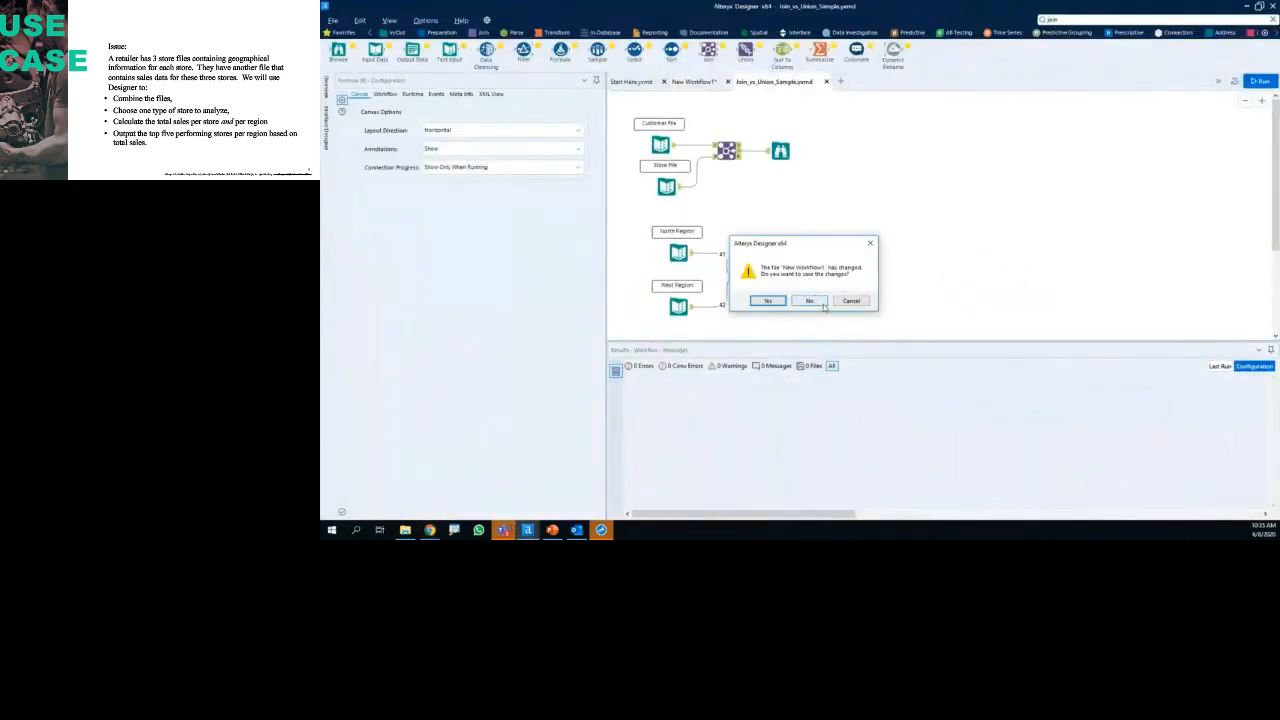
Step: Save the changed New Workflow1 to the Desktop under the file name Demo
click(772, 302)
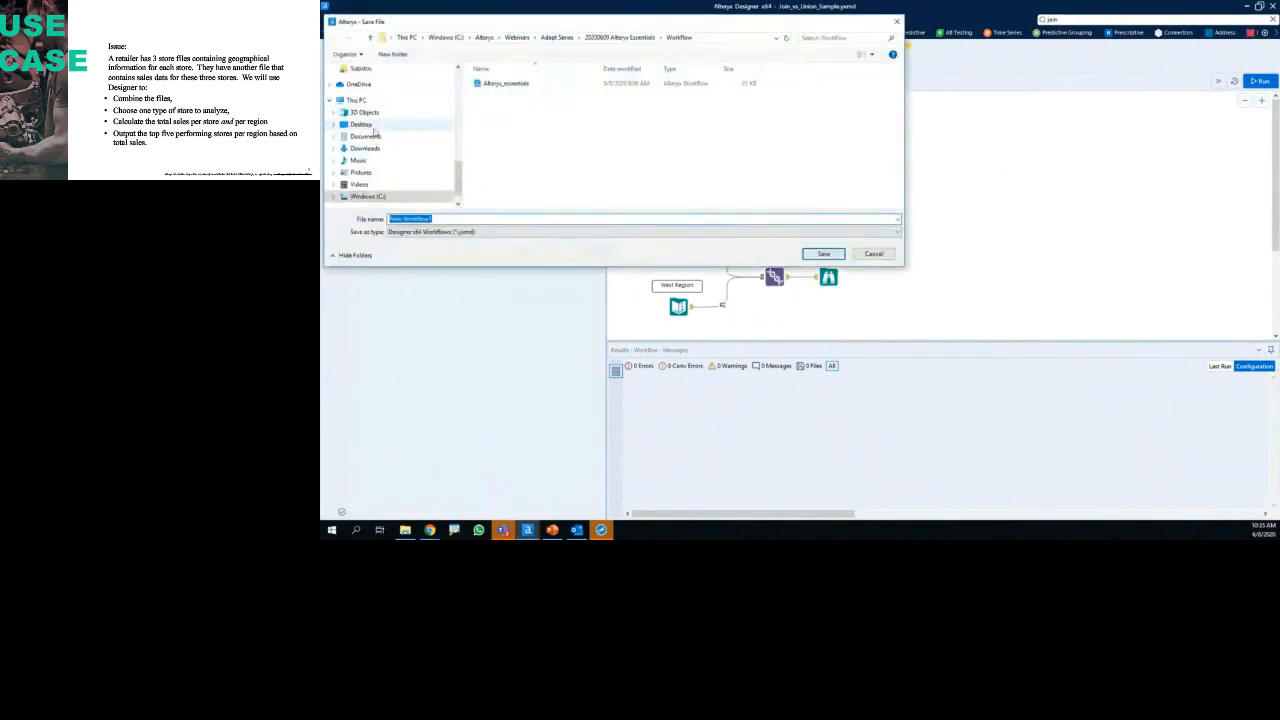
click(366, 125)
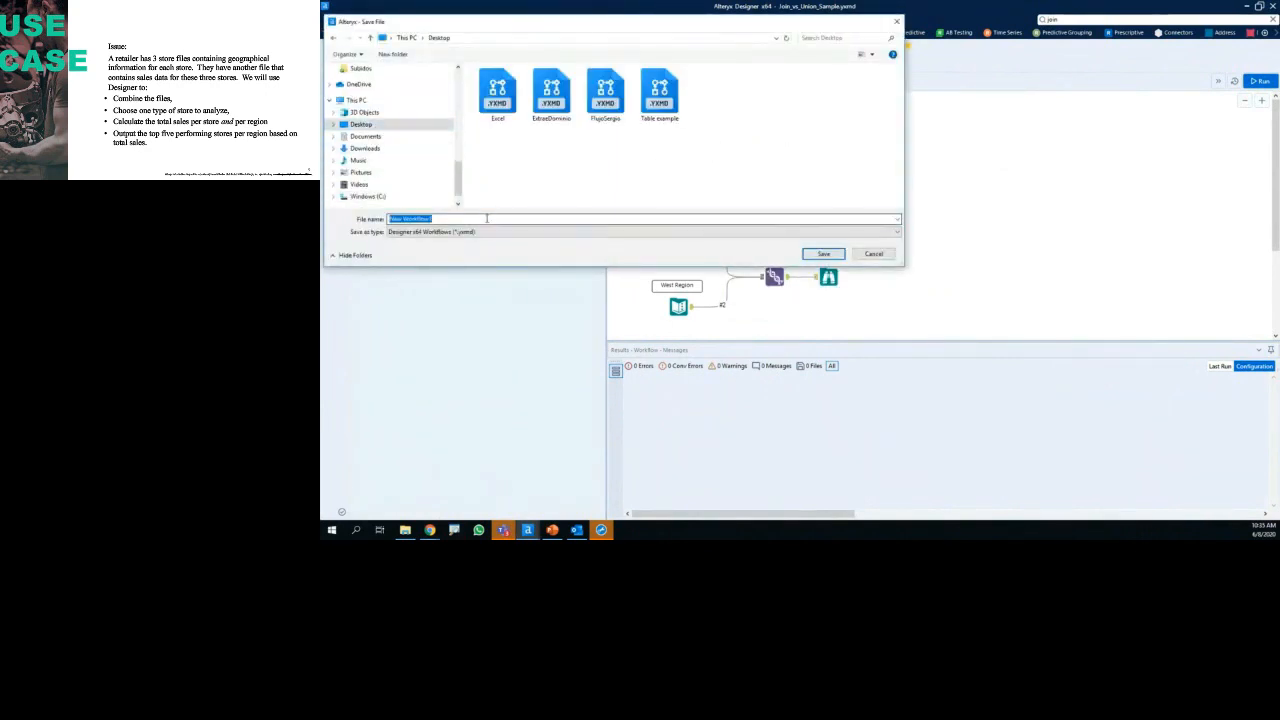
text(Demo)
key(Return)
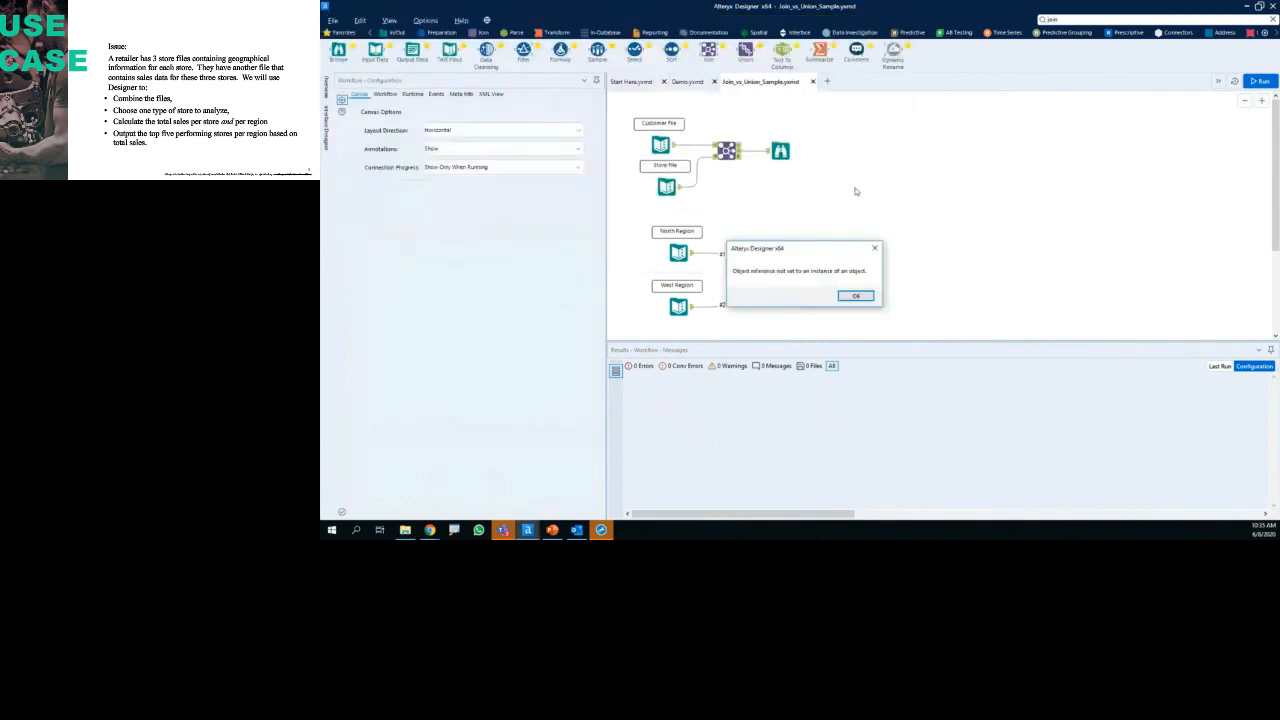
click(857, 296)
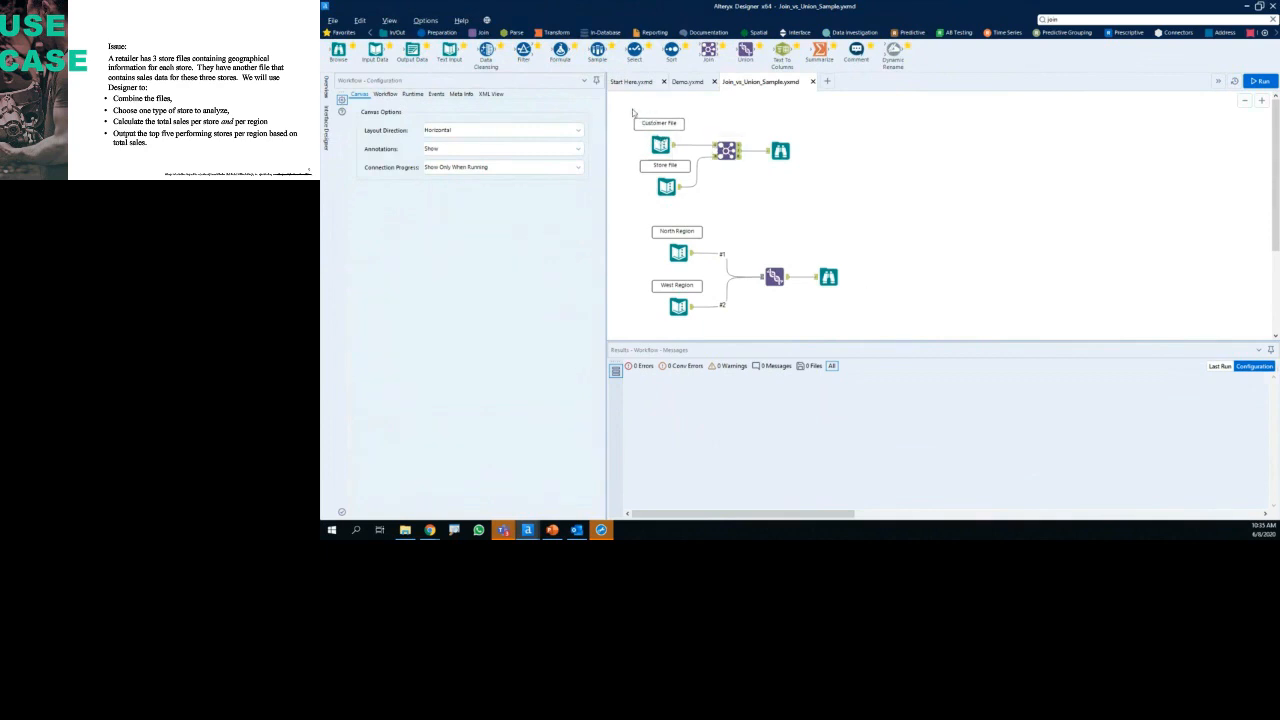
Step: Examine the sample's Join and Union examples, including the configuration of the Join tool between the customer and store files
mouse_move(632, 113)
mouse_down()
mouse_move(638, 284)
mouse_move(840, 328)
mouse_move(820, 211)
mouse_move(646, 108)
mouse_move(616, 107)
mouse_up()
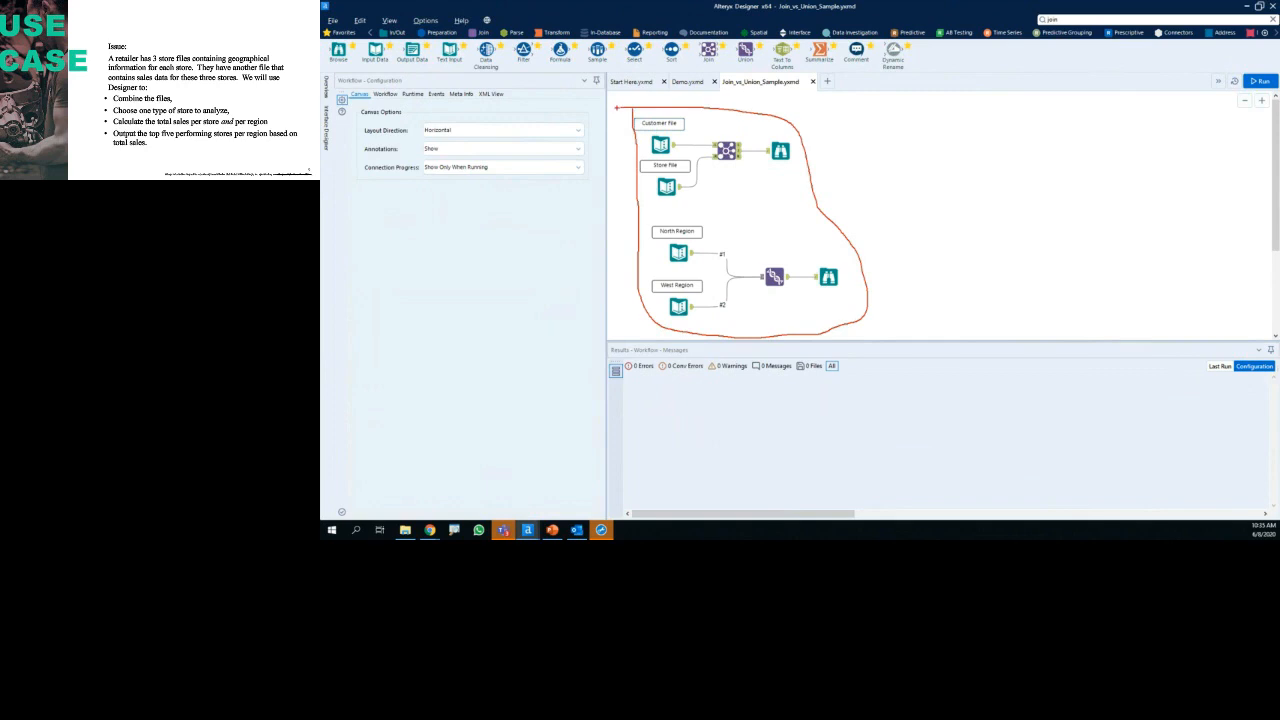
key(Escape)
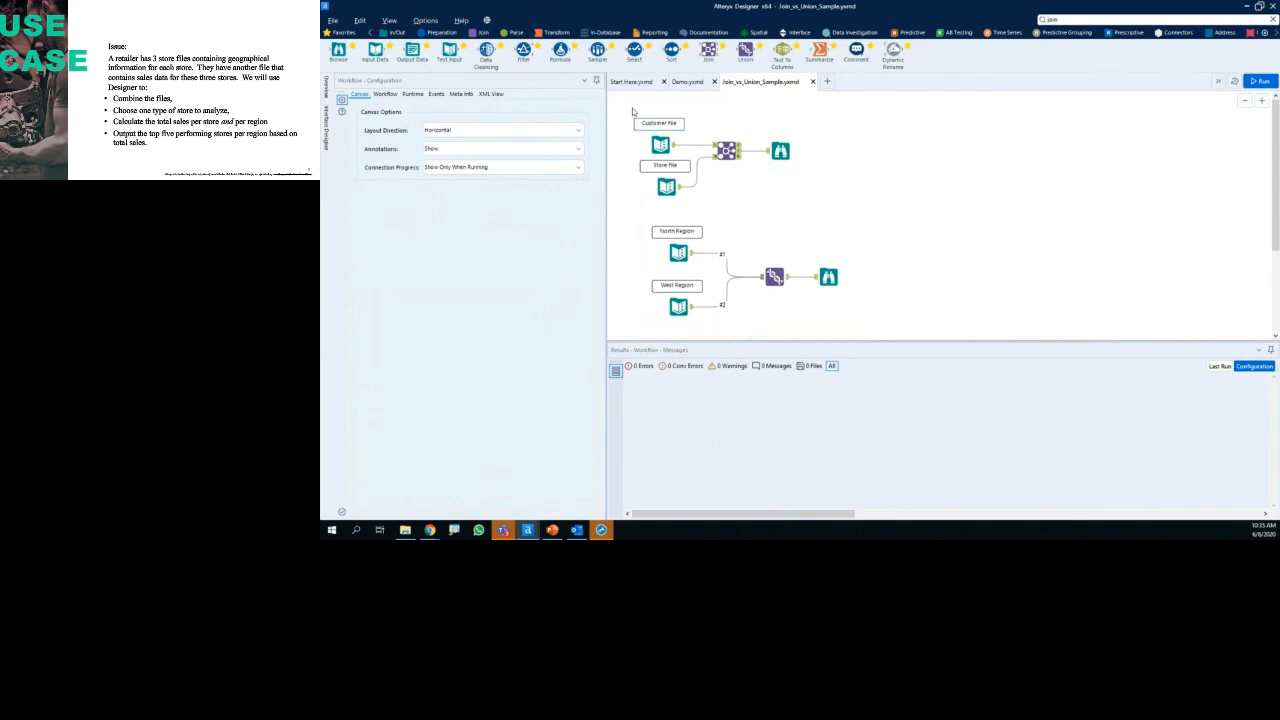
click(660, 145)
click(727, 150)
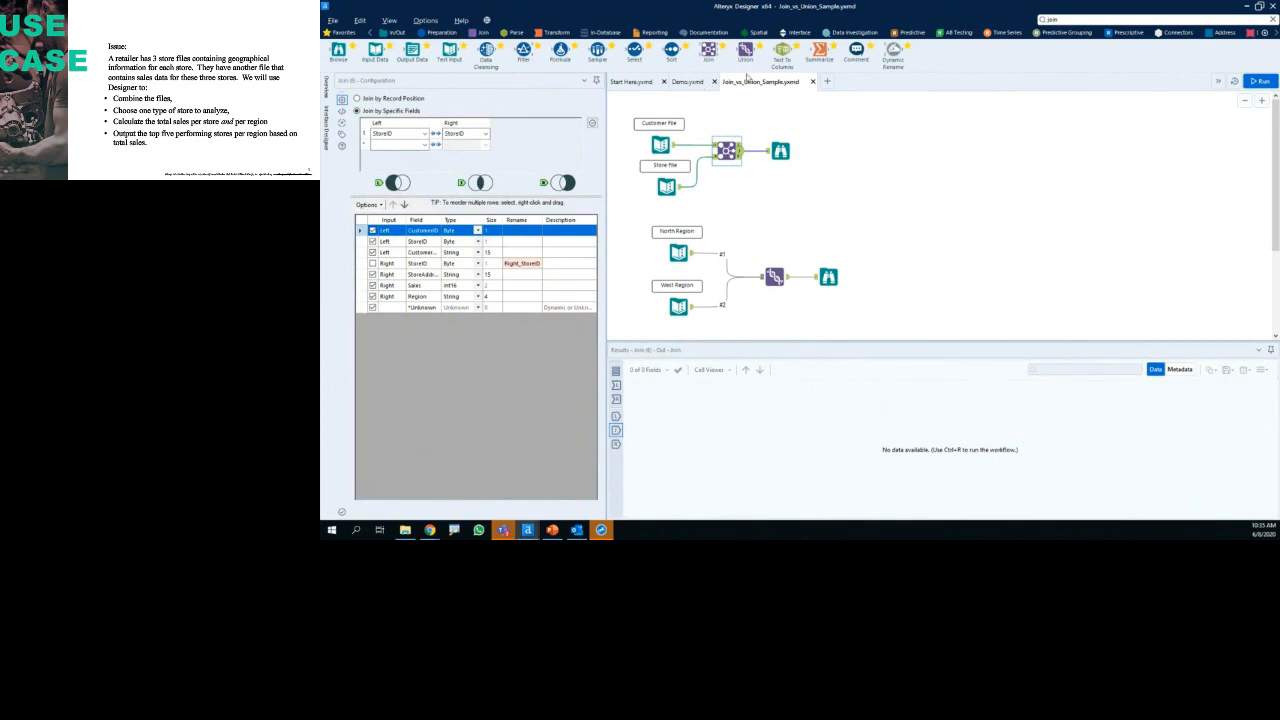
Step: Close the Demo and Join_vs_Union_Sample workflows, and reopen Demo.yxmd from the recent files
click(688, 82)
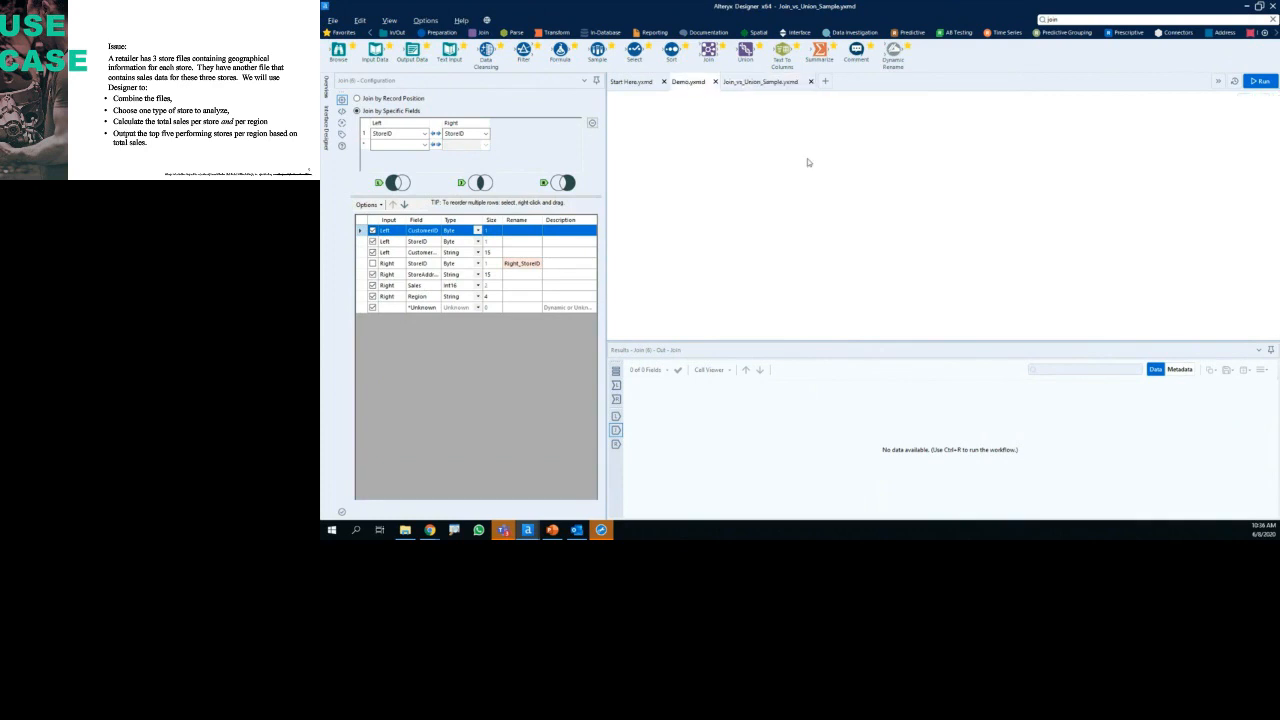
click(715, 82)
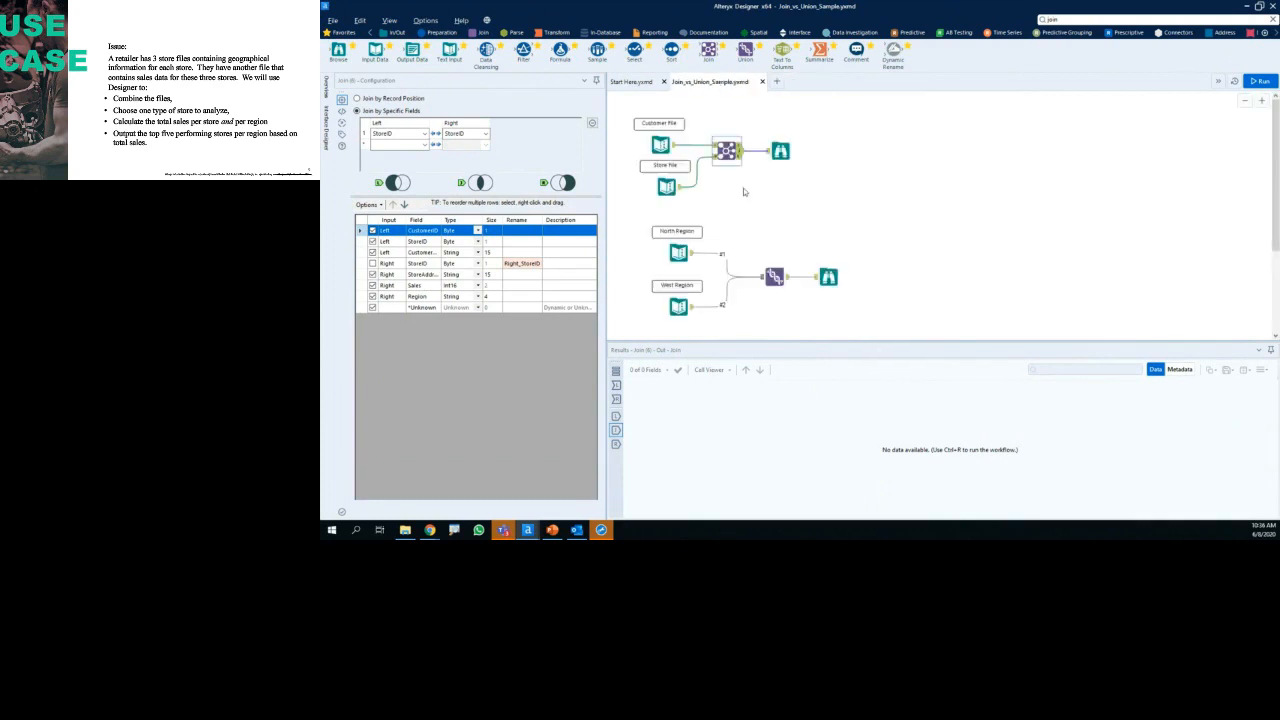
click(762, 82)
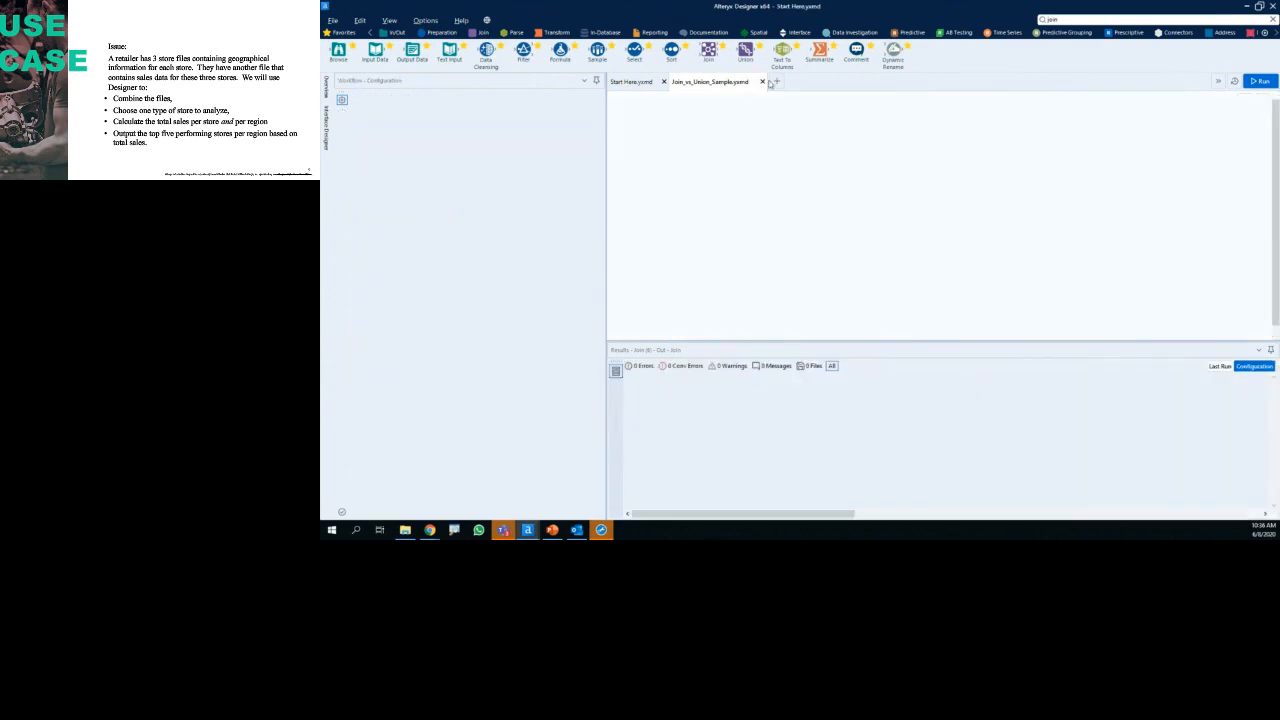
click(332, 20)
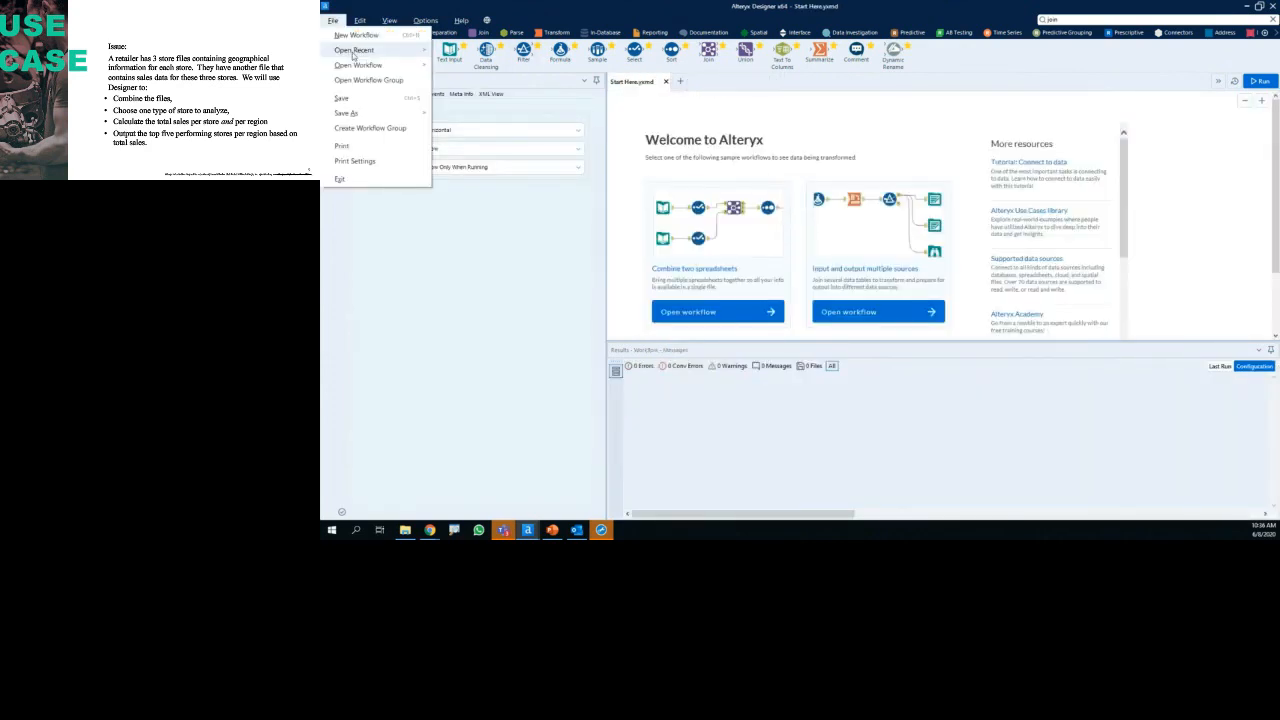
mouse_move(360, 50)
click(456, 52)
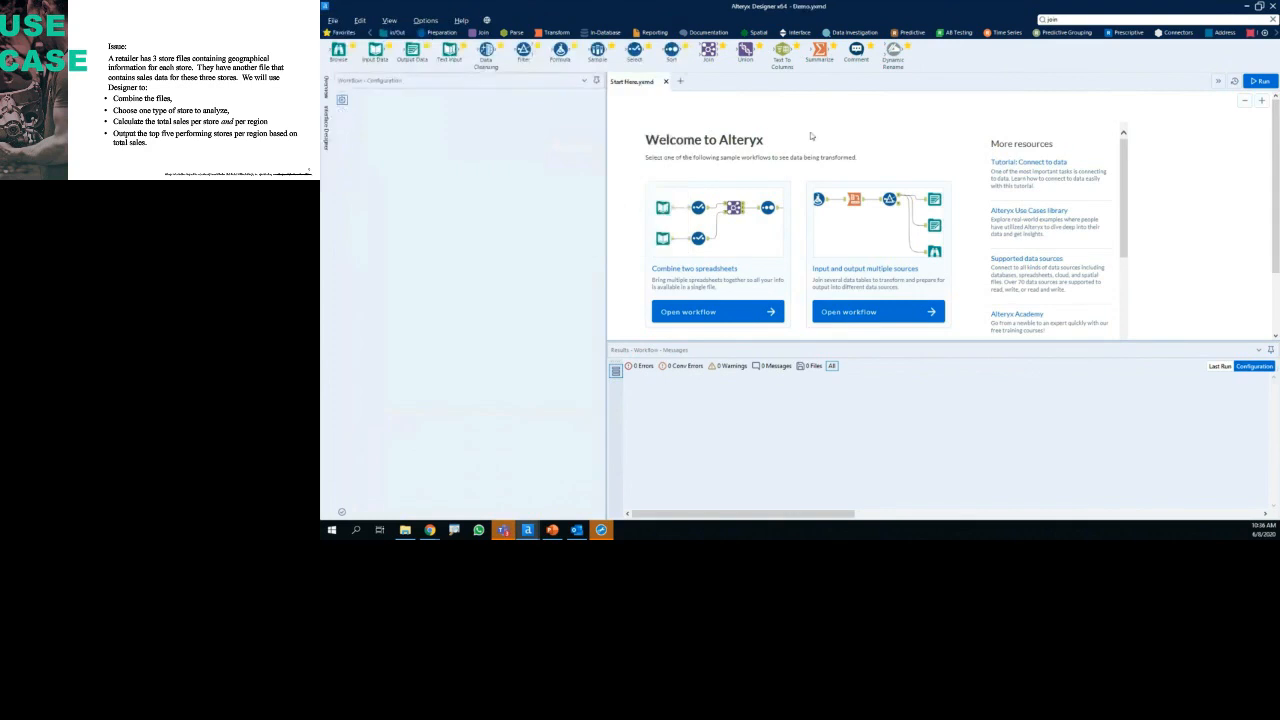
Step: Shrink the results pane to enlarge the canvas, and clear the "join" text from the search field
scroll(862, 170, down, 1)
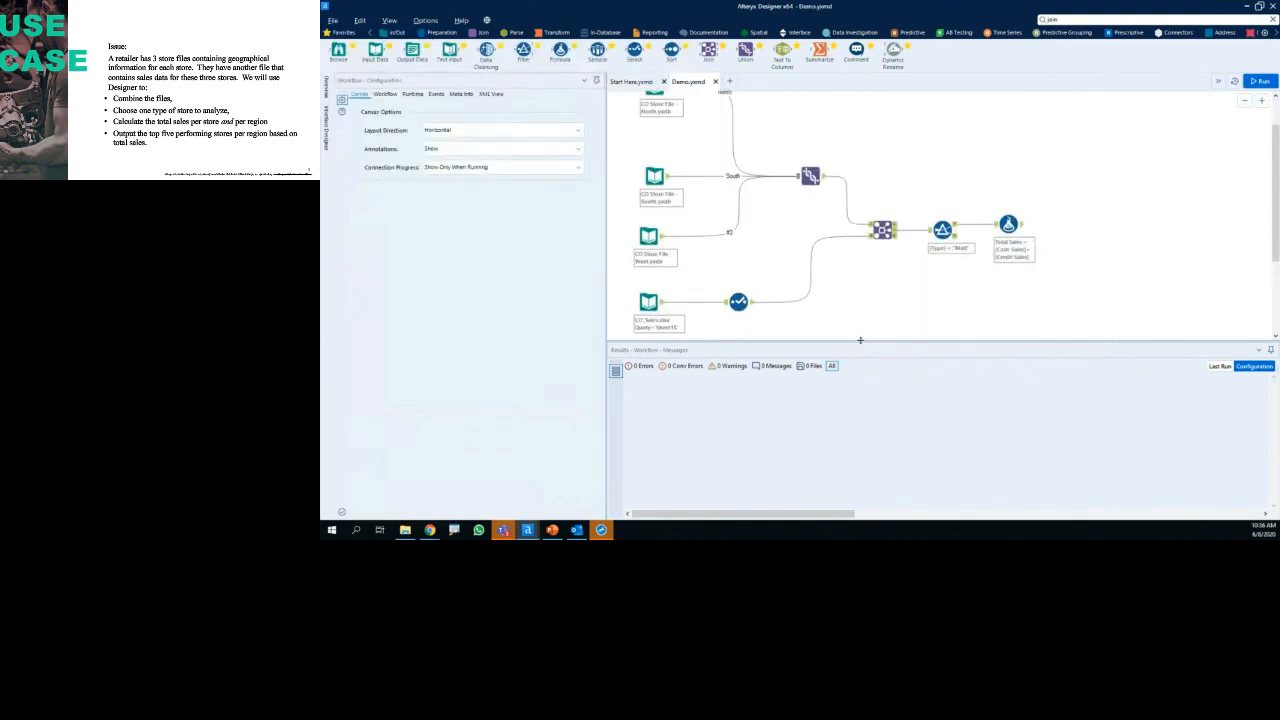
drag(862, 378, 862, 376)
scroll(848, 240, up, 1)
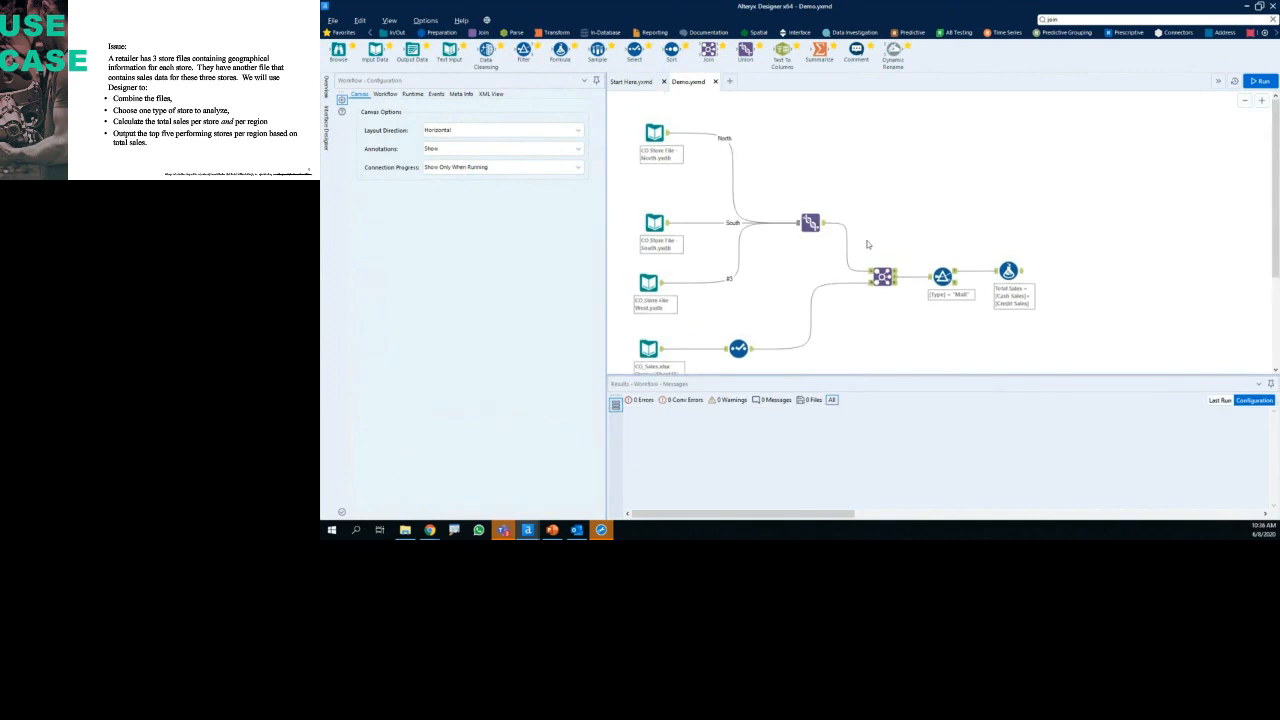
double_click(1090, 21)
key(BackSpace)
scroll(1035, 266, down, 2)
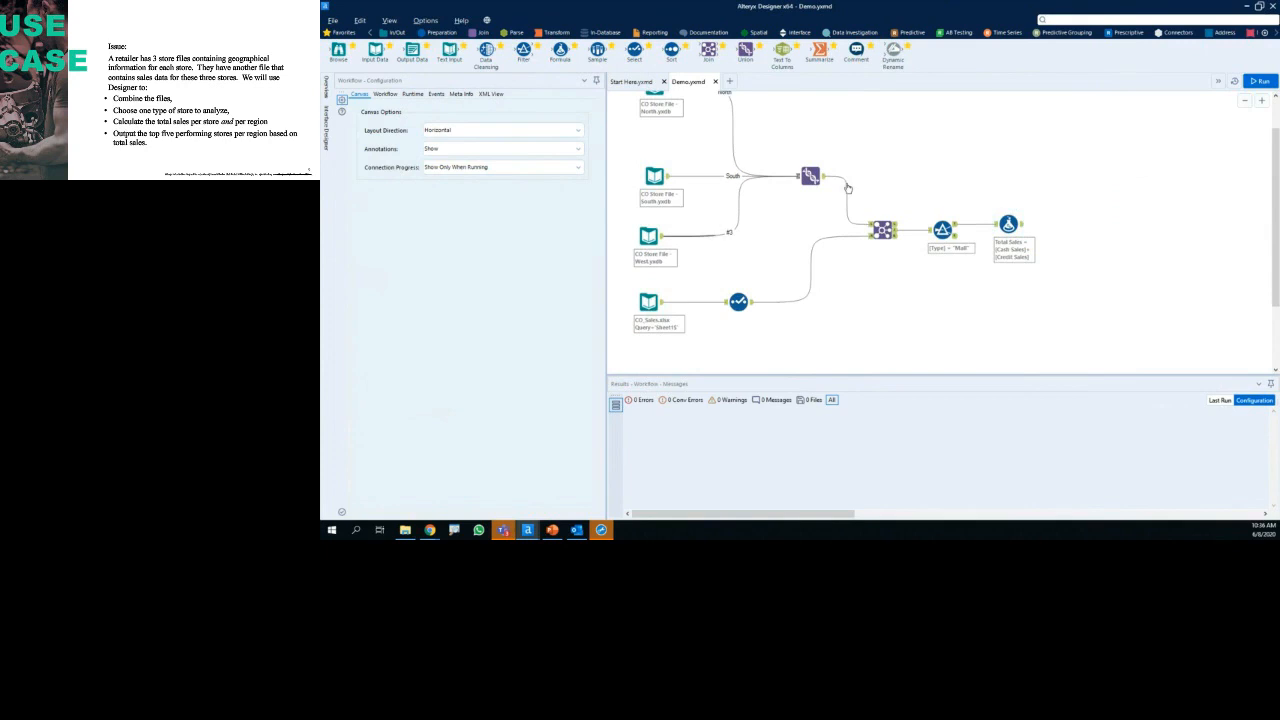
scroll(1040, 219, up, 2)
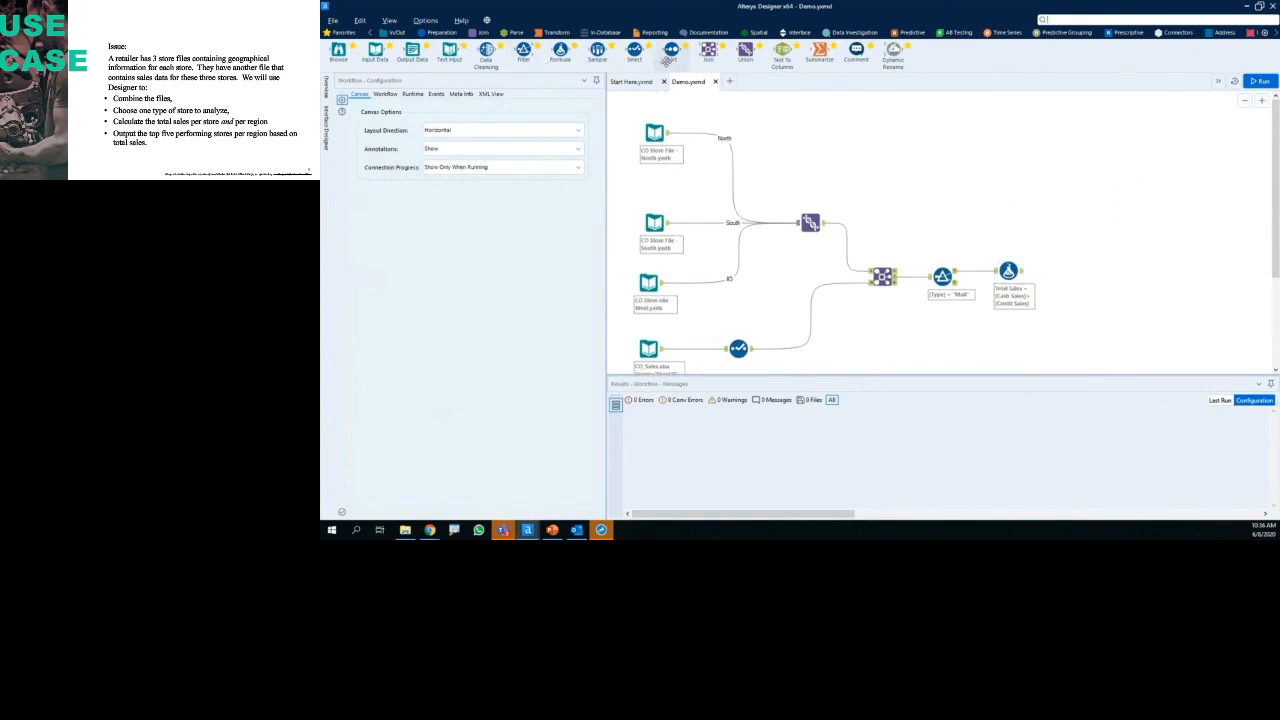
Step: Add a Sort tool connected to the Formula tool's output and open its first sort field for selection
drag(670, 58, 1080, 324)
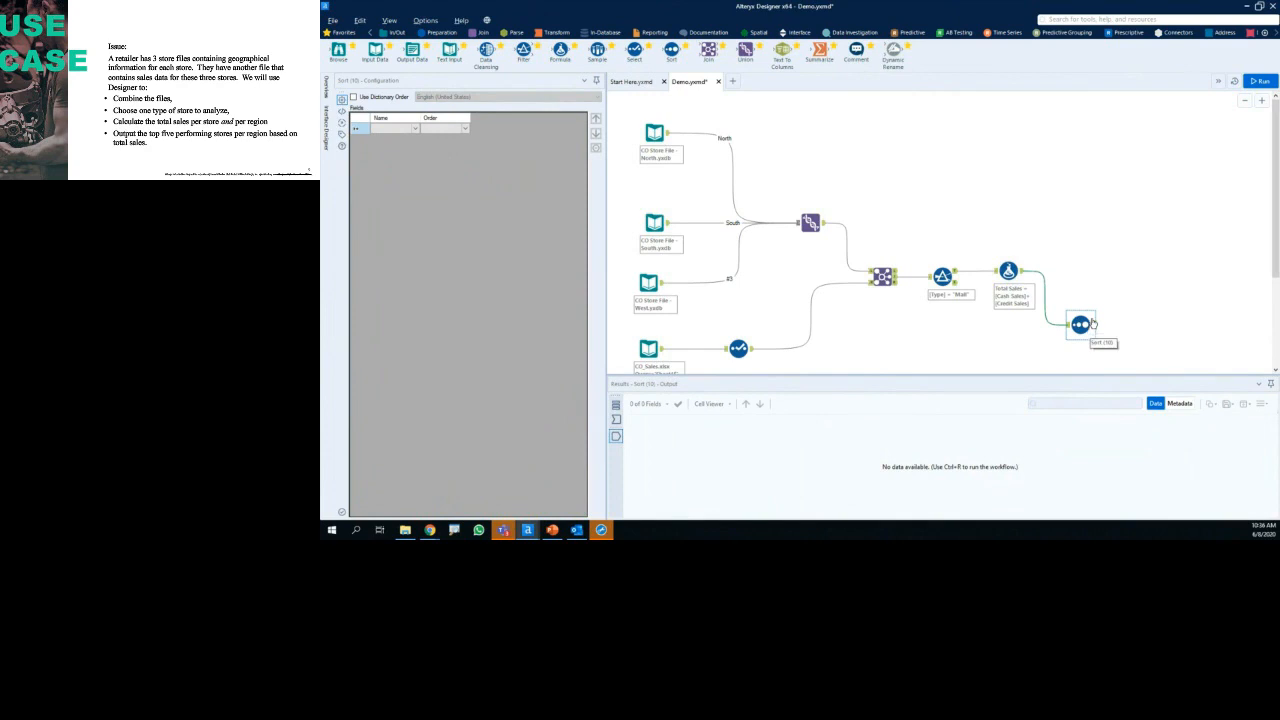
click(616, 420)
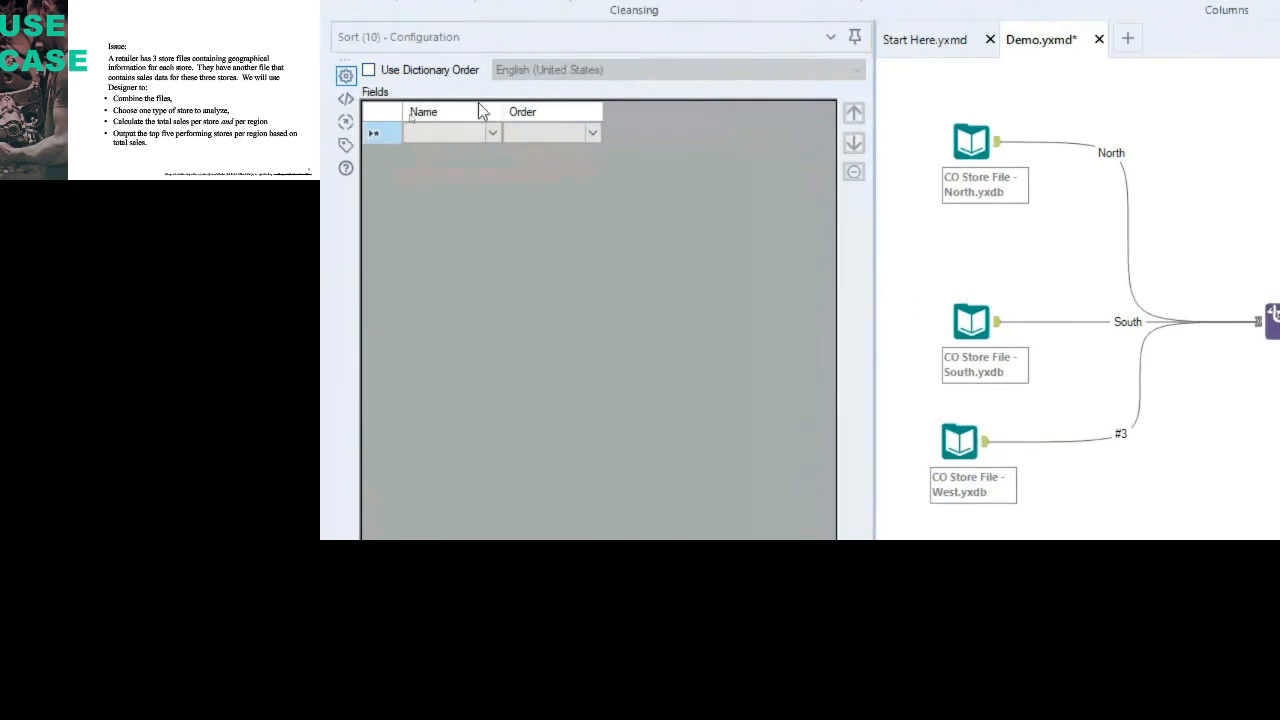
click(492, 133)
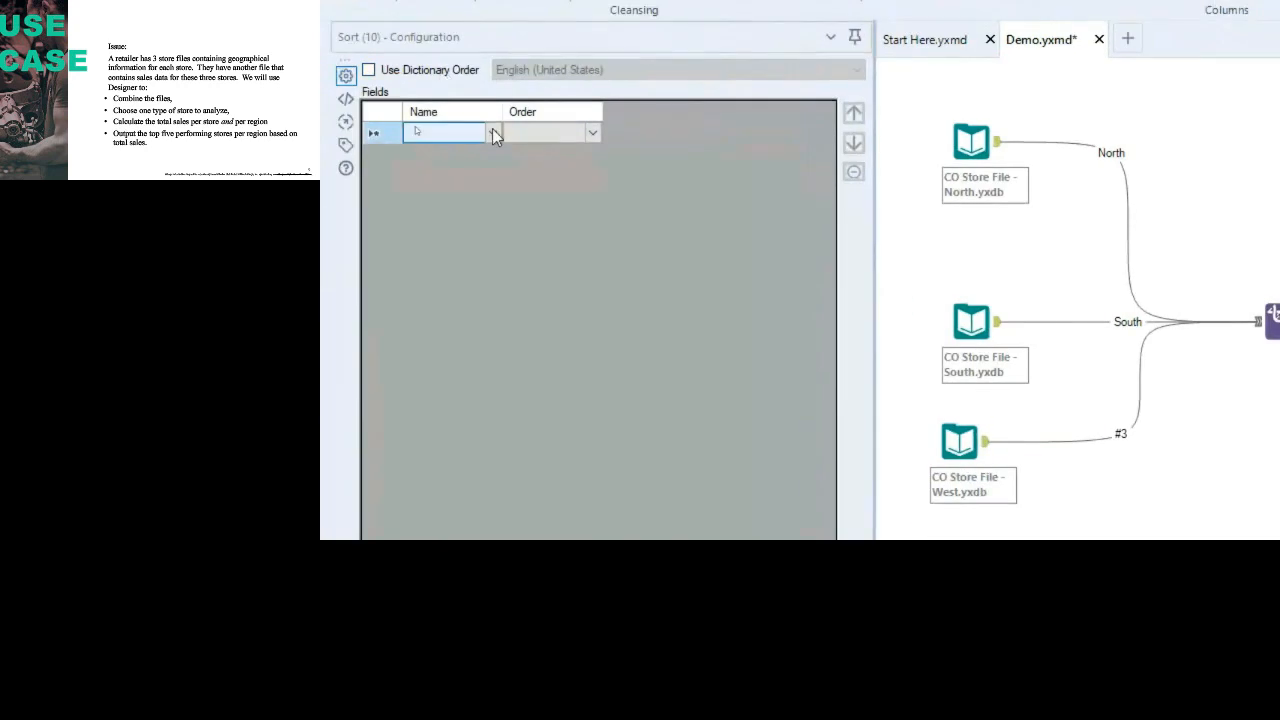
click(493, 133)
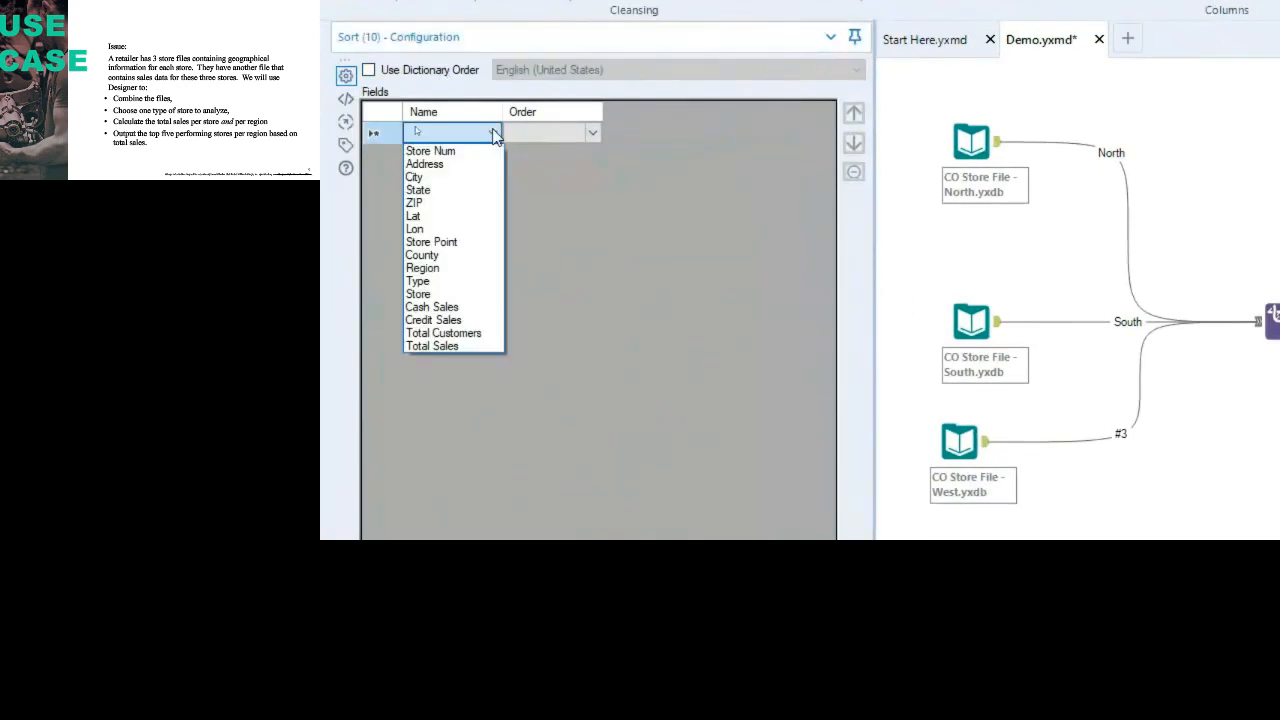
Step: Configure the Sort tool to order by Region ascending and by Total Sales descending
click(476, 270)
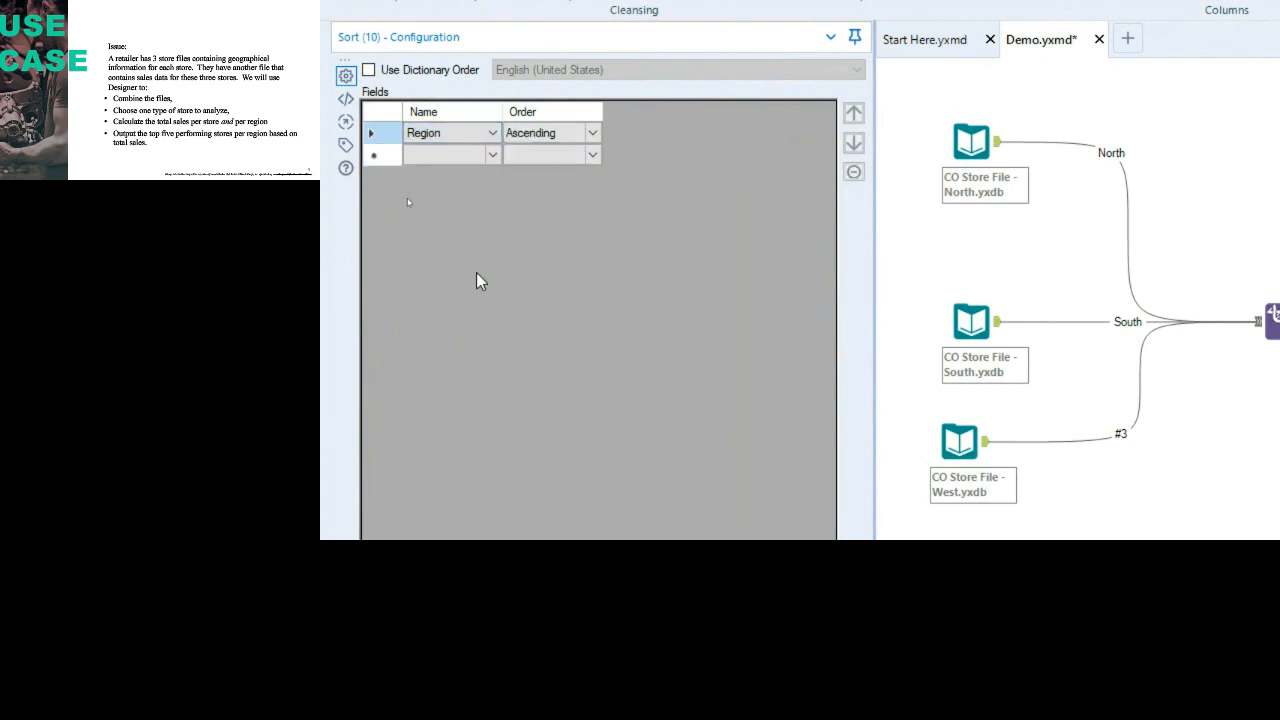
click(492, 157)
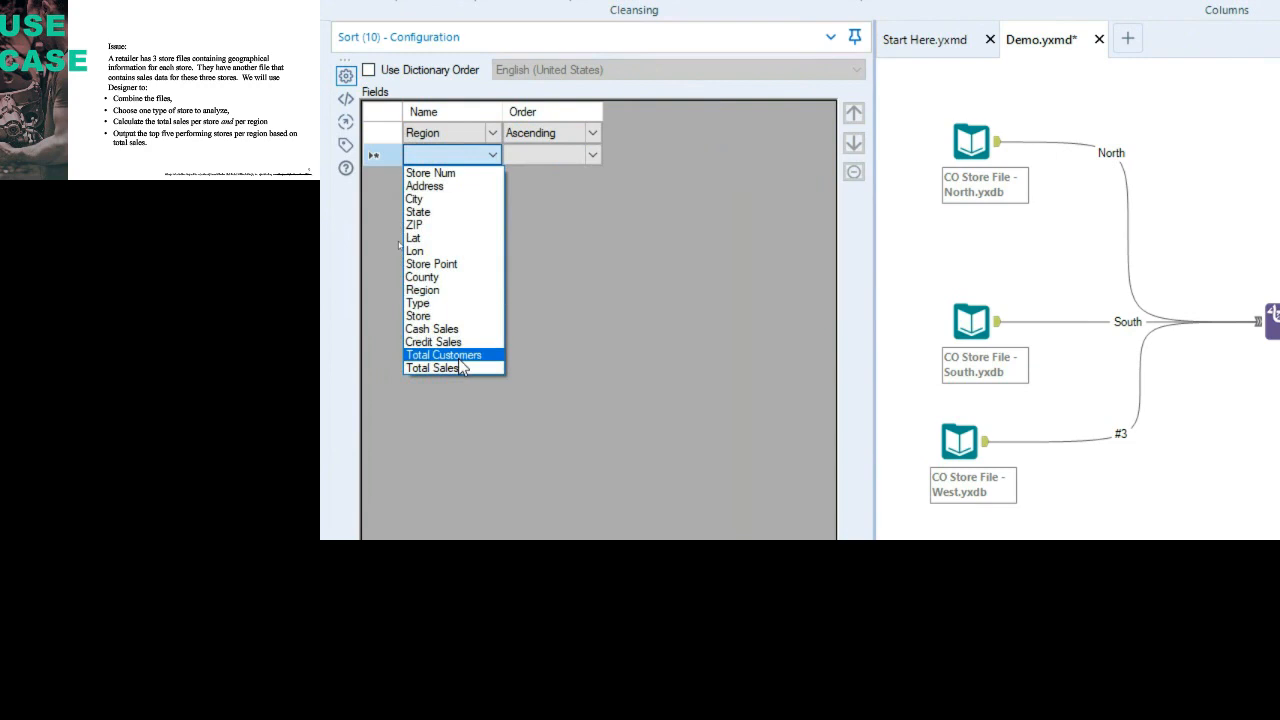
click(460, 367)
click(593, 155)
click(576, 184)
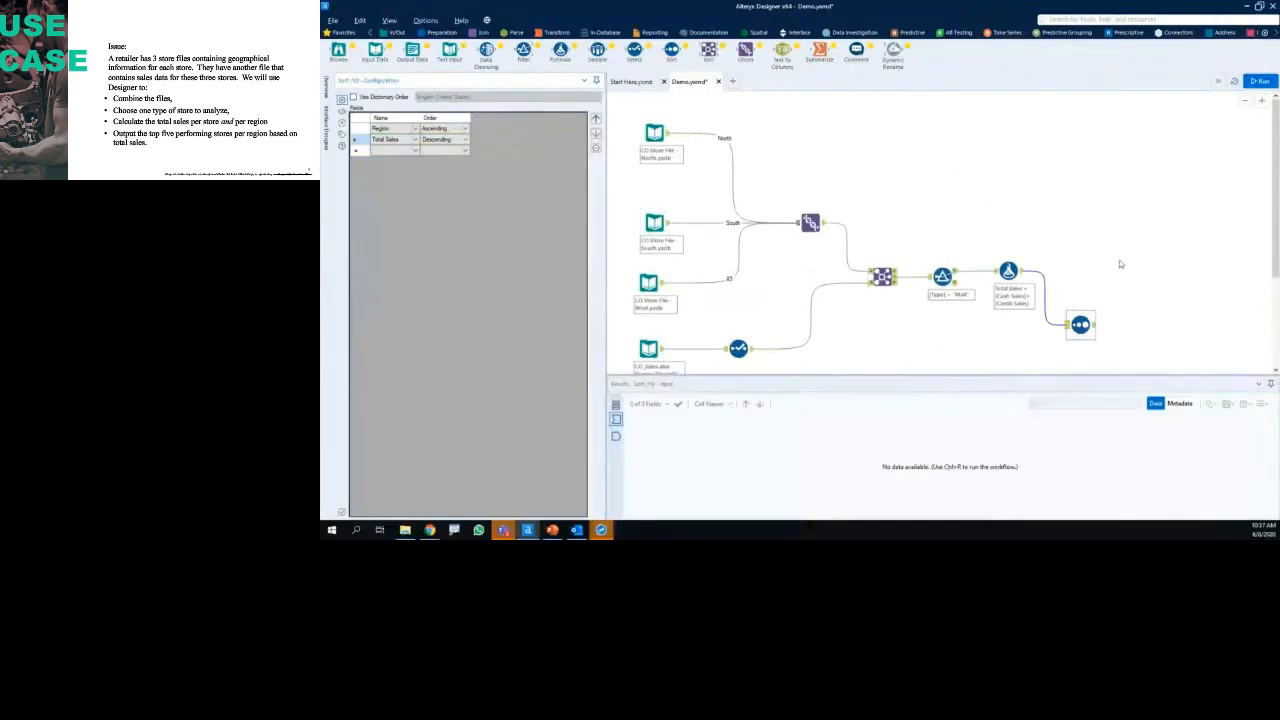
Step: Run the workflow and examine the Sort tool's input data, including the Region and sales columns
click(1246, 92)
key(ctrl+r)
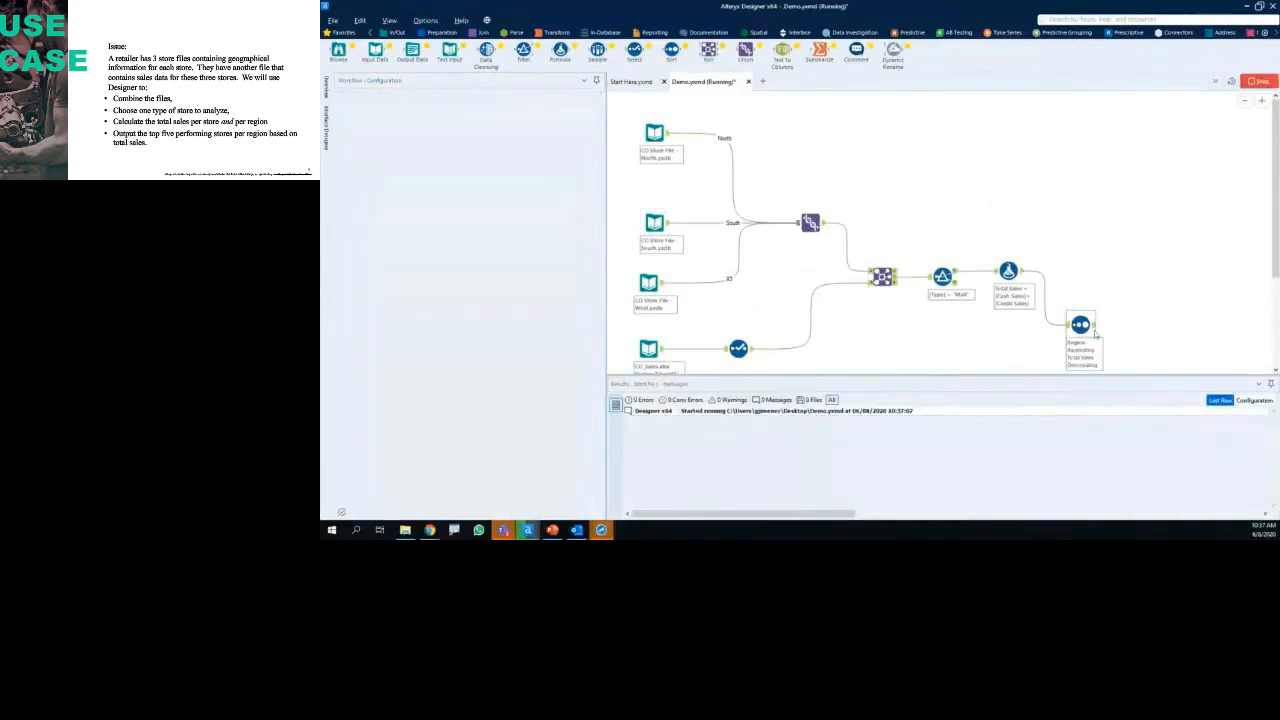
click(617, 421)
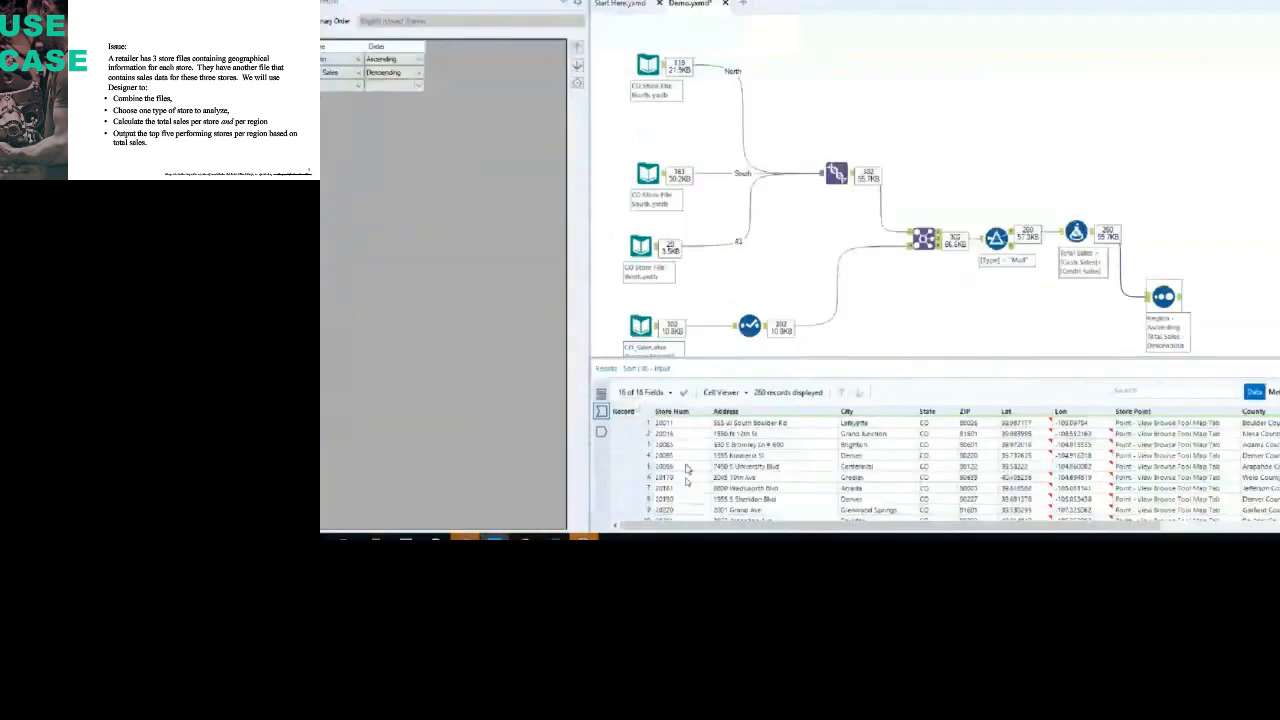
drag(690, 487, 1130, 538)
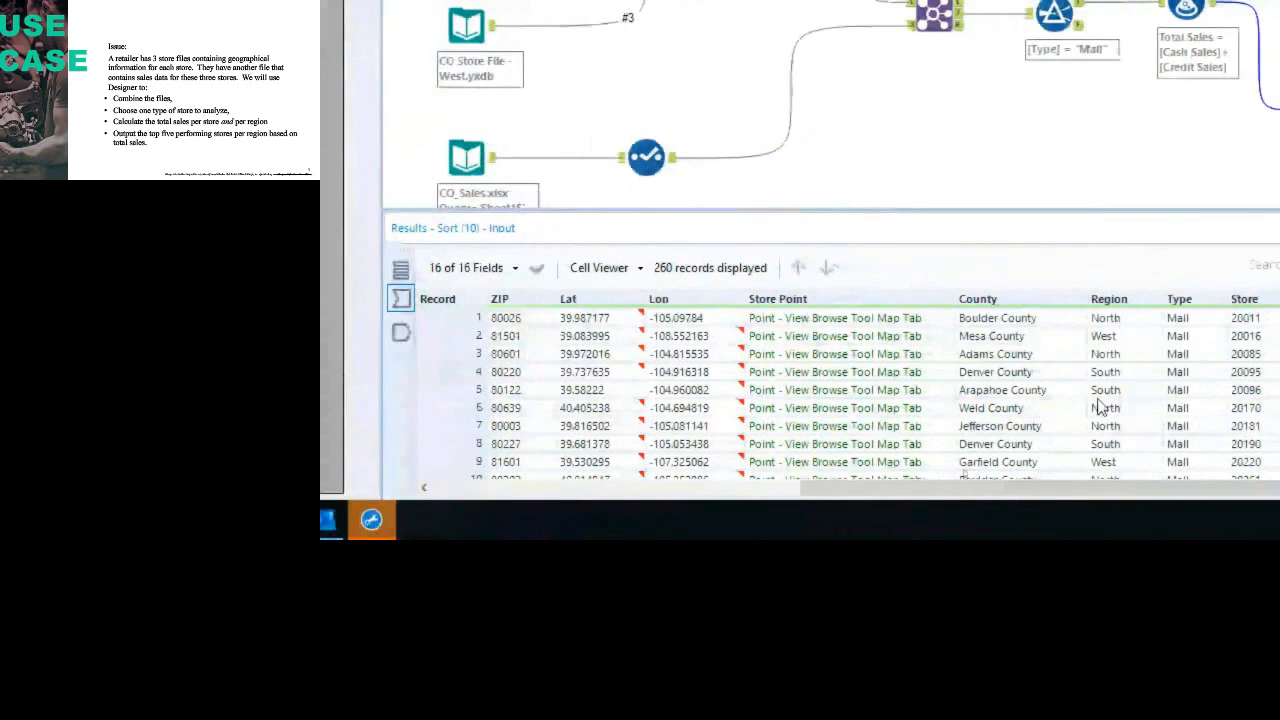
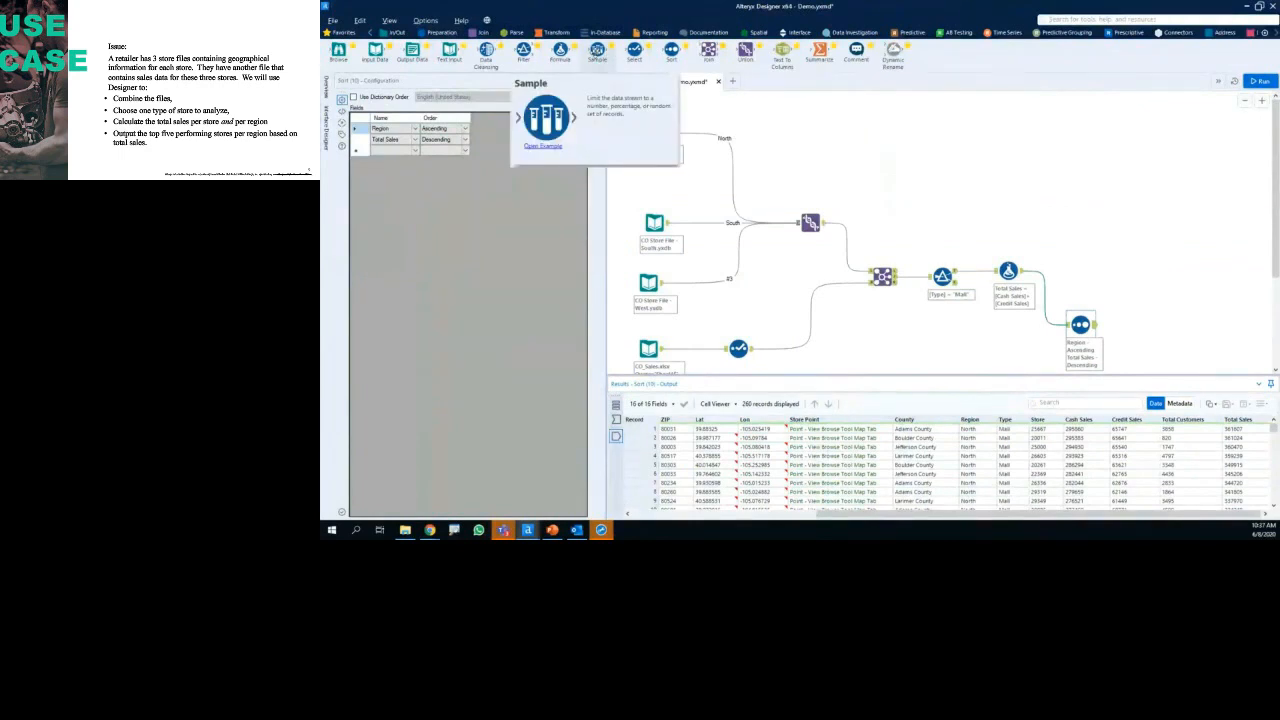
Step: Add a Sample tool after the Sort tool, keeping the first 5 rows grouped by Region
drag(597, 52, 1140, 325)
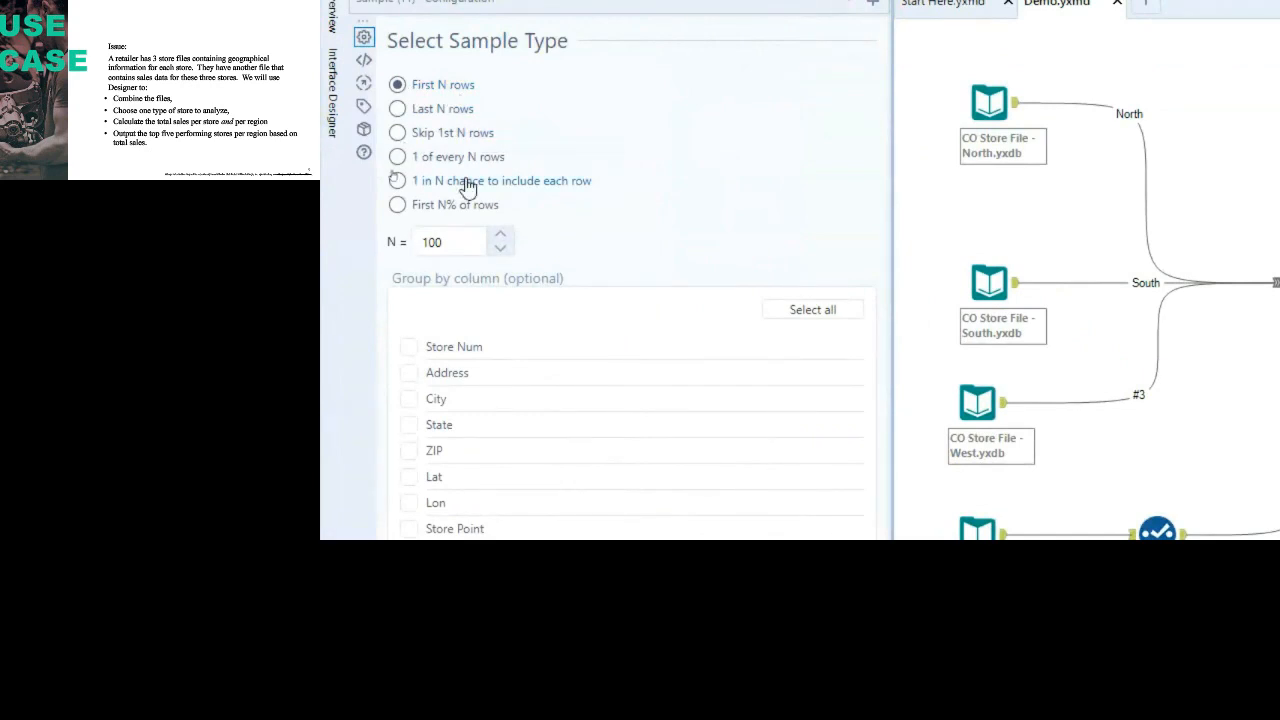
click(470, 248)
key(BackSpace)
key(BackSpace)
key(BackSpace)
text(5)
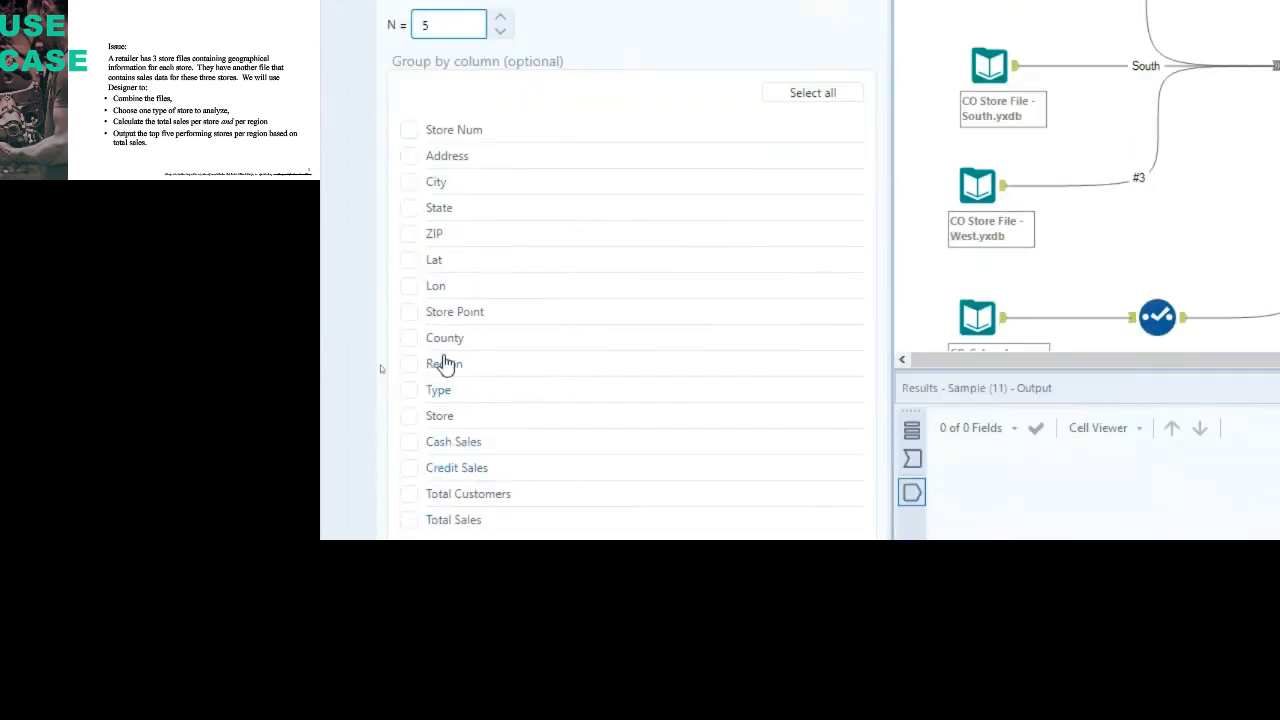
click(410, 368)
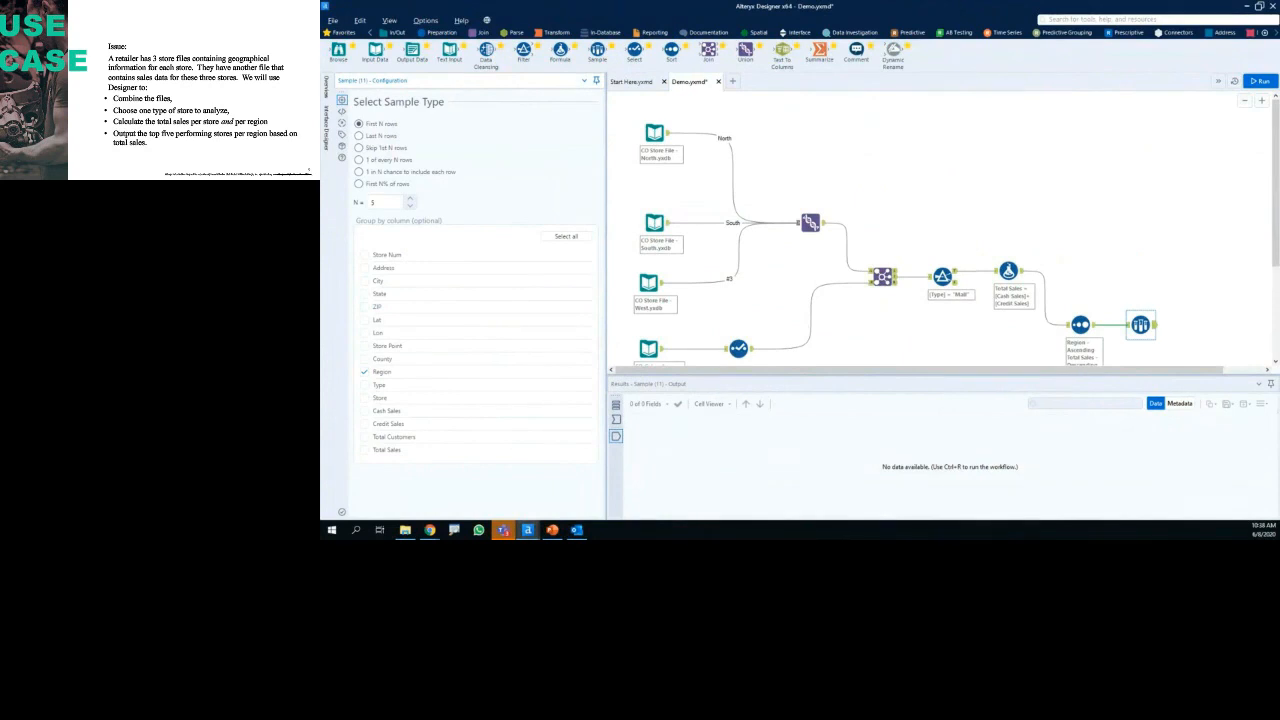
Step: Run the workflow and check the messages of the Sample tool
scroll(1095, 337, down, 2)
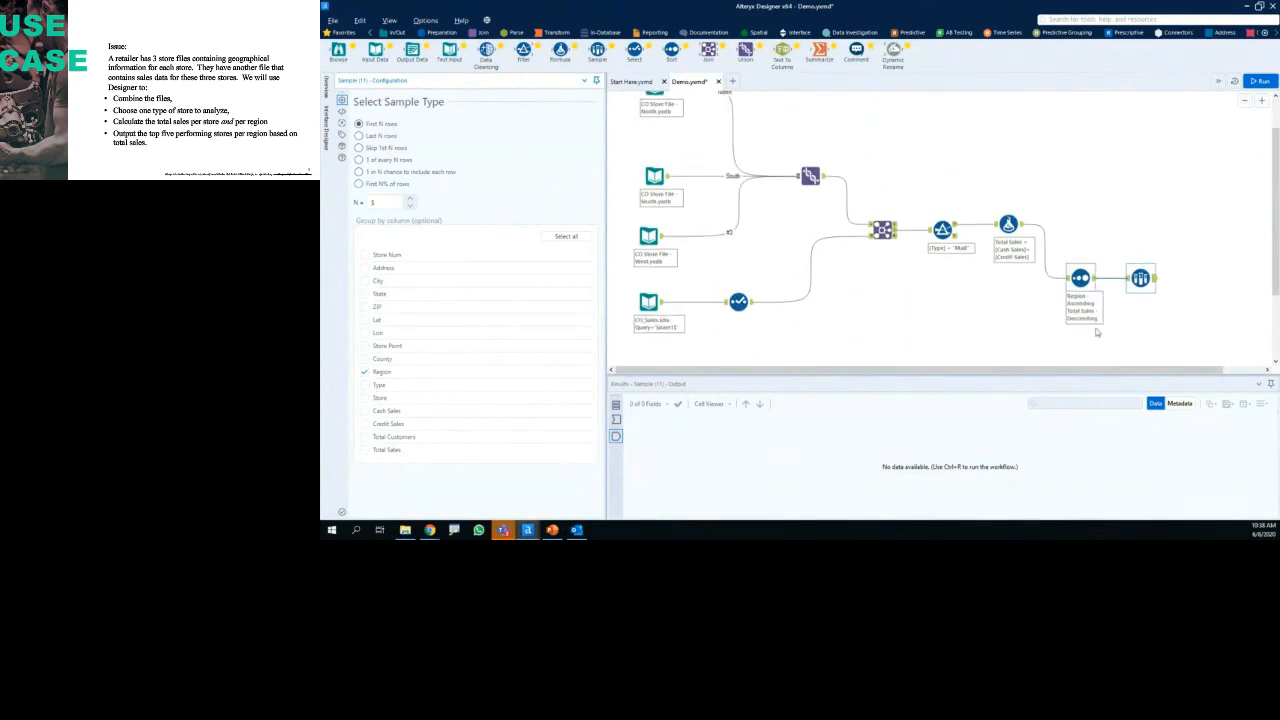
click(1259, 81)
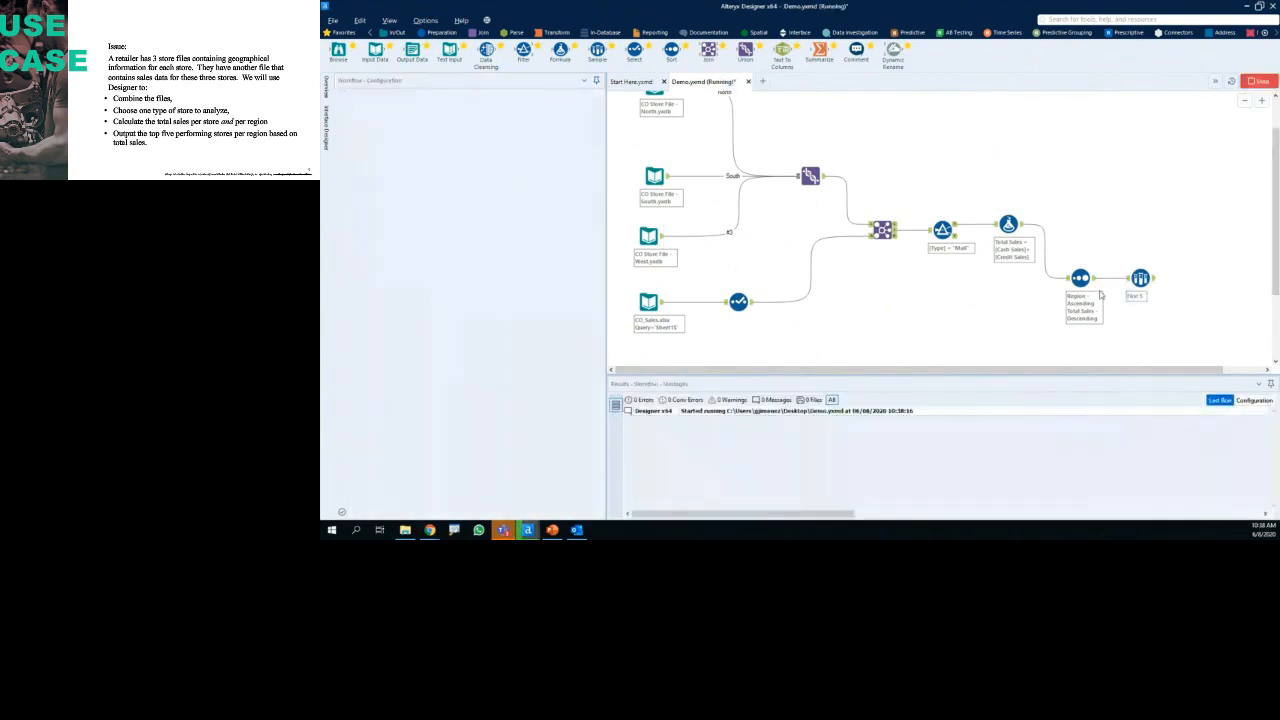
click(1140, 277)
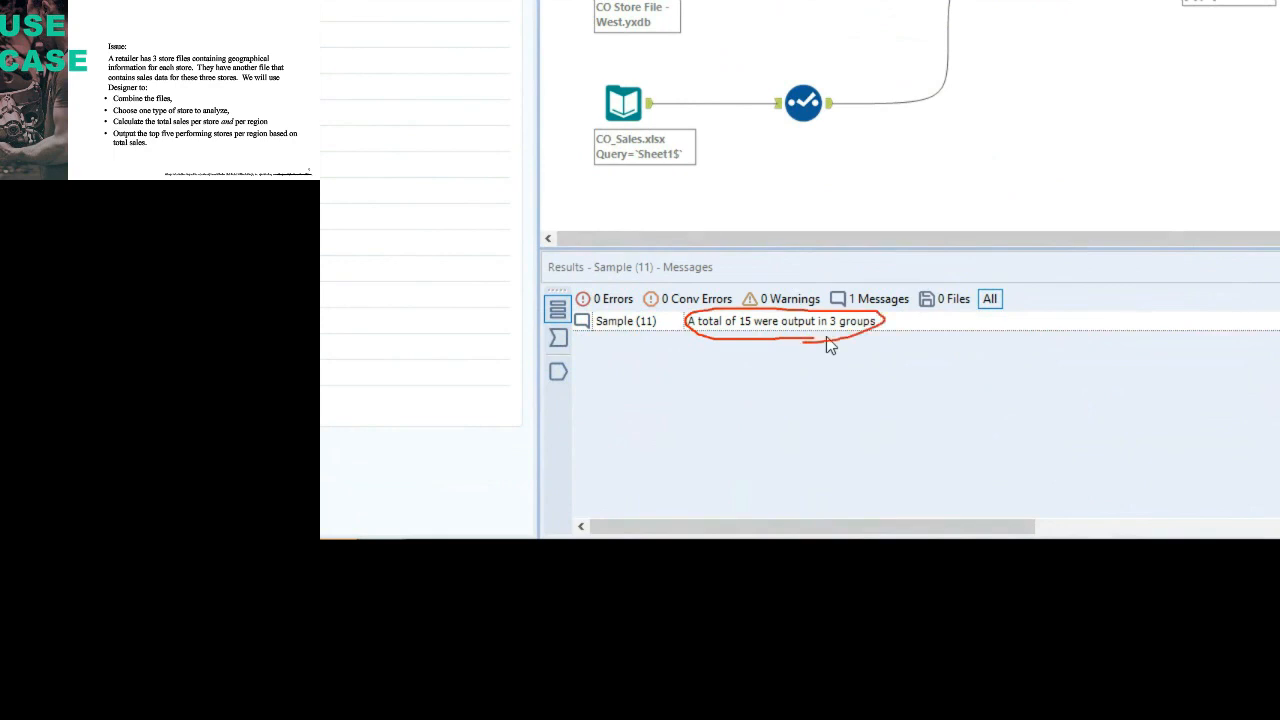
key(Escape)
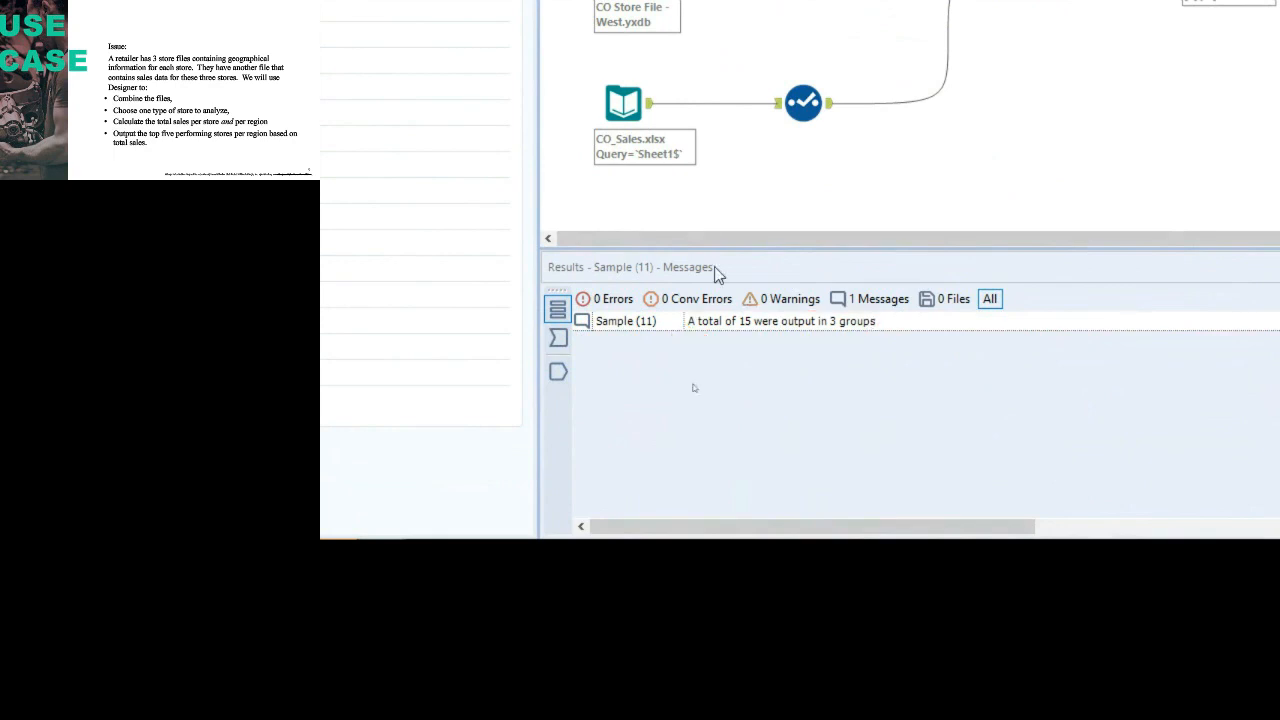
Step: Compare the Sample tool's input records with its output records
click(557, 341)
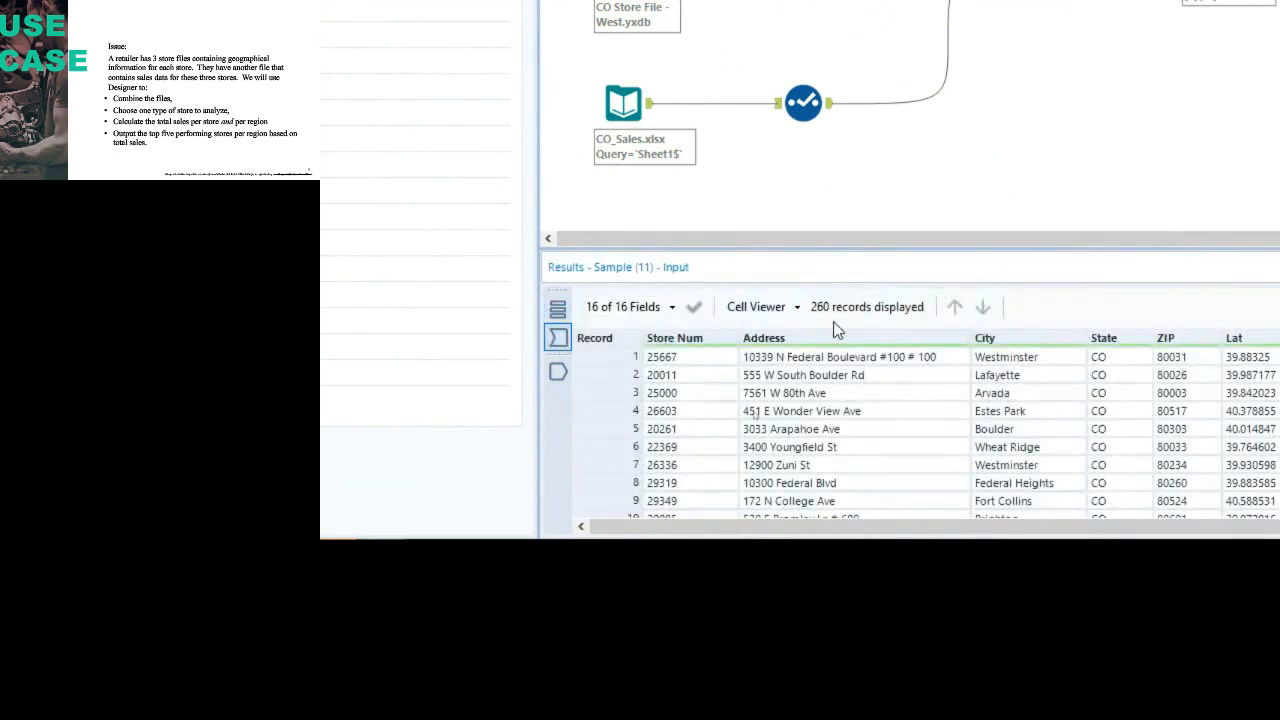
click(558, 371)
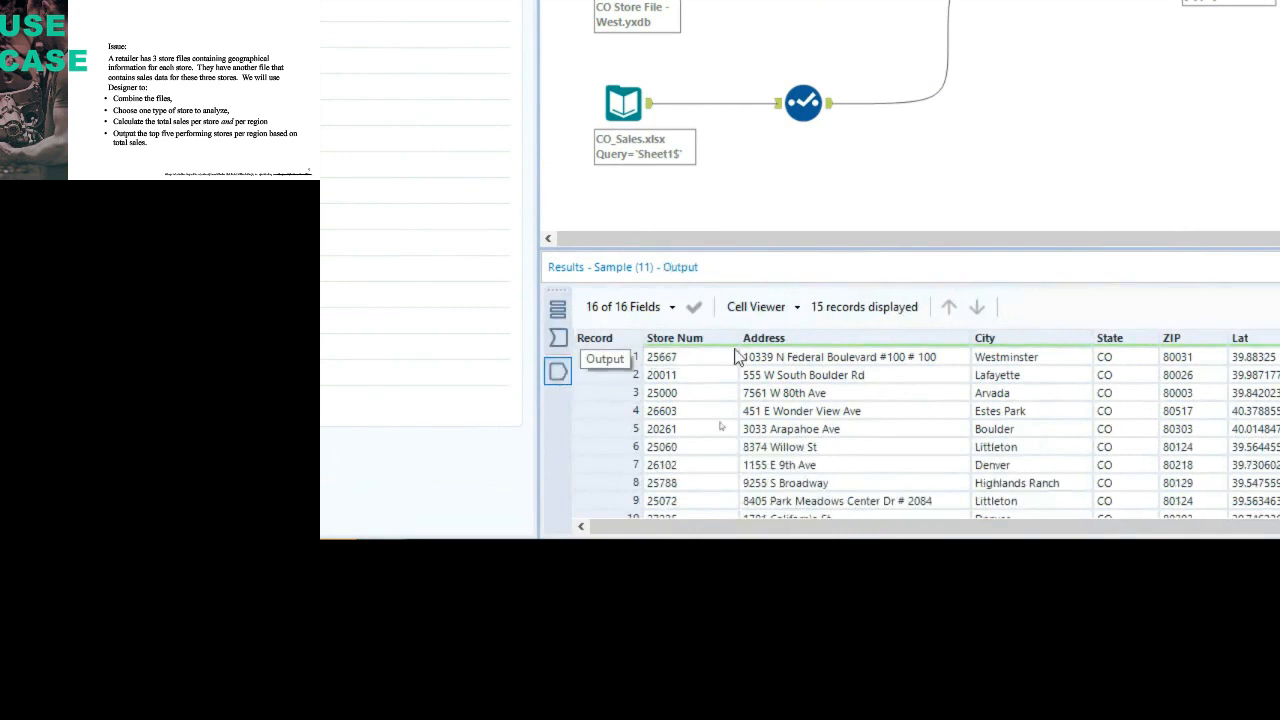
mouse_move(817, 329)
mouse_down()
mouse_move(804, 324)
mouse_move(835, 340)
mouse_up()
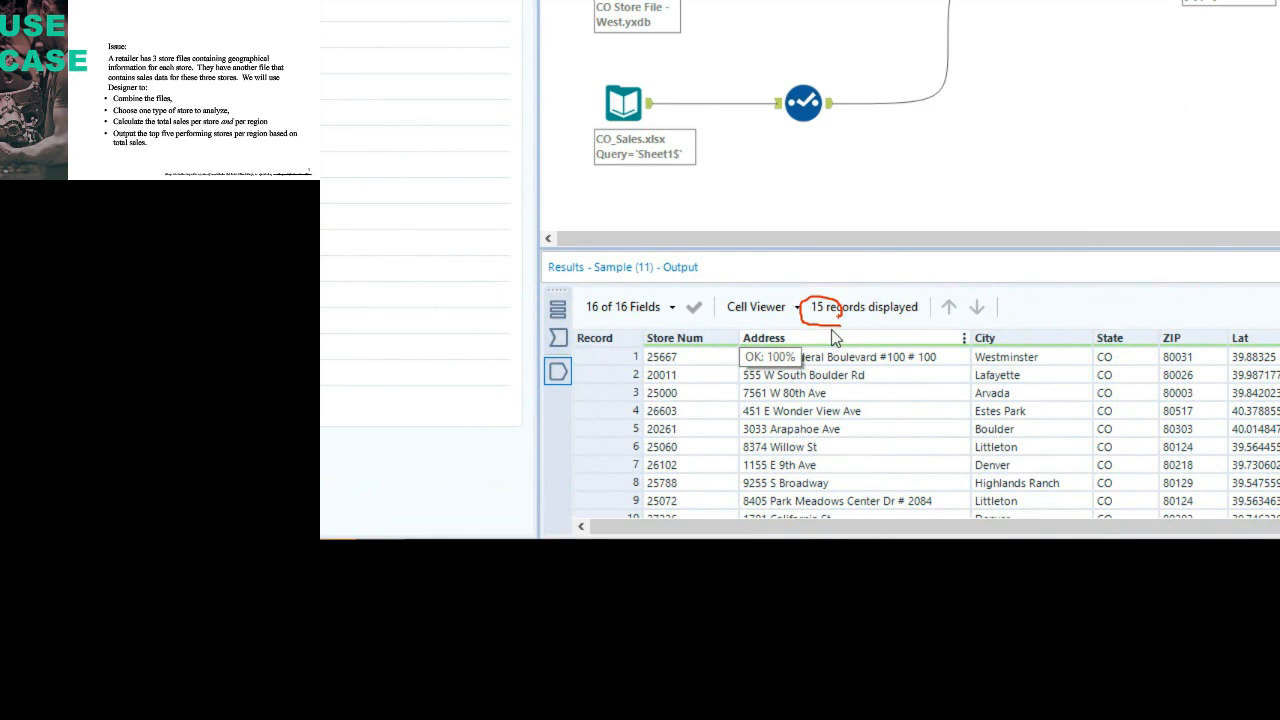
key(Escape)
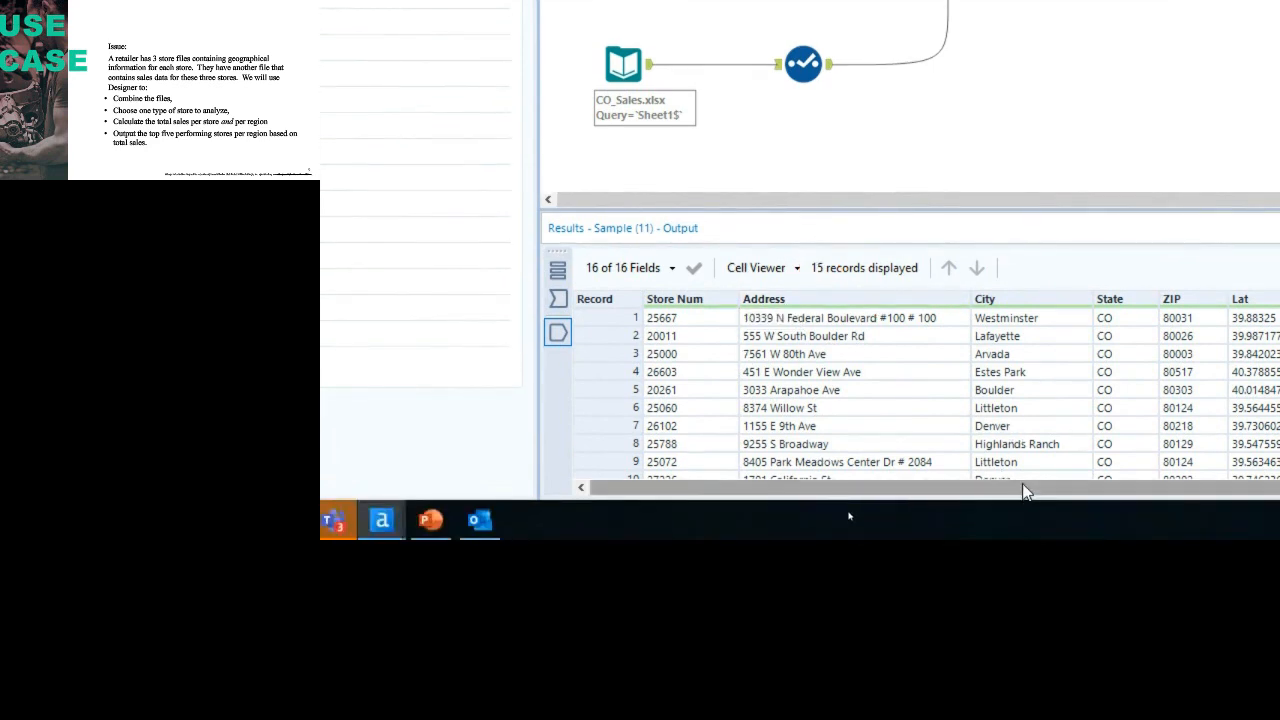
key(Escape)
Step: Look across the columns of the Sample tool's output as far as Total Sales
click(919, 466)
key(Right)
key(Right)
key(Right)
key(Right)
key(Right)
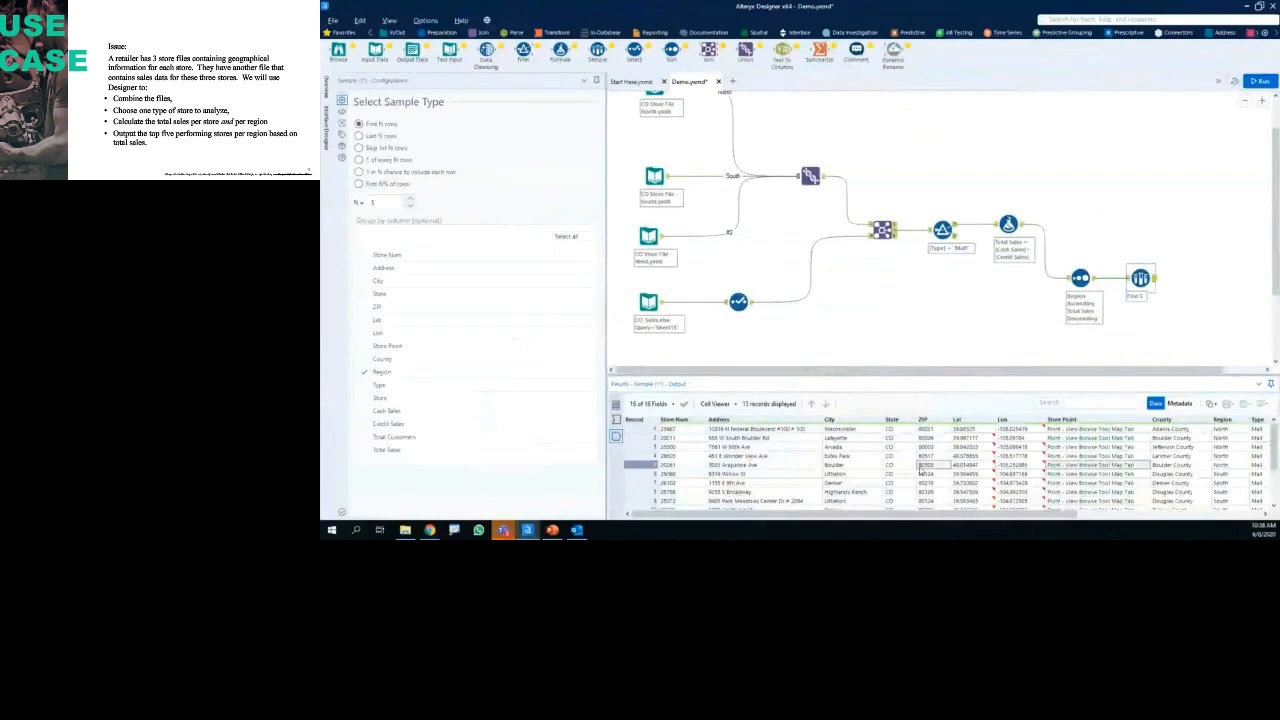
key(Right)
key(Right)
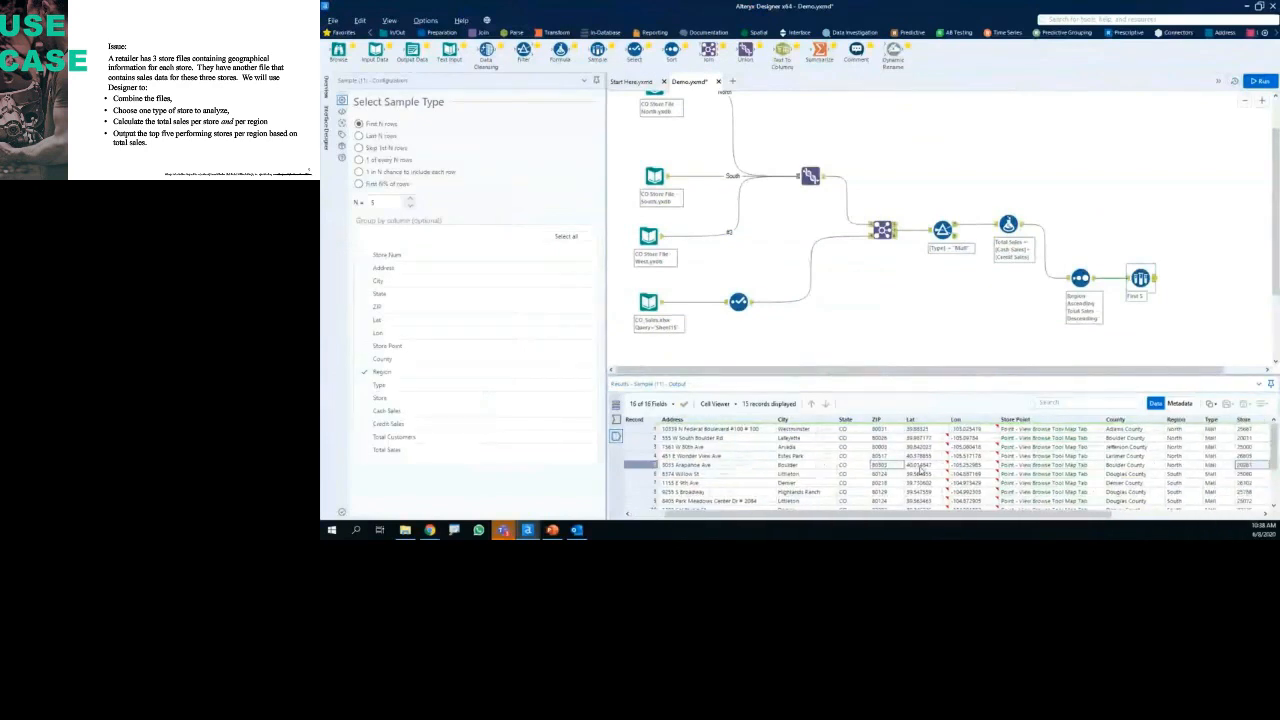
key(Right)
key(Right)
key(Right)
key(Right)
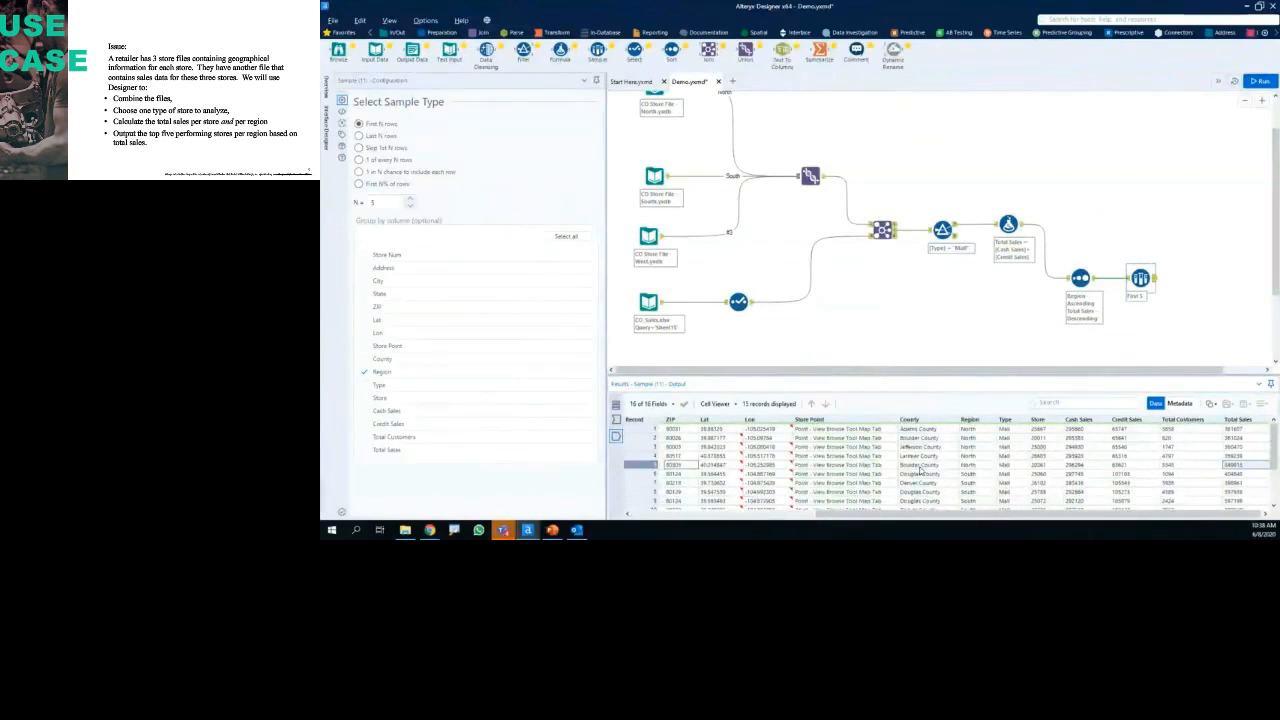
Step: Deselect all fields in the Join tool's configuration
click(881, 230)
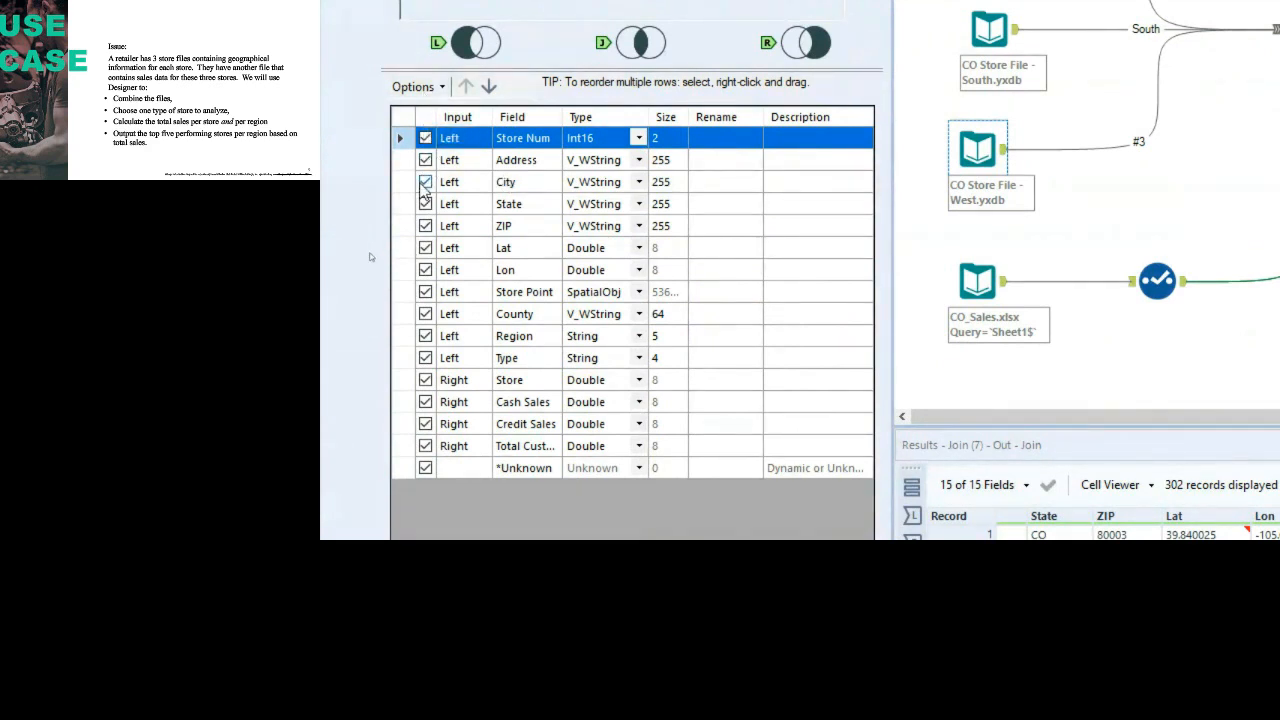
click(432, 90)
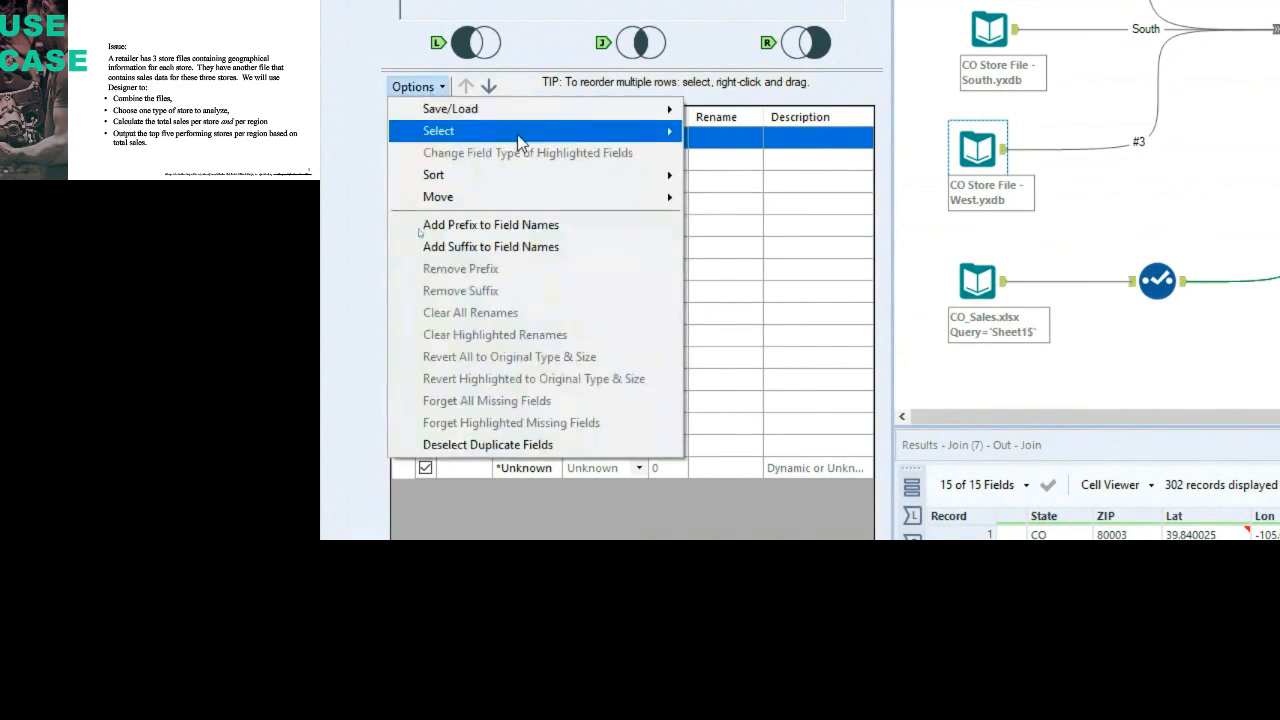
mouse_move(517, 134)
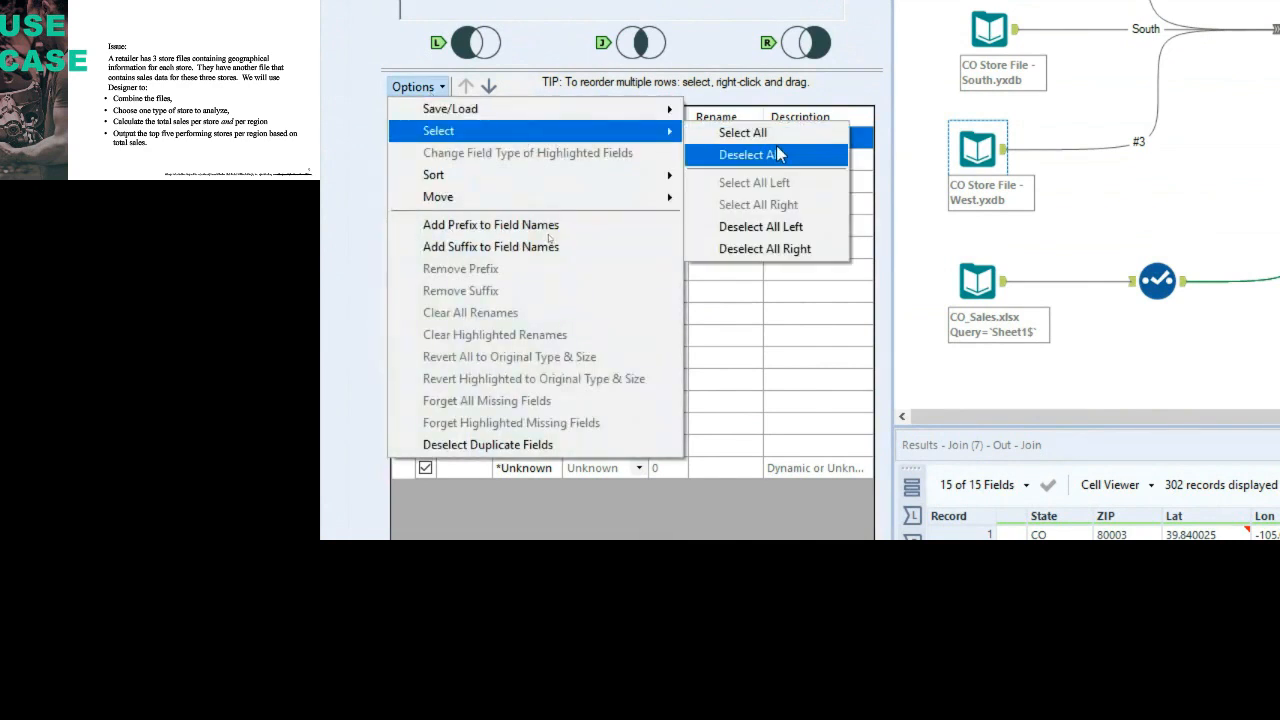
click(817, 160)
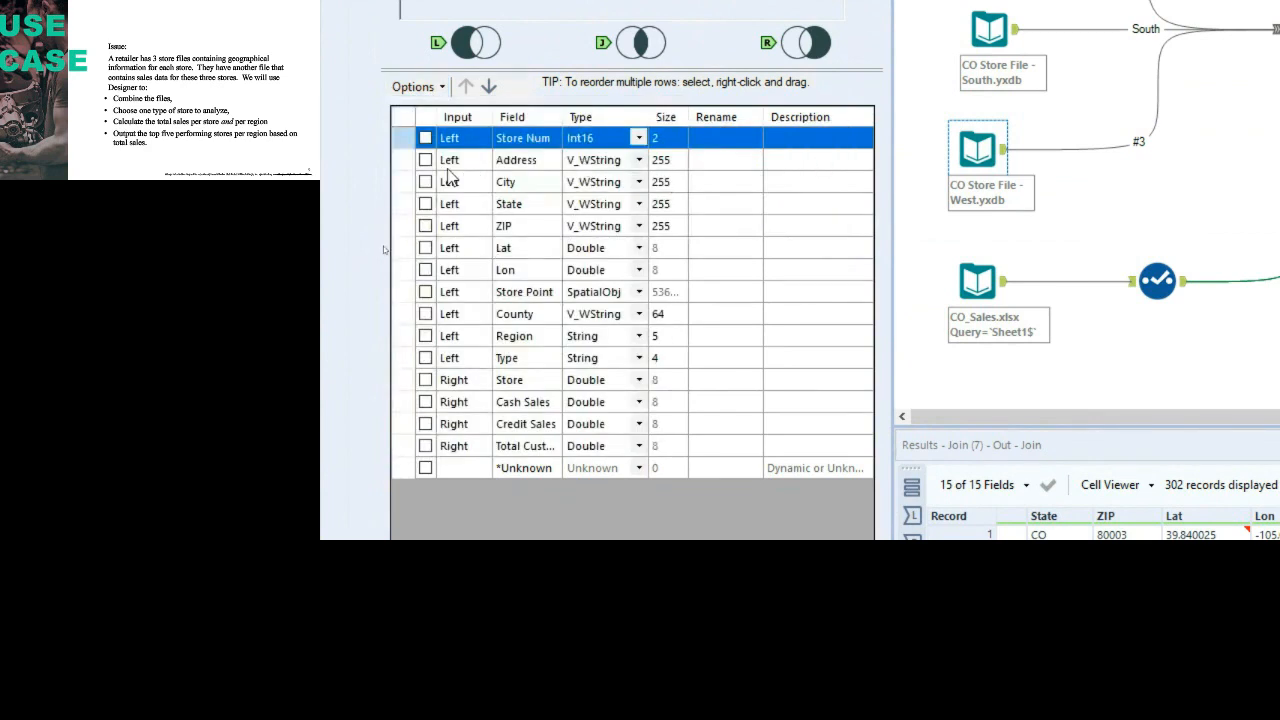
Step: Include only Store Num, Region, Type, Cash Sales, Credit Sales and Total Customers in the Join tool's output
click(425, 139)
click(426, 338)
click(426, 337)
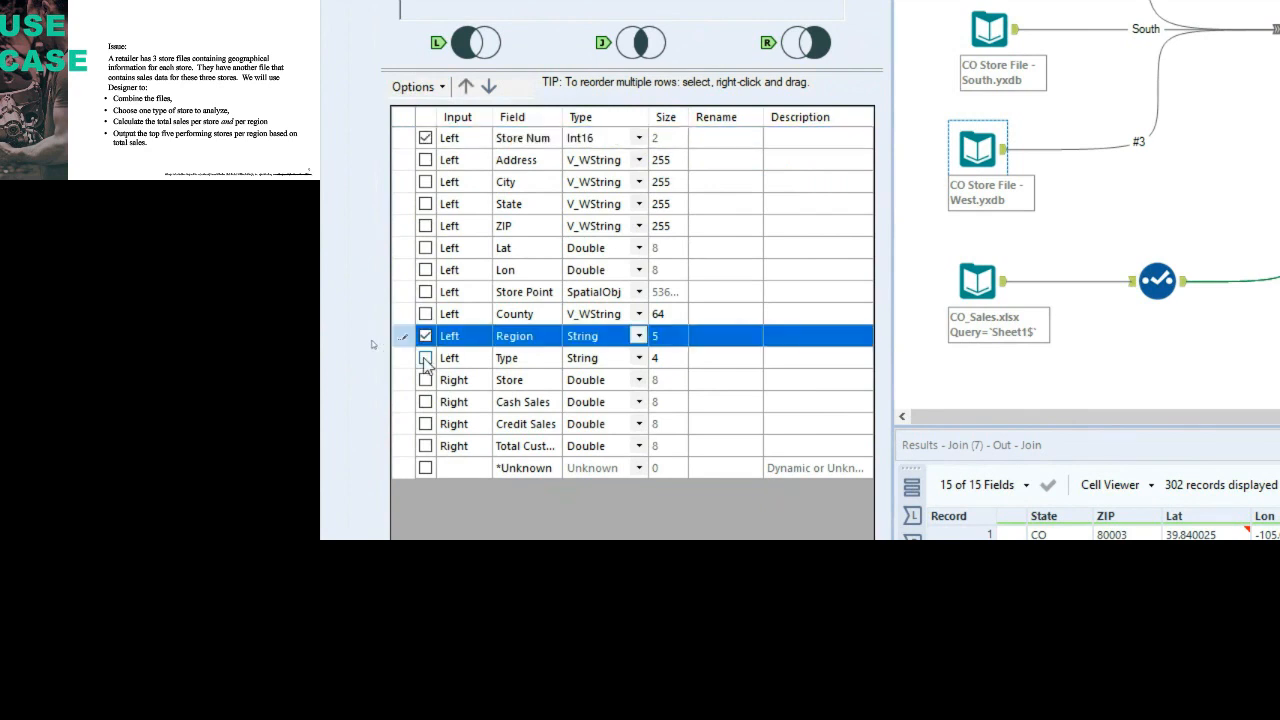
click(425, 360)
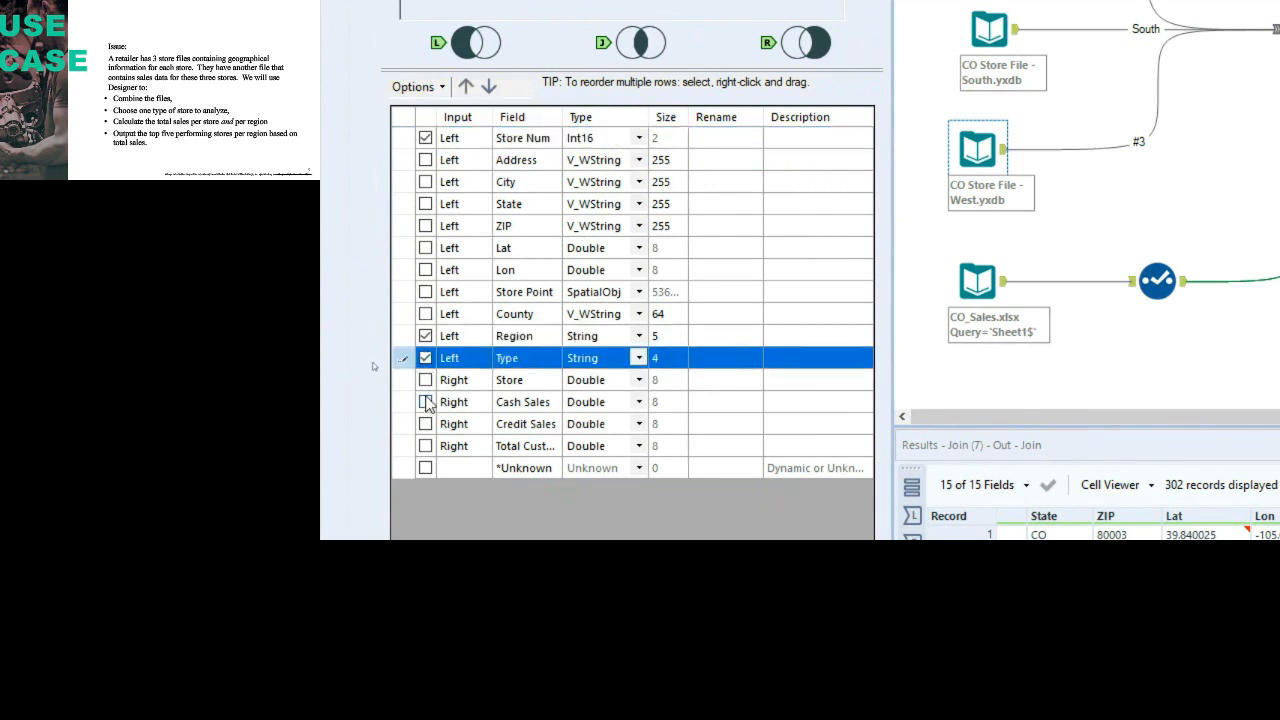
click(426, 403)
click(425, 424)
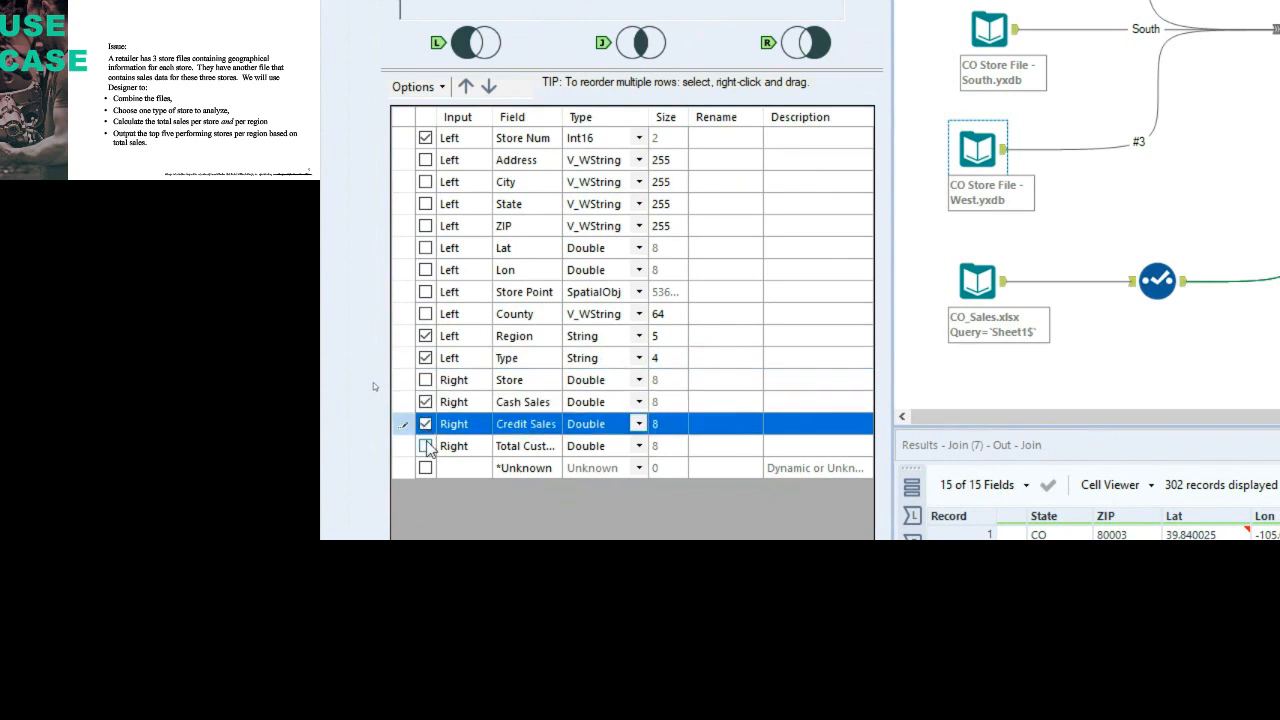
click(425, 446)
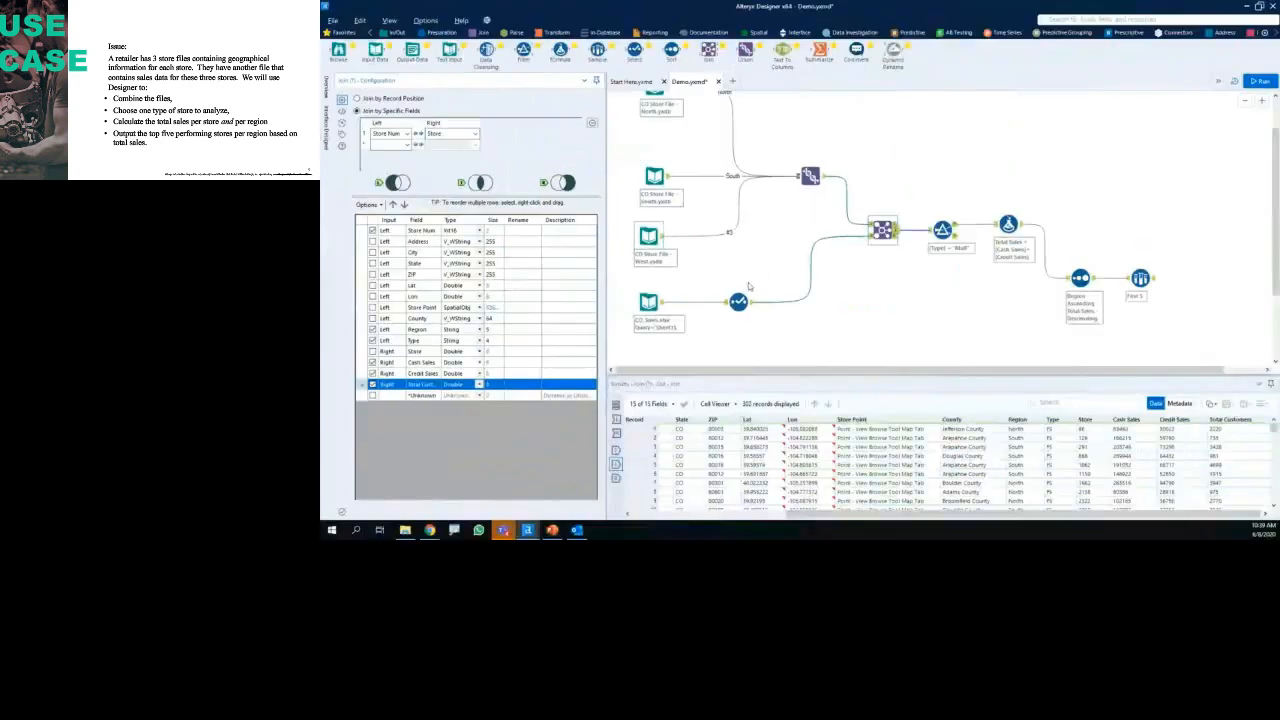
Step: Run the workflow again and review all records in the Sample tool's output
click(1256, 82)
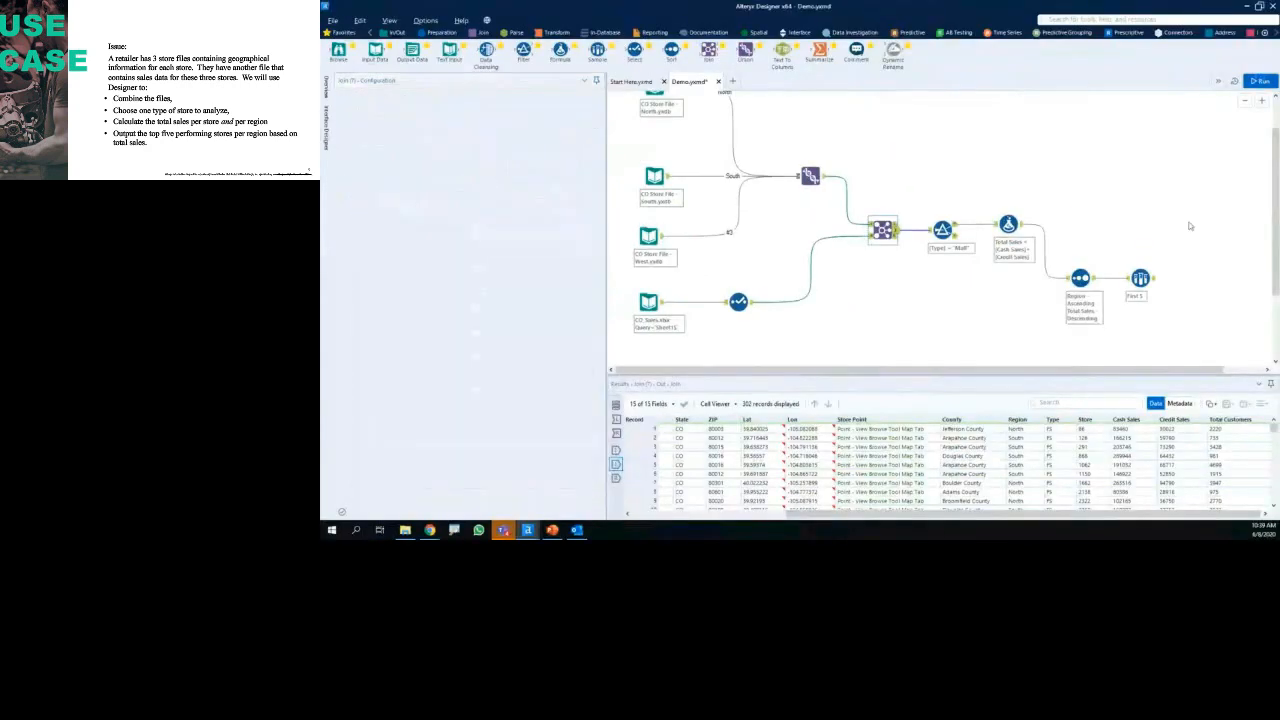
click(1140, 278)
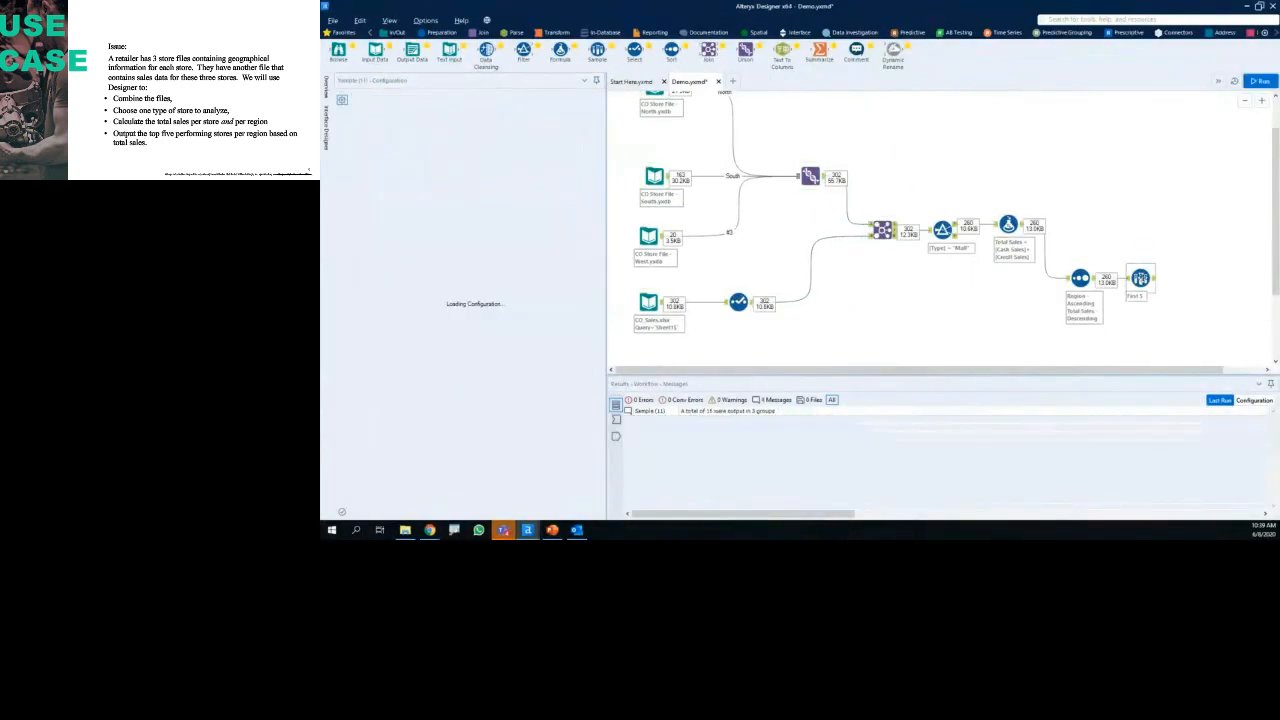
click(615, 437)
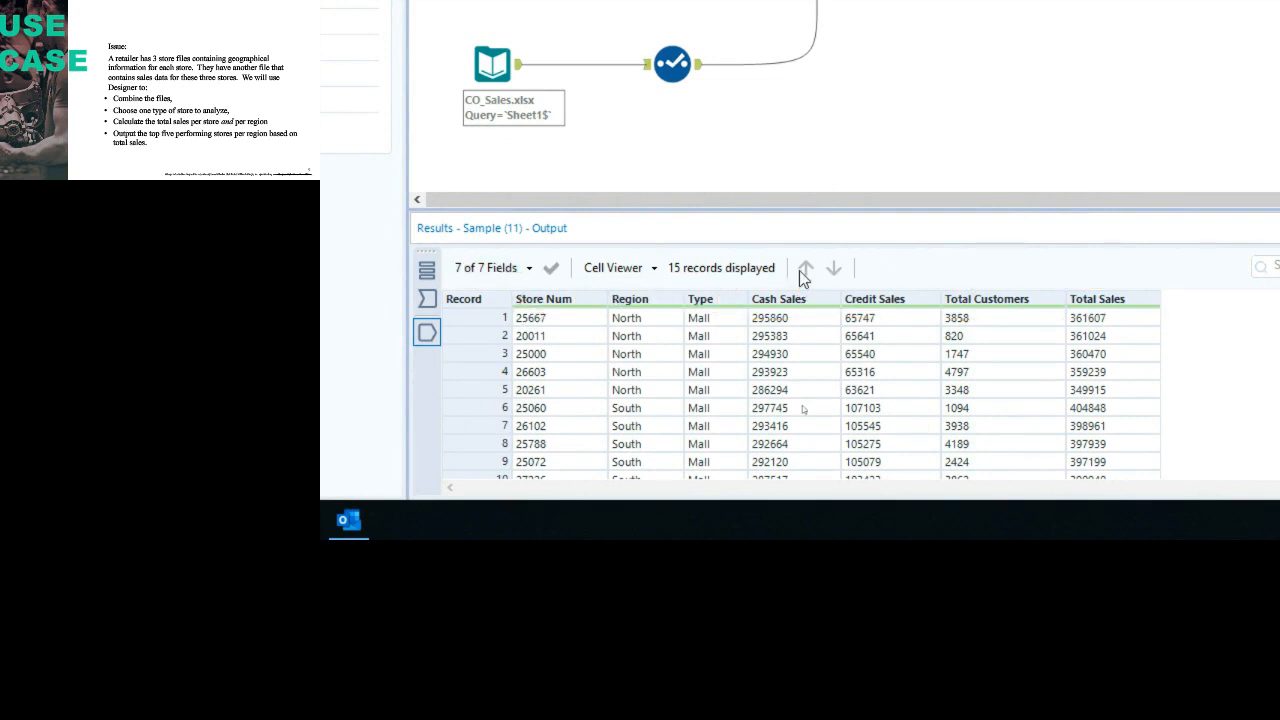
scroll(890, 413, down, 2)
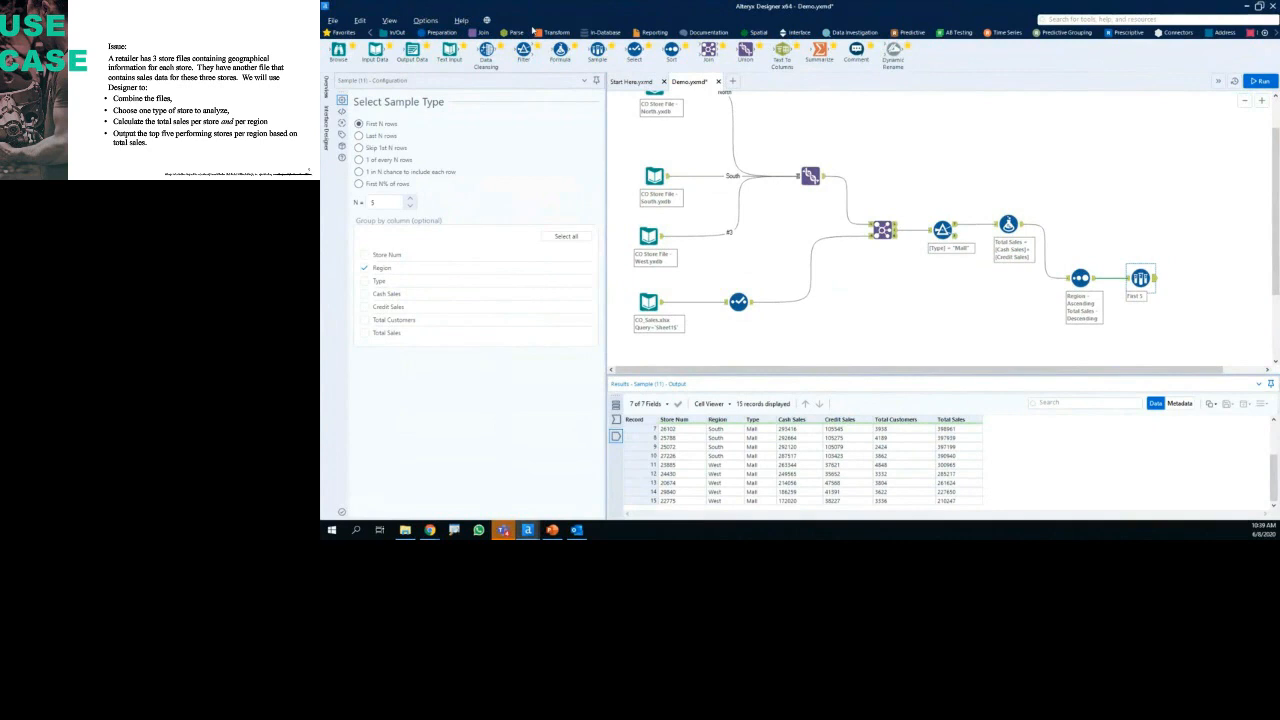
Step: Attach an Output Data tool to the Sample tool, writing to the CSV file Top_5_Stores in the Output folder
click(397, 32)
drag(530, 57, 1194, 278)
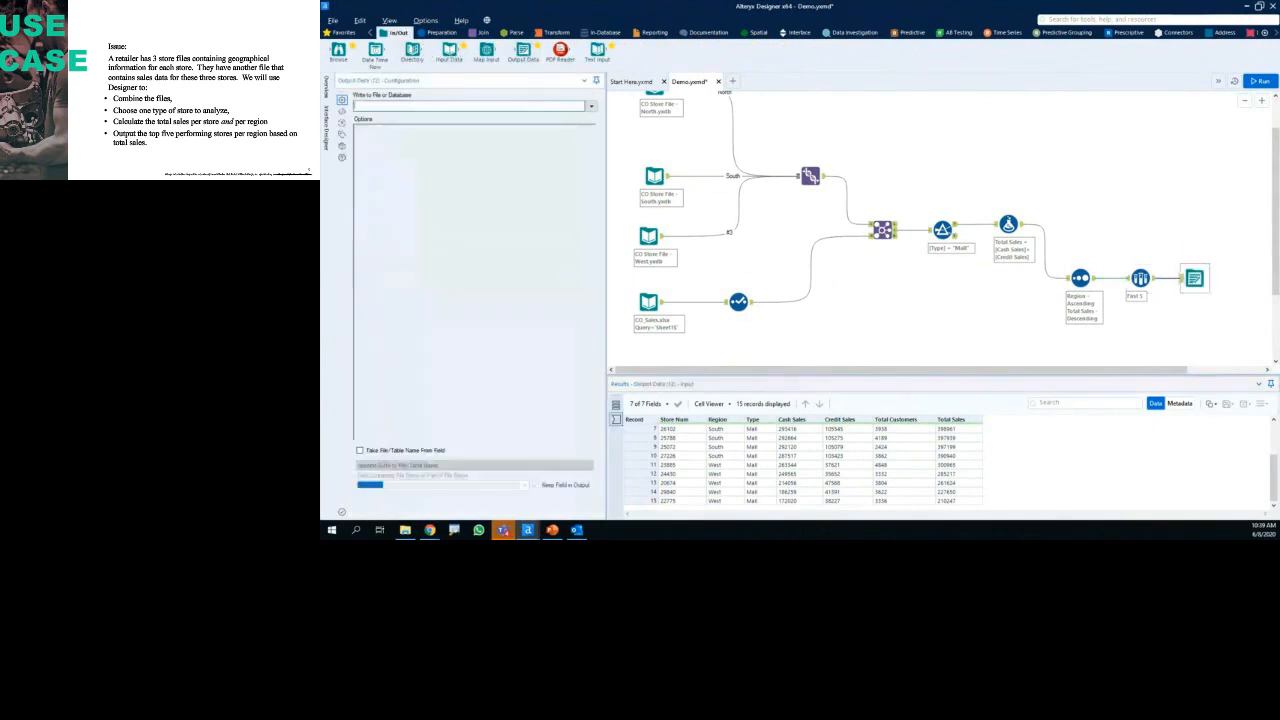
click(591, 106)
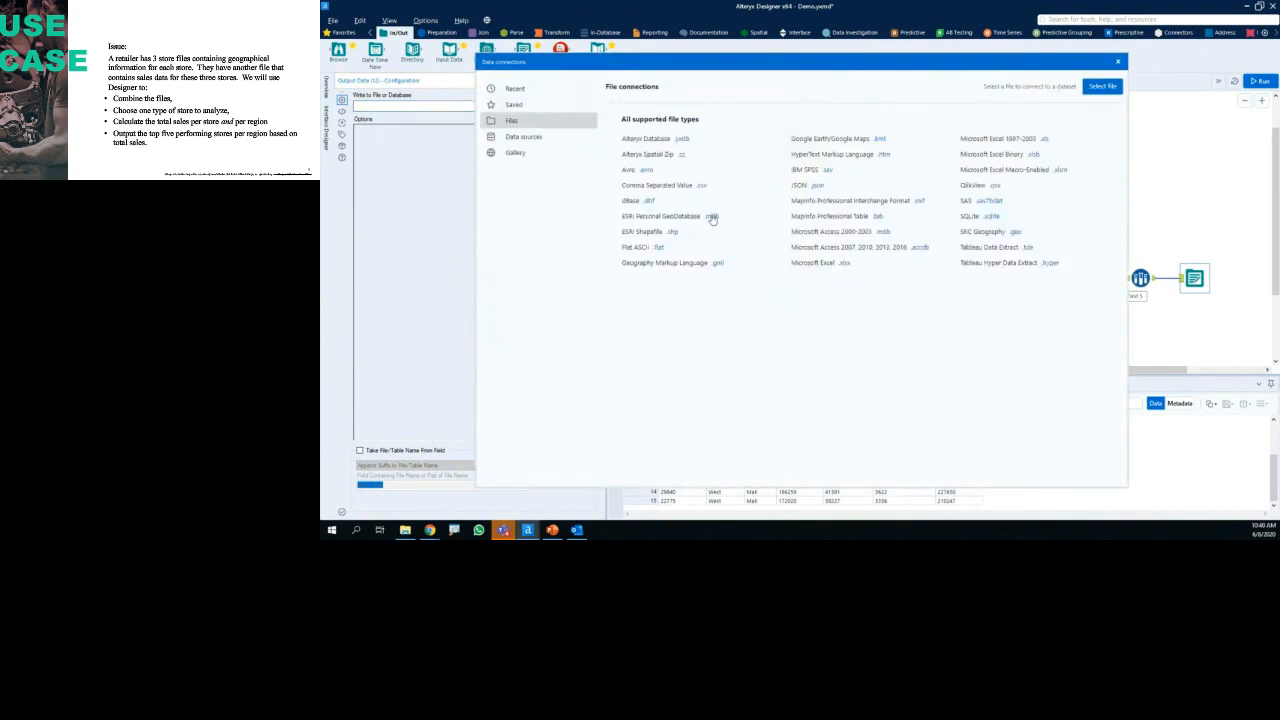
click(703, 187)
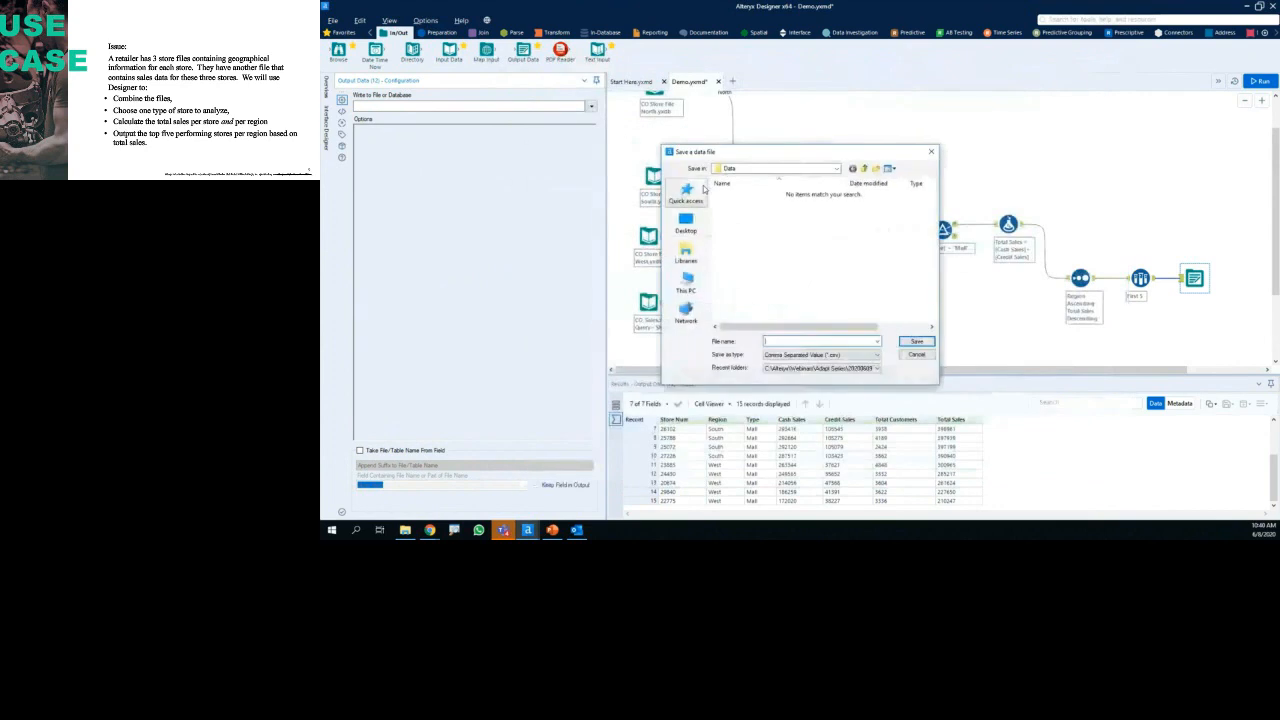
click(864, 169)
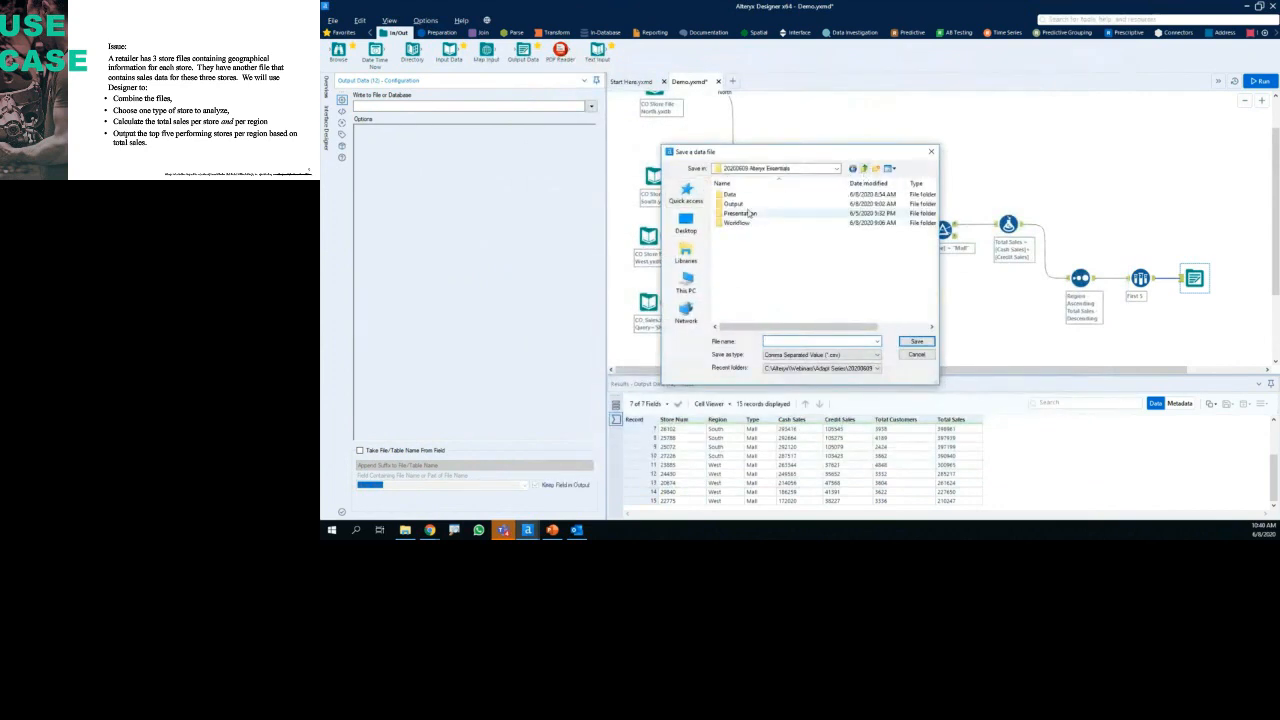
double_click(746, 209)
click(825, 343)
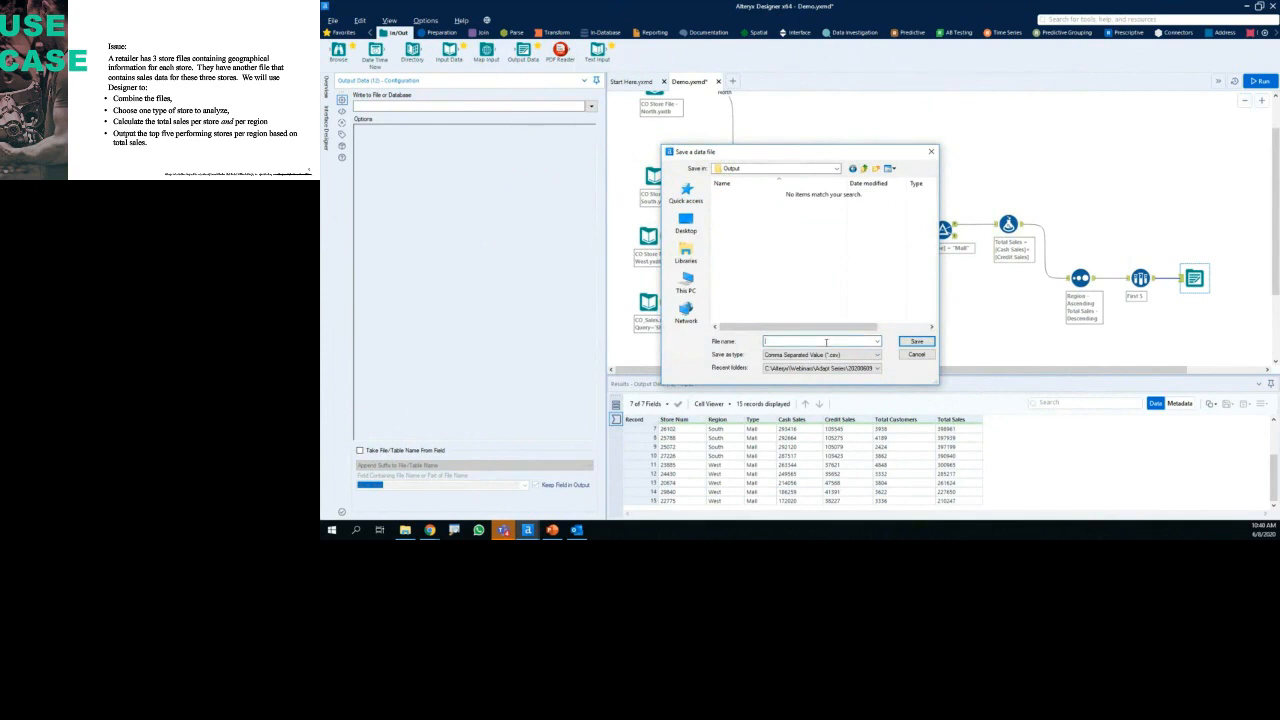
text(Top_5_s)
click(916, 341)
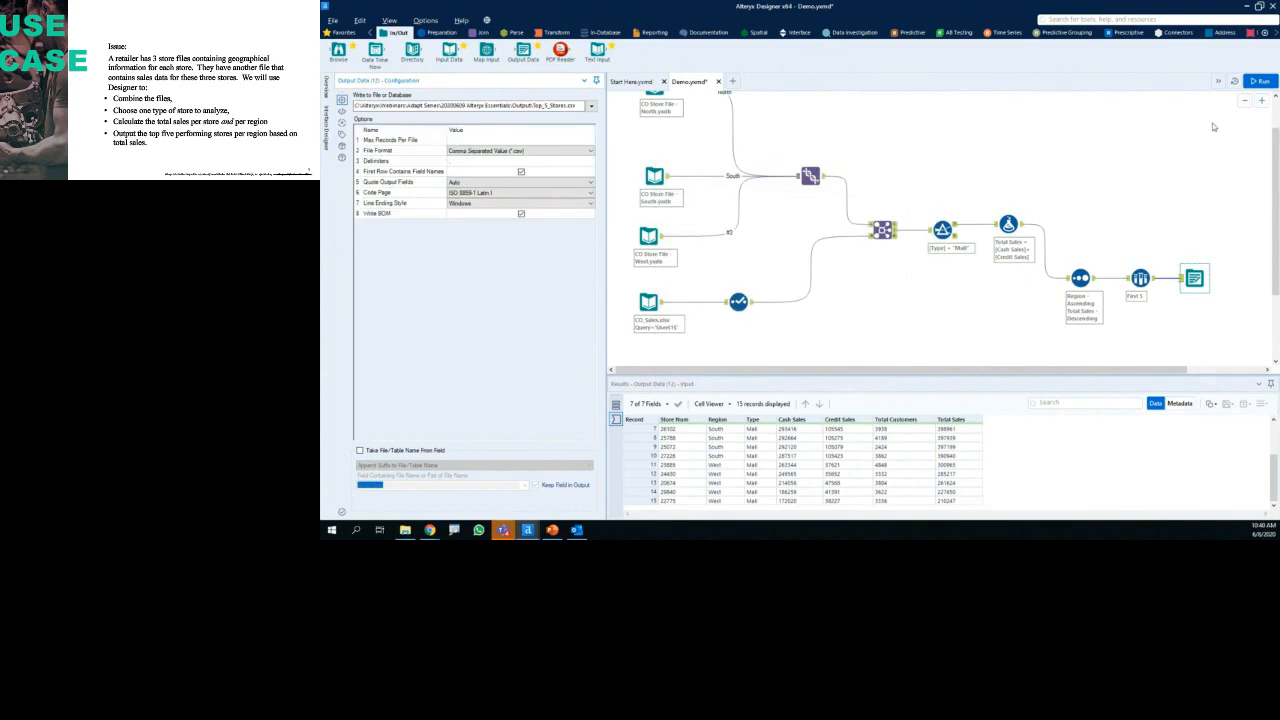
Step: Run the workflow and check the Output Data tool's messages for the written file's path and name
click(1259, 82)
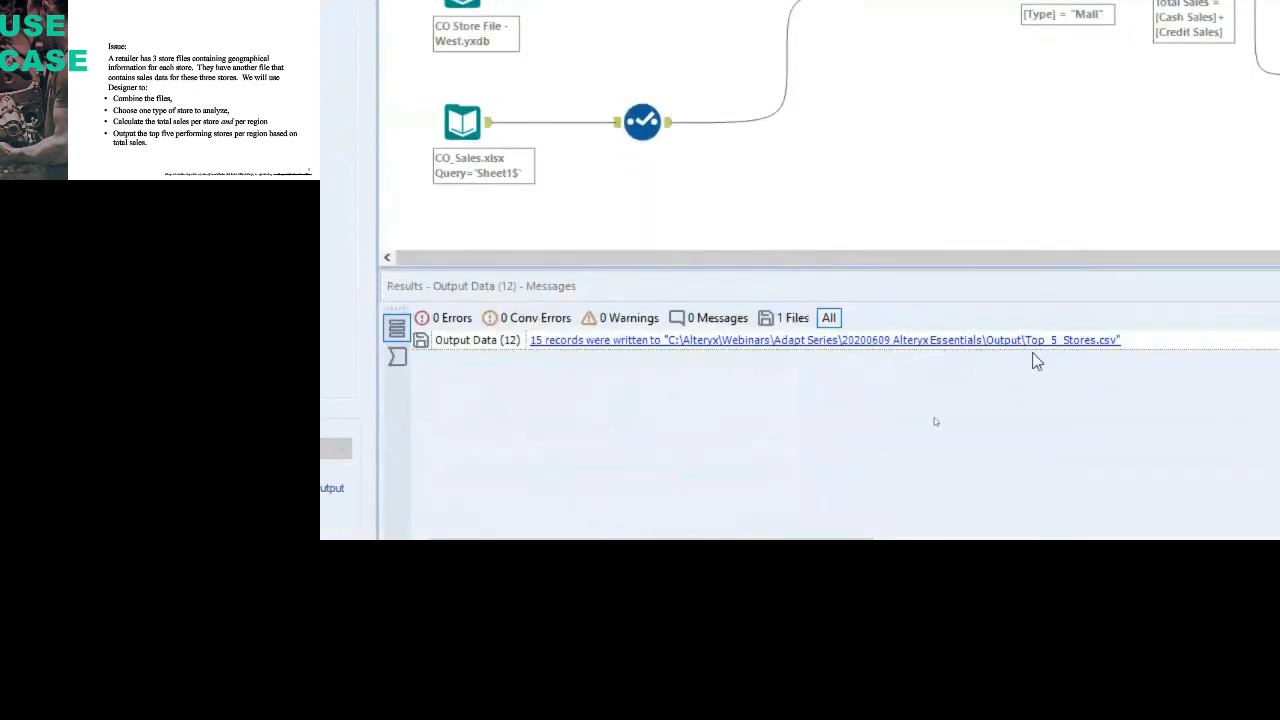
mouse_move(1090, 352)
mouse_down()
mouse_move(1010, 324)
mouse_move(1145, 322)
mouse_move(1065, 352)
mouse_up()
mouse_move(974, 322)
mouse_down()
mouse_move(648, 318)
mouse_move(818, 363)
mouse_move(1015, 322)
mouse_move(946, 321)
mouse_up()
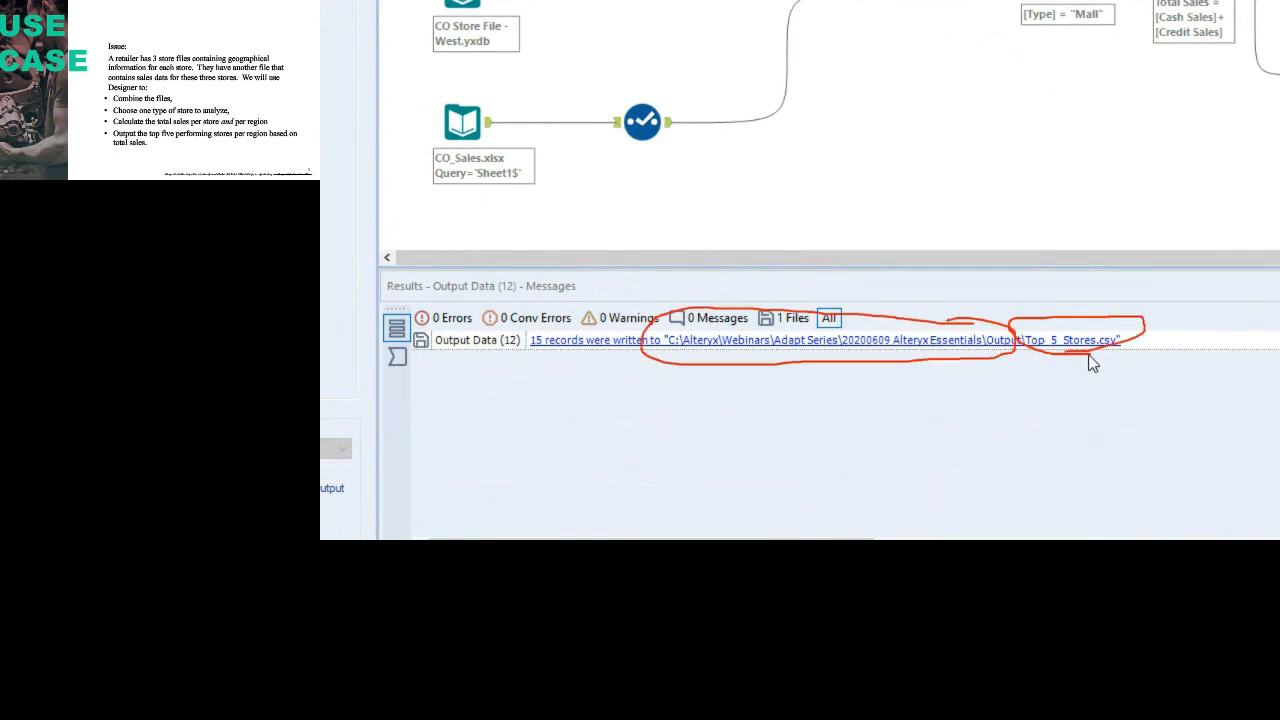
key(Escape)
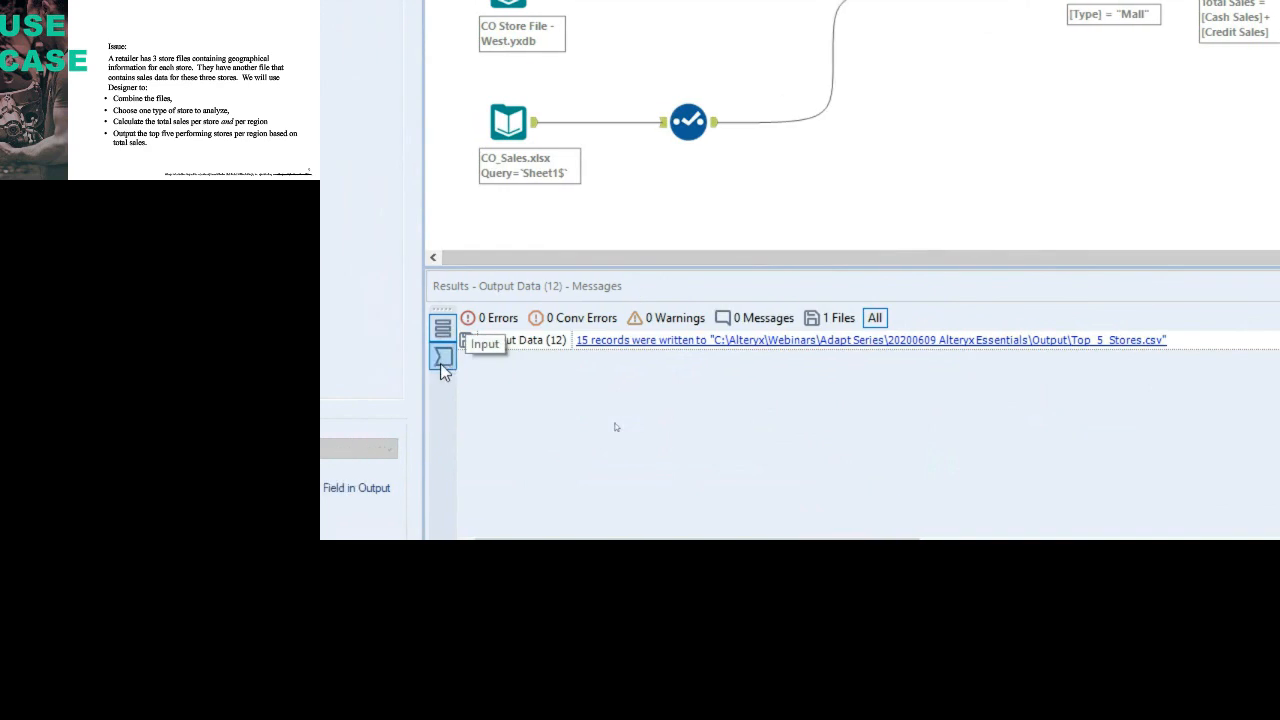
click(443, 358)
click(440, 329)
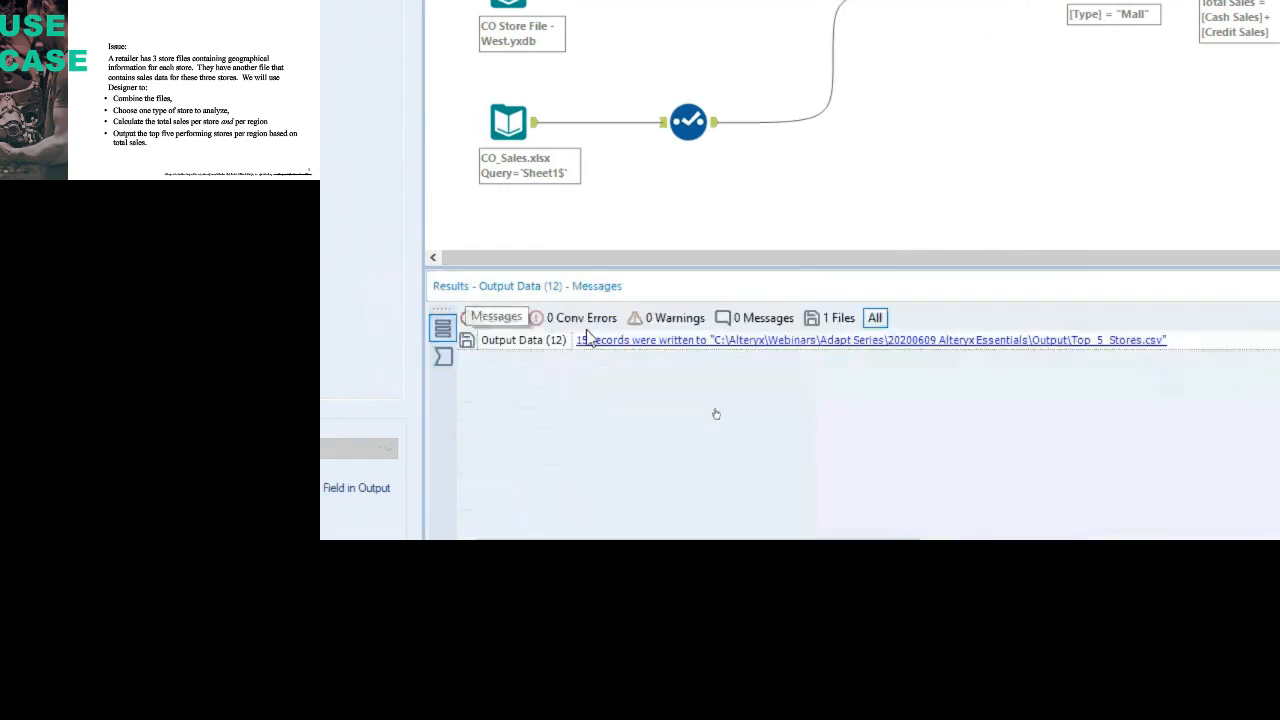
Step: Open the written Top_5_Stores.csv in Excel, fit all columns to their contents to review them, and close it without saving
click(959, 344)
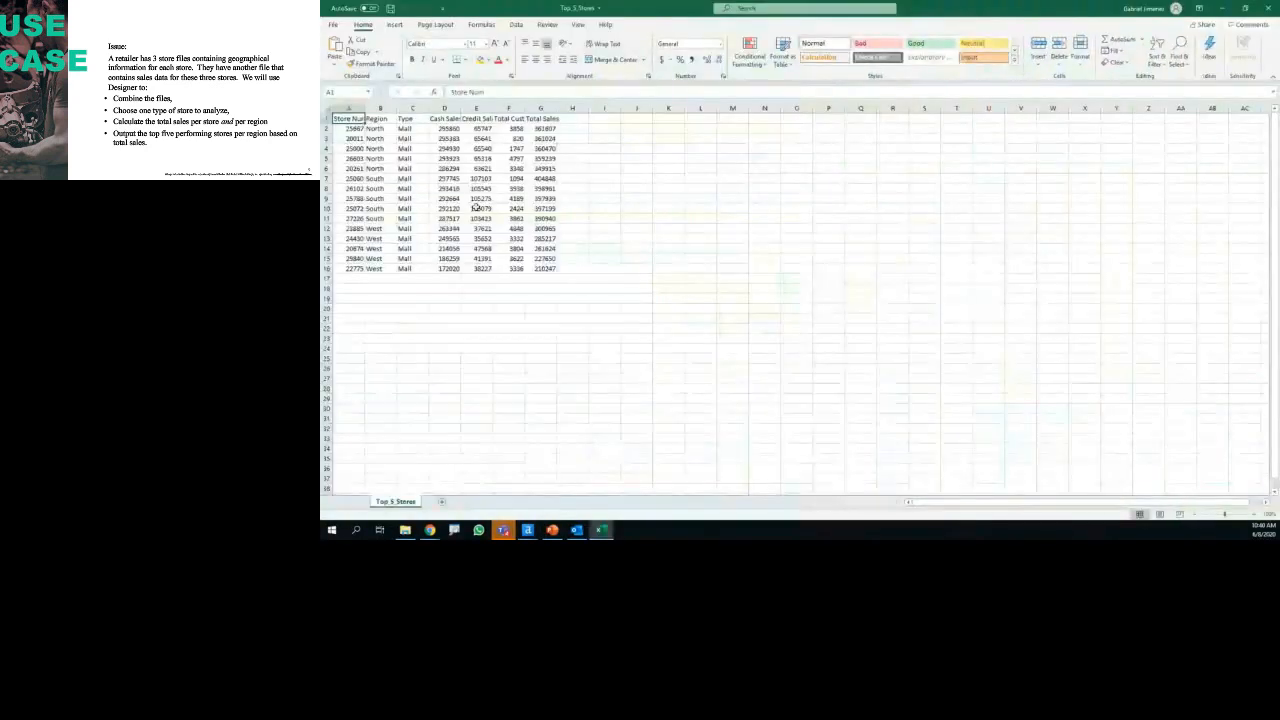
click(328, 109)
double_click(365, 108)
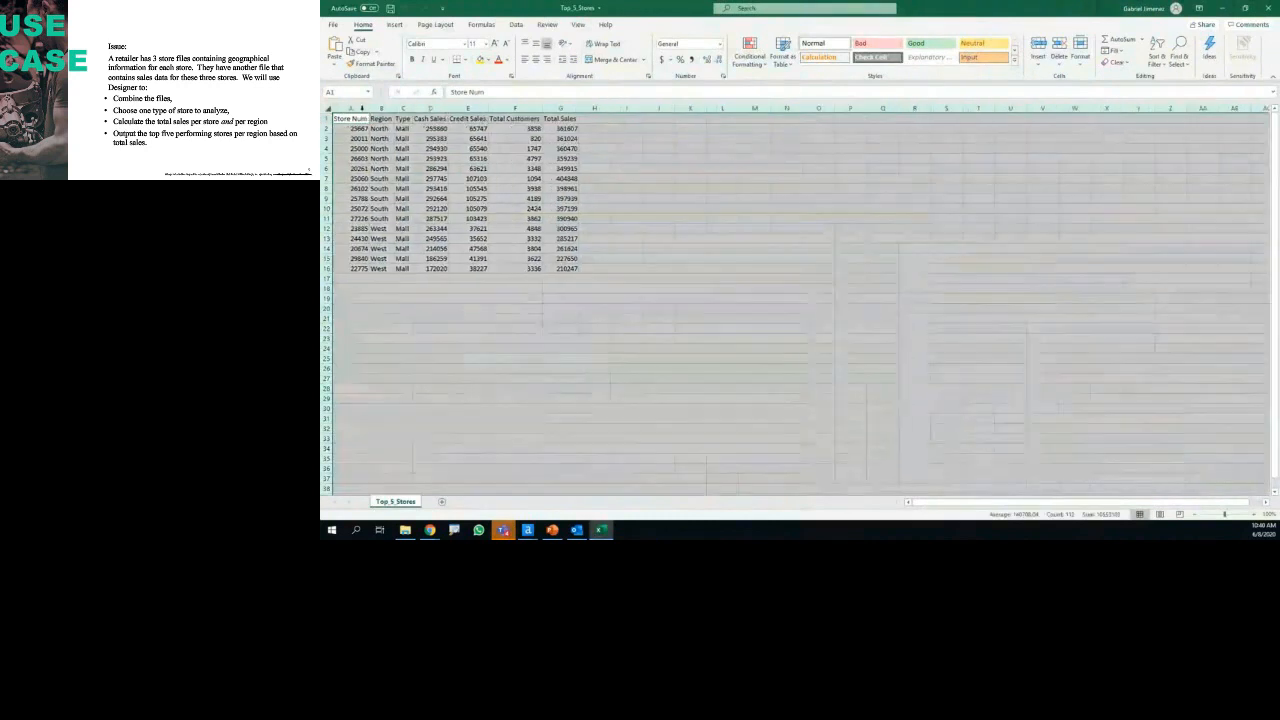
click(436, 248)
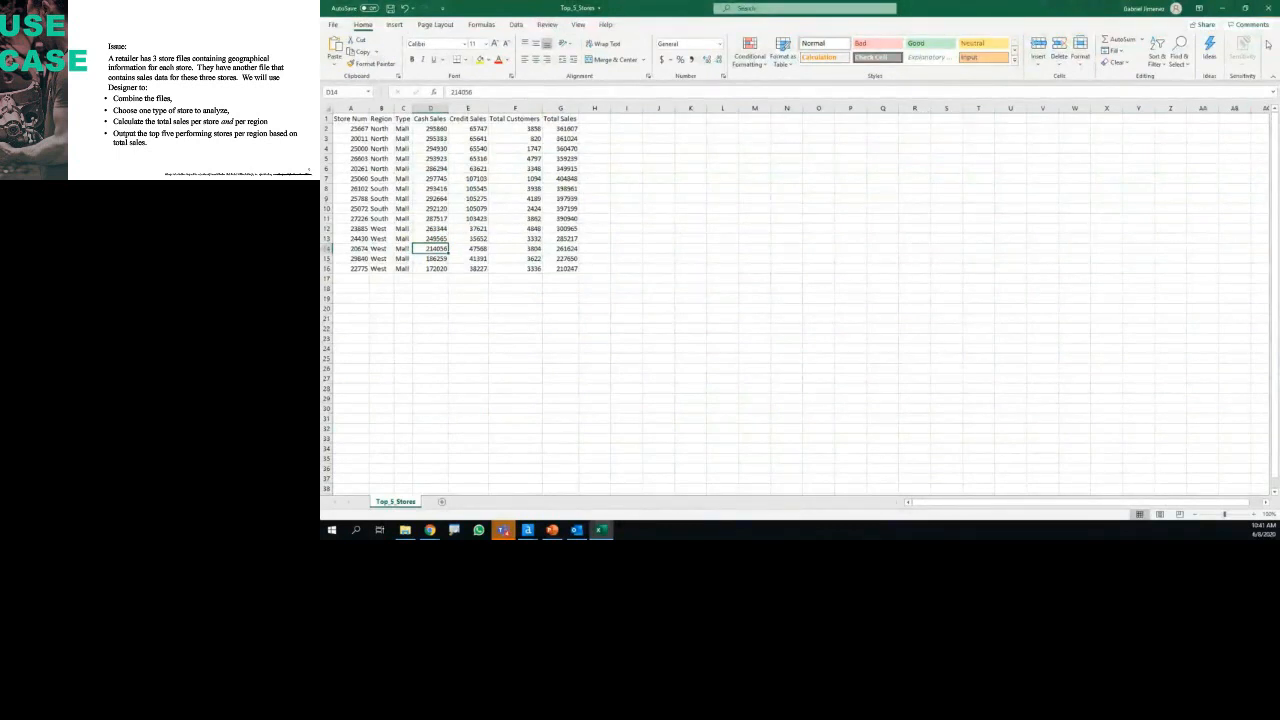
click(1268, 8)
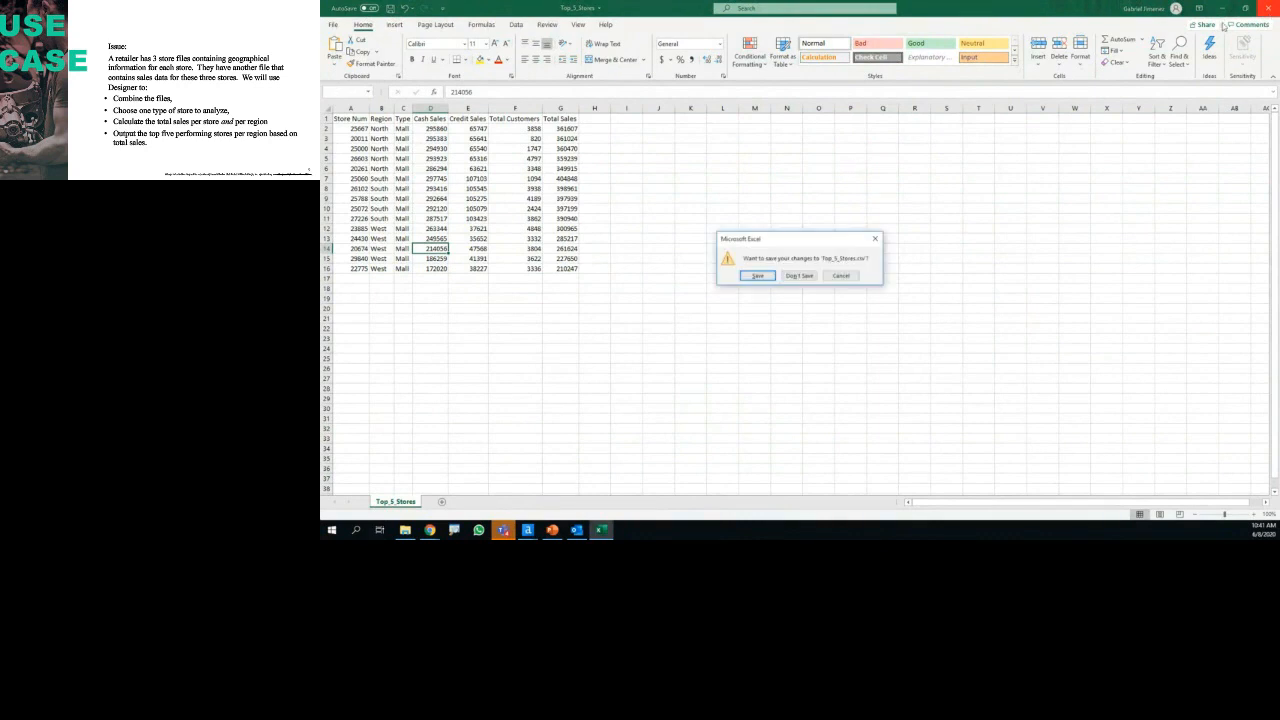
click(800, 278)
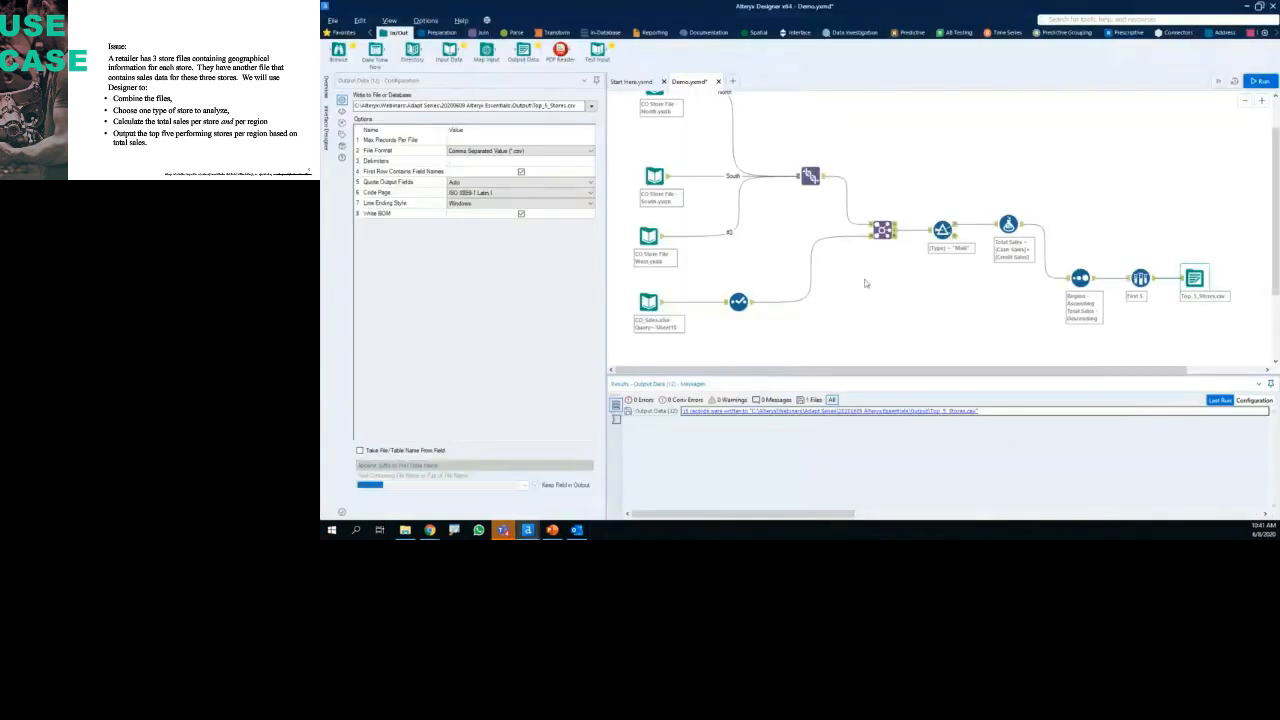
Step: Attach a Summarize tool to the Formula tool's output and group by the Region field
click(563, 34)
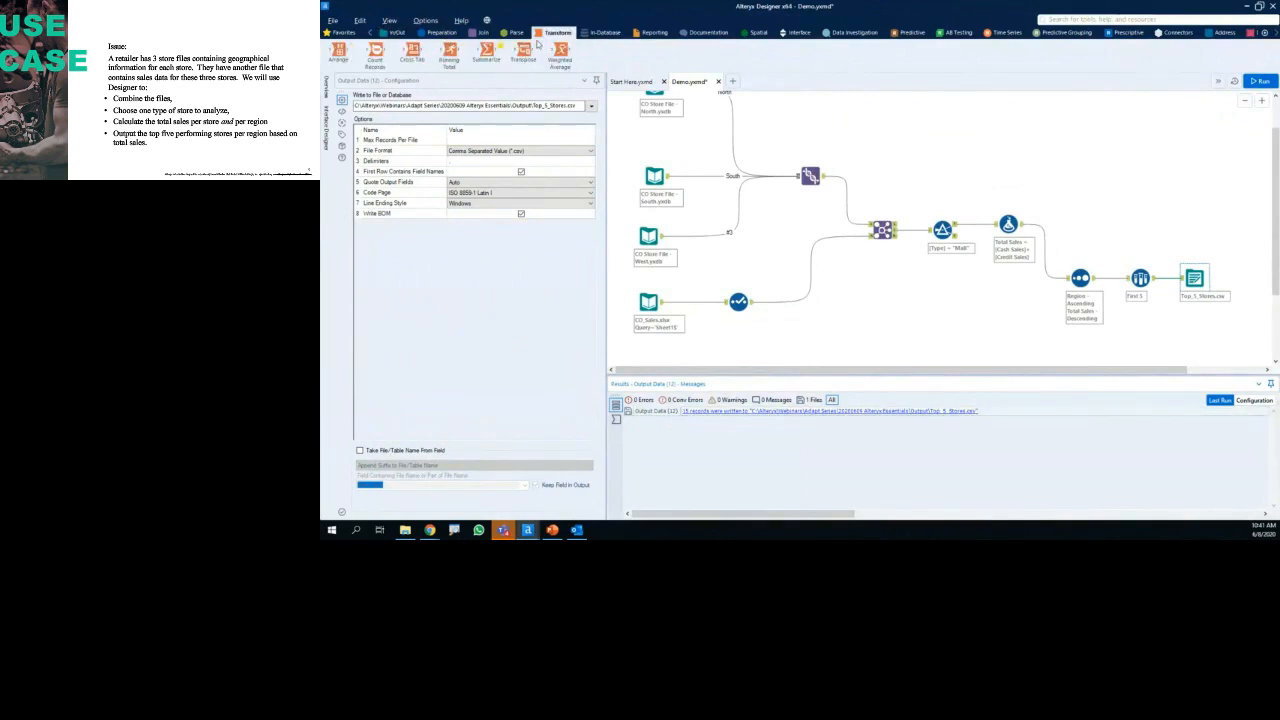
drag(486, 51, 1080, 200)
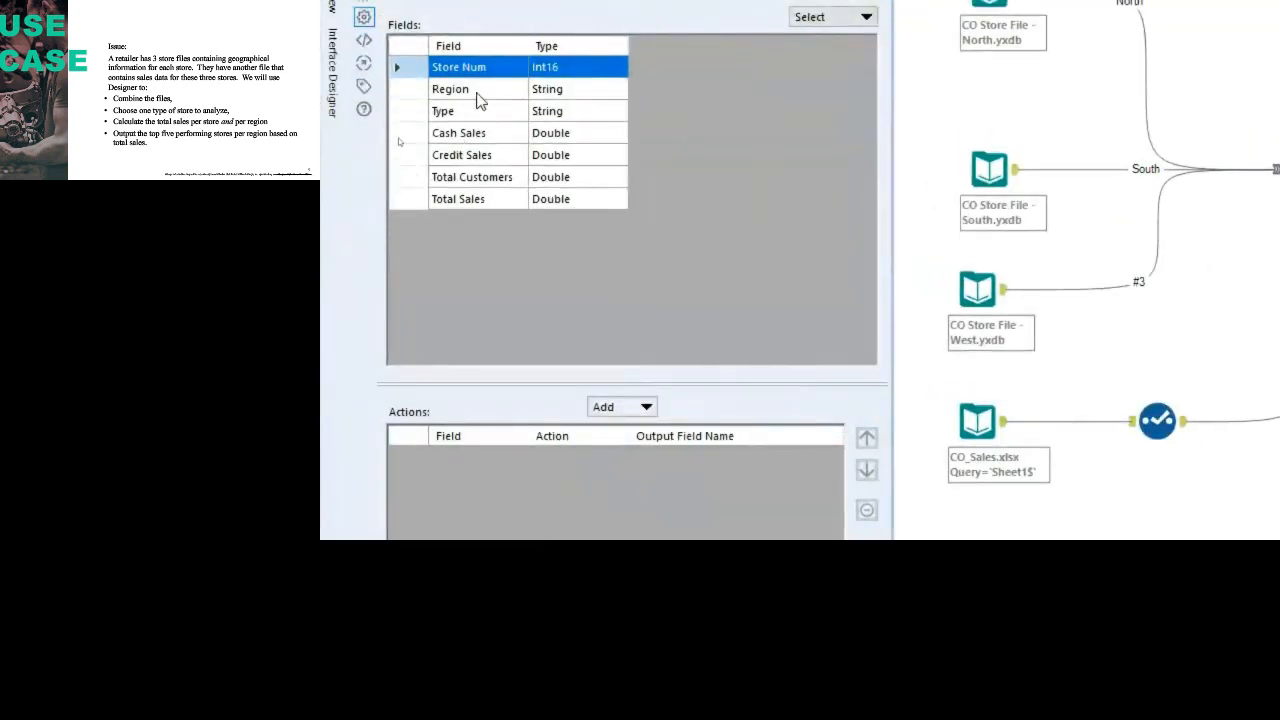
click(476, 97)
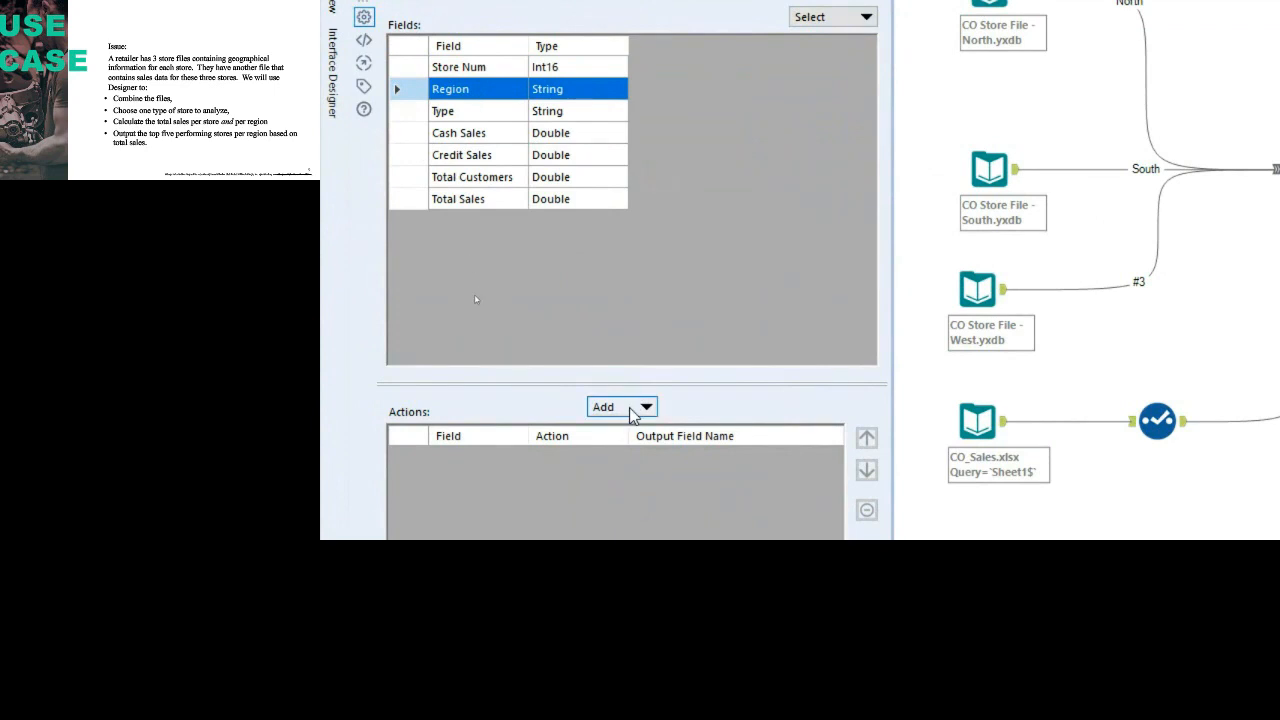
click(621, 410)
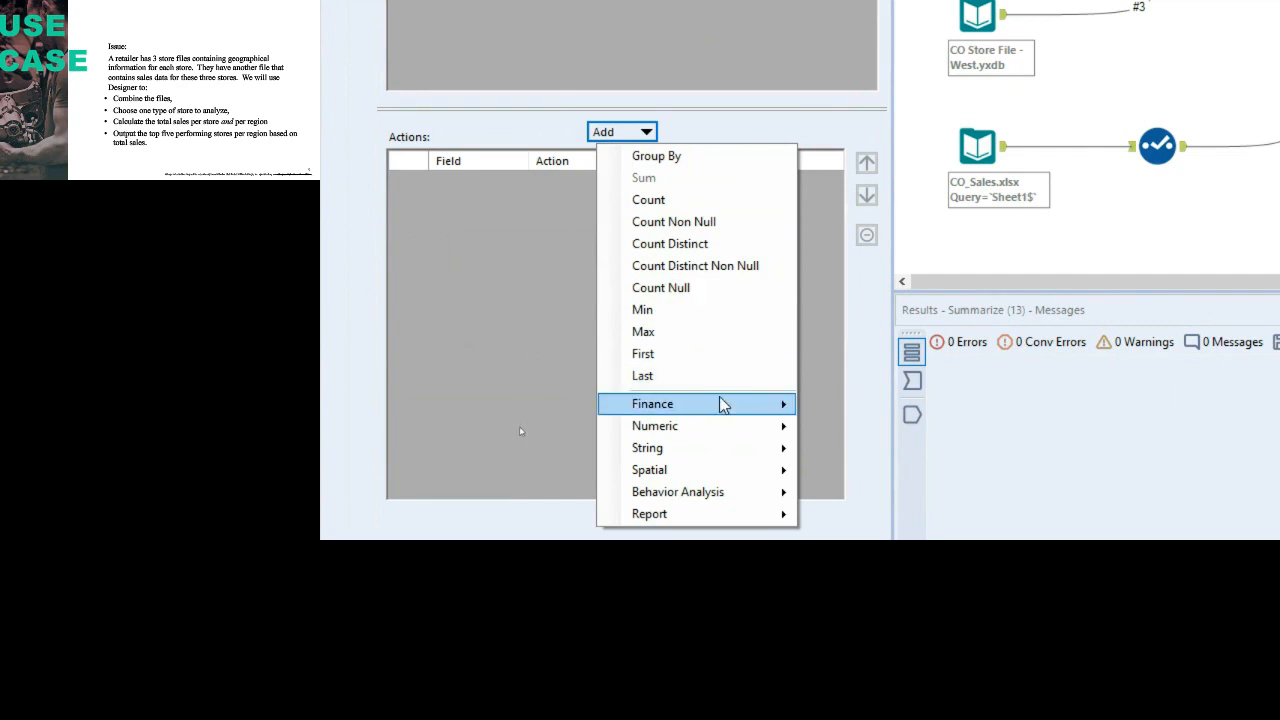
mouse_move(723, 404)
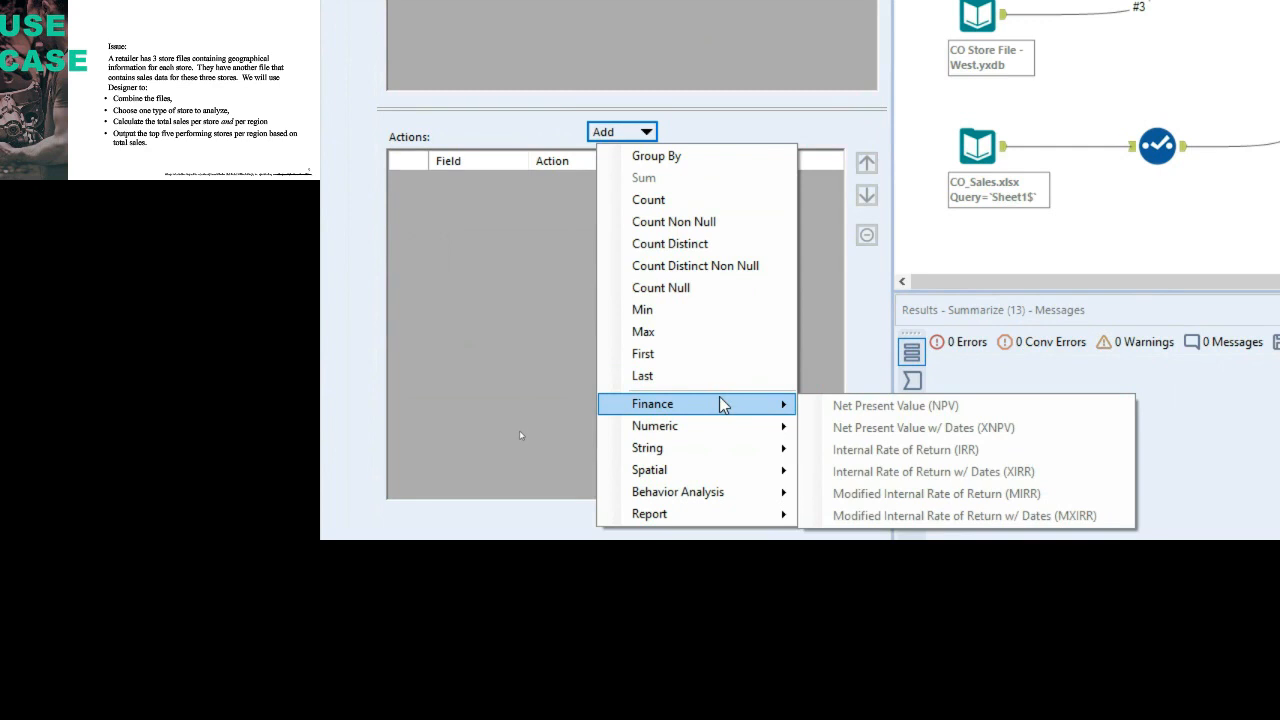
mouse_move(716, 428)
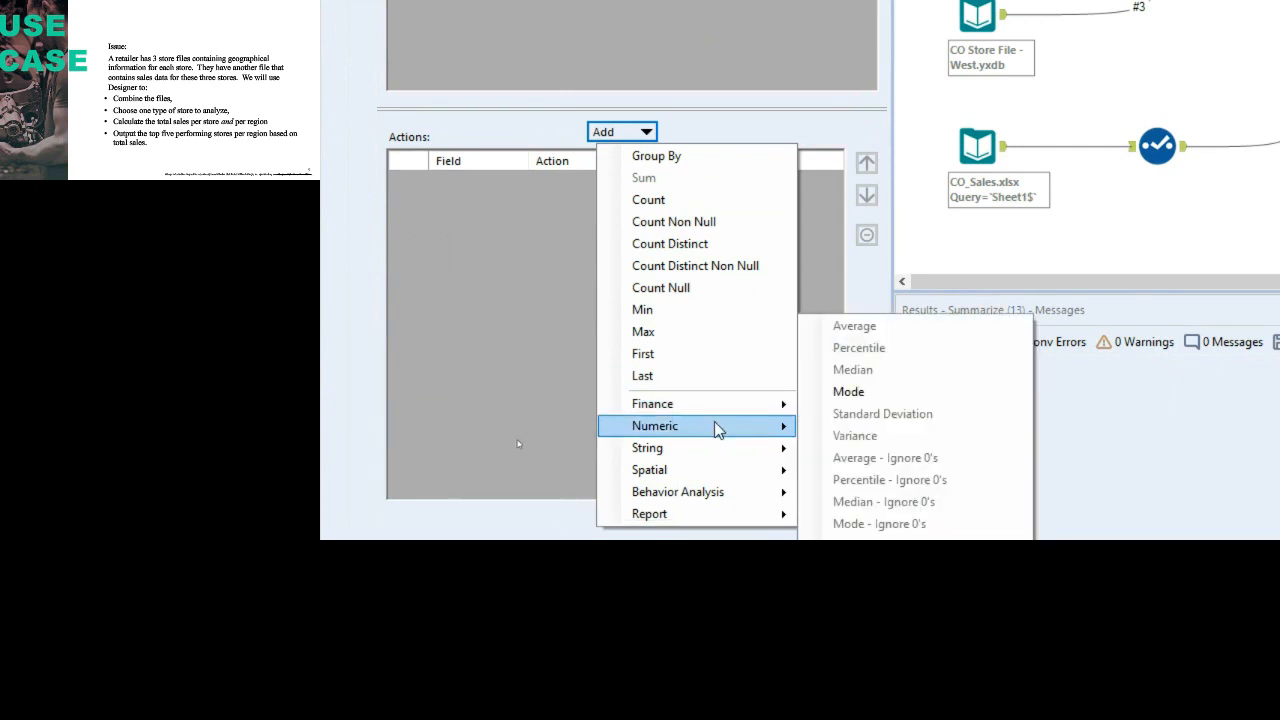
click(739, 160)
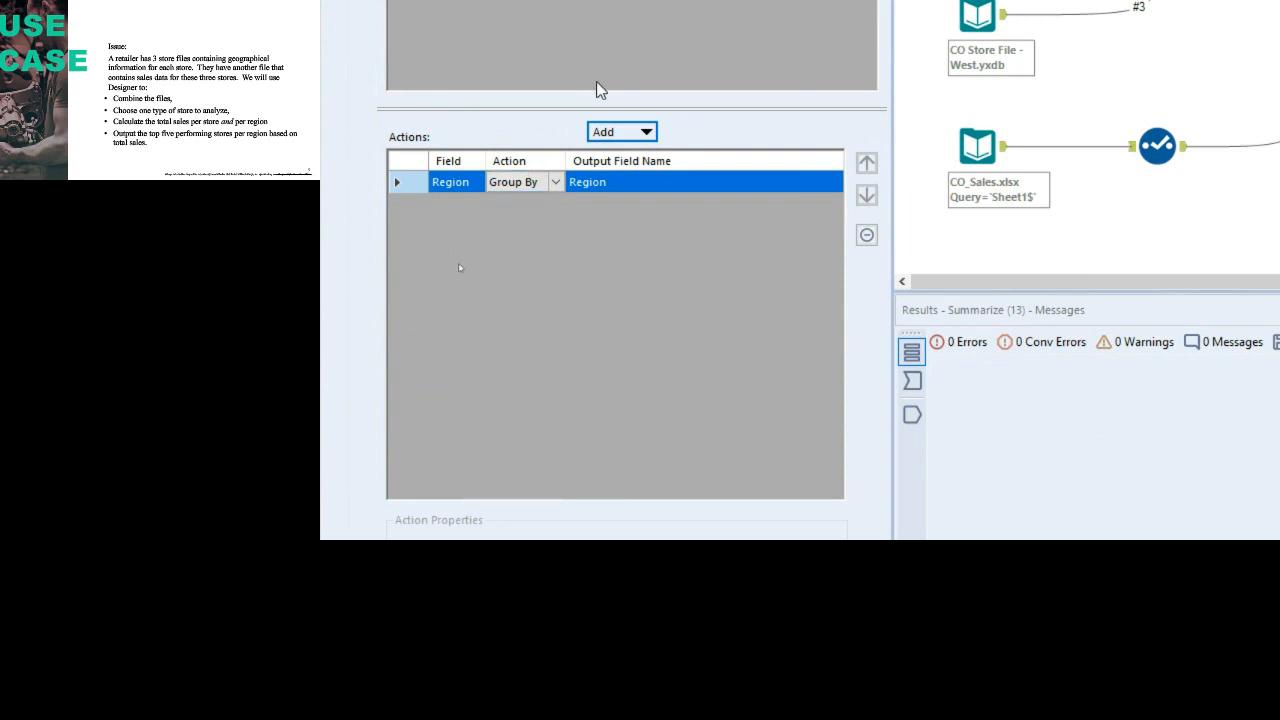
Step: Add a Sum action on Total Sales in the Summarize tool and name its output field Total Sales by Region
click(500, 87)
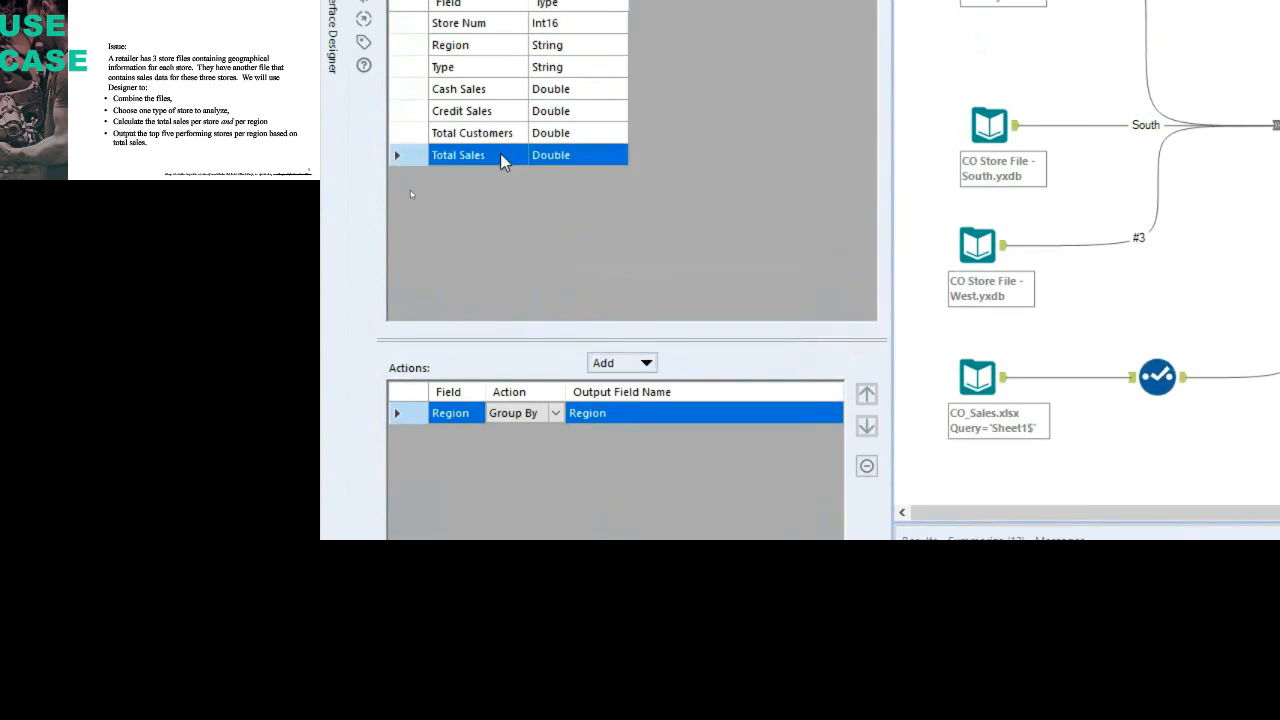
click(622, 364)
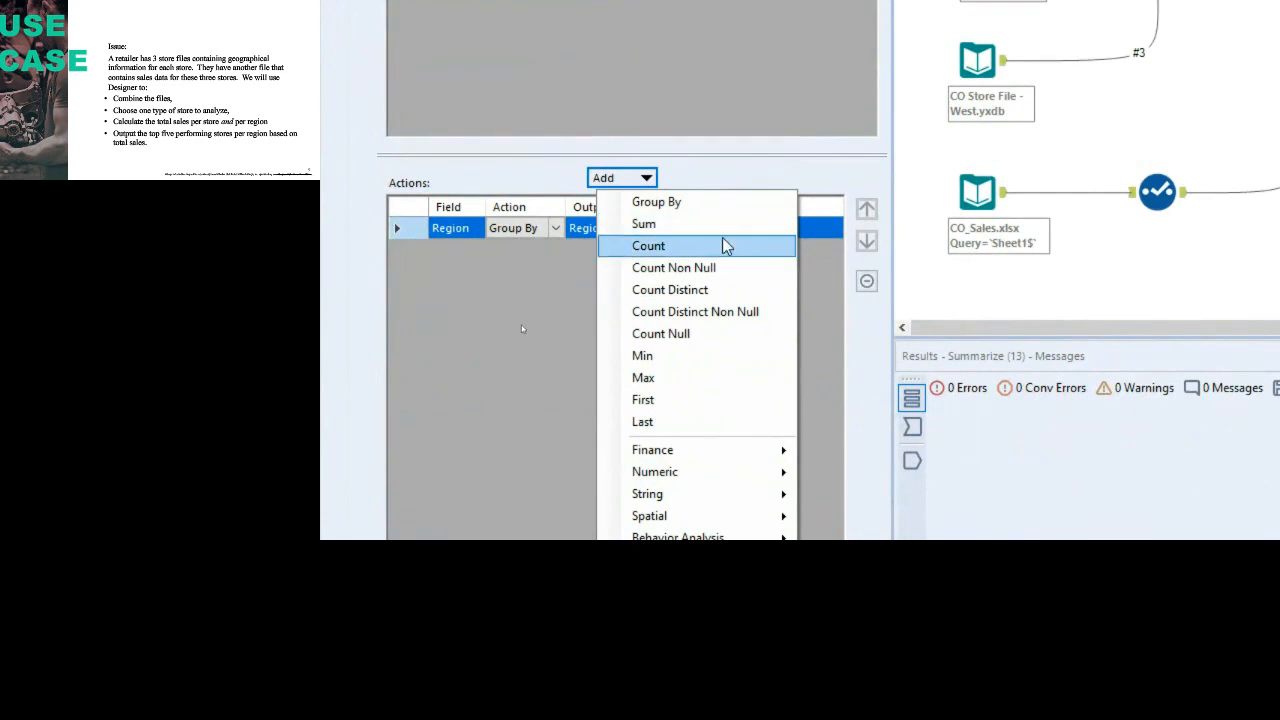
click(738, 226)
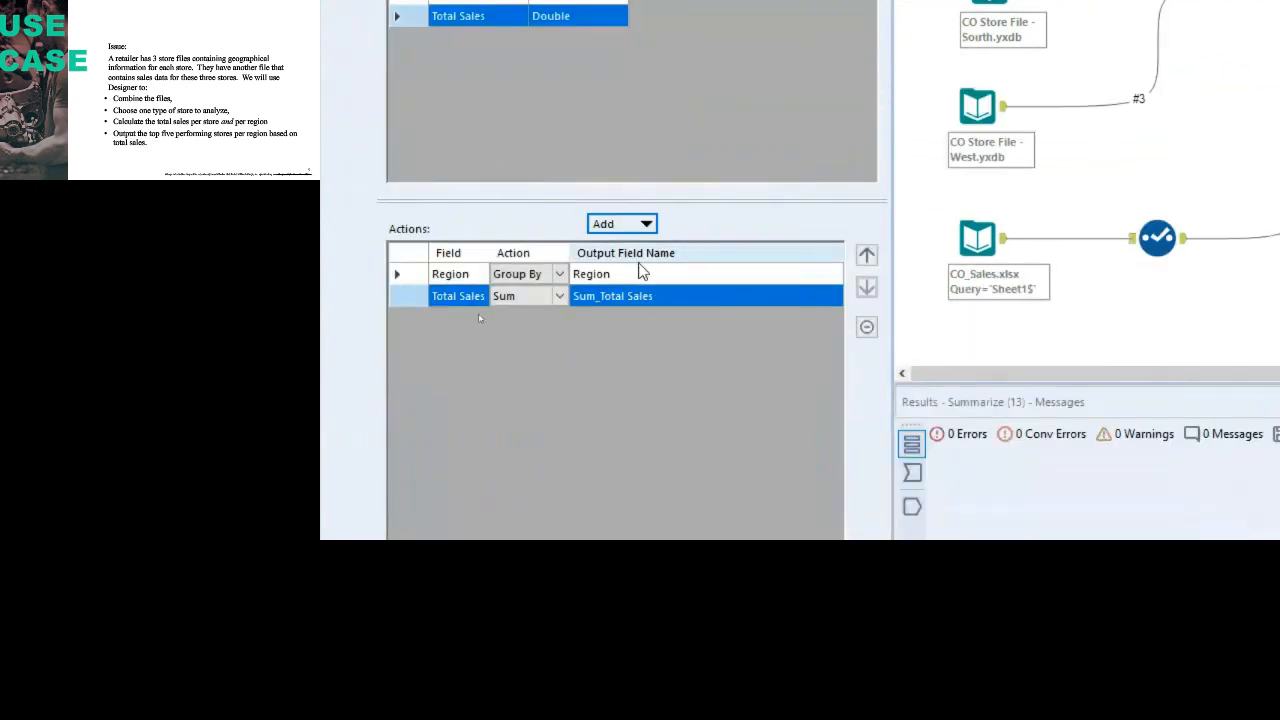
click(672, 297)
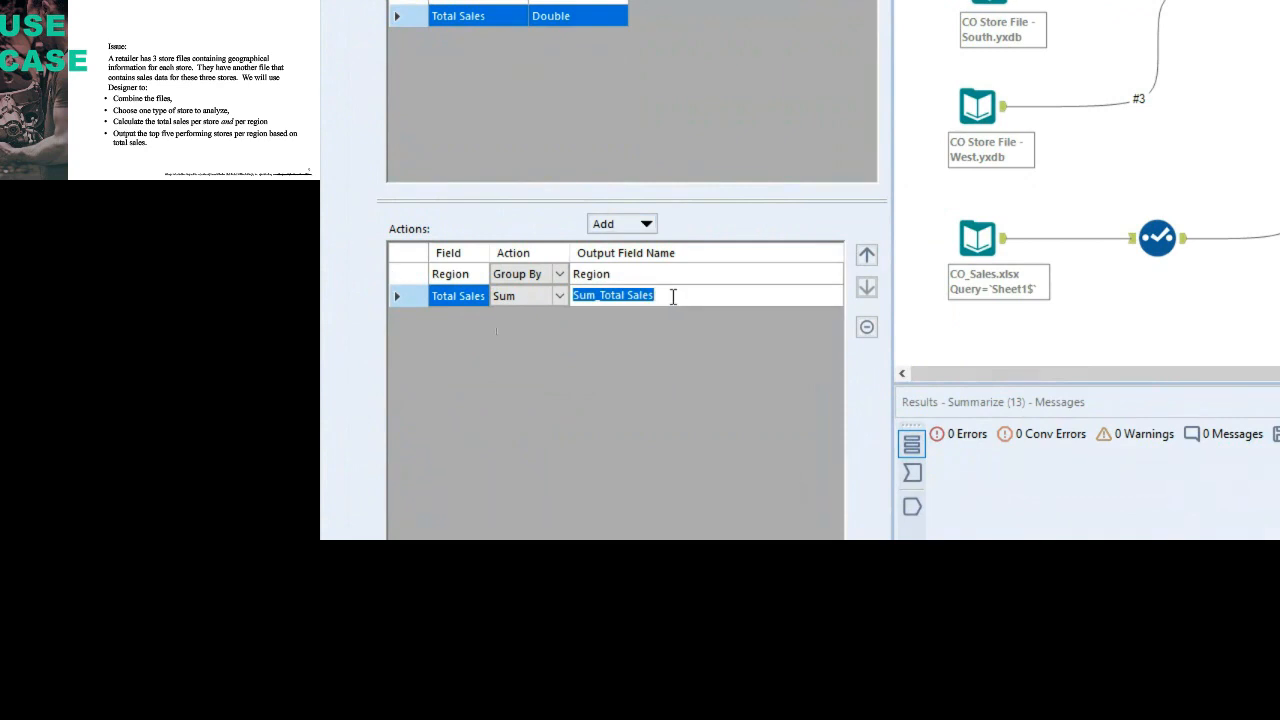
text(S)
key(BackSpace)
text(Total Sales )
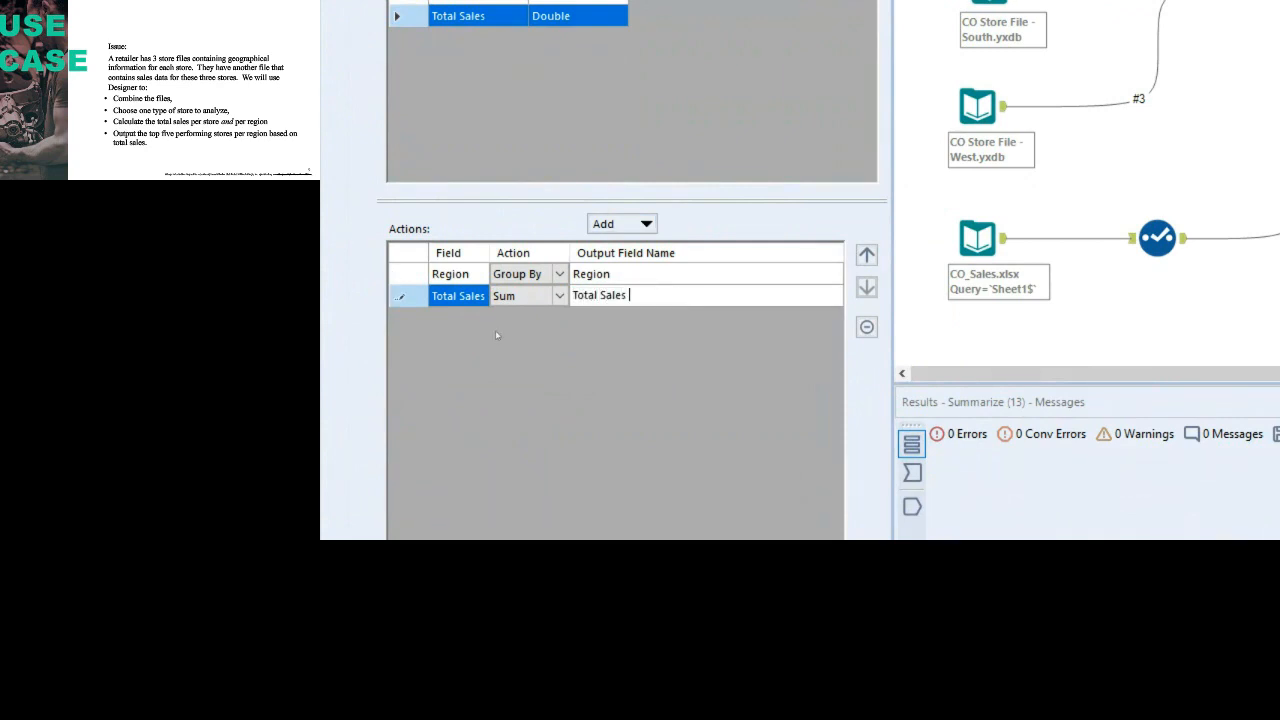
text(by Region)
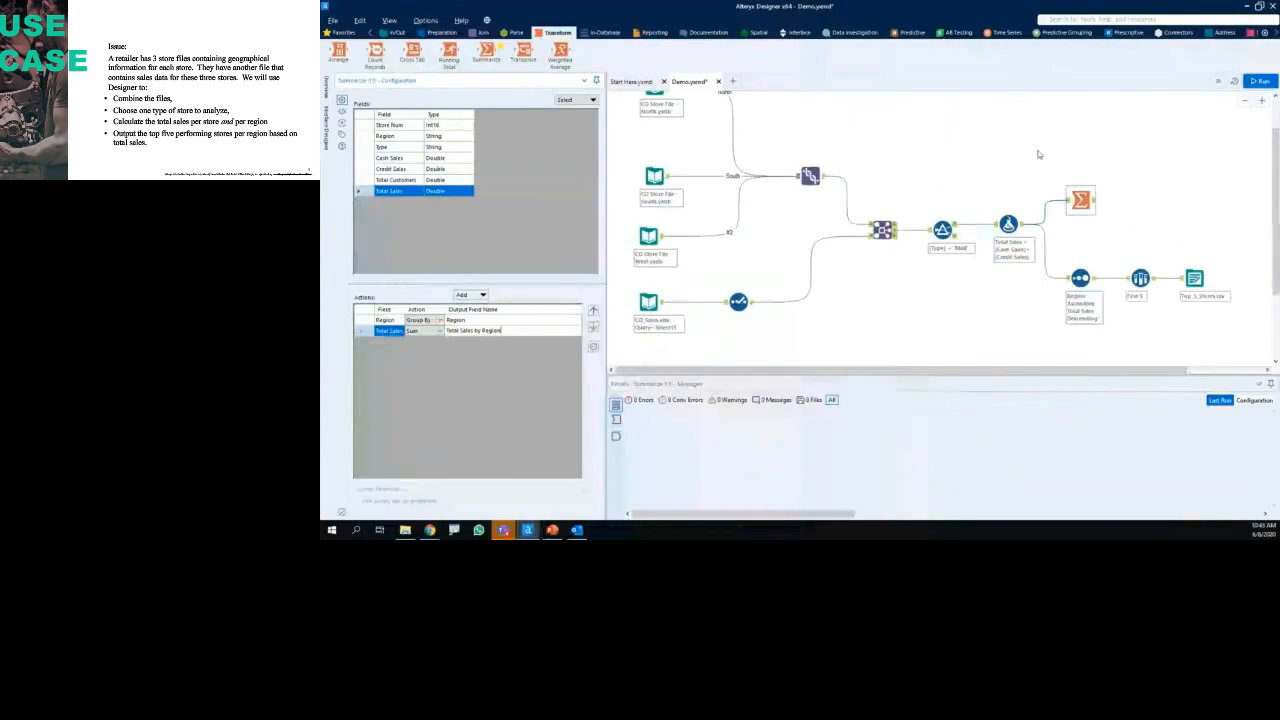
Step: Run the workflow and view the Summarize tool's input and output records
click(1259, 80)
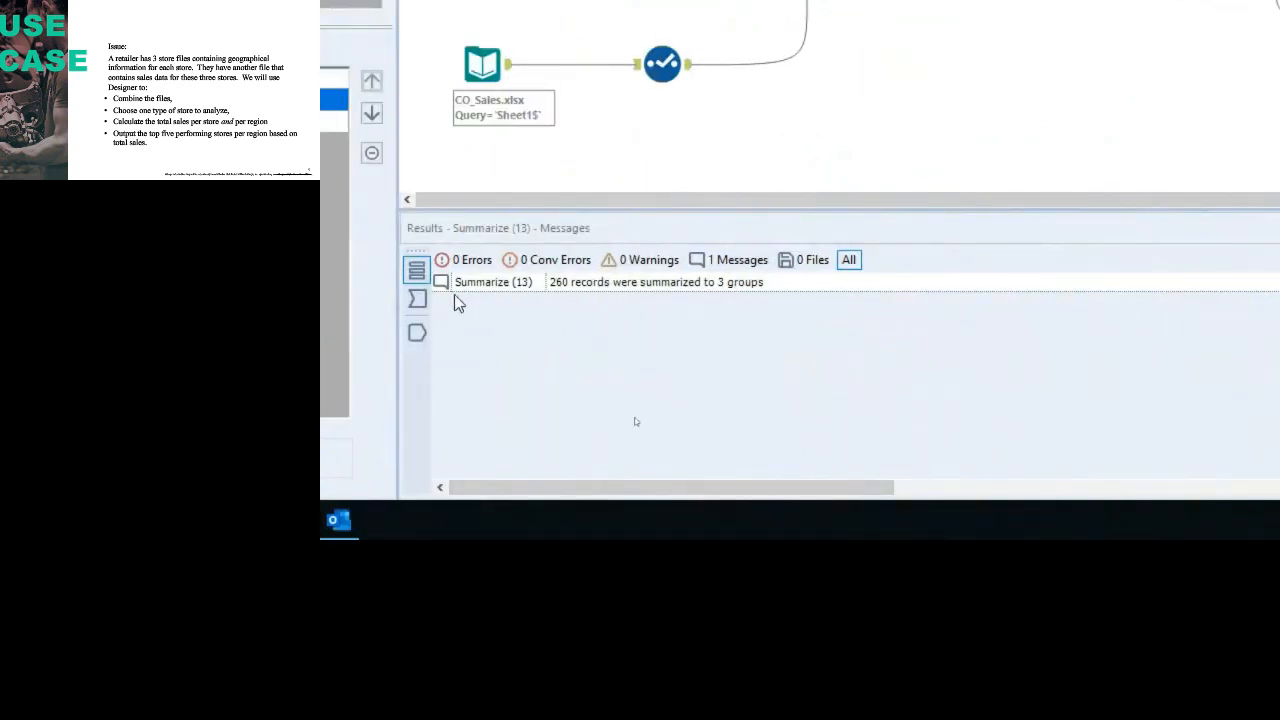
click(418, 299)
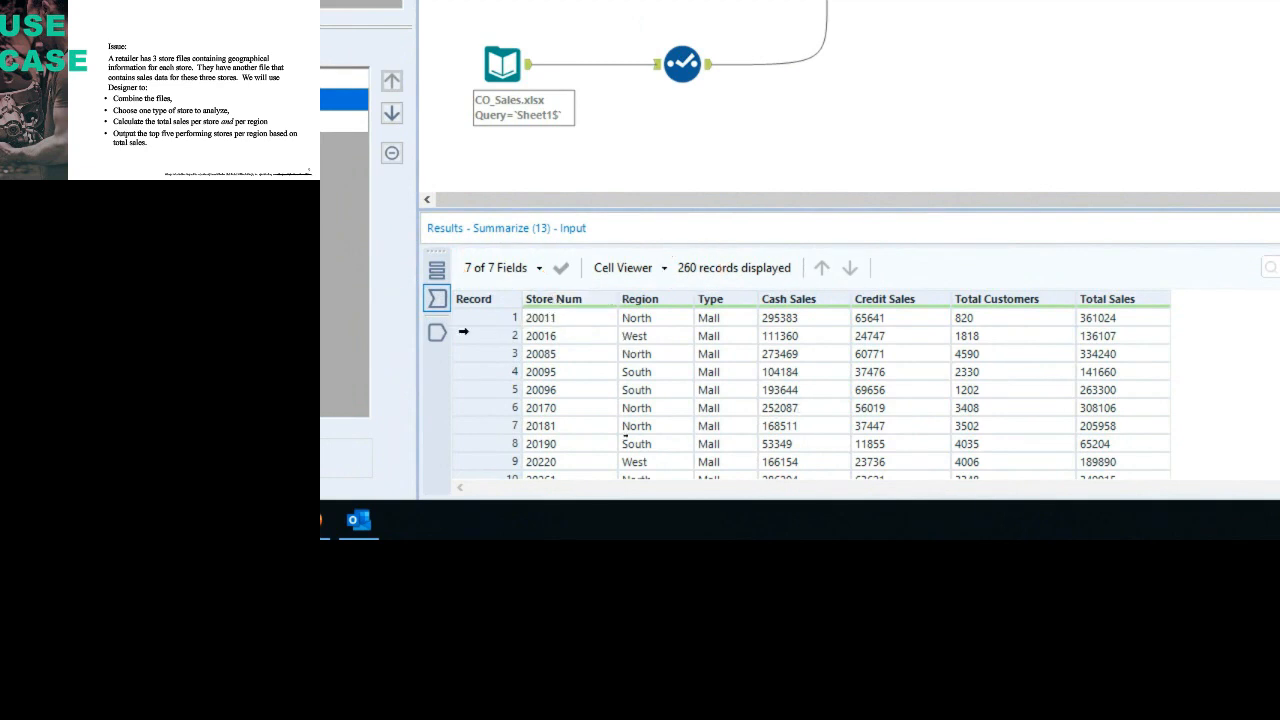
click(447, 331)
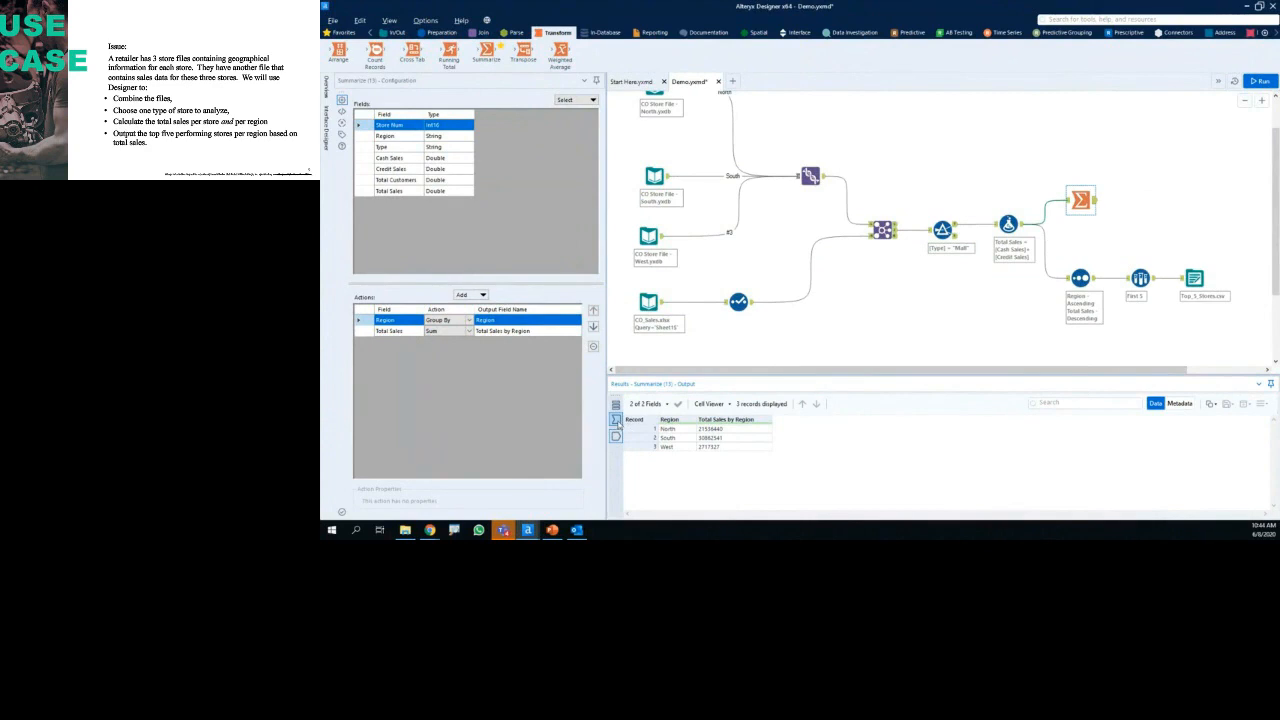
Step: Compare the Summarize tool's input with its output, and examine the Source column in the output's metadata
click(616, 436)
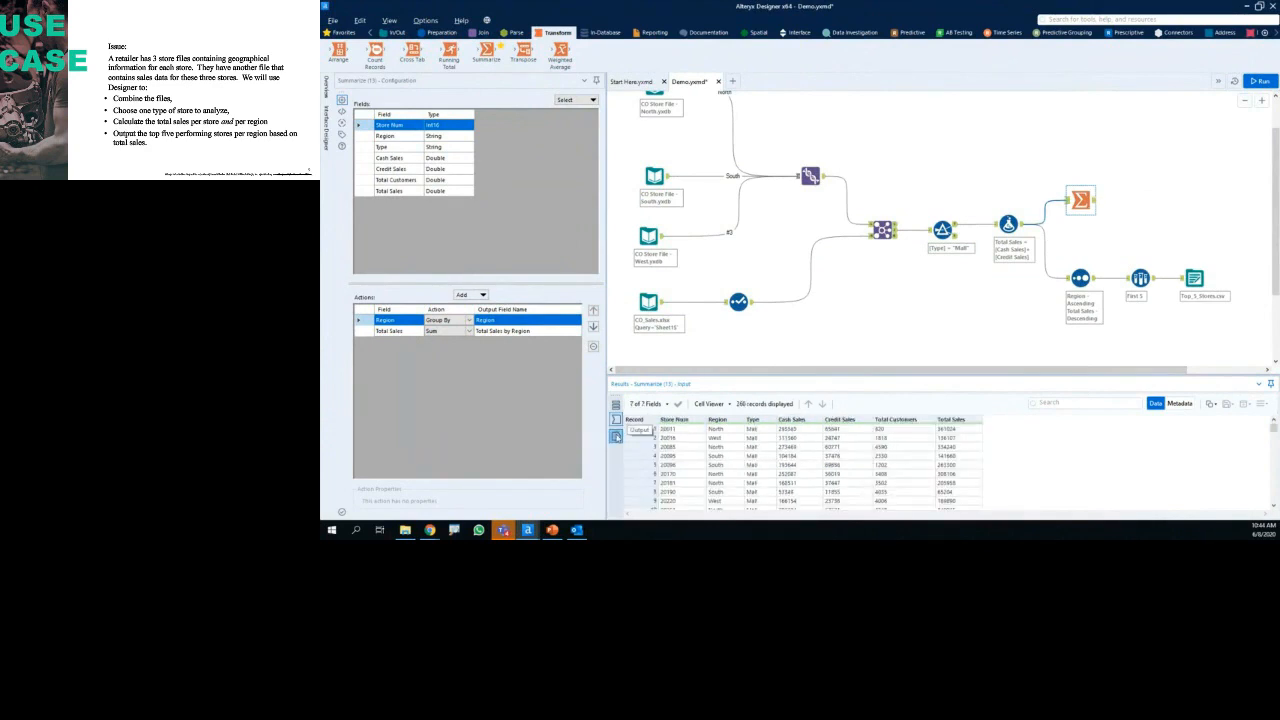
click(616, 420)
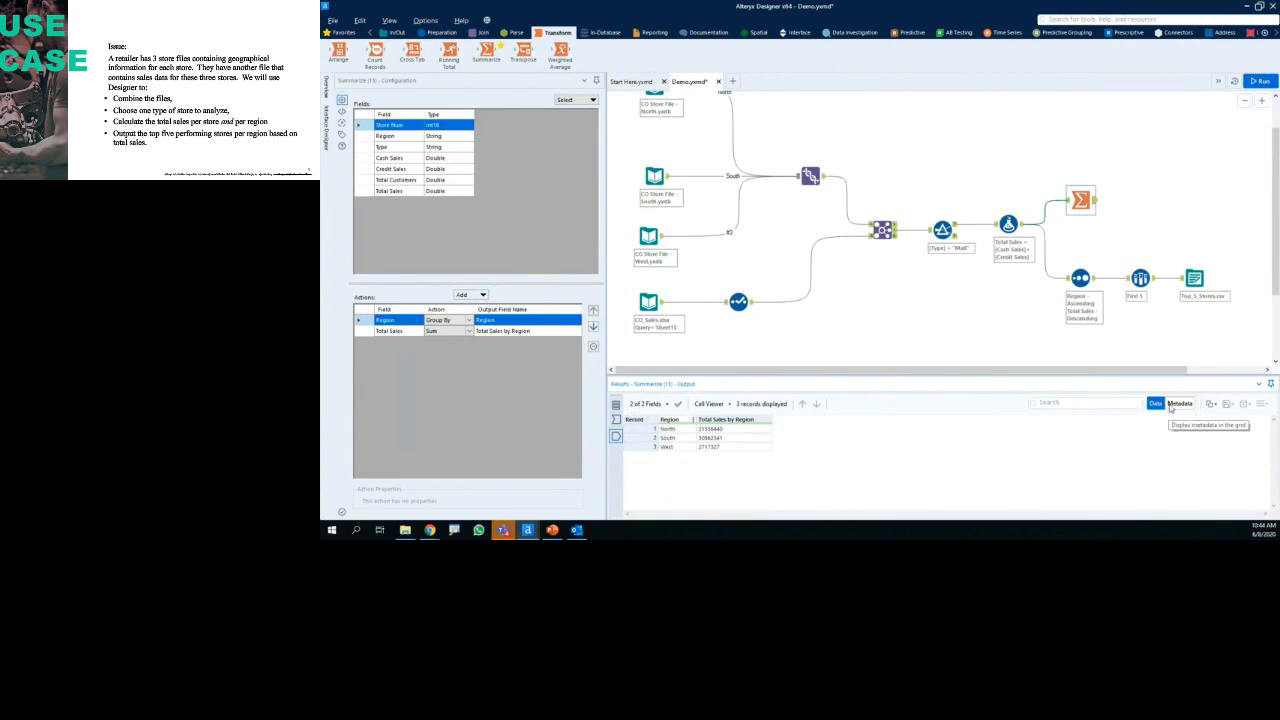
click(1178, 404)
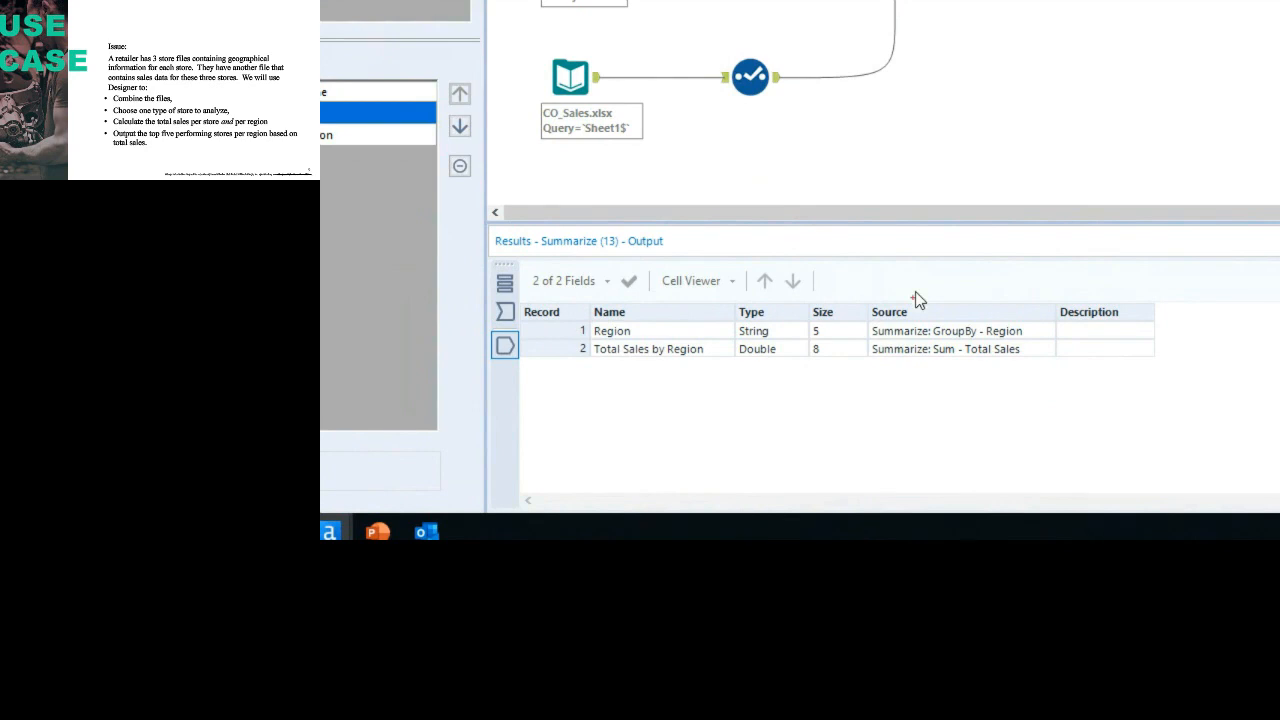
mouse_move(883, 295)
mouse_down()
mouse_move(861, 323)
mouse_move(891, 367)
mouse_move(1028, 369)
mouse_move(978, 307)
mouse_move(888, 298)
mouse_up()
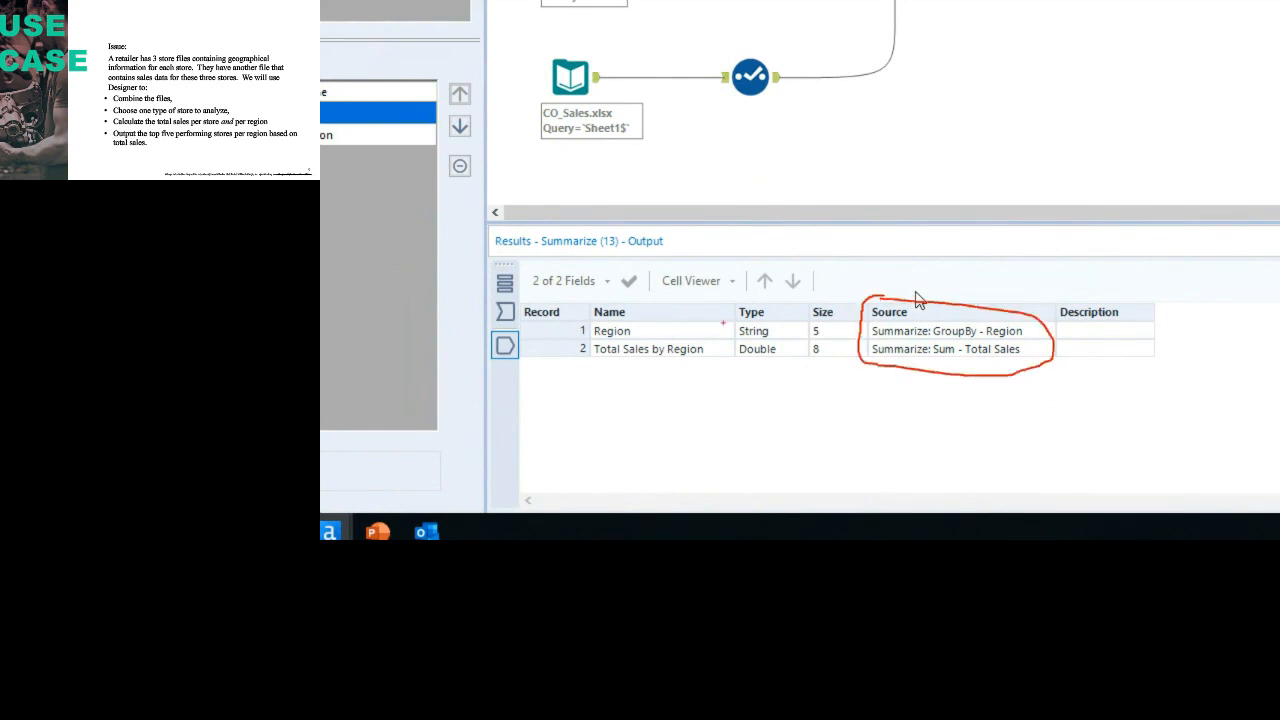
Step: Examine the full Source column in the Formula tool's output metadata, then return its results to the data records
mouse_move(598, 297)
mouse_down()
mouse_move(584, 322)
mouse_move(662, 378)
mouse_move(710, 330)
mouse_move(600, 292)
mouse_up()
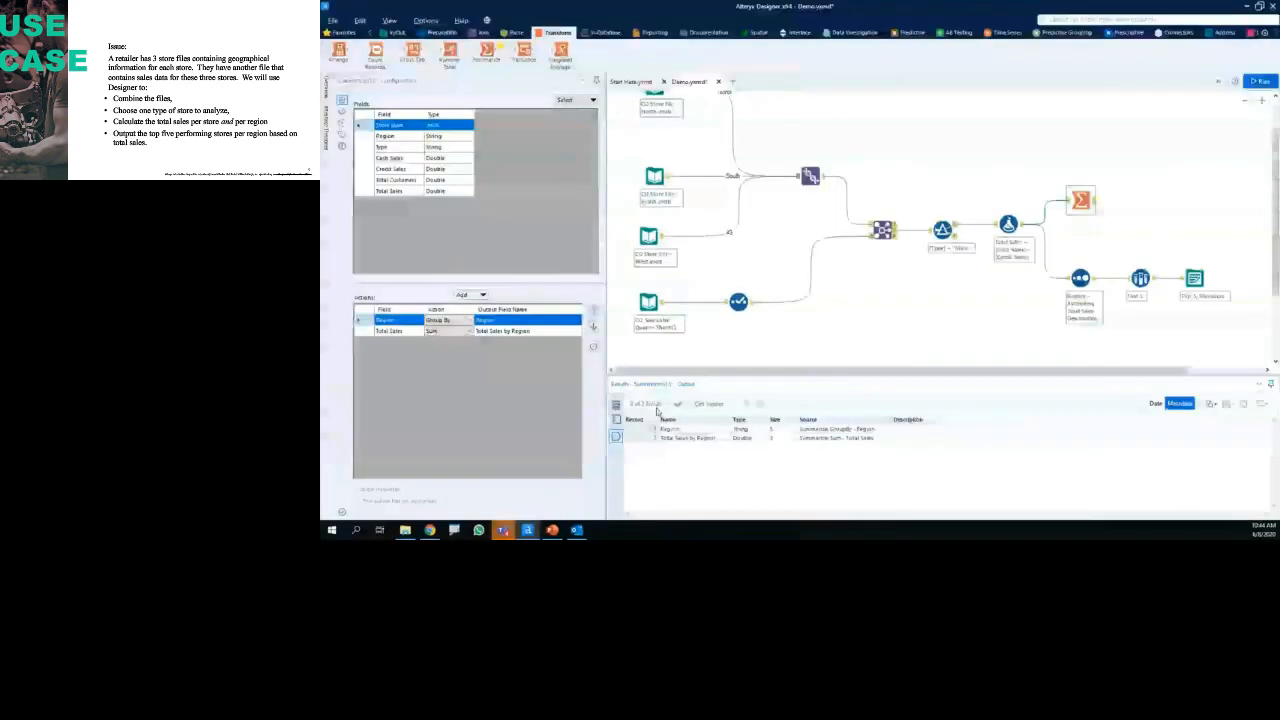
click(1155, 403)
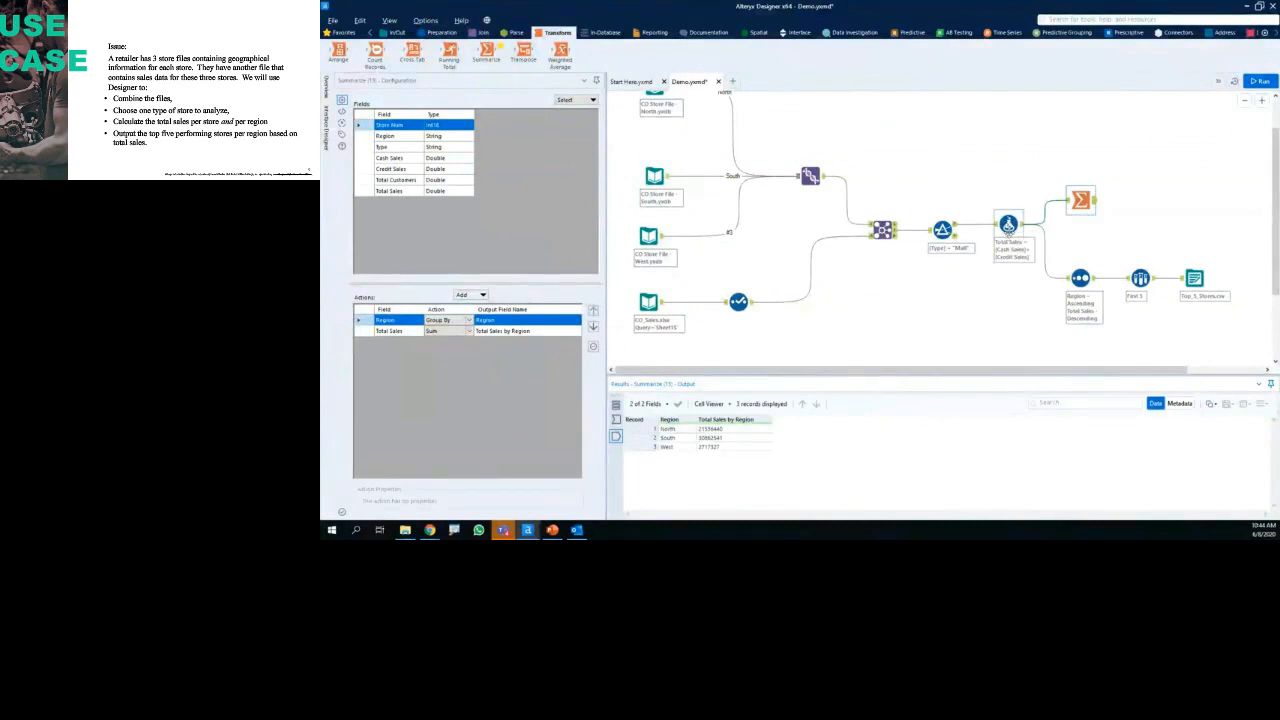
click(1008, 224)
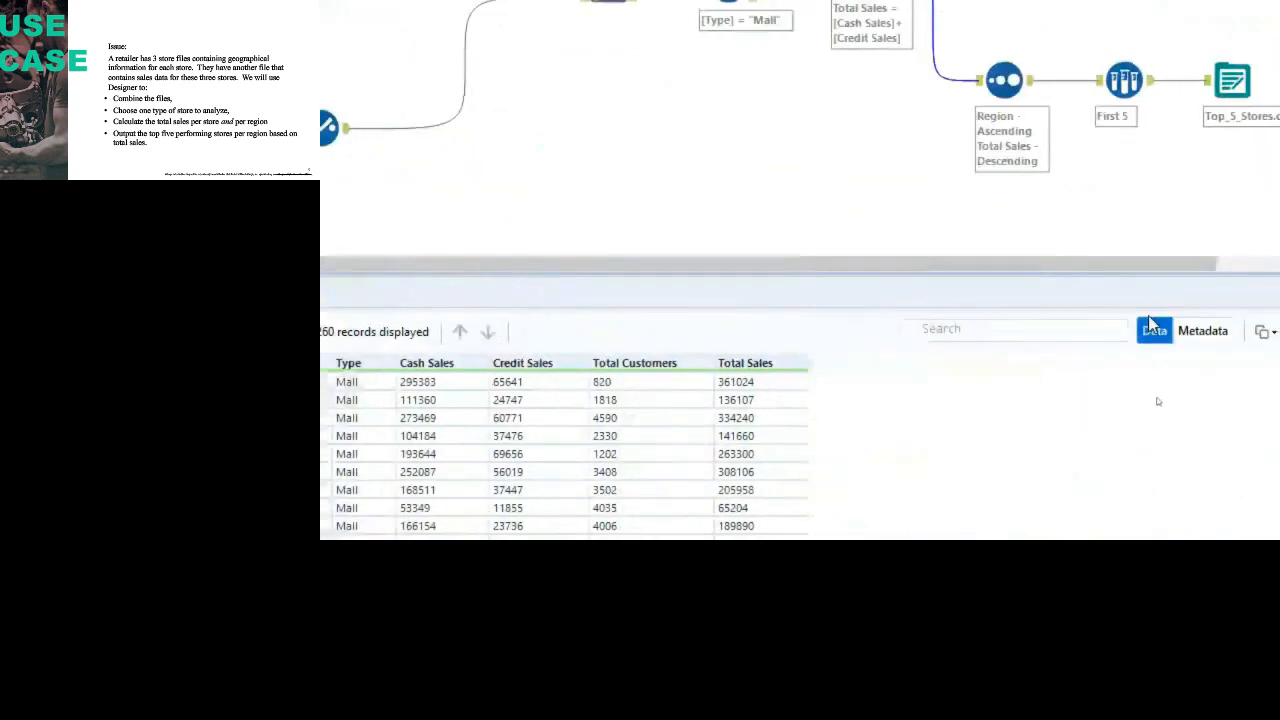
click(1180, 403)
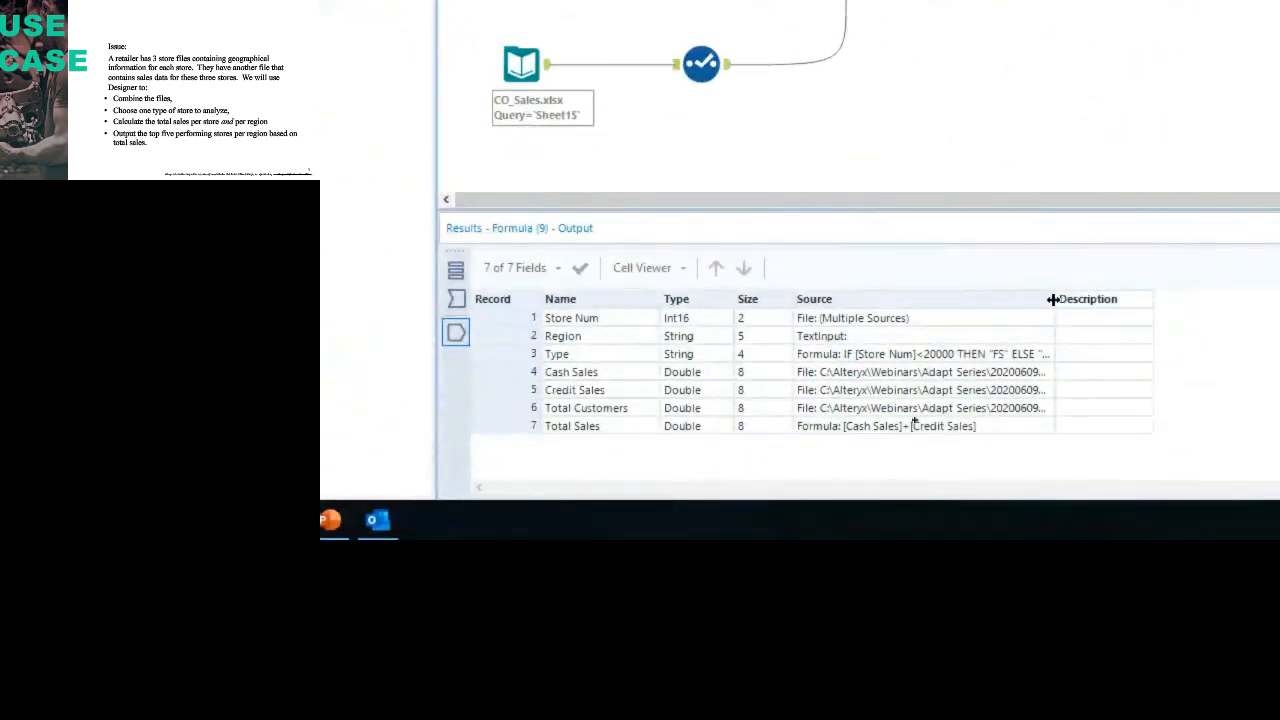
drag(1054, 298, 1210, 298)
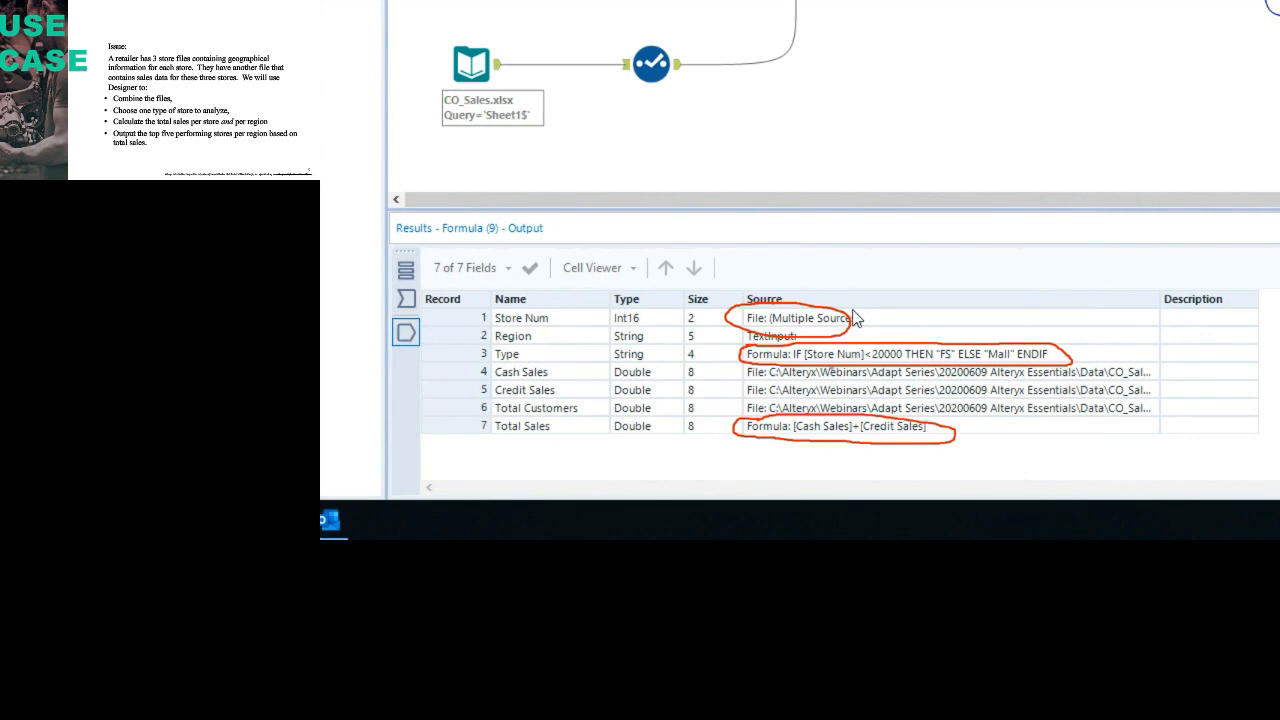
key(Escape)
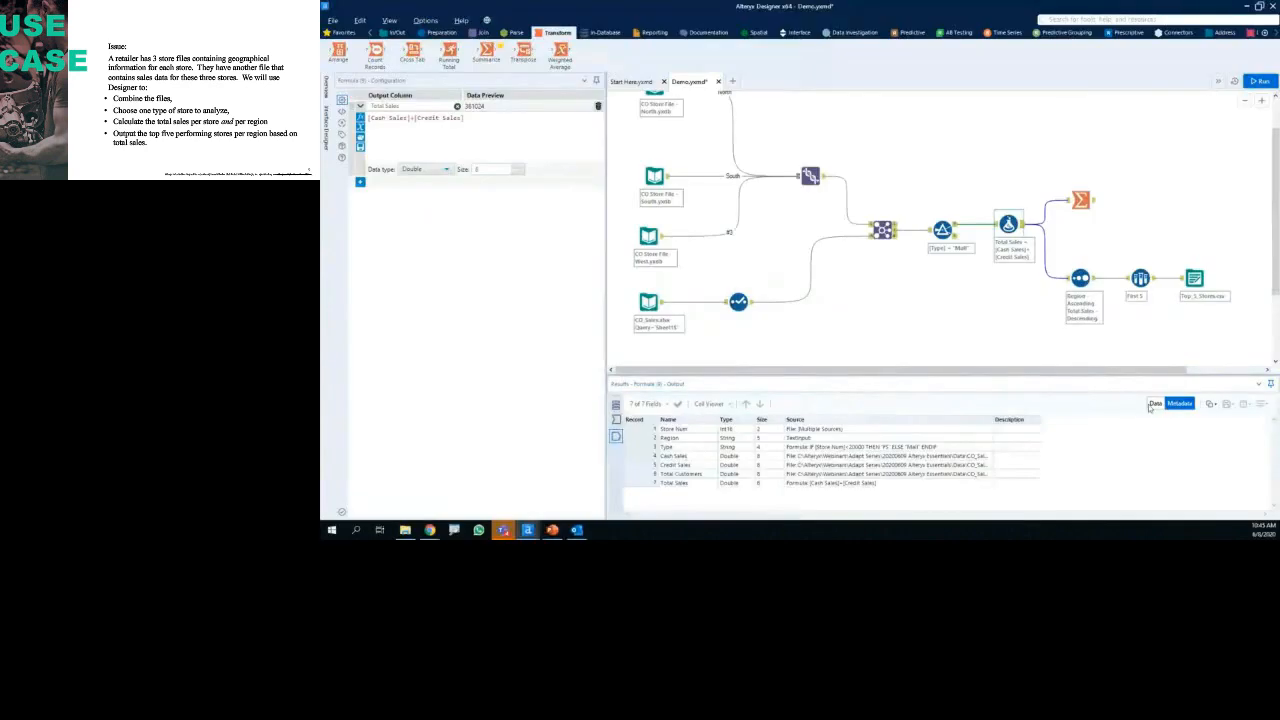
click(1155, 403)
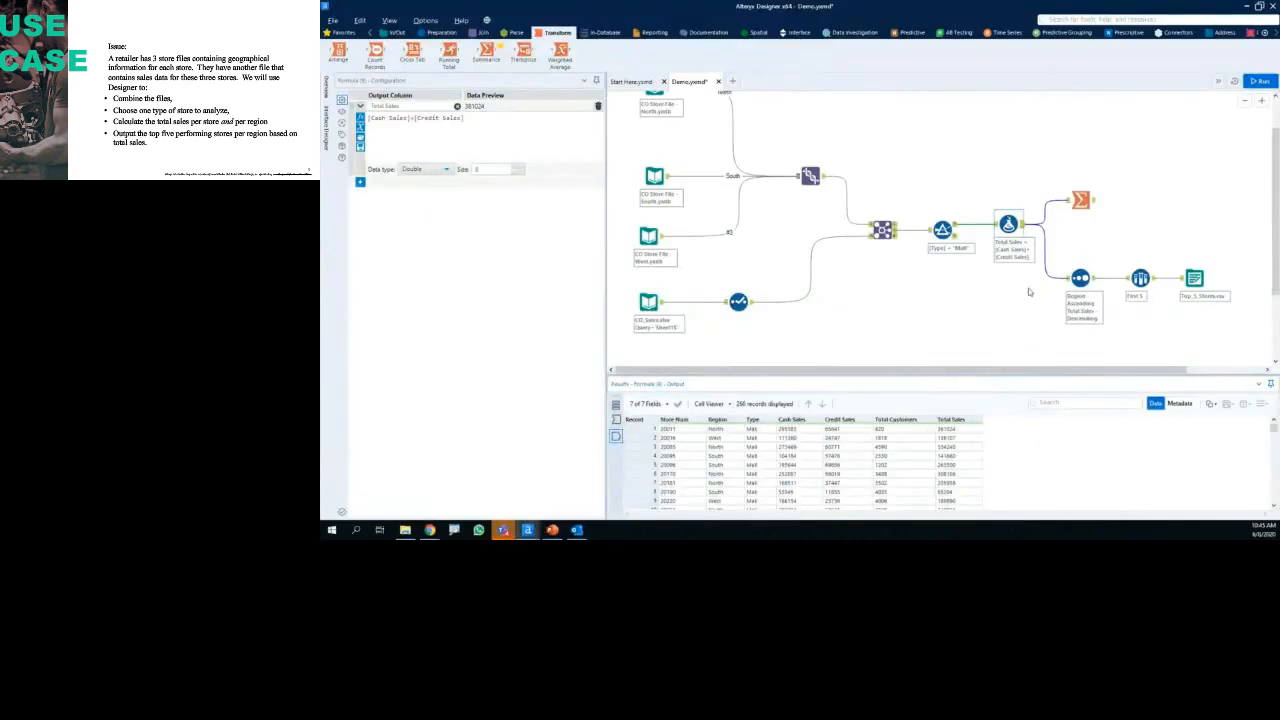
Step: Attach an Output Data tool to the Summarize tool's output and open its data connection choices
click(1080, 201)
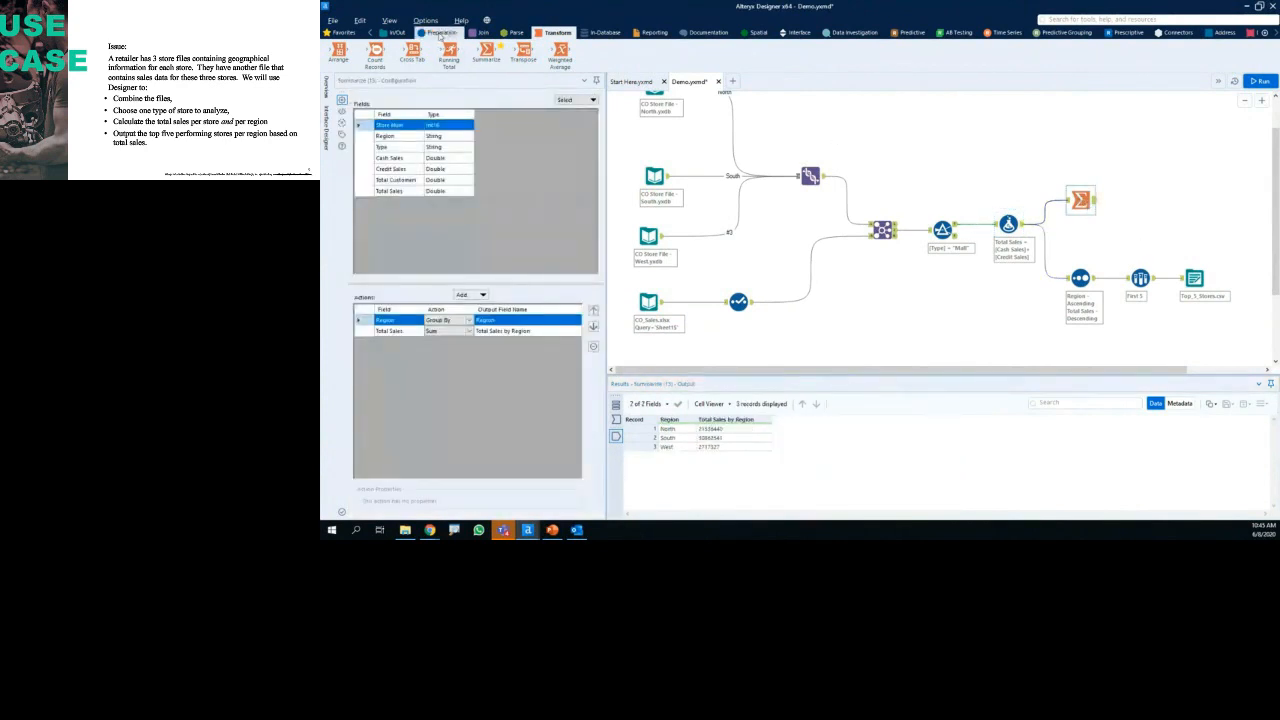
click(396, 32)
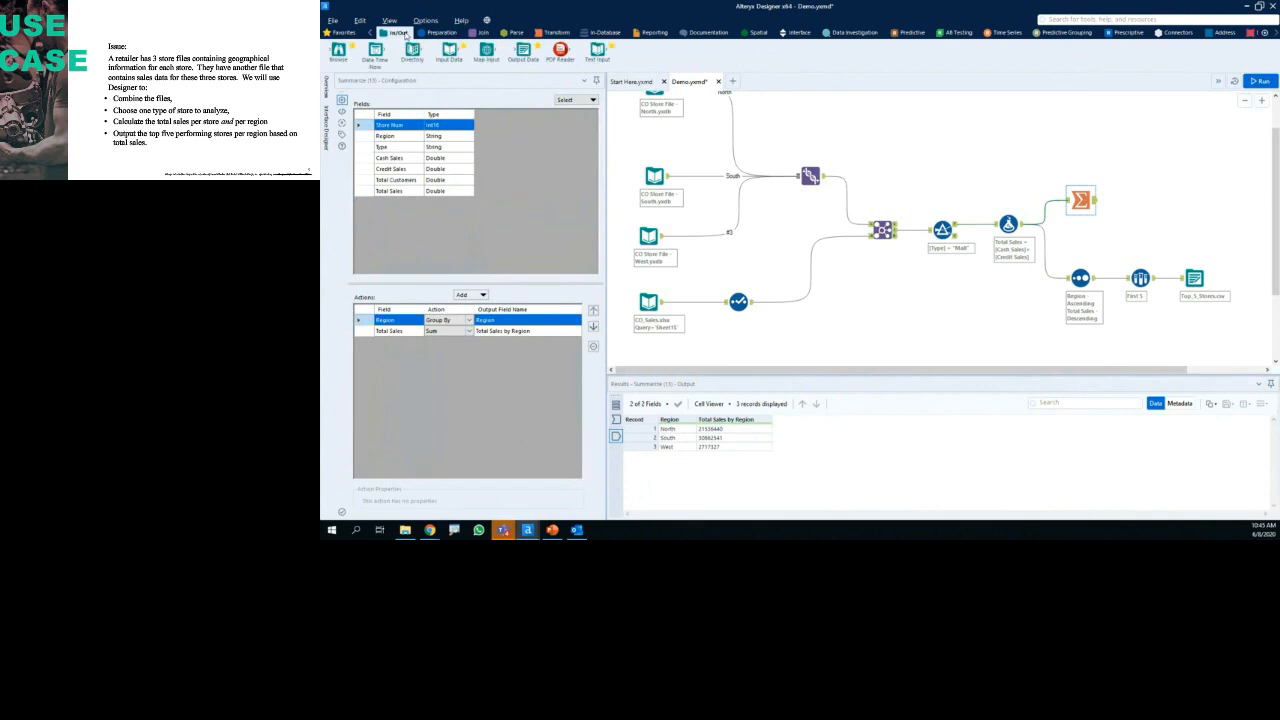
drag(523, 52, 1135, 200)
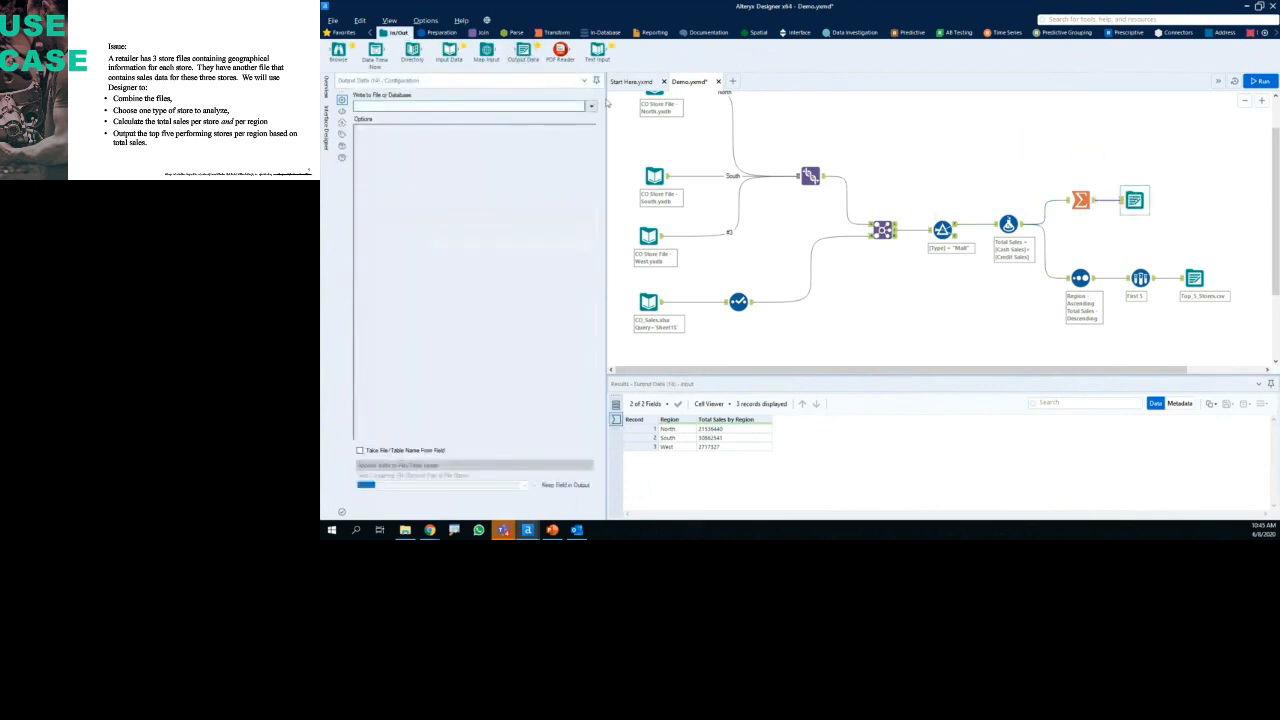
click(591, 106)
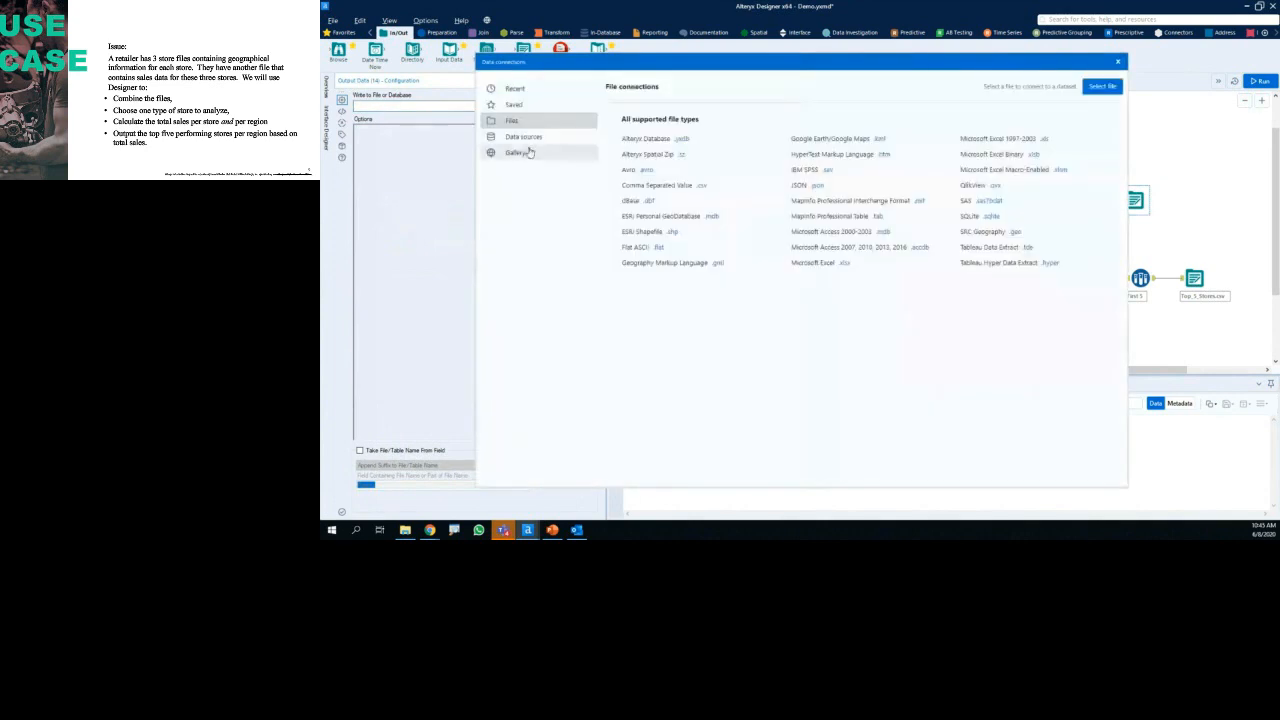
Step: Examine the database and cloud data sources available for output, including Amazon, Microsoft Azure, Snowflake, Oracle and MySQL
click(537, 142)
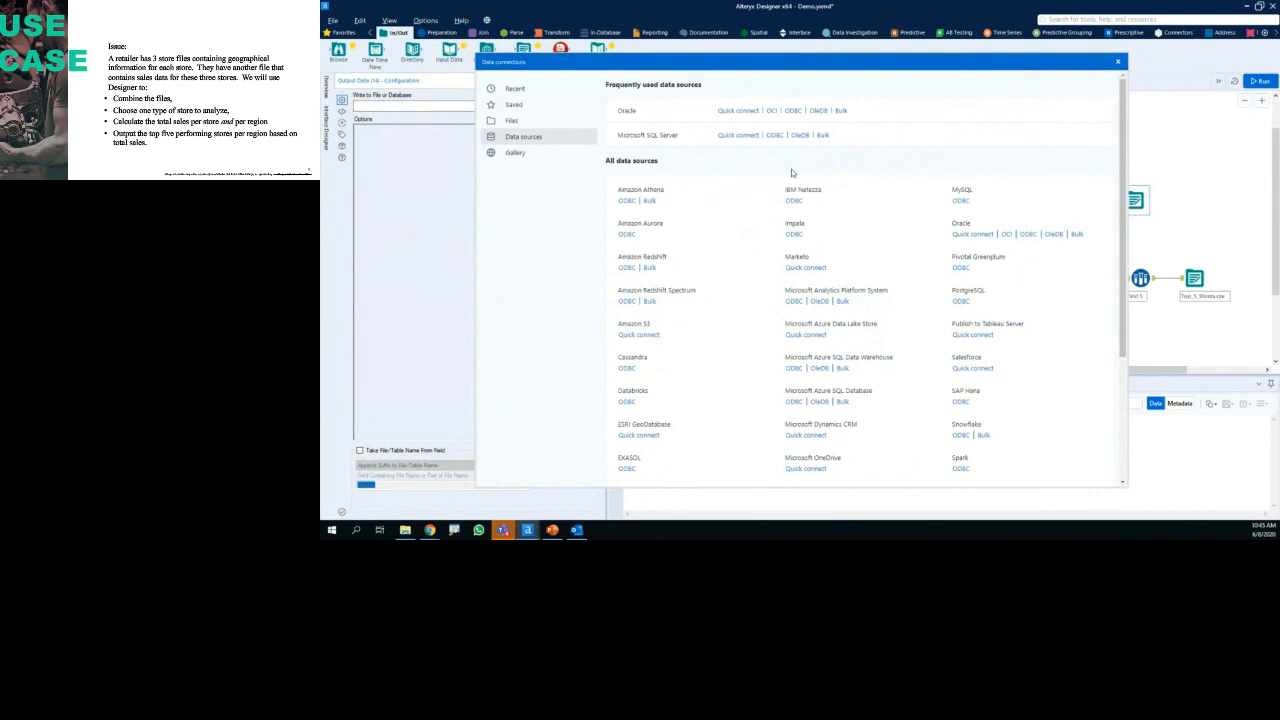
mouse_move(517, 127)
mouse_down()
mouse_move(538, 154)
mouse_move(500, 126)
mouse_up()
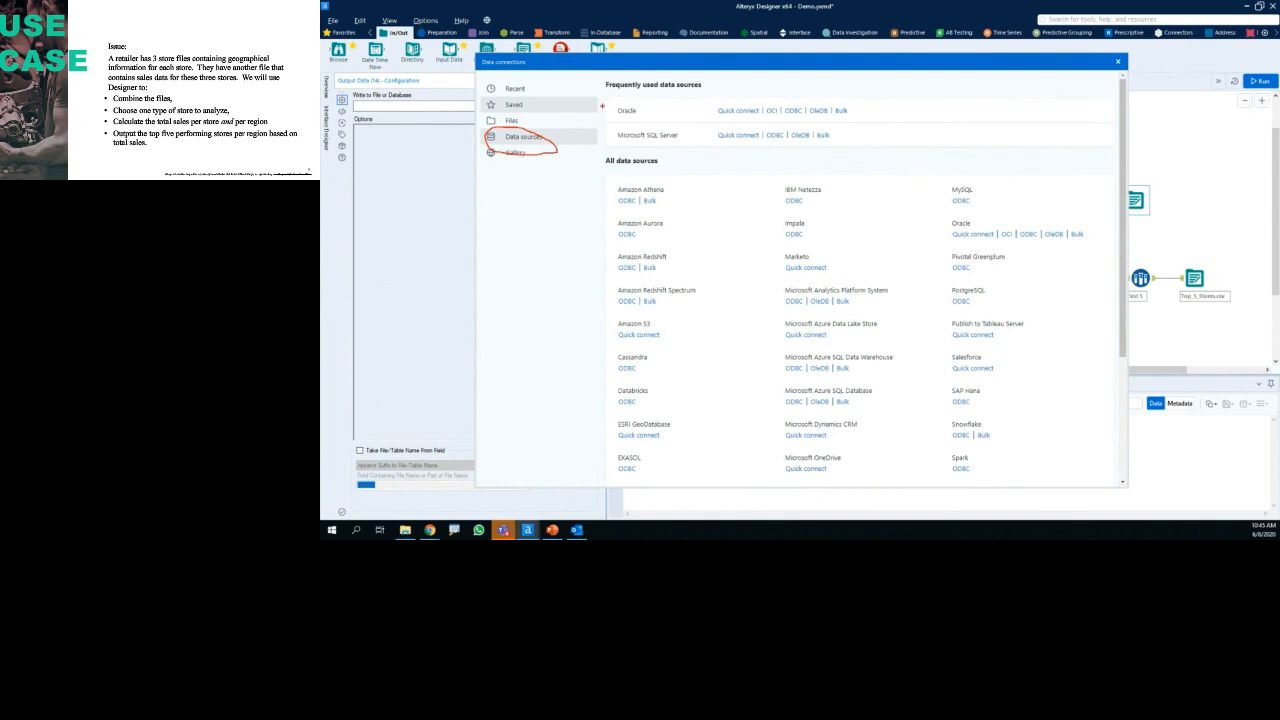
mouse_move(620, 178)
mouse_down()
mouse_move(601, 328)
mouse_move(650, 415)
mouse_move(678, 209)
mouse_move(621, 184)
mouse_up()
mouse_move(775, 291)
mouse_down()
mouse_move(905, 342)
mouse_move(822, 426)
mouse_move(779, 290)
mouse_up()
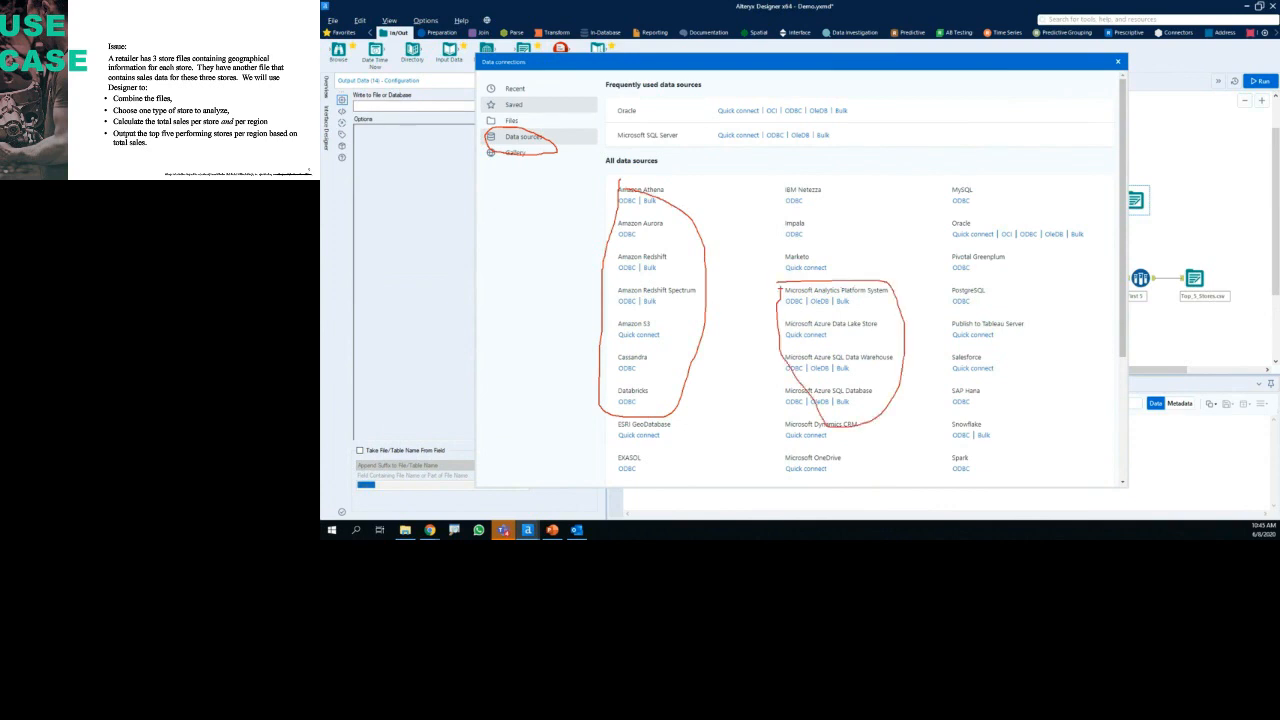
key(Escape)
scroll(770, 333, down, 4)
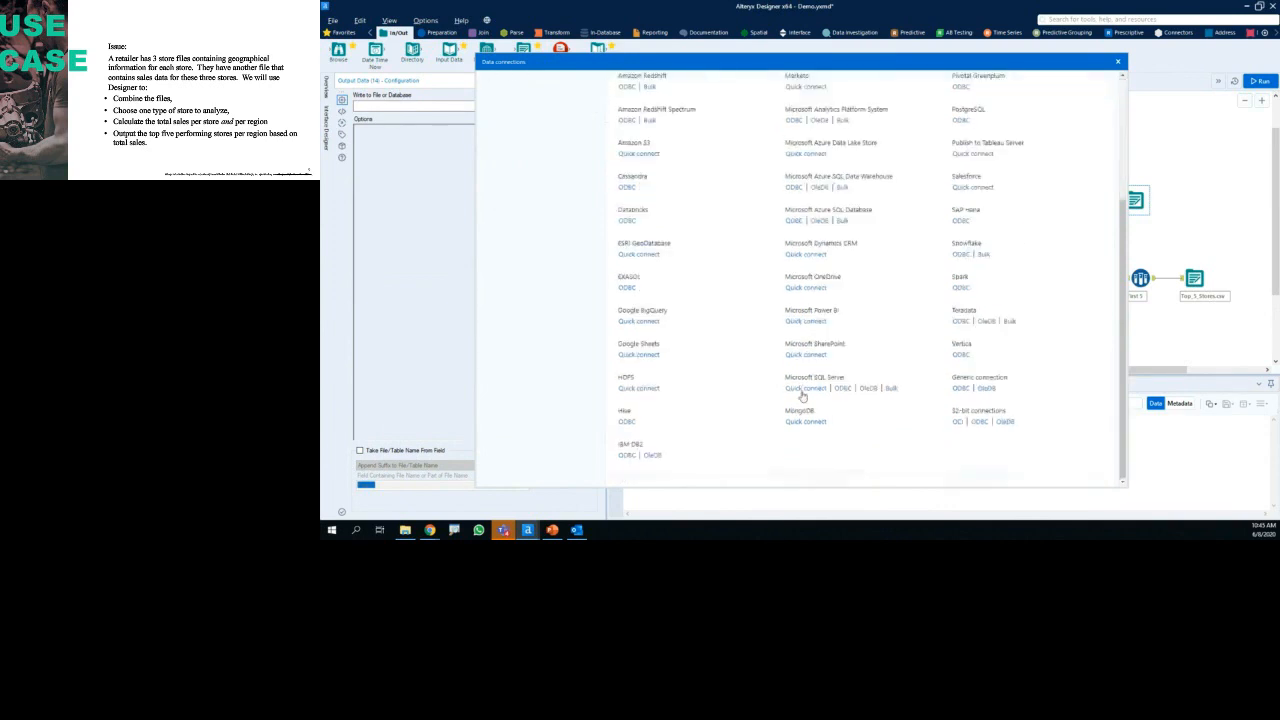
mouse_move(983, 259)
mouse_down()
mouse_move(950, 239)
mouse_move(970, 270)
mouse_up()
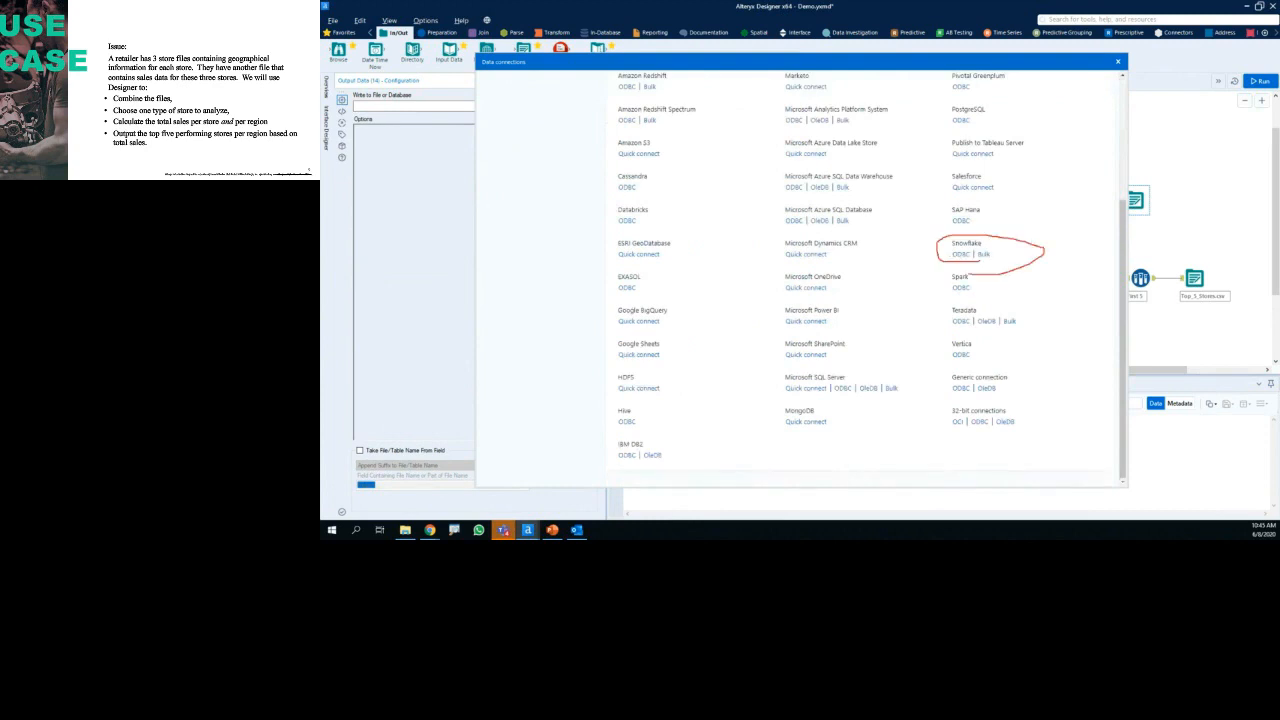
mouse_move(613, 302)
mouse_down()
mouse_move(613, 352)
mouse_move(680, 348)
mouse_move(607, 284)
mouse_up()
key(Escape)
scroll(850, 290, up, 4)
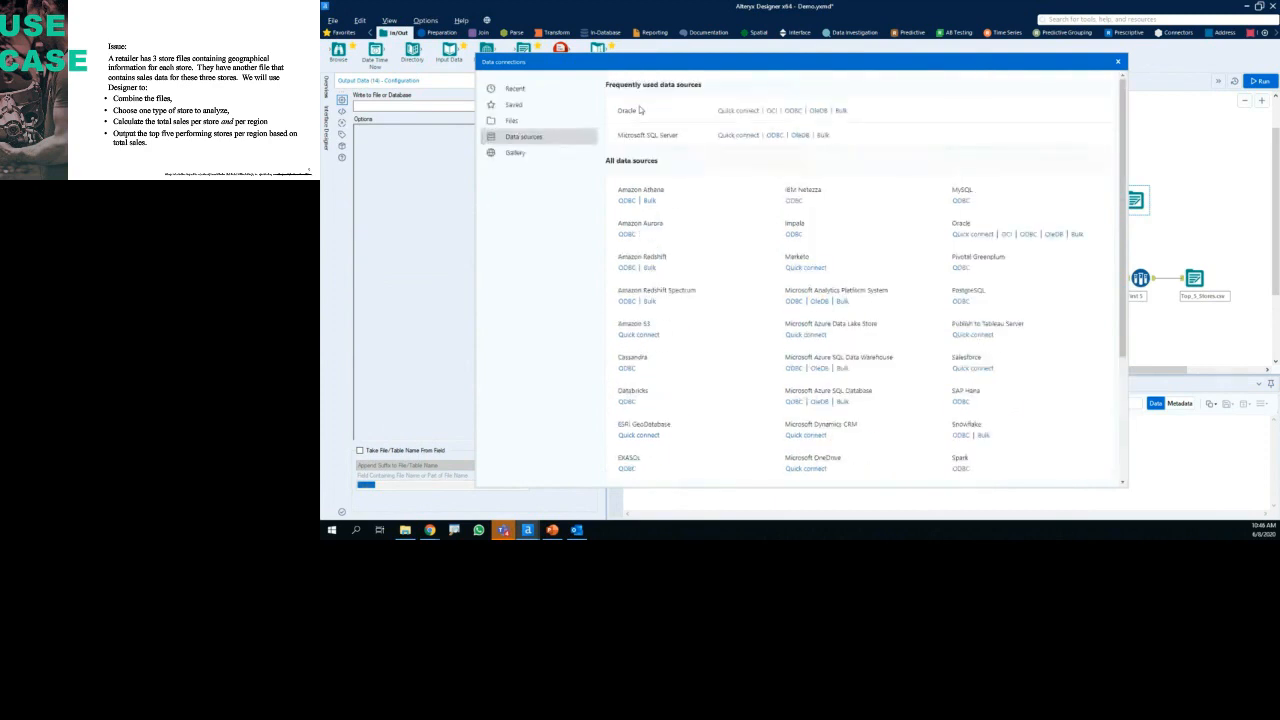
mouse_move(625, 97)
mouse_down()
mouse_move(605, 114)
mouse_move(800, 152)
mouse_move(866, 112)
mouse_move(696, 97)
mouse_move(610, 108)
mouse_up()
mouse_move(940, 174)
mouse_down()
mouse_move(950, 214)
mouse_move(934, 176)
mouse_up()
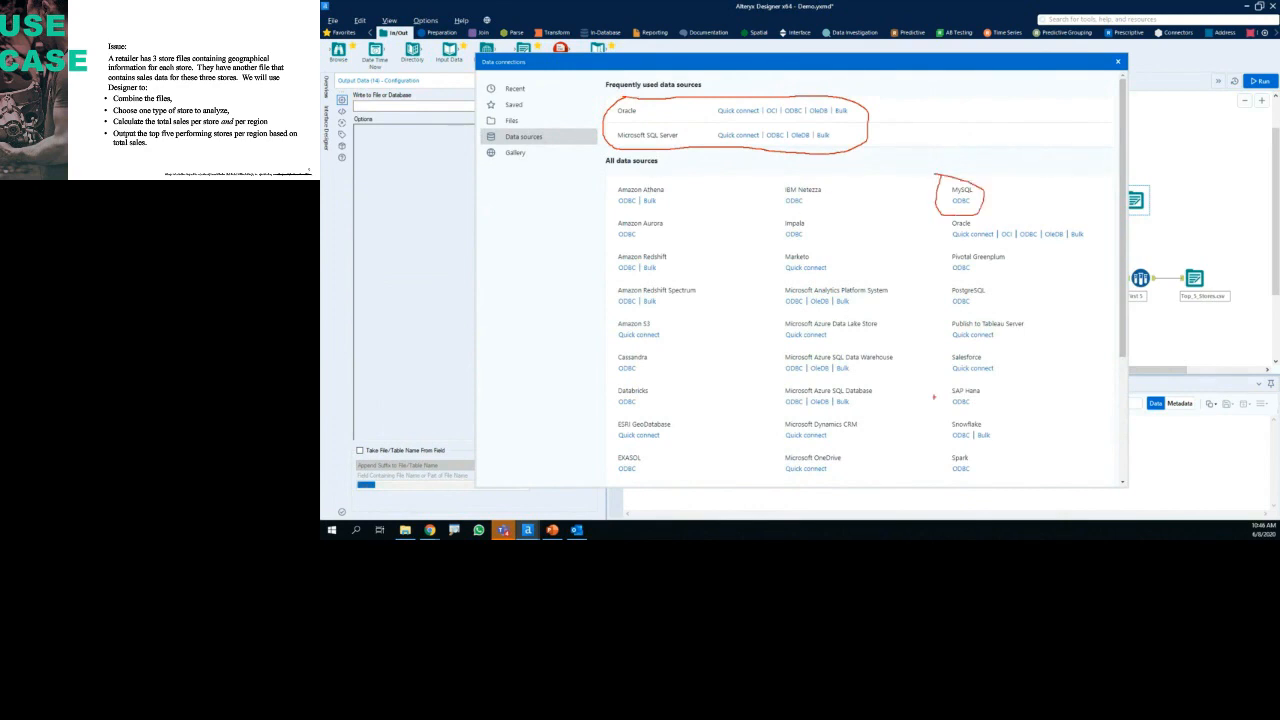
key(Escape)
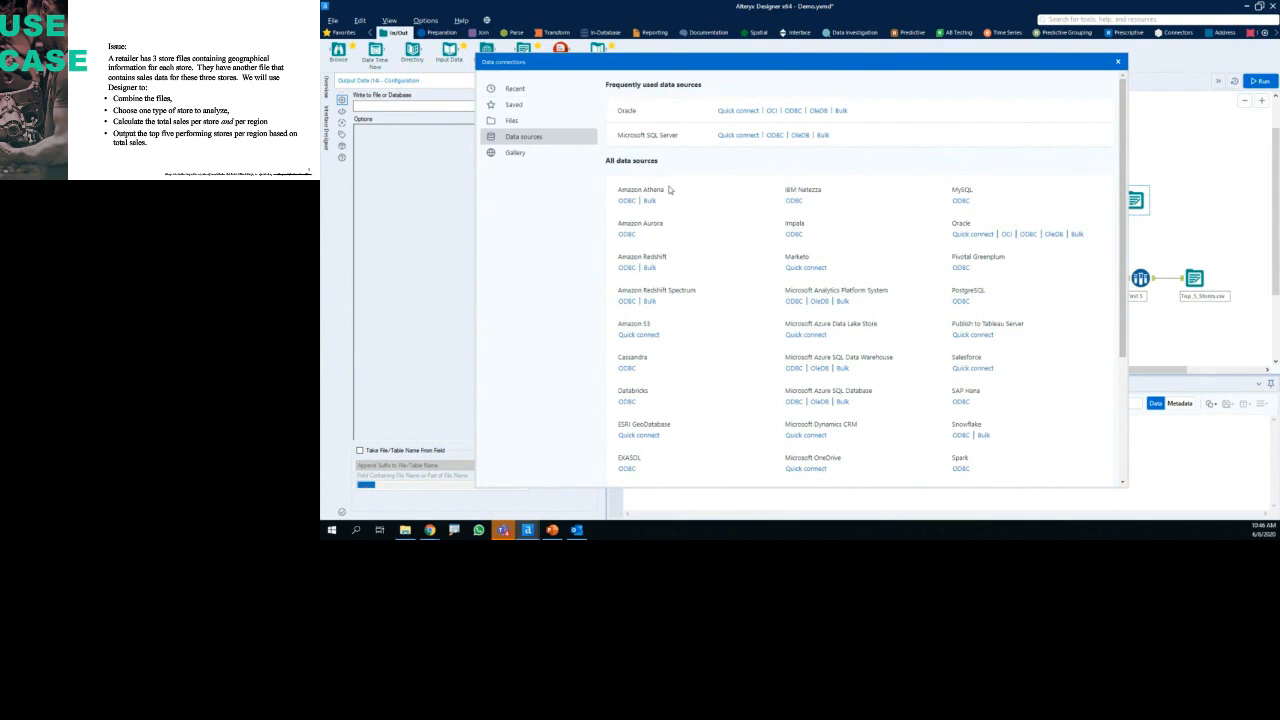
Step: Review the file types supported for output, including Excel, Alteryx Database and Tableau formats
click(556, 122)
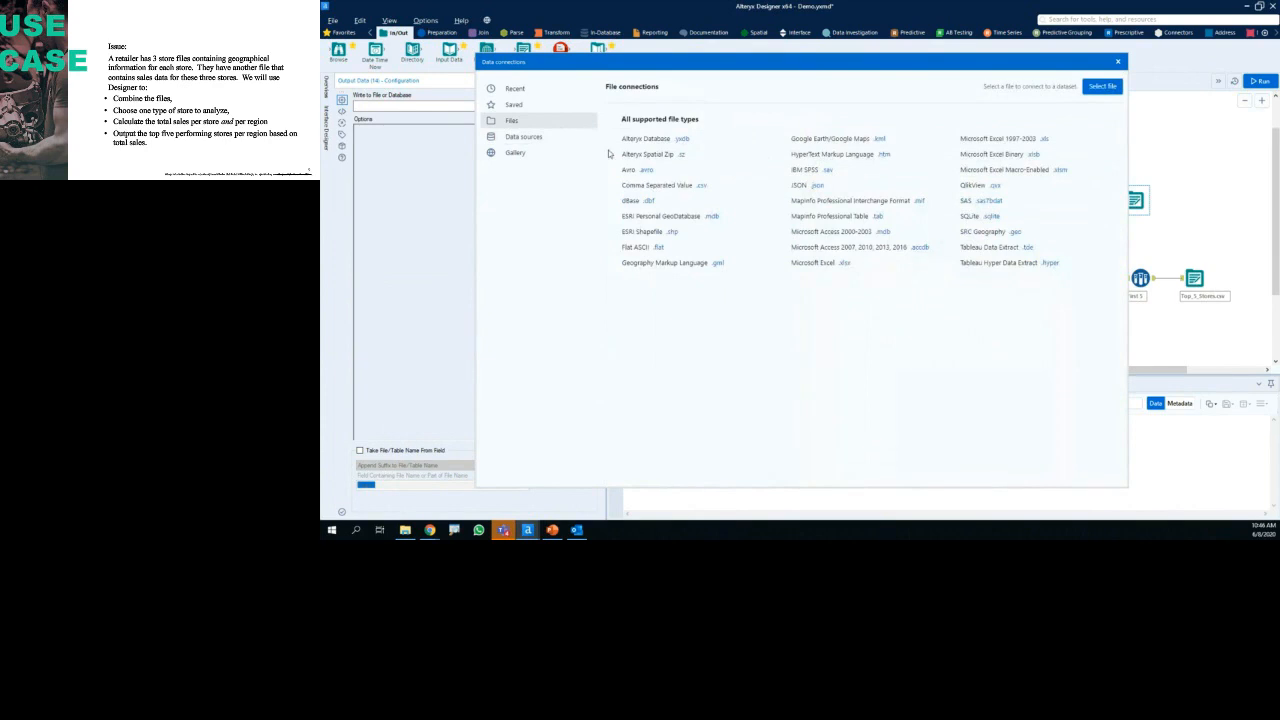
mouse_move(610, 130)
mouse_down()
mouse_move(612, 260)
mouse_move(662, 277)
mouse_move(1037, 290)
mouse_move(1092, 126)
mouse_move(606, 126)
mouse_up()
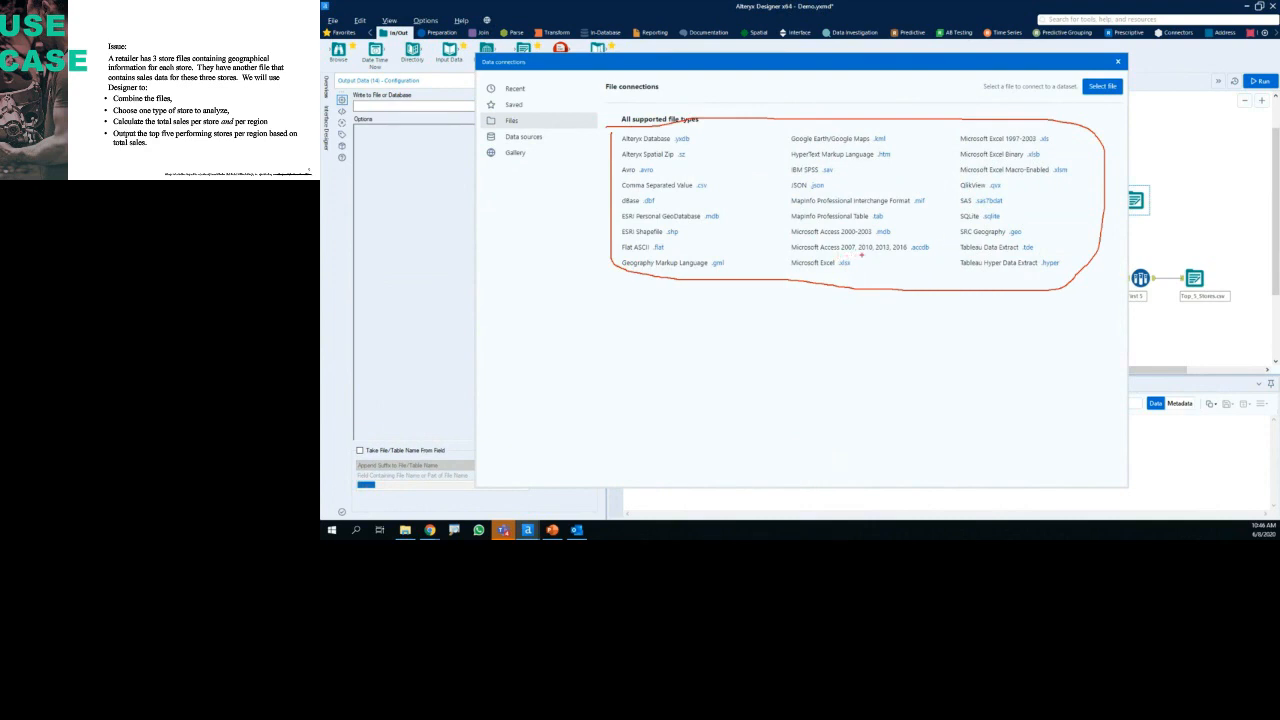
mouse_move(851, 256)
mouse_down()
mouse_move(829, 270)
mouse_move(847, 256)
mouse_up()
mouse_move(694, 147)
mouse_down()
mouse_move(661, 143)
mouse_move(703, 134)
mouse_move(689, 151)
mouse_up()
key(Escape)
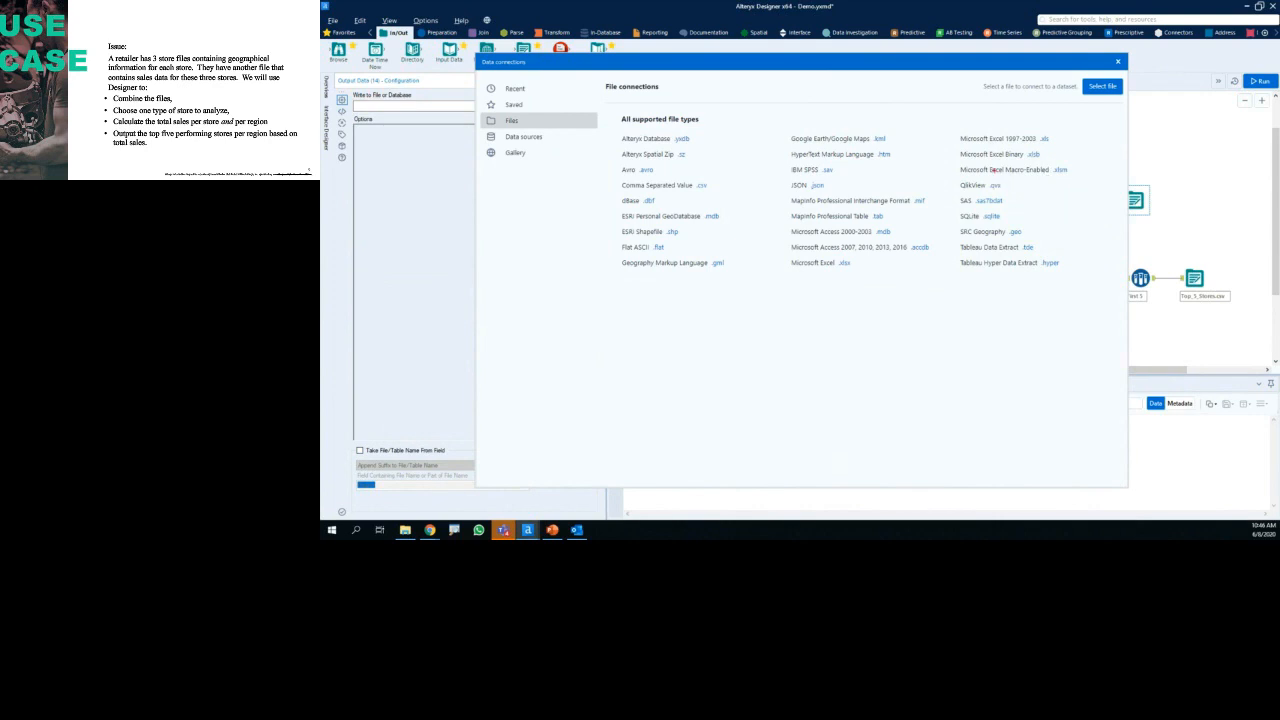
mouse_move(993, 178)
mouse_down()
mouse_move(978, 188)
mouse_move(1010, 195)
mouse_move(990, 185)
mouse_up()
mouse_move(1032, 240)
mouse_down()
mouse_move(952, 240)
mouse_move(1096, 268)
mouse_move(1027, 241)
mouse_up()
key(Escape)
Step: Find the Microsoft Power BI connection among the available output data sources
click(558, 139)
scroll(877, 394, down, 10)
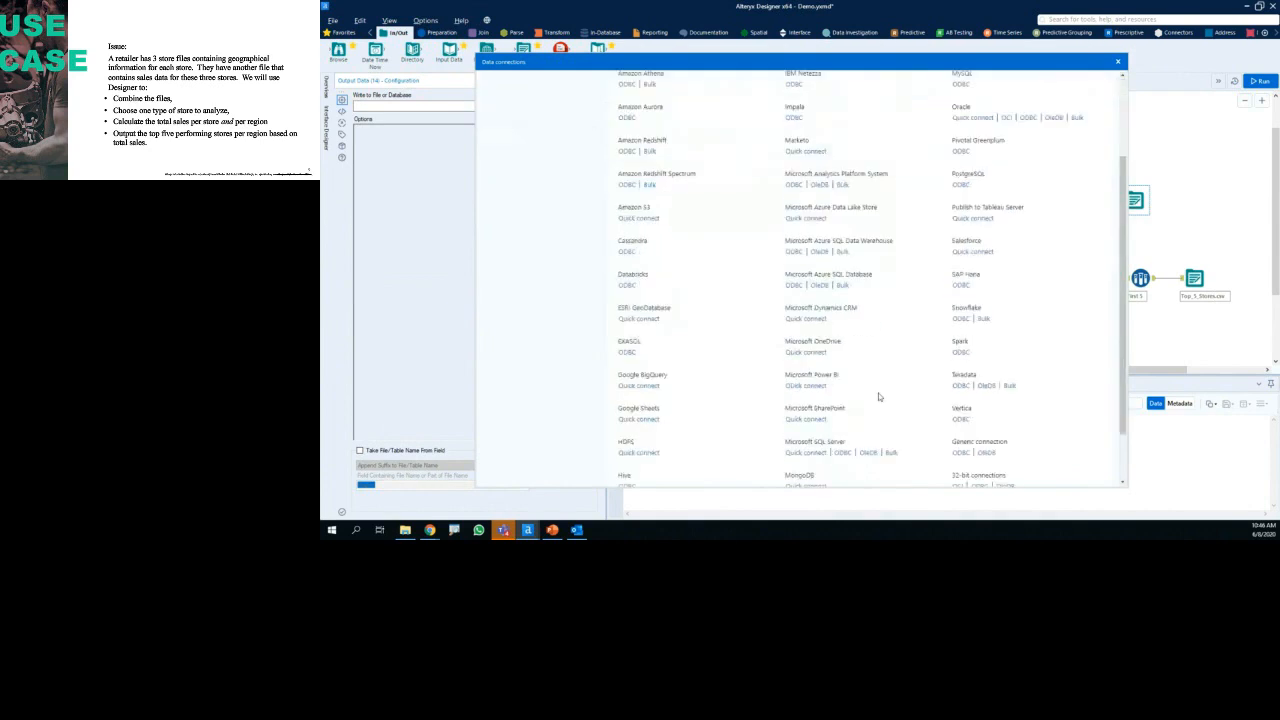
mouse_move(802, 296)
mouse_down()
mouse_move(770, 312)
mouse_move(808, 337)
mouse_move(856, 302)
mouse_move(766, 294)
mouse_up()
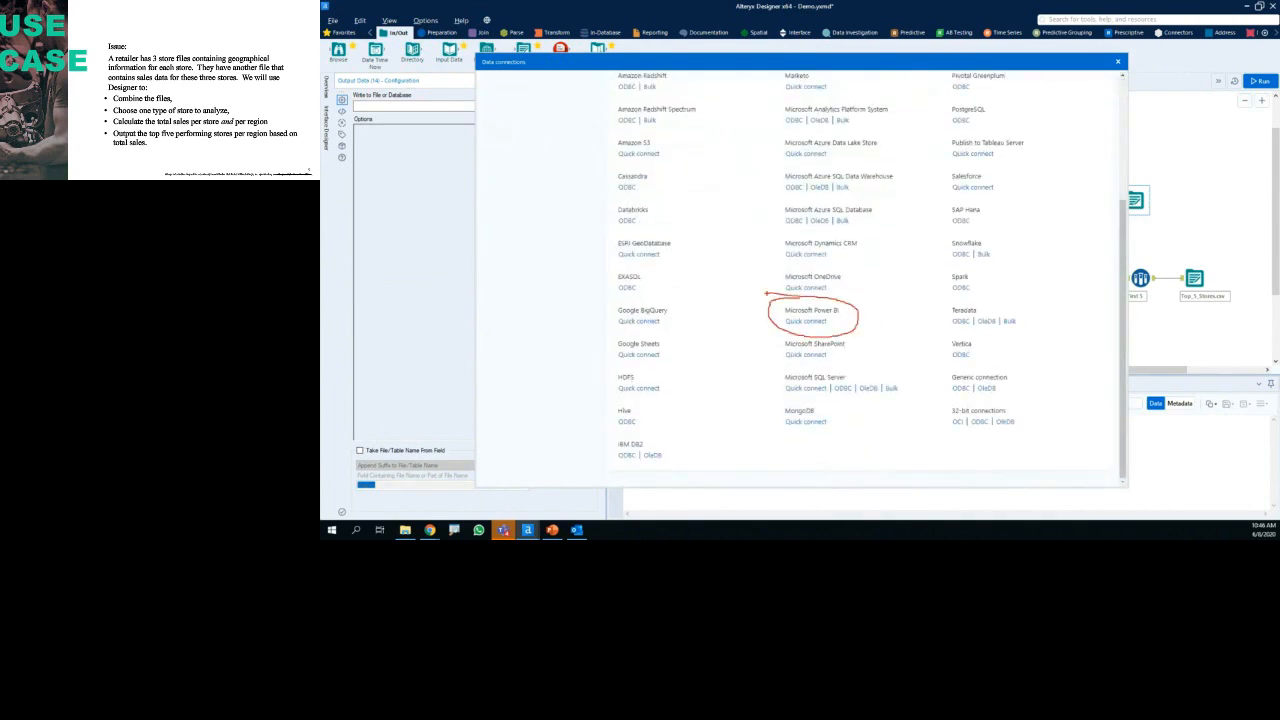
key(Escape)
scroll(757, 287, up, 10)
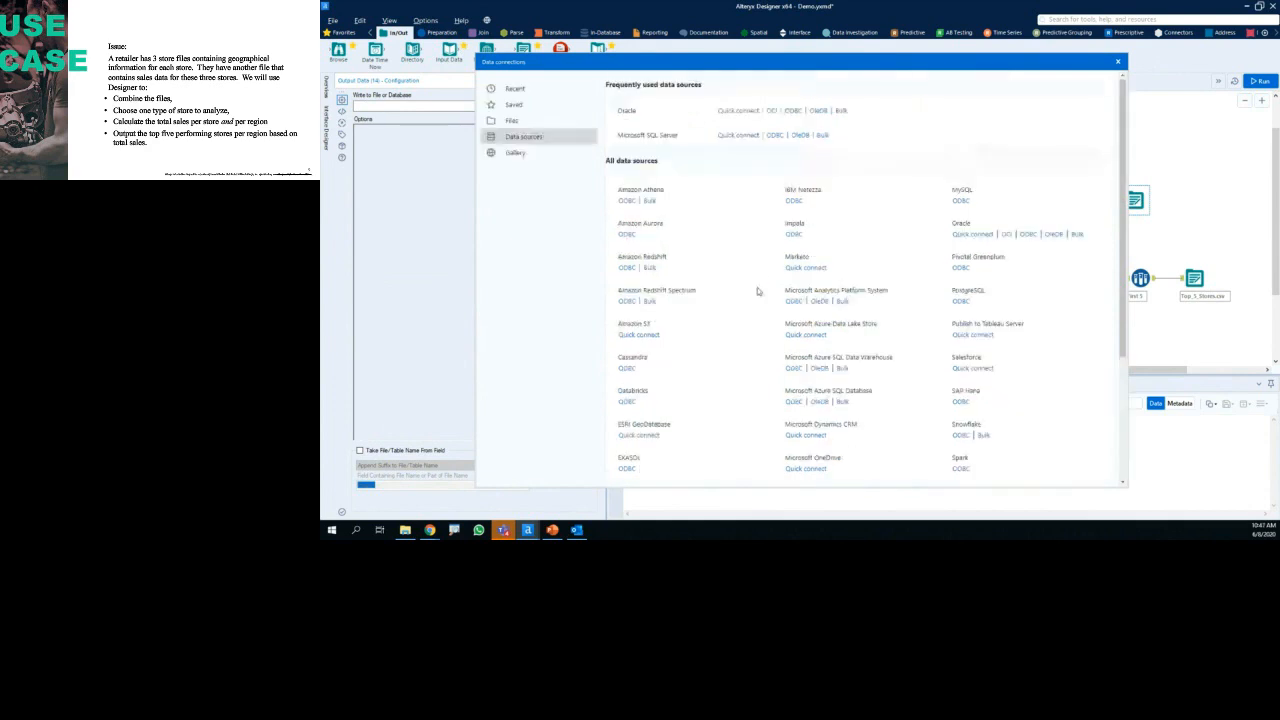
Step: Set the output to an Alteryx Database (.yxdb) file named Regional_Totals in the Output folder
click(539, 122)
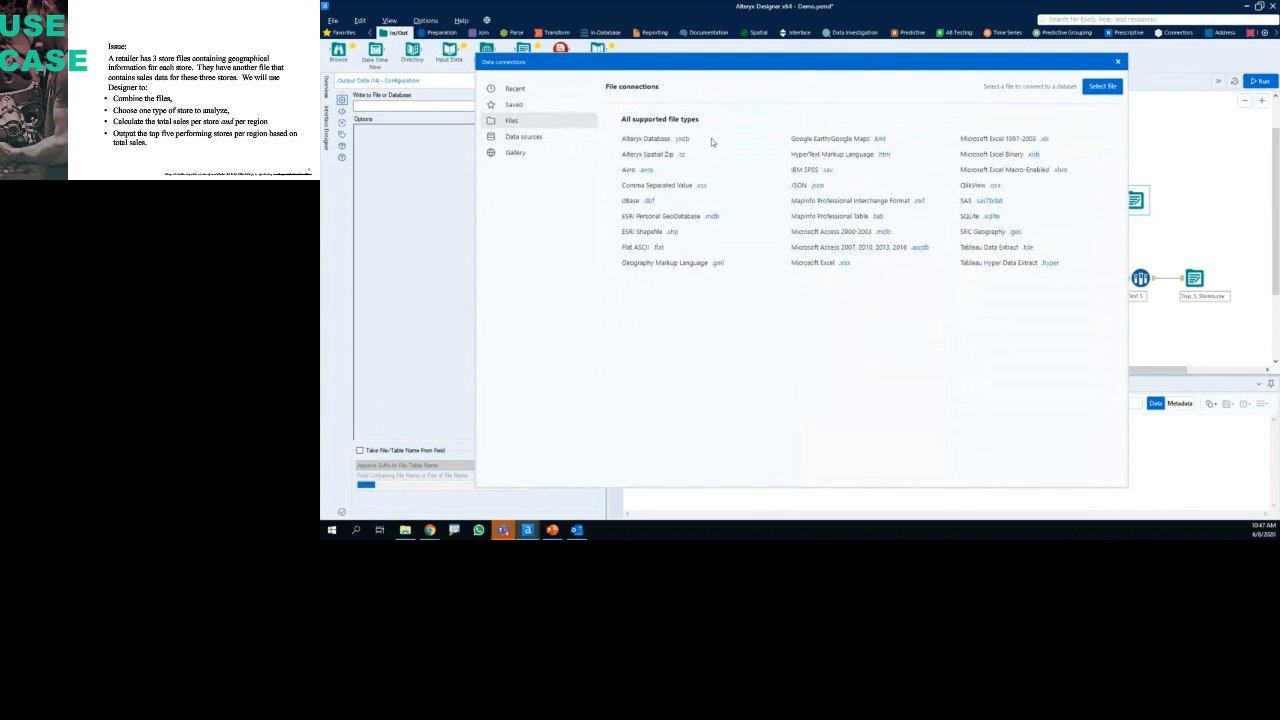
click(685, 139)
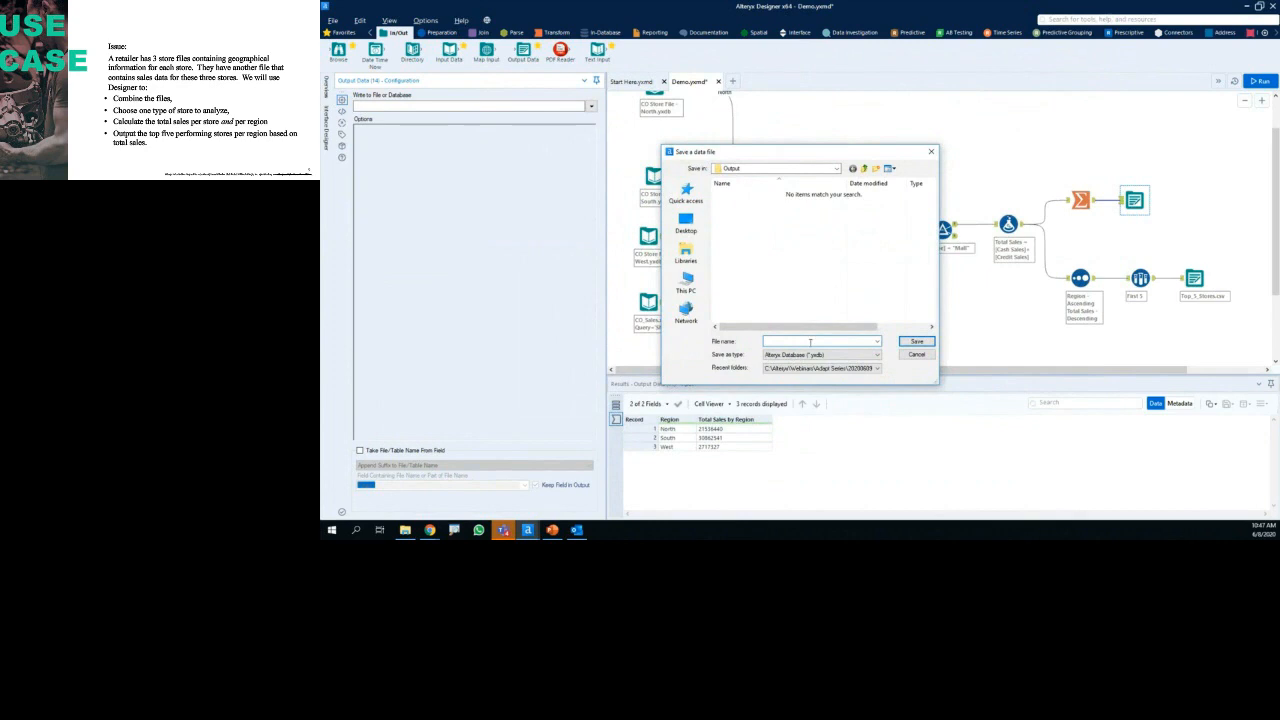
text(To)
text(als)
click(903, 341)
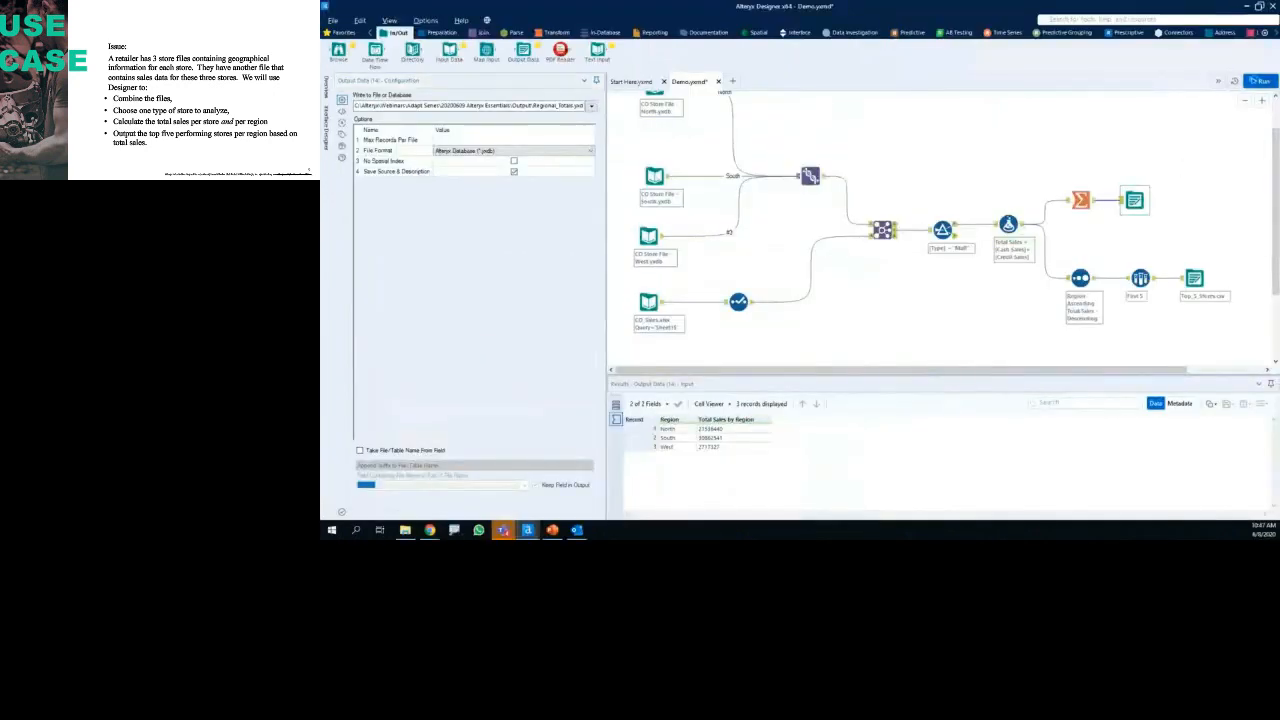
Step: Run the workflow and open the written Regional_Totals.yxdb file to check its records
click(1260, 81)
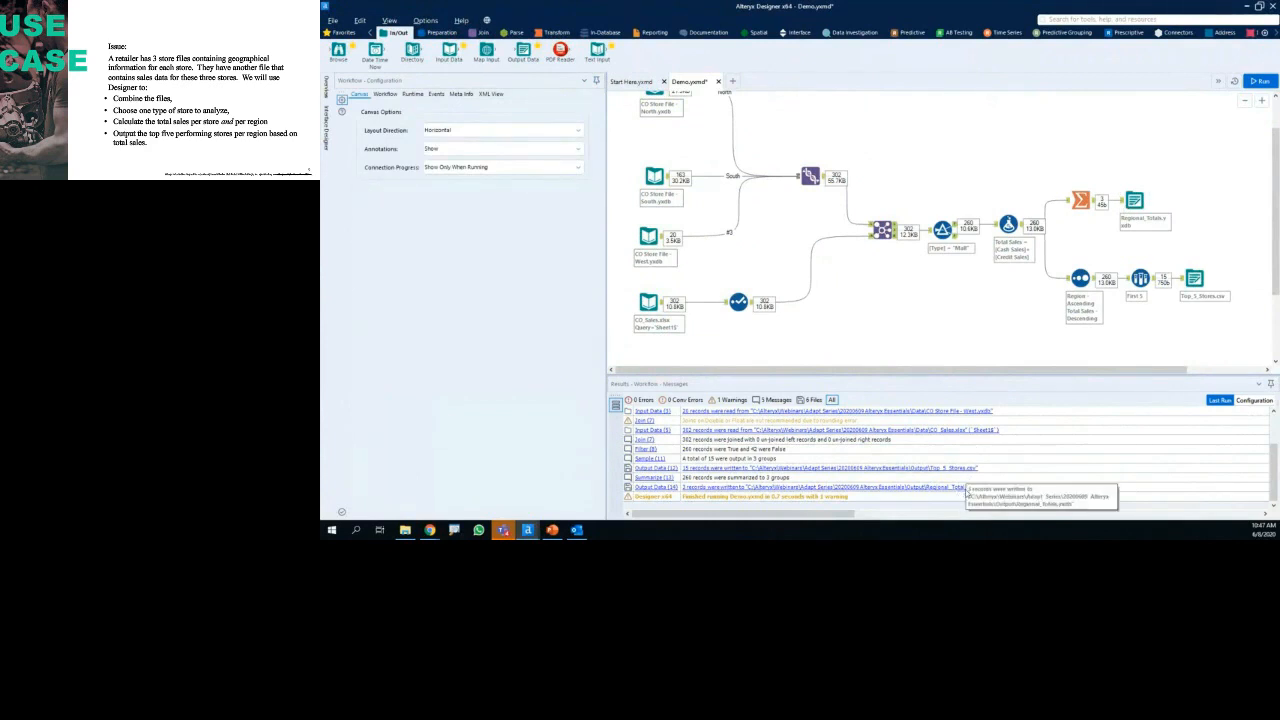
click(905, 490)
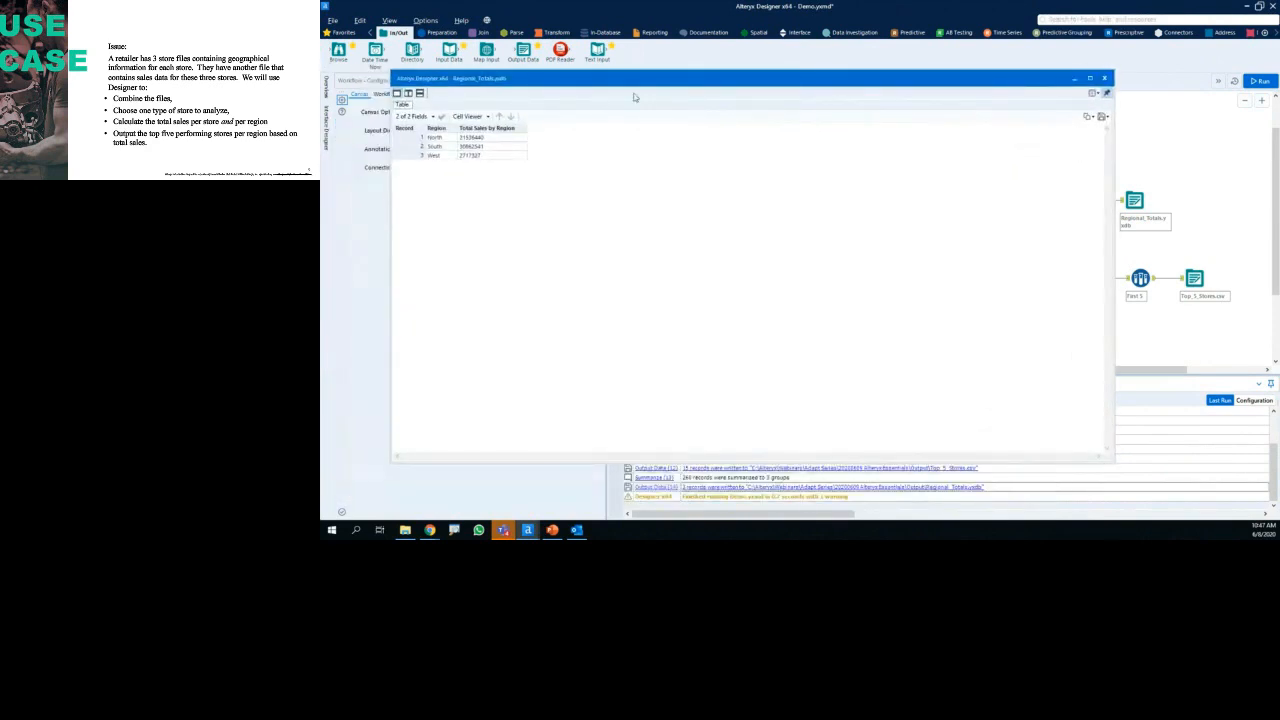
mouse_move(432, 117)
mouse_down()
mouse_move(440, 174)
mouse_move(536, 120)
mouse_move(440, 116)
mouse_up()
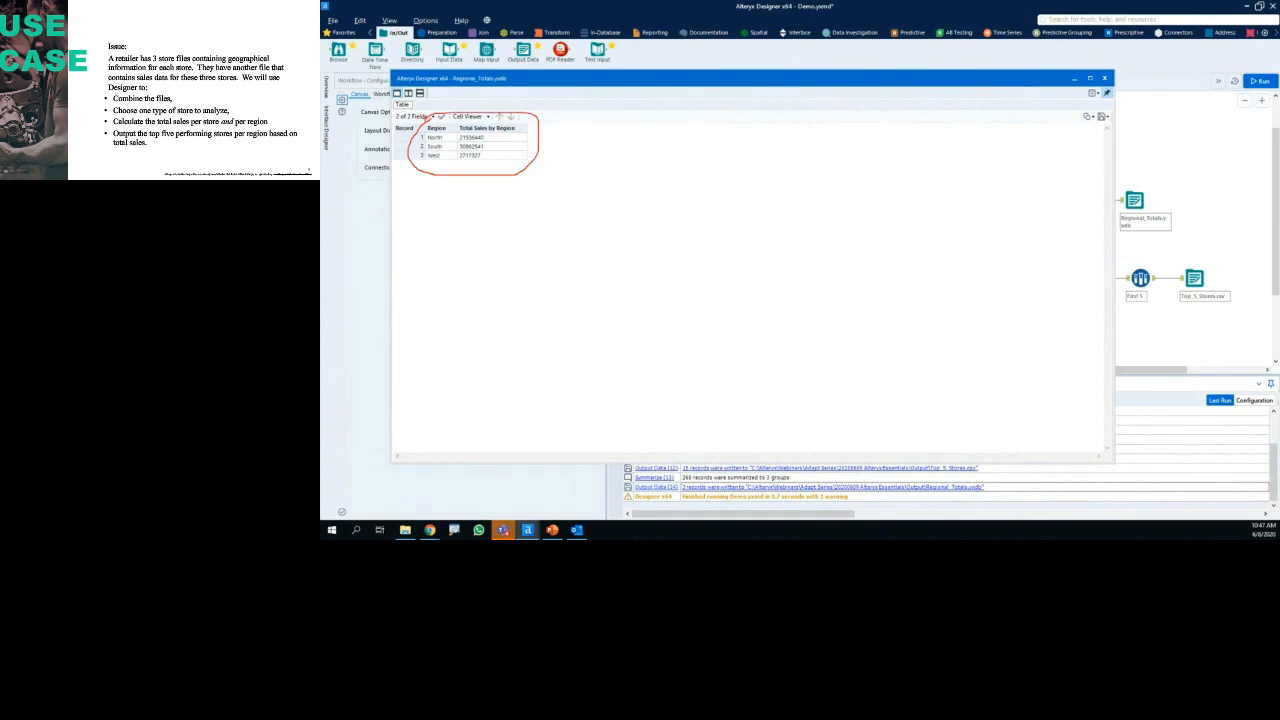
key(Escape)
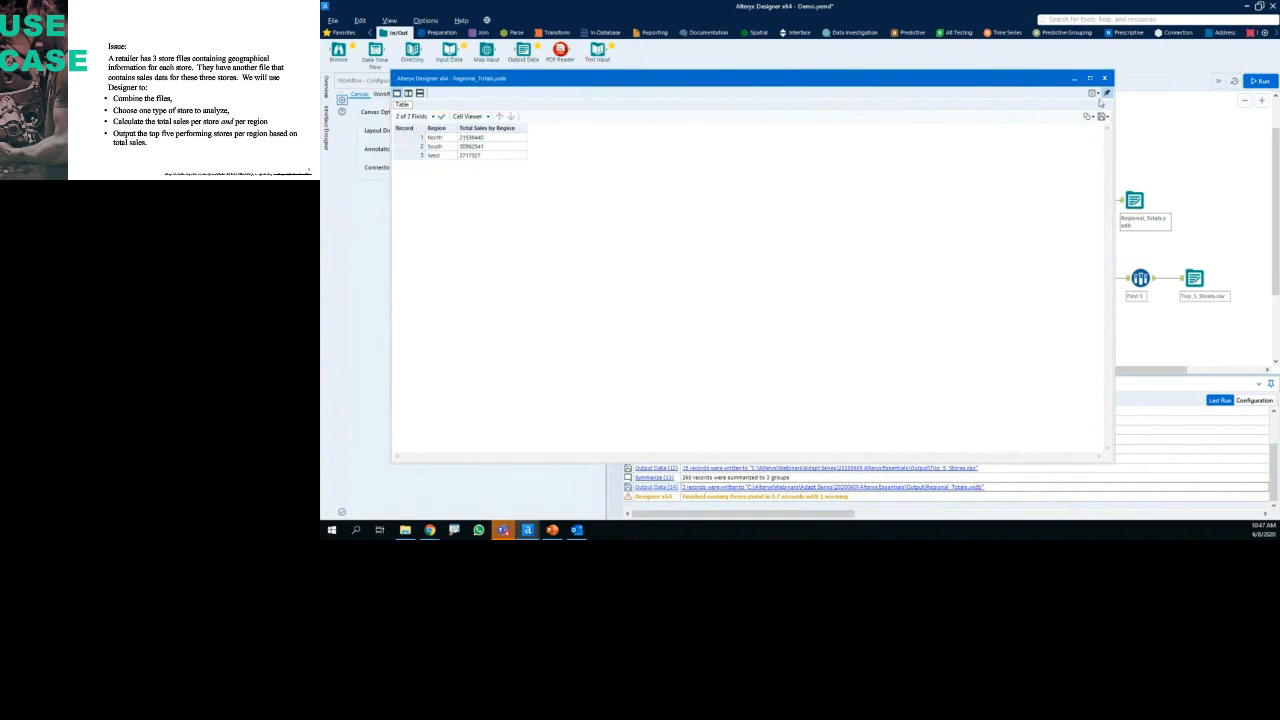
Step: Place the Regional_Totals.yxdb viewer window beside the workflow and narrow it to fit its table
drag(1112, 113, 1276, 108)
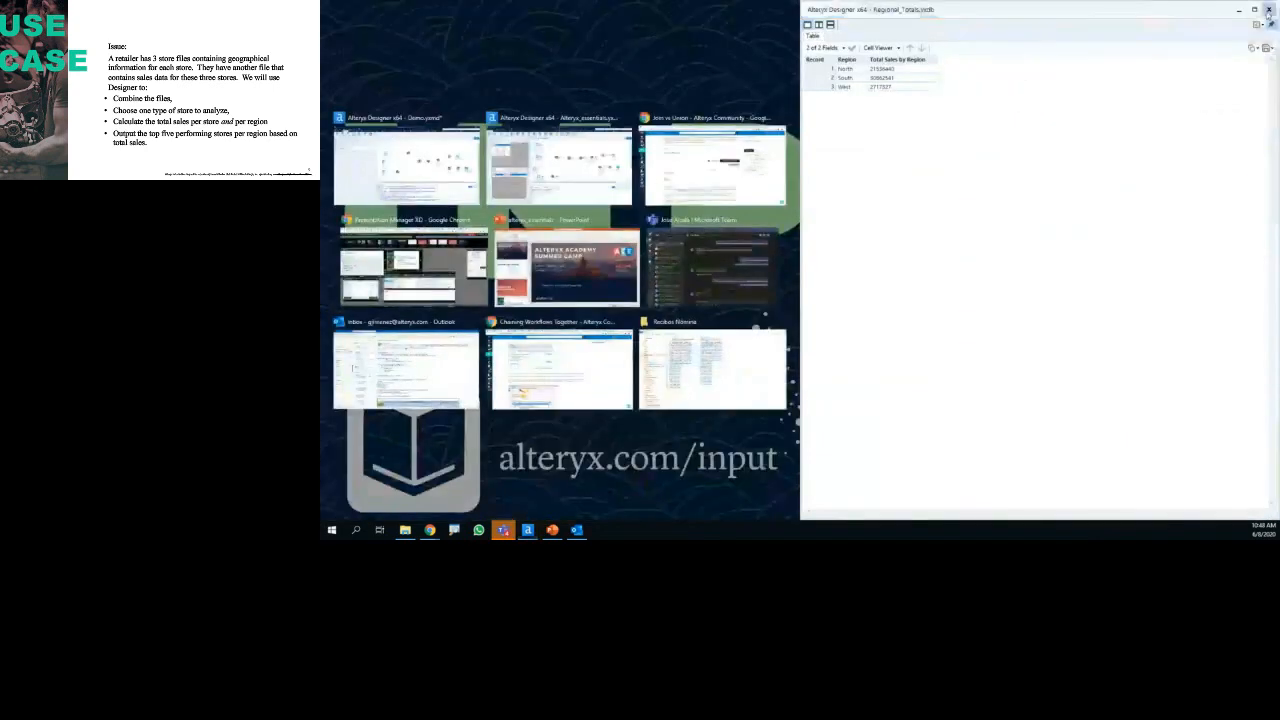
click(829, 142)
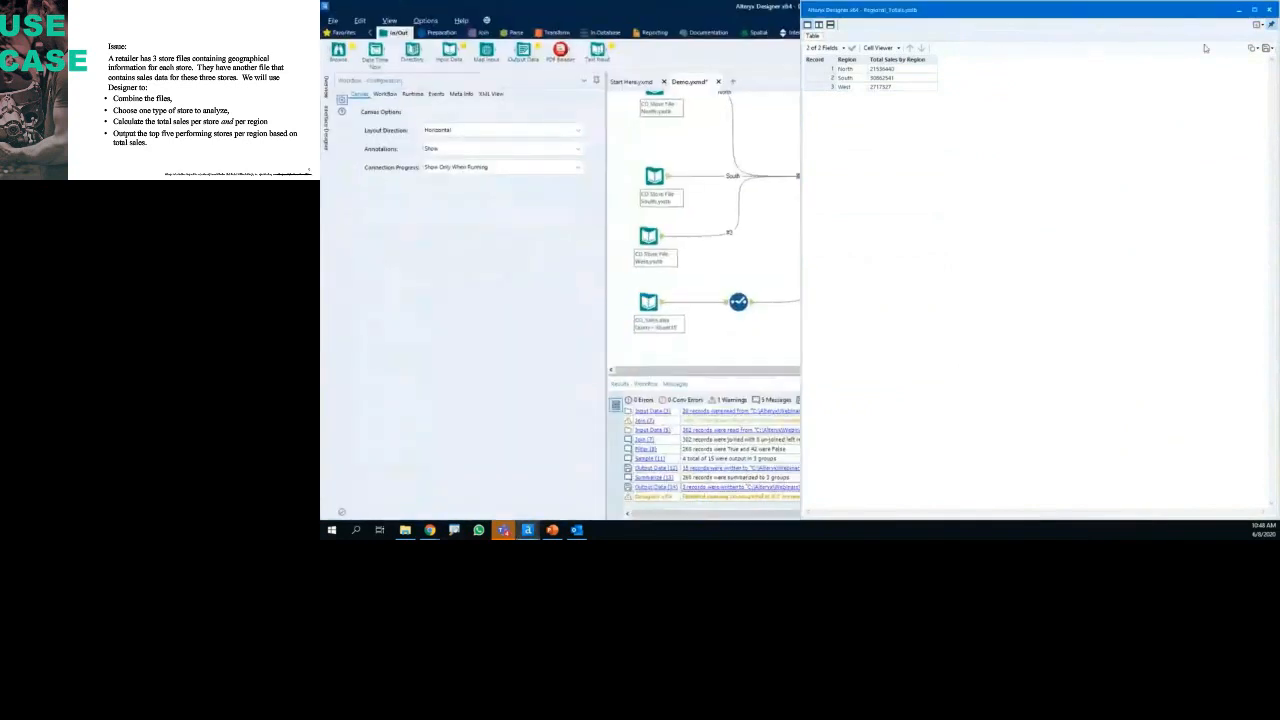
drag(800, 132, 1110, 125)
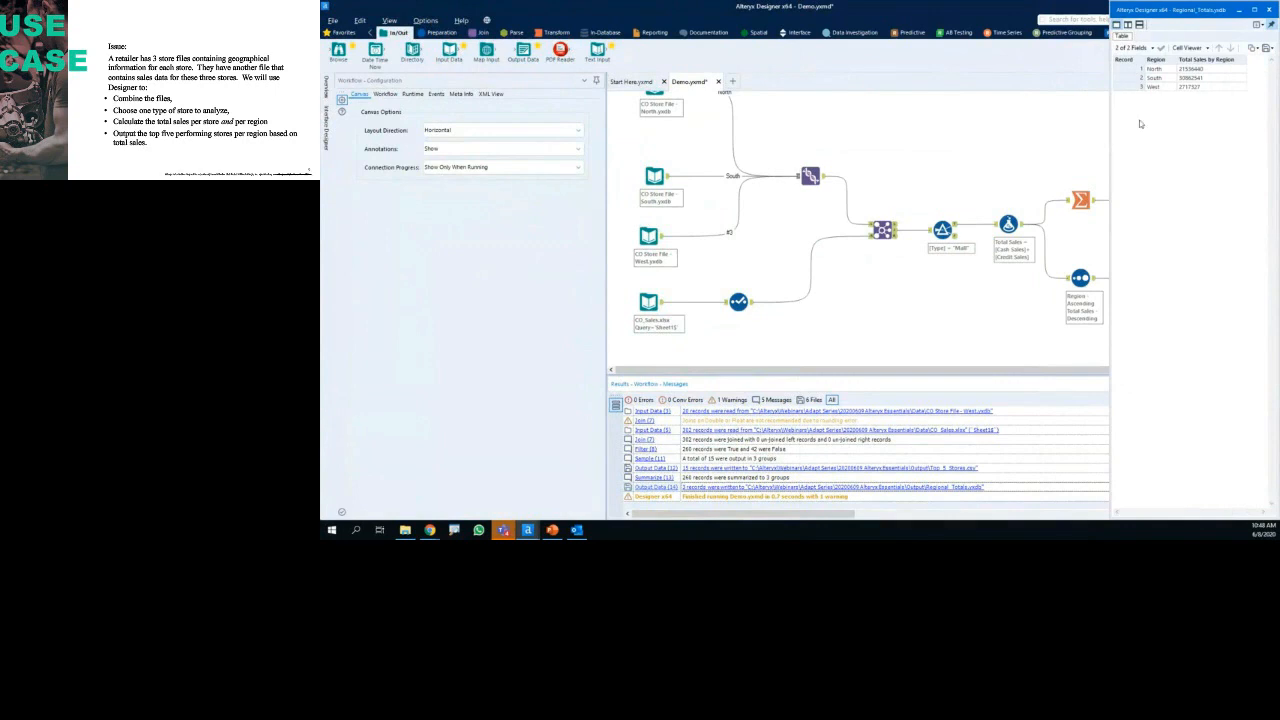
key(ctrl+2)
mouse_move(1158, 55)
mouse_down()
mouse_move(1133, 88)
mouse_move(1162, 55)
mouse_up()
key(Escape)
scroll(690, 134, up, 1)
mouse_move(631, 113)
mouse_down()
mouse_move(626, 376)
mouse_move(690, 138)
mouse_move(631, 108)
mouse_up()
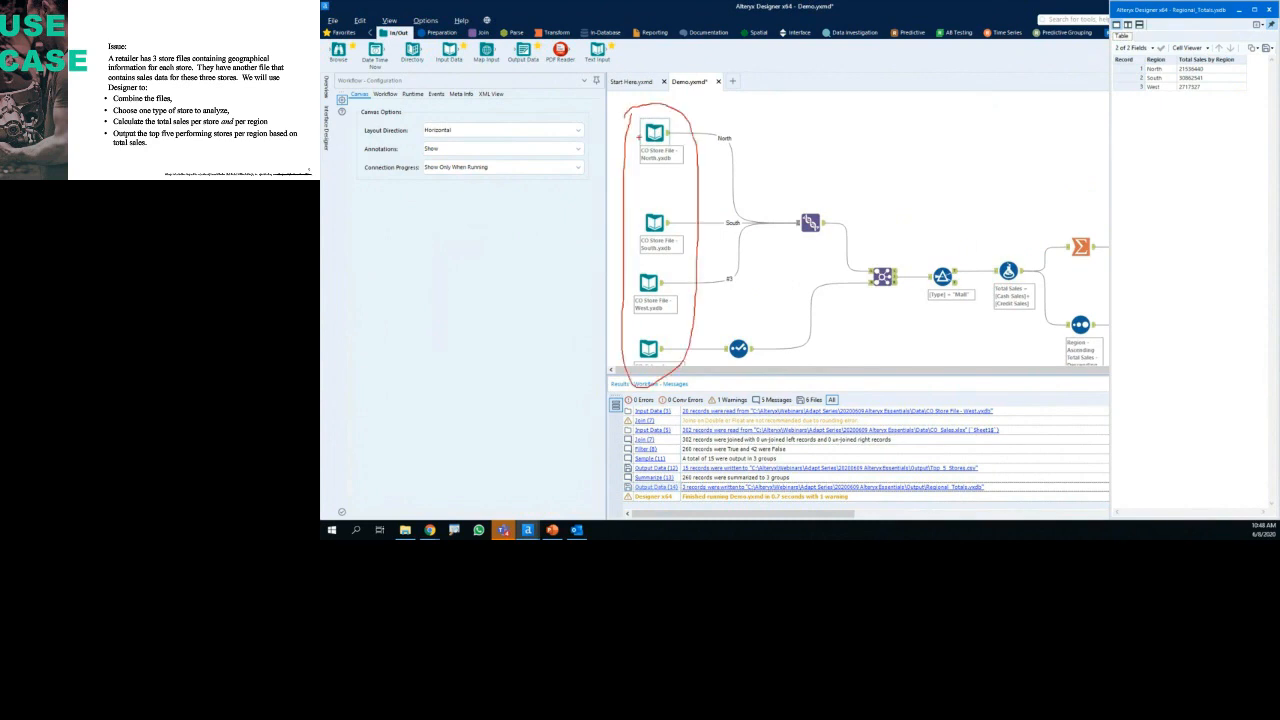
mouse_move(705, 135)
mouse_down()
mouse_move(707, 272)
mouse_move(764, 143)
mouse_move(702, 140)
mouse_up()
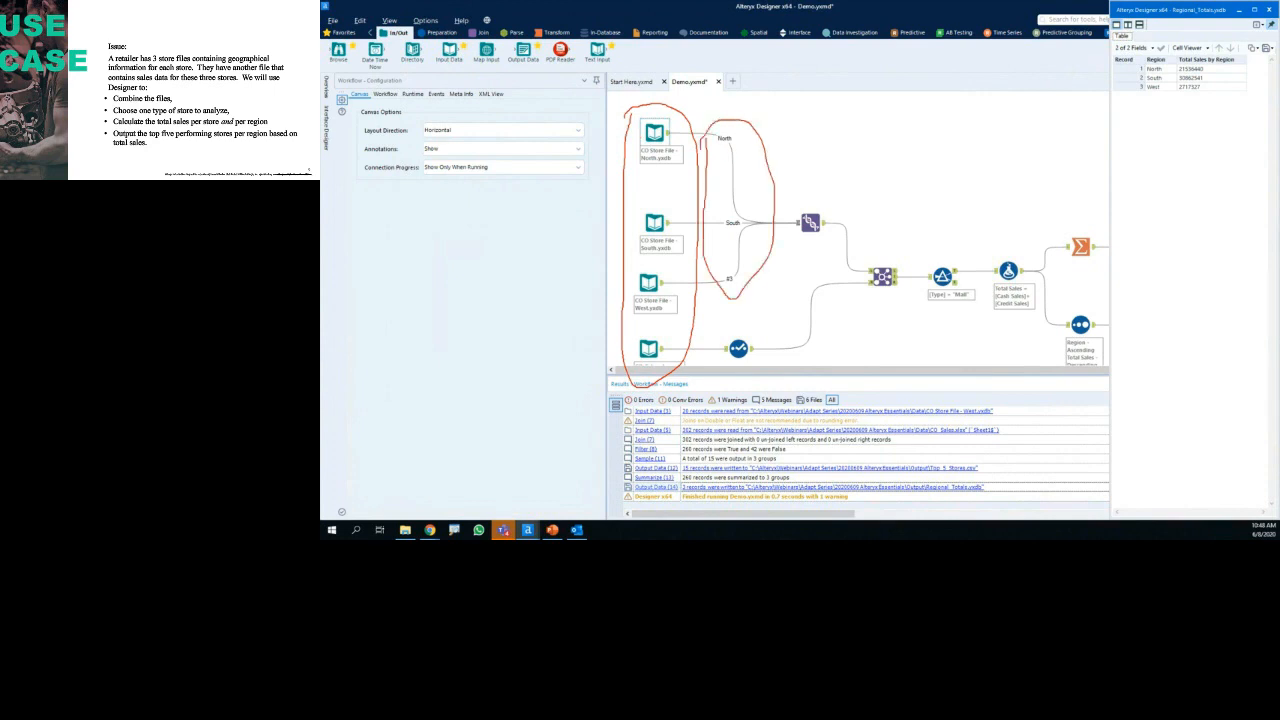
key(e)
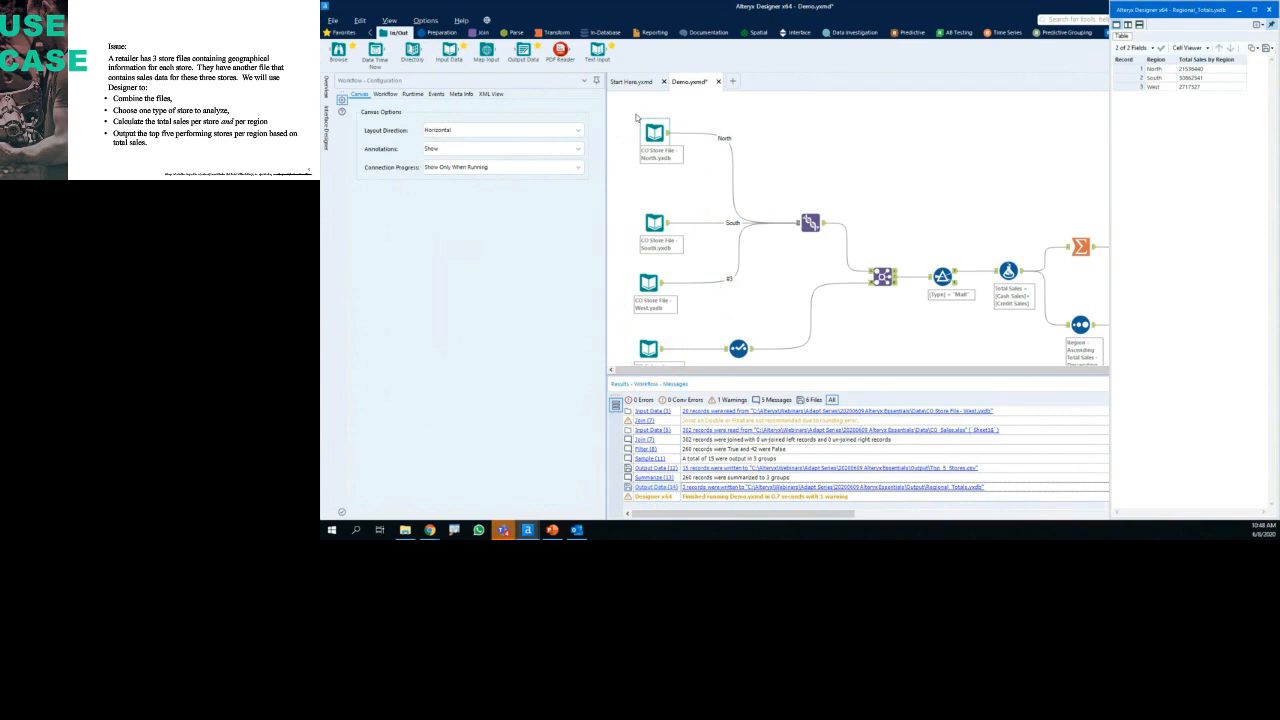
mouse_move(733, 336)
mouse_down()
mouse_move(709, 344)
mouse_move(742, 370)
mouse_move(863, 309)
mouse_move(911, 307)
mouse_move(1092, 364)
mouse_move(1110, 215)
mouse_move(1072, 196)
mouse_move(786, 190)
mouse_move(717, 338)
mouse_up()
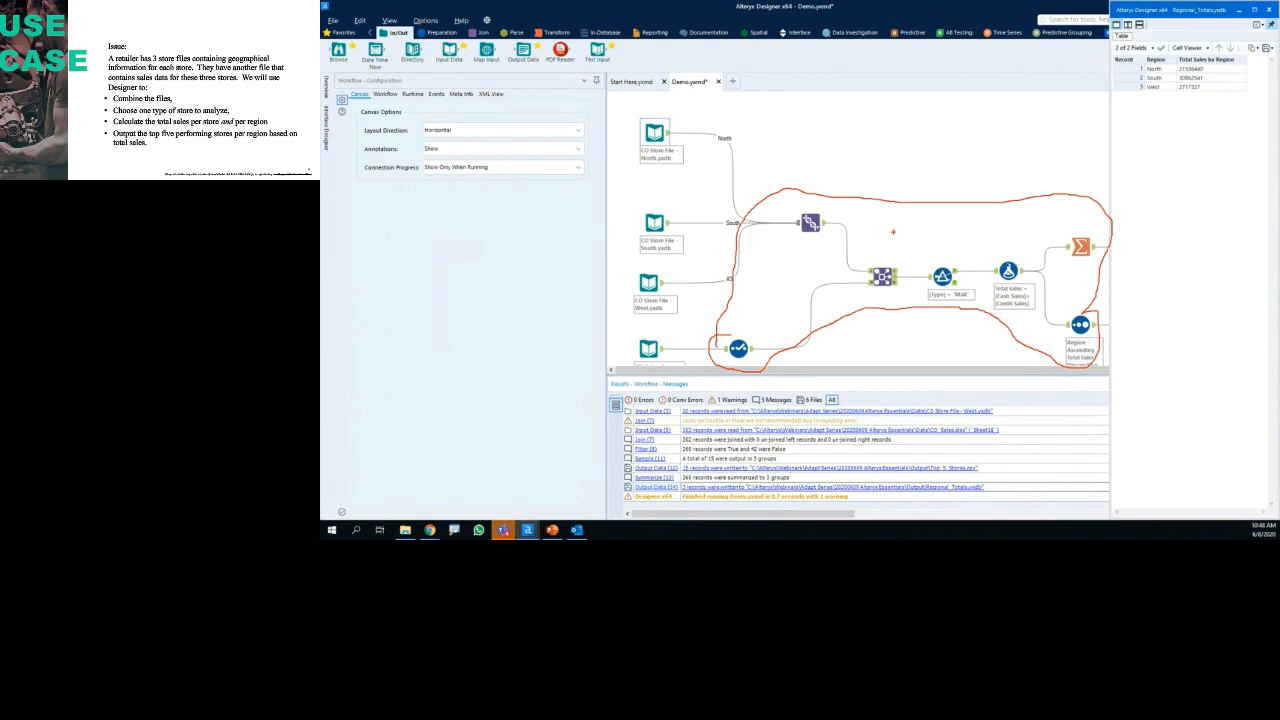
key(Escape)
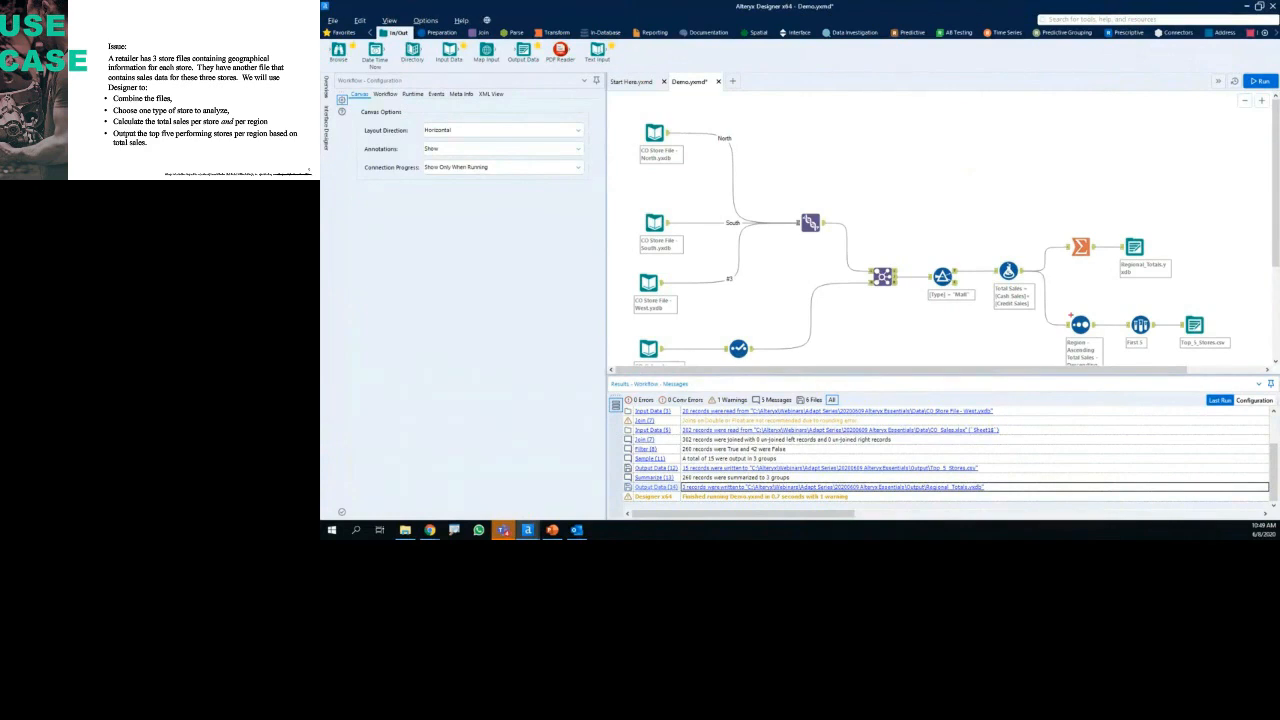
mouse_move(1080, 308)
mouse_down()
mouse_move(1054, 336)
mouse_move(1102, 352)
mouse_move(1081, 309)
mouse_move(1160, 348)
mouse_move(1144, 310)
mouse_up()
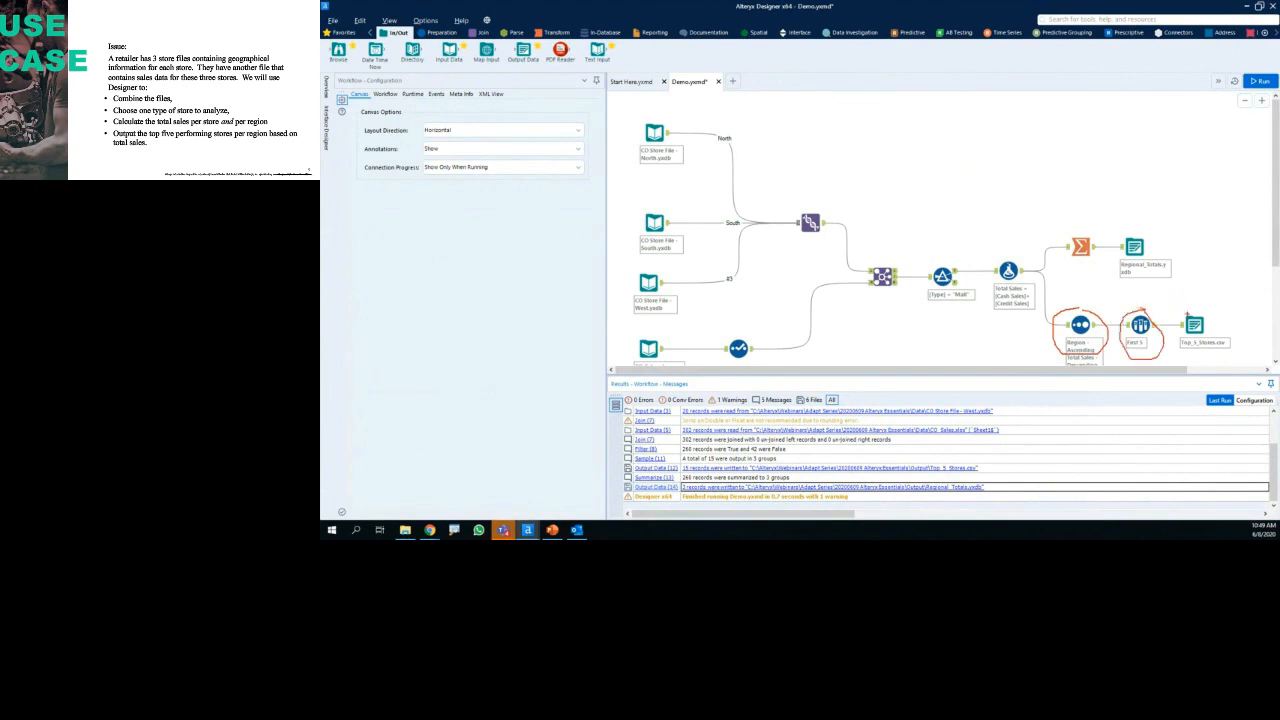
Step: Configure the Top_5_Stores.csv output to take its file name from the Store Num field, using Change File/Table Name
click(1194, 324)
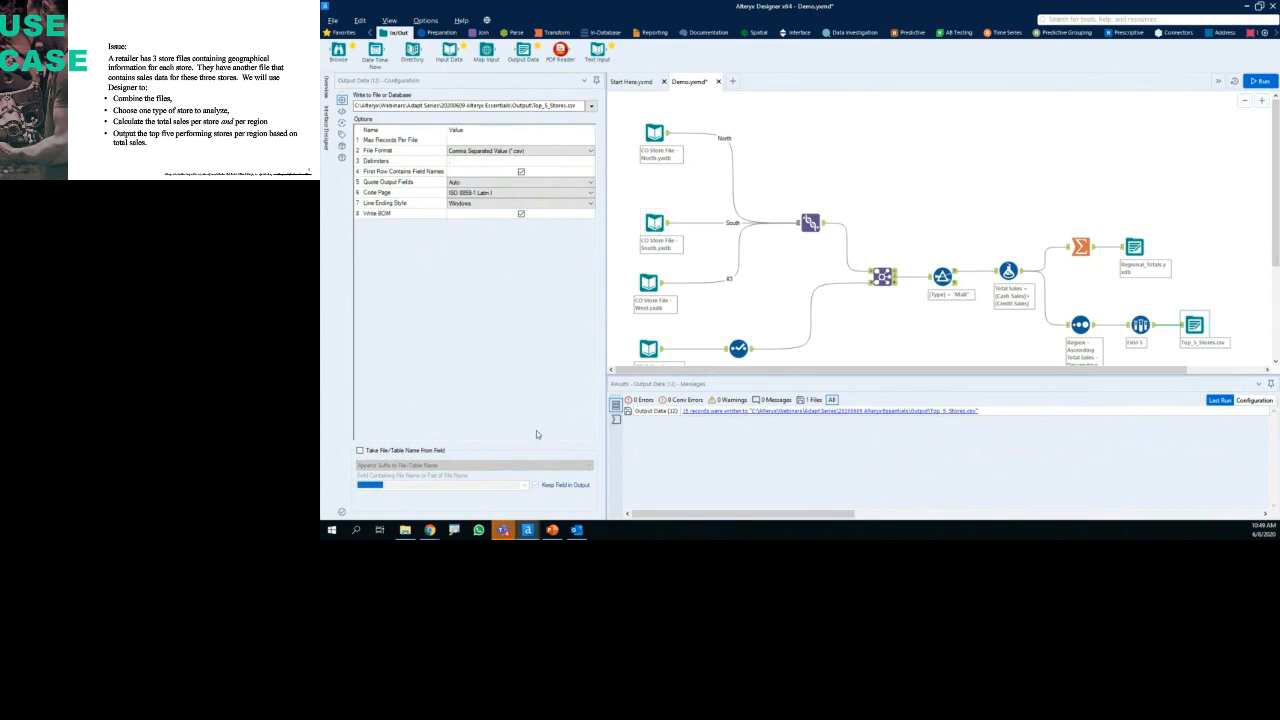
click(616, 419)
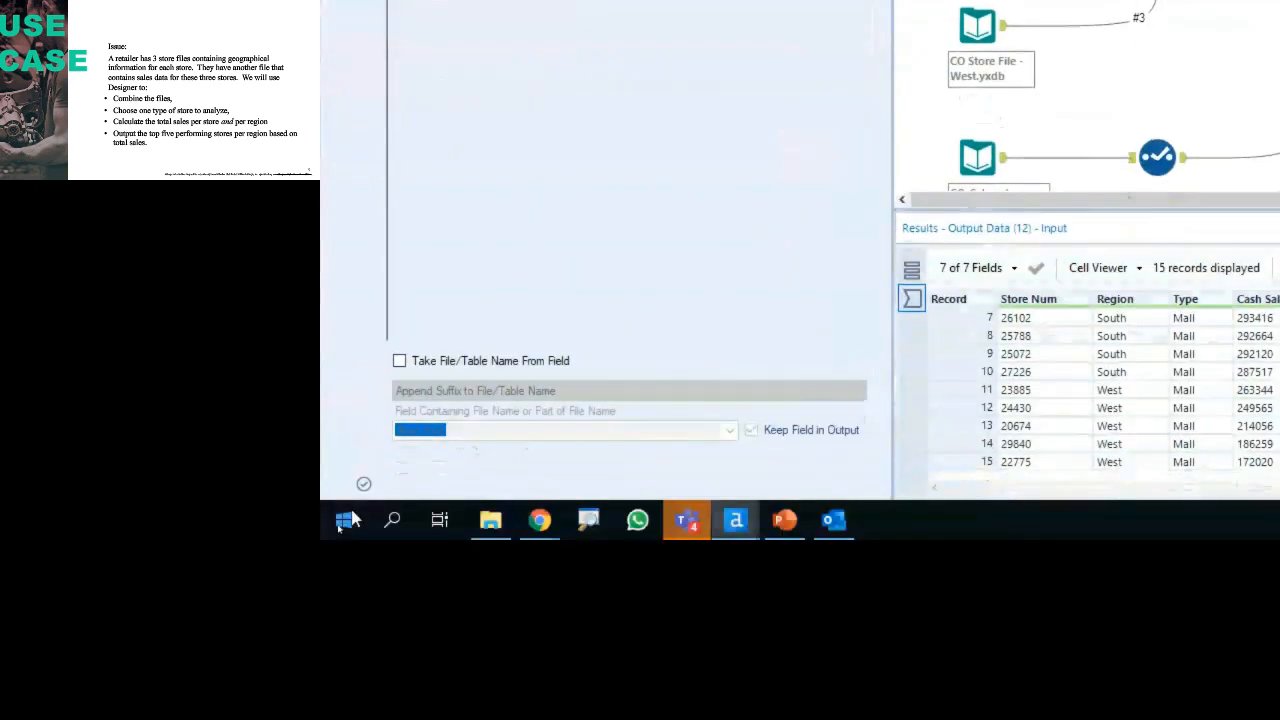
click(399, 362)
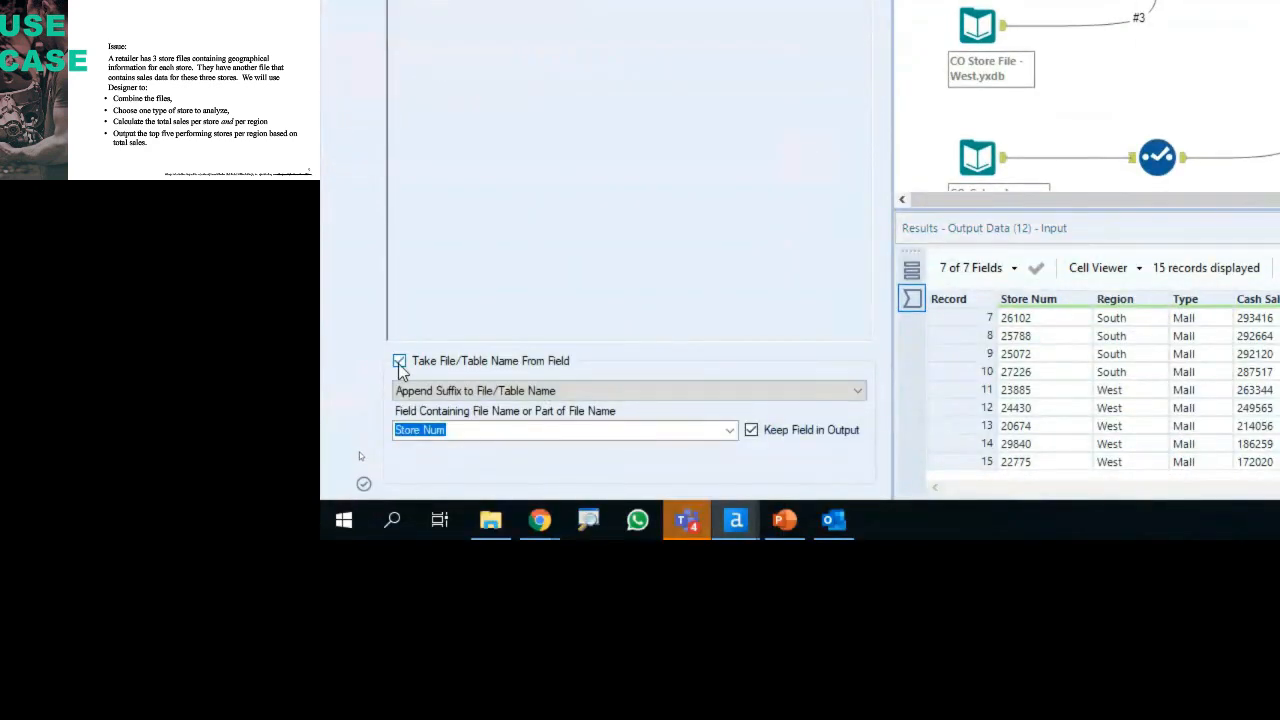
click(688, 397)
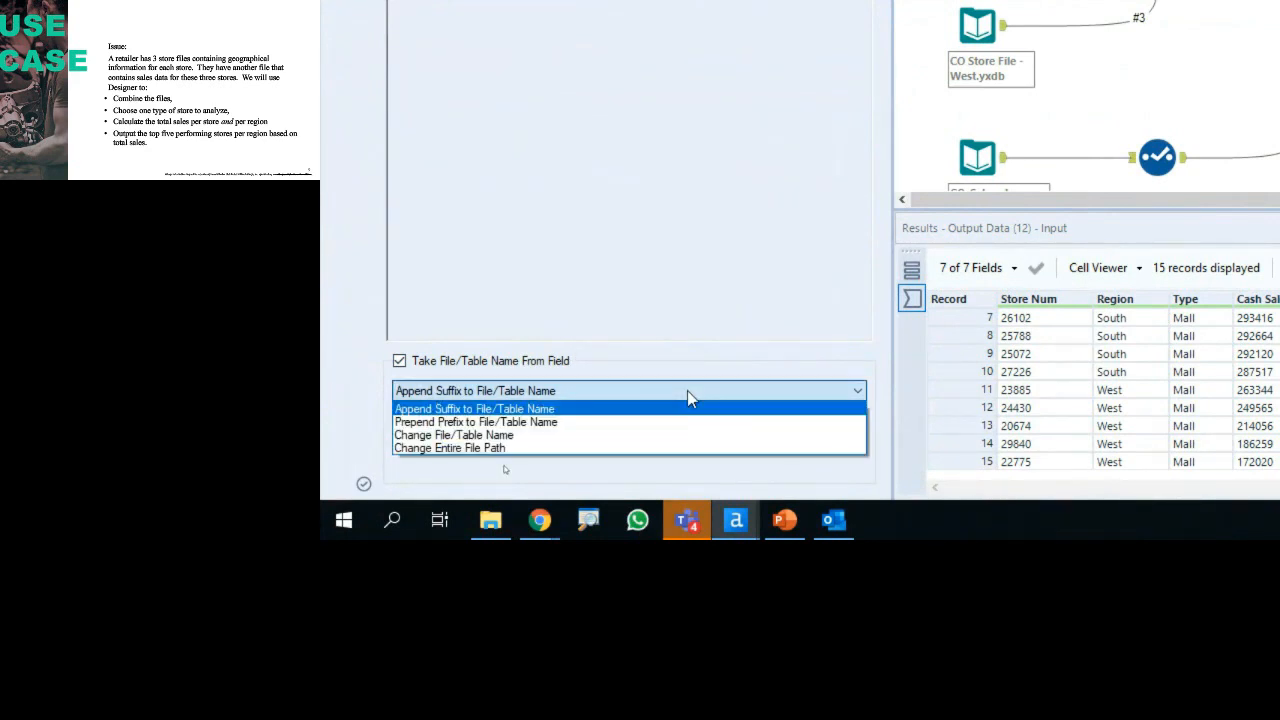
click(650, 437)
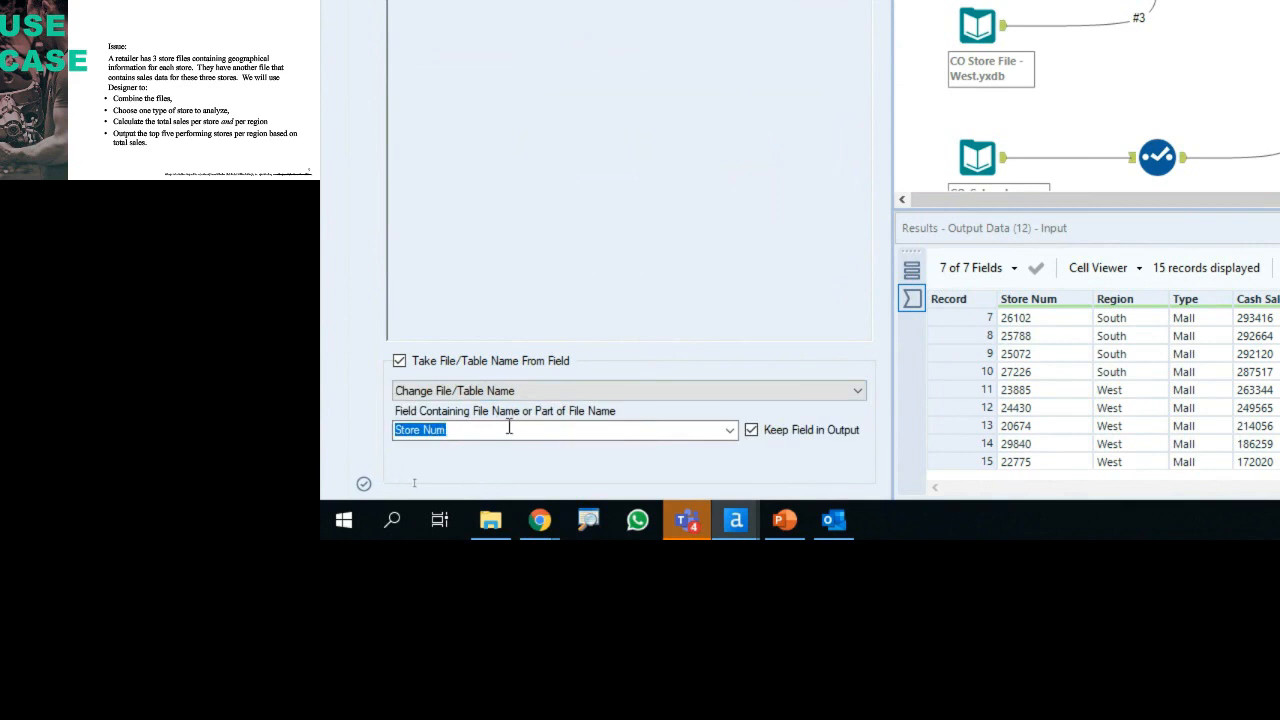
Step: Run the workflow, open the written 29840.csv file to check its contents, and close it without saving
key(ctrl+r)
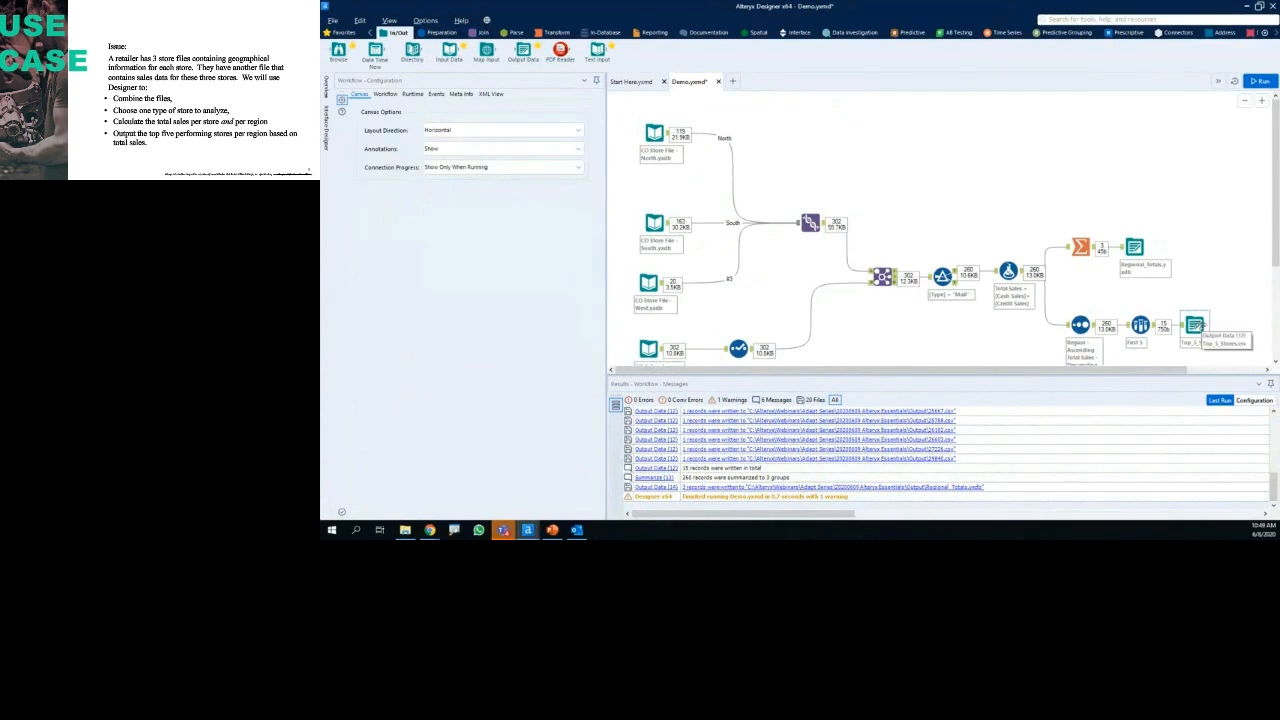
click(1195, 325)
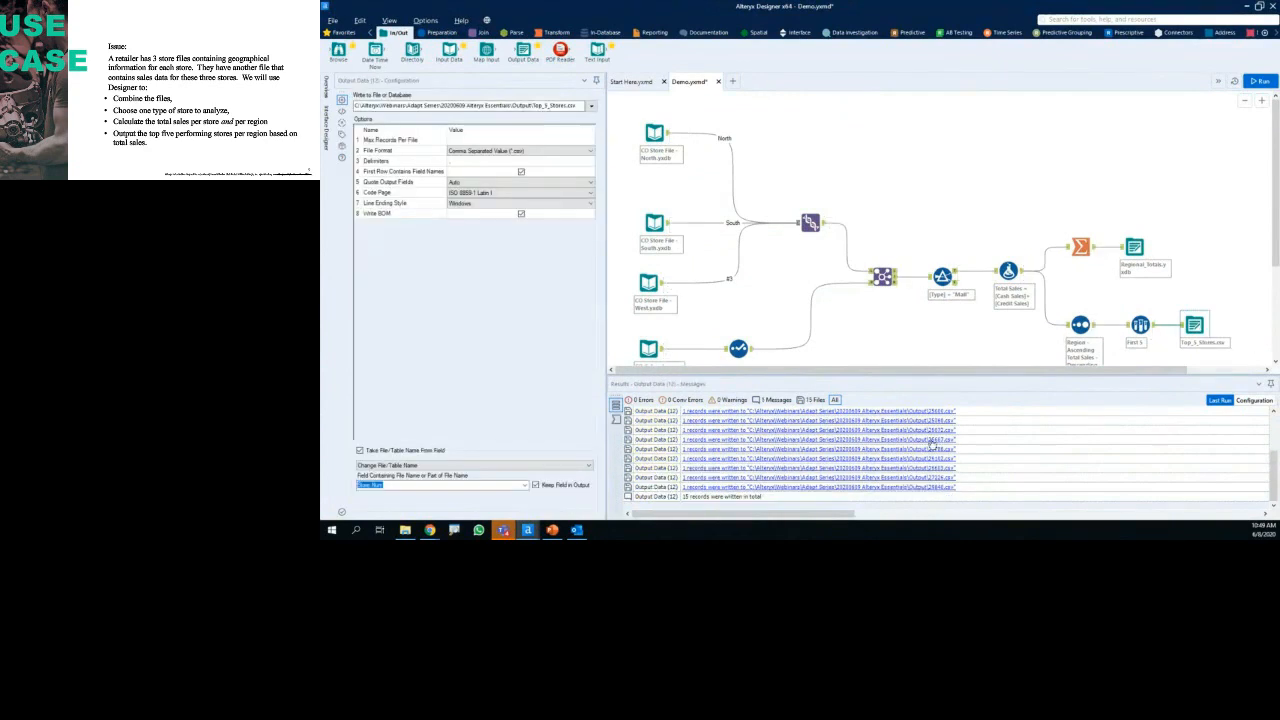
click(905, 490)
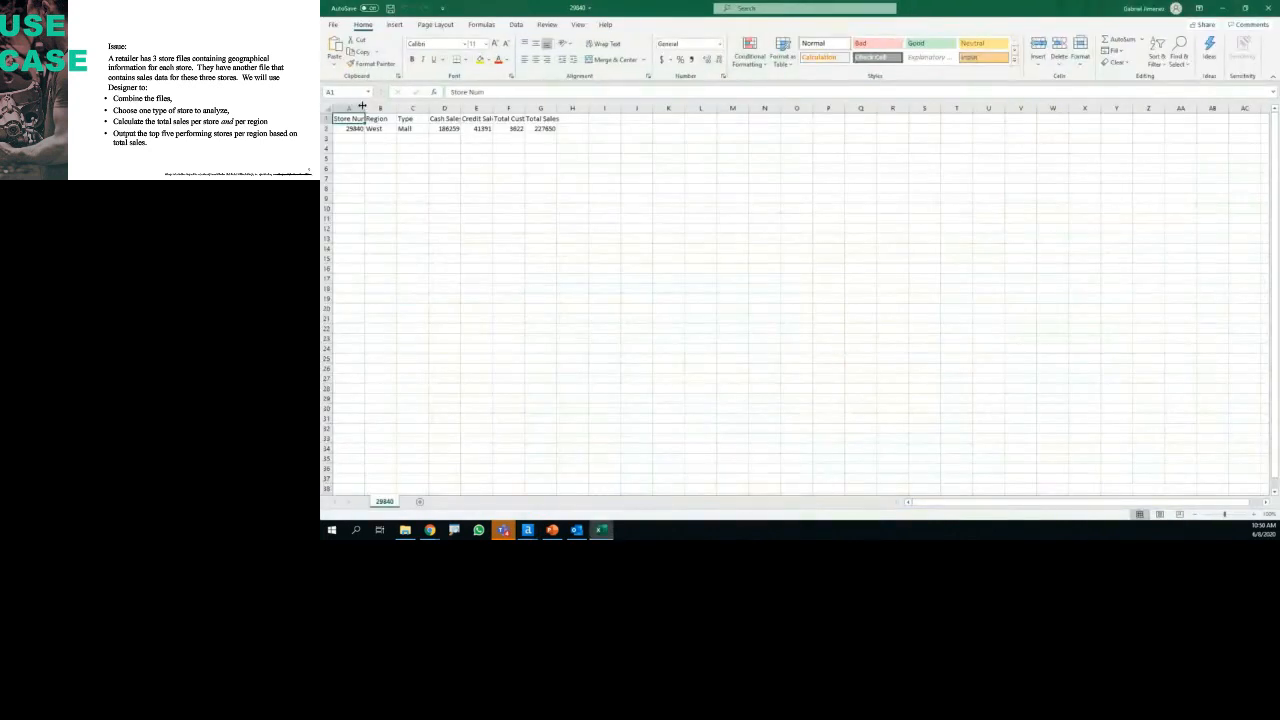
double_click(364, 107)
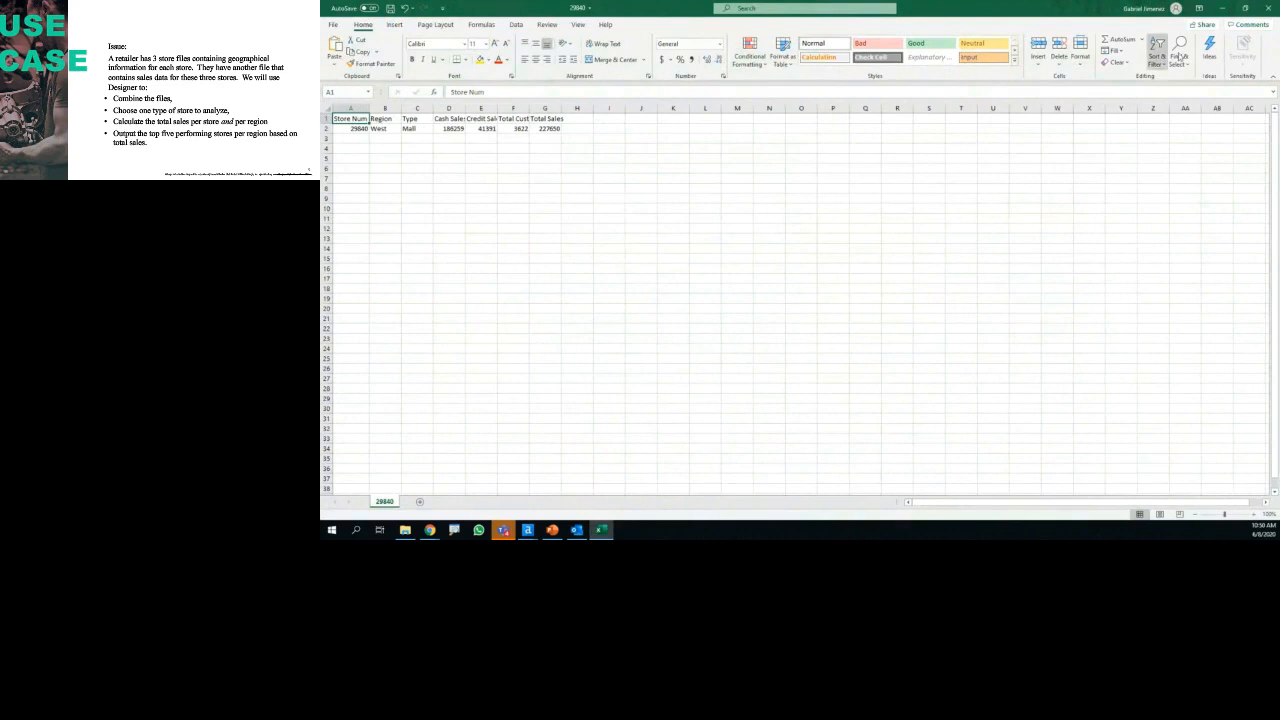
click(1268, 8)
click(801, 273)
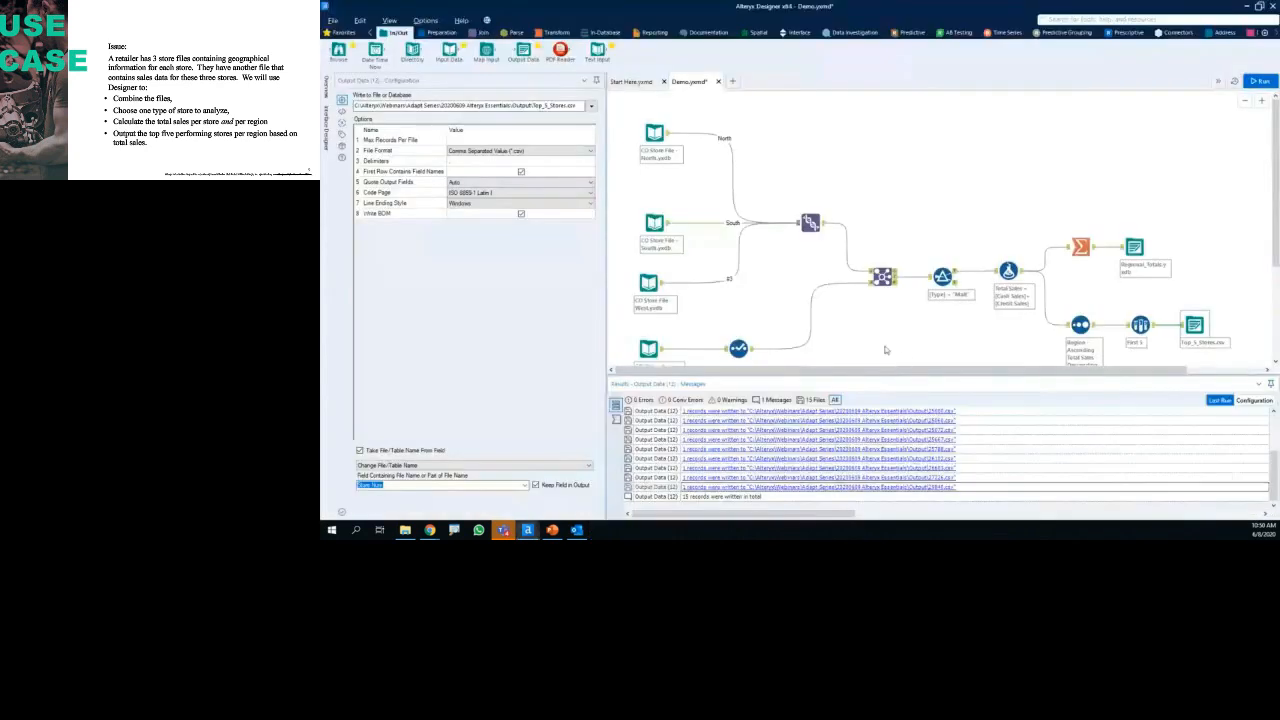
Step: Set the output's naming option to Change Entire File Path, run the workflow, and inspect the written 29840 file
click(480, 466)
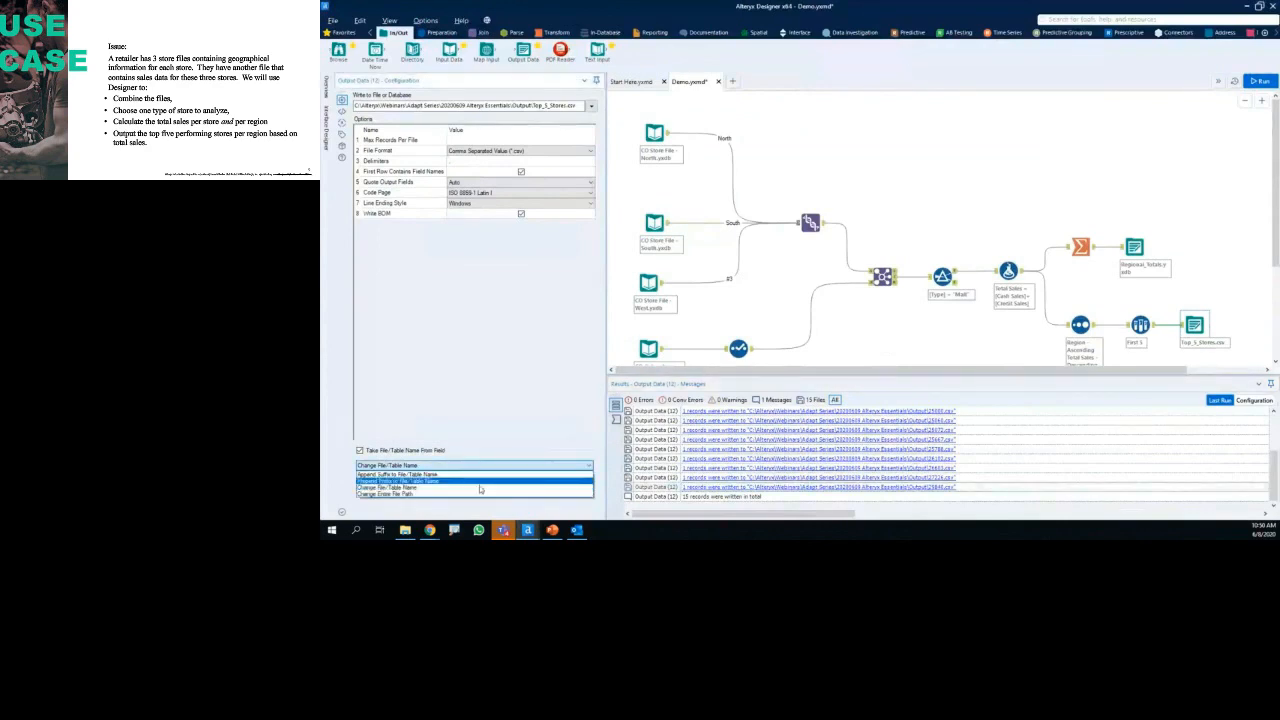
click(480, 494)
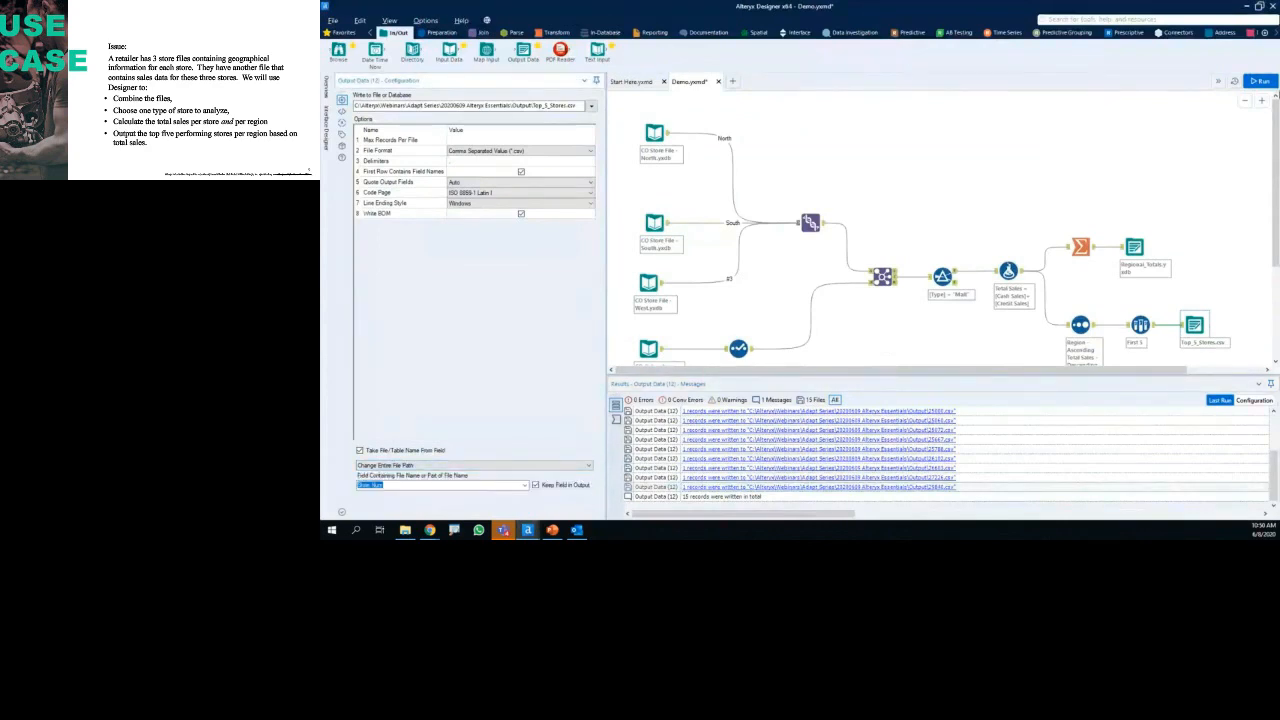
click(1260, 81)
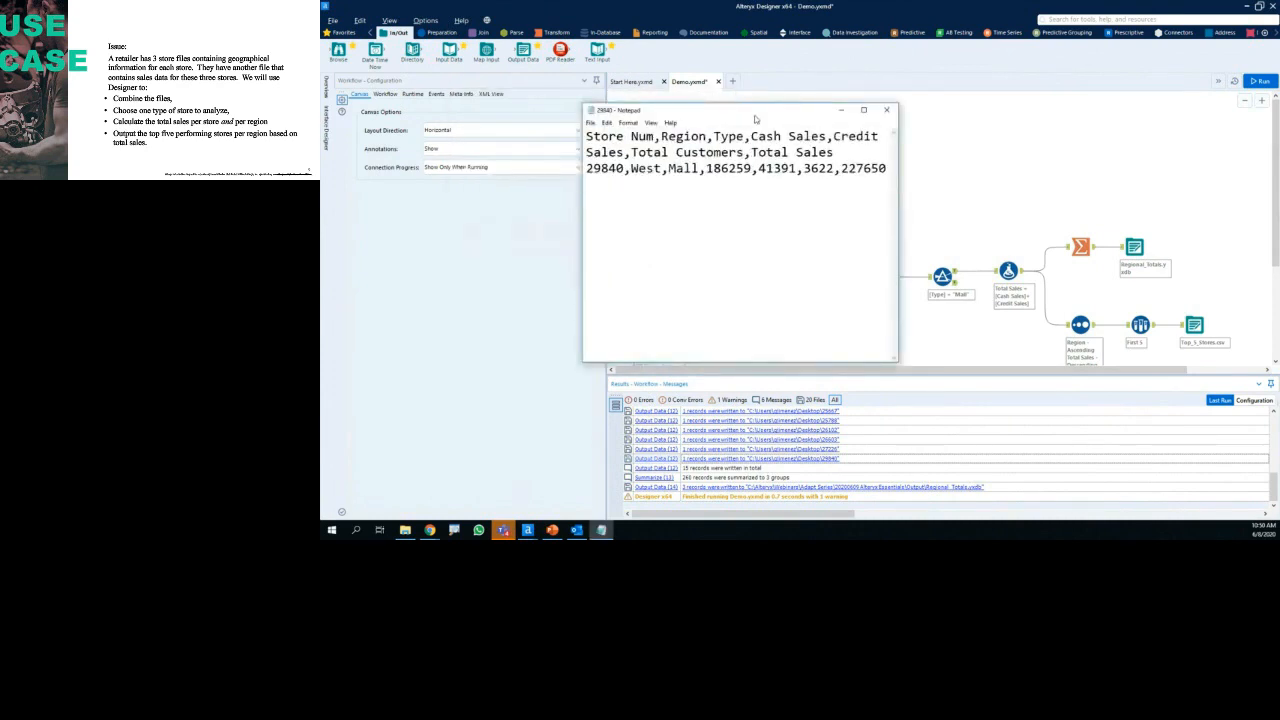
click(889, 110)
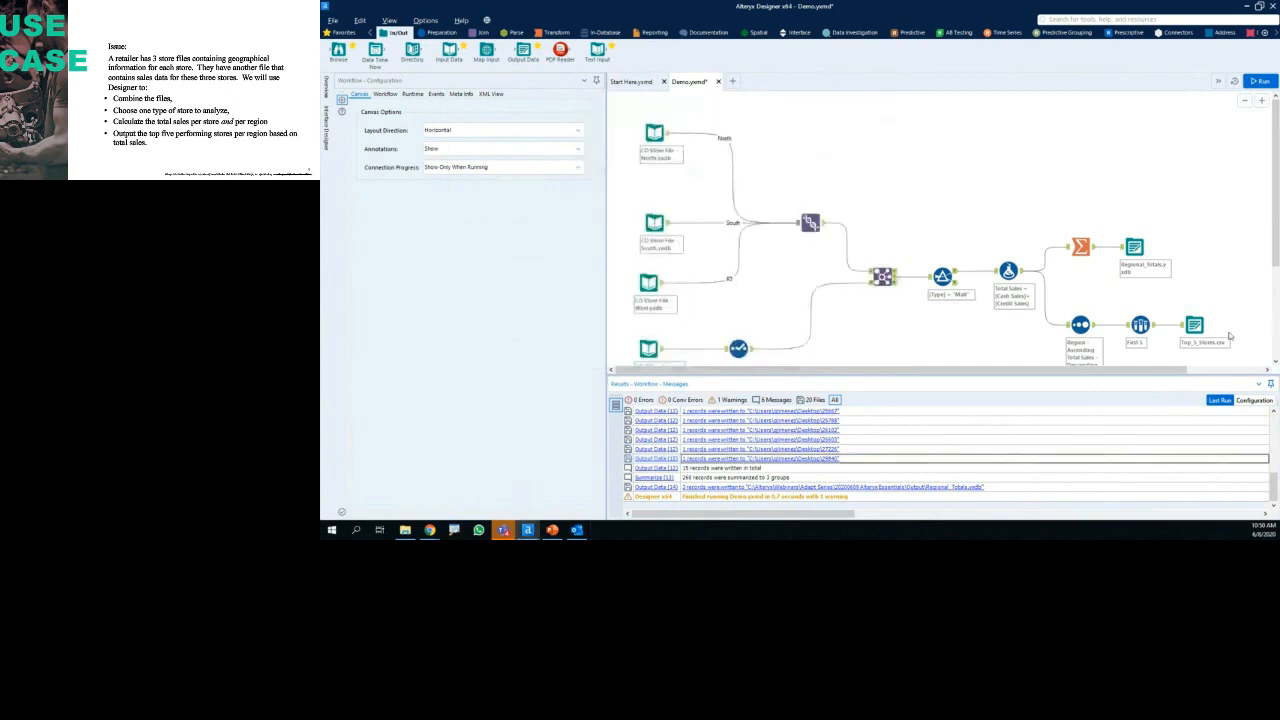
Step: Set the Top_5_Stores output to Append Suffix to File/Table Name using Store Num, and rerun the workflow
click(1194, 326)
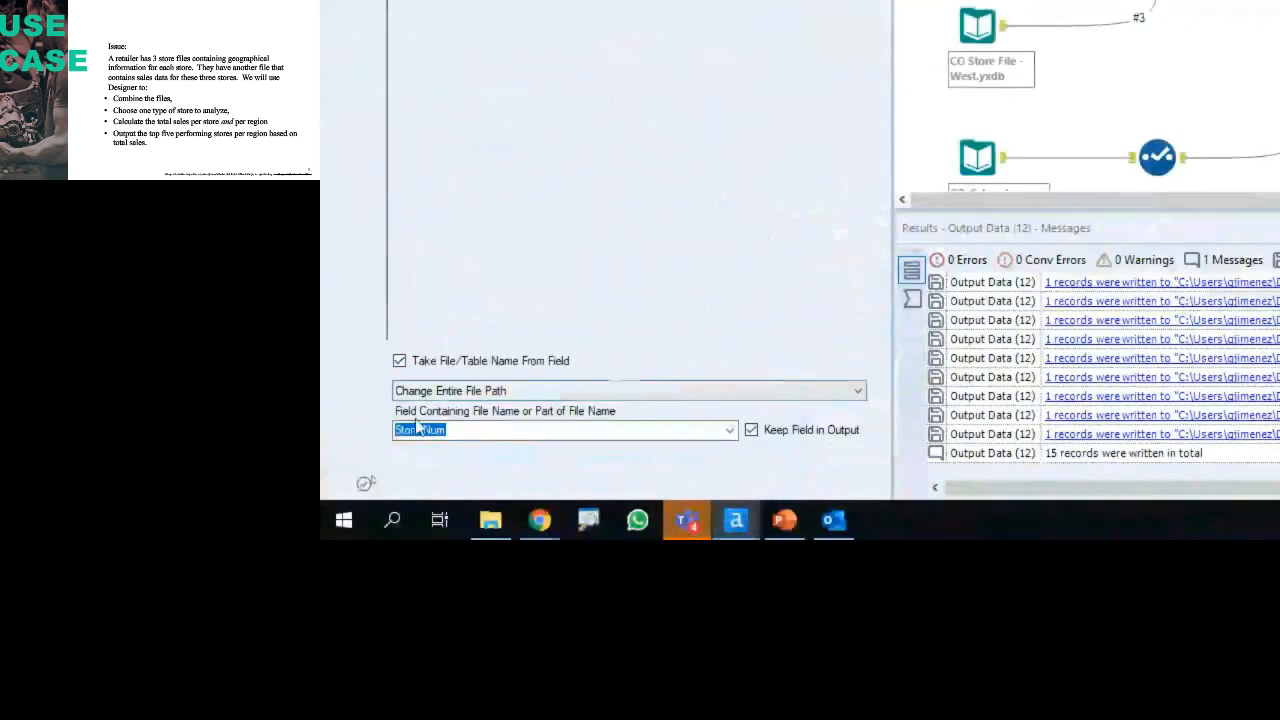
click(399, 466)
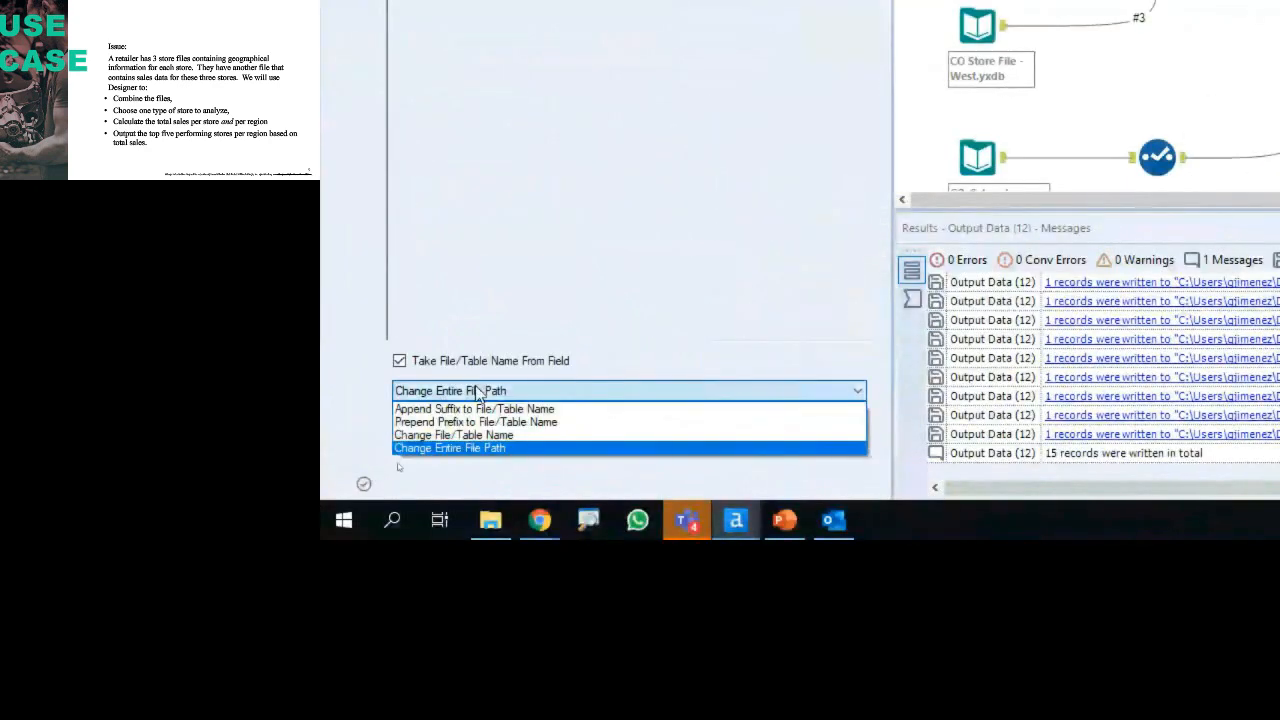
click(594, 409)
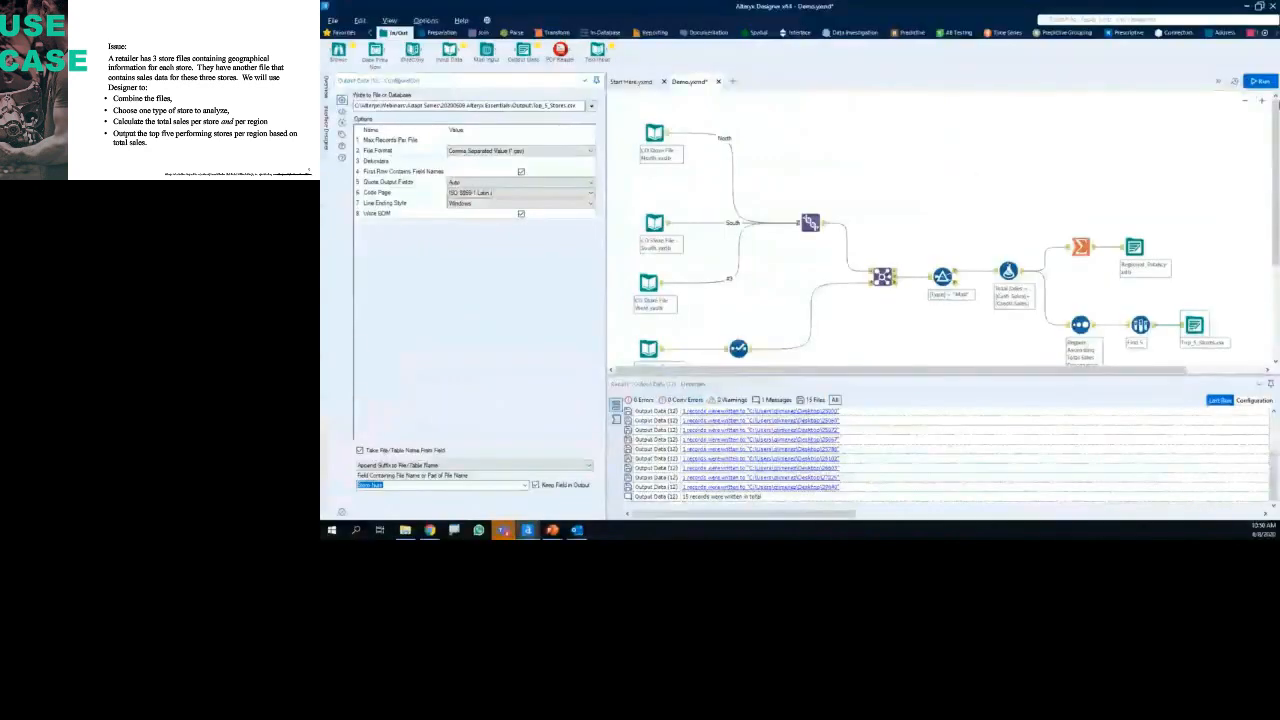
key(ctrl+r)
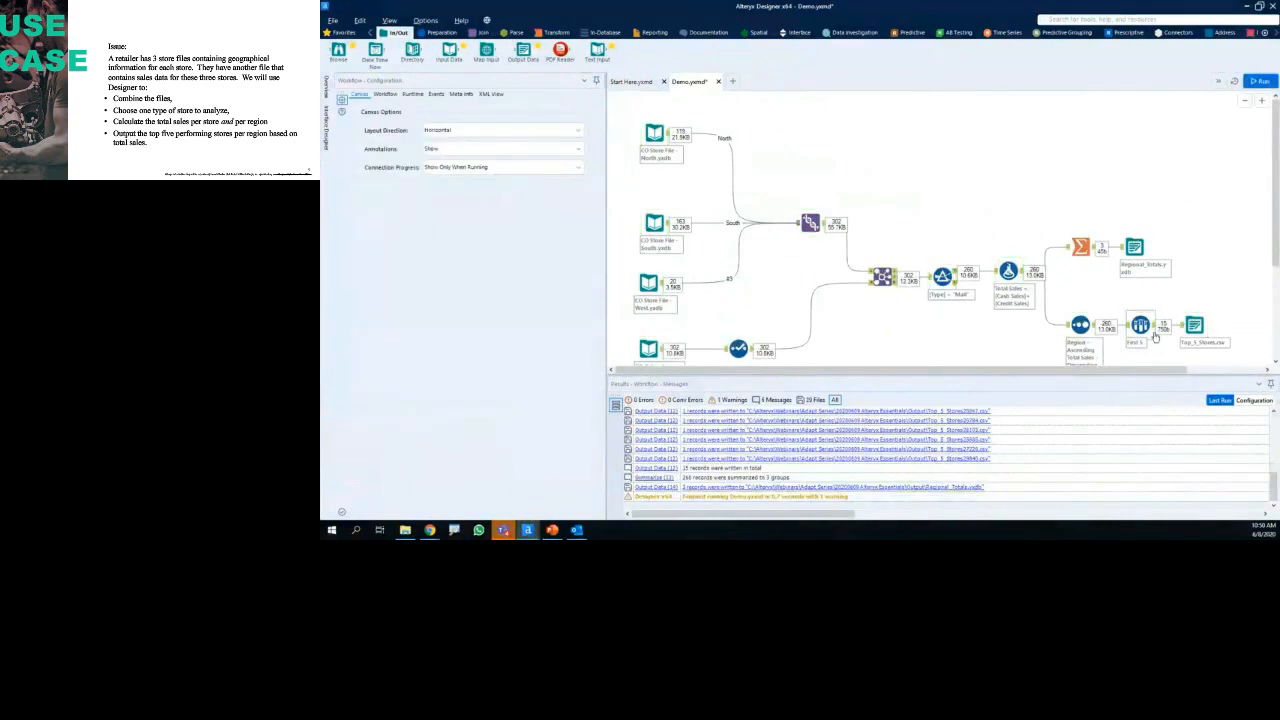
Step: Review the records entering the Top_5_Stores output tool
click(1194, 326)
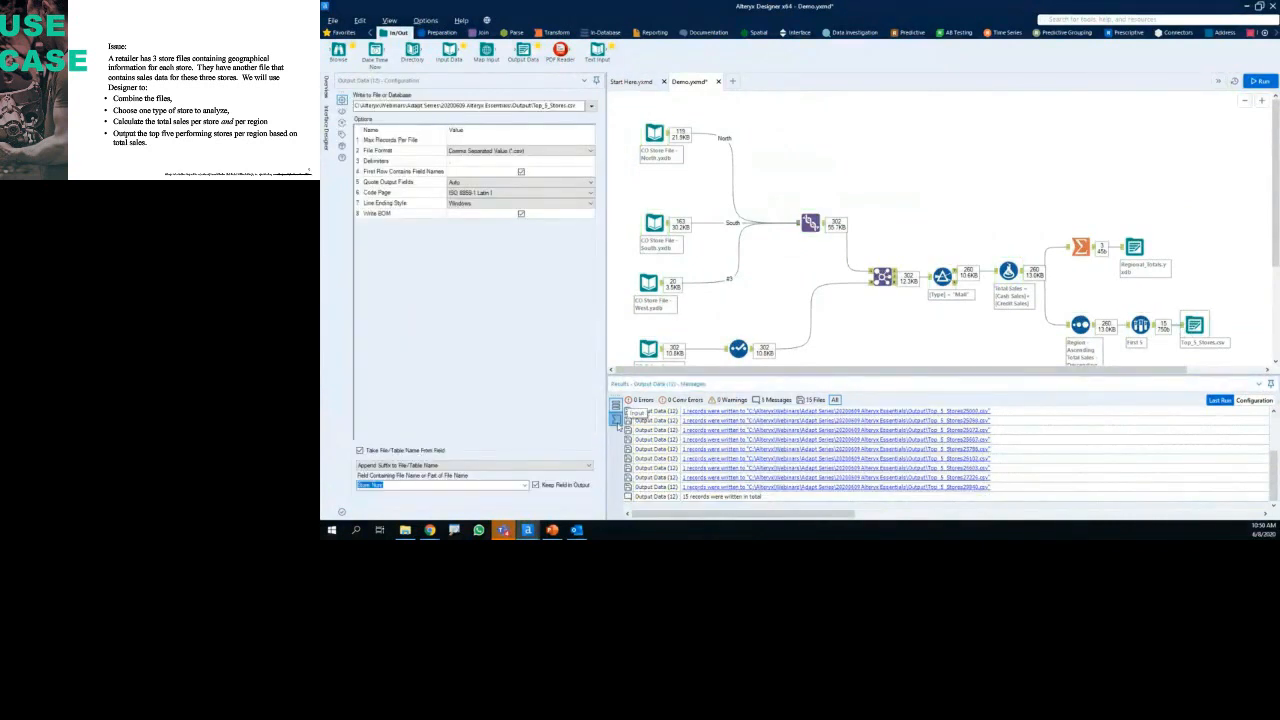
click(616, 418)
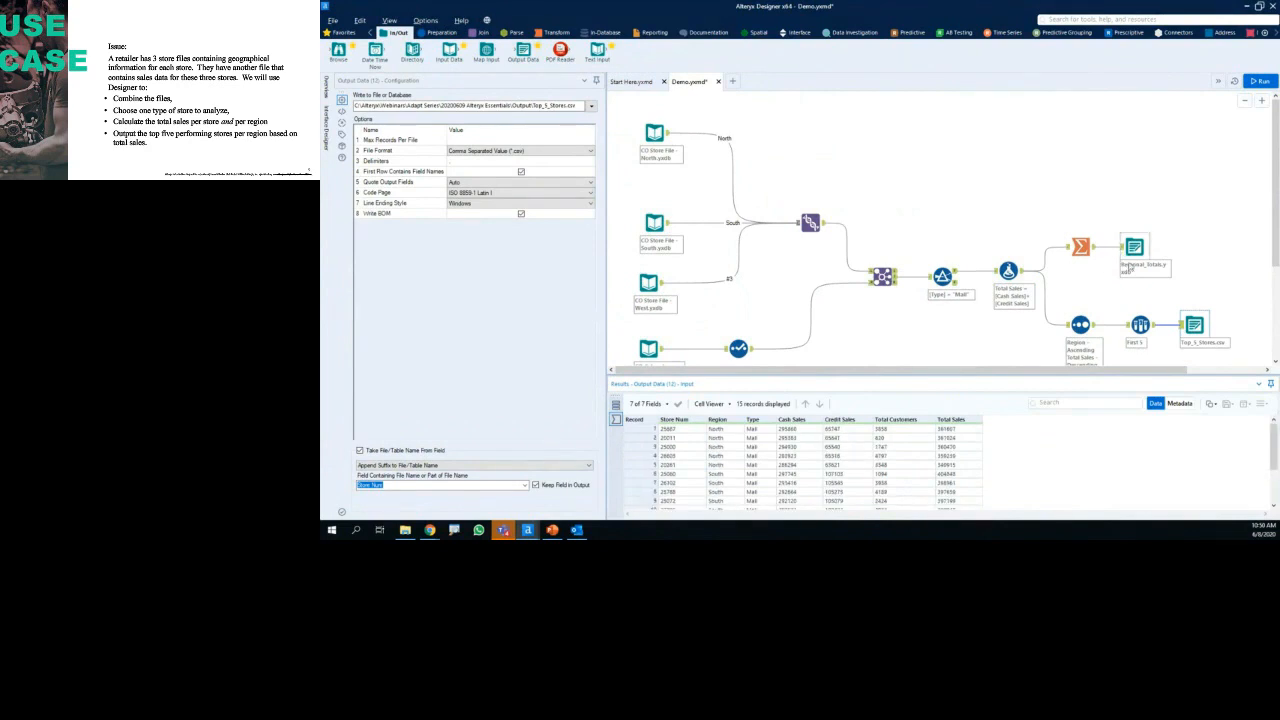
click(1176, 308)
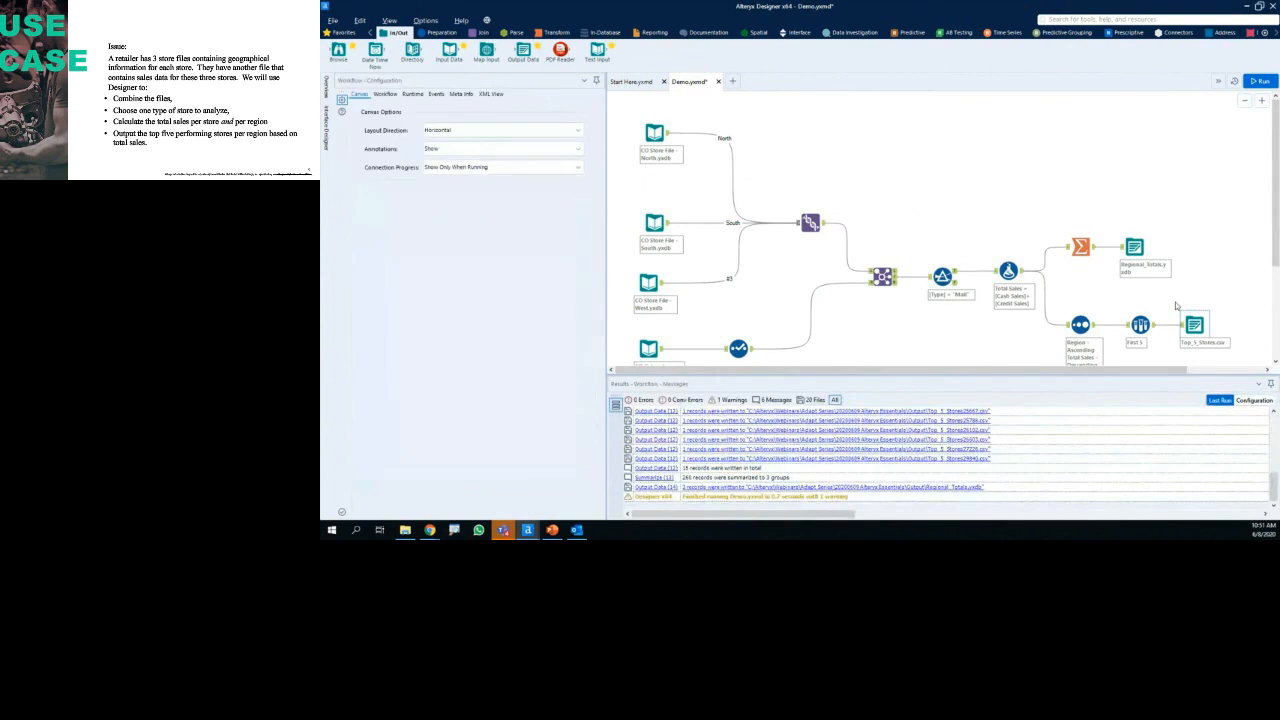
scroll(1148, 284, down, 1)
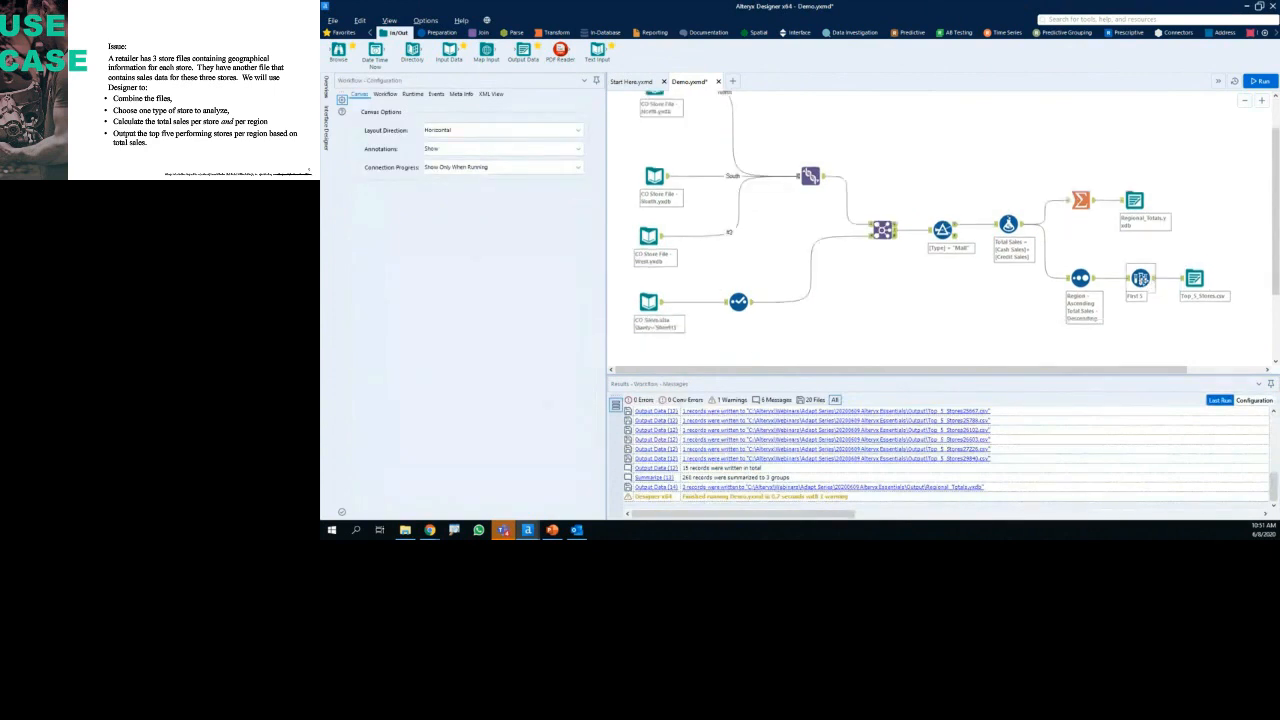
mouse_move(1124, 170)
mouse_down()
mouse_move(1100, 192)
mouse_move(1116, 256)
mouse_move(1208, 328)
mouse_move(1216, 202)
mouse_move(1112, 171)
mouse_up()
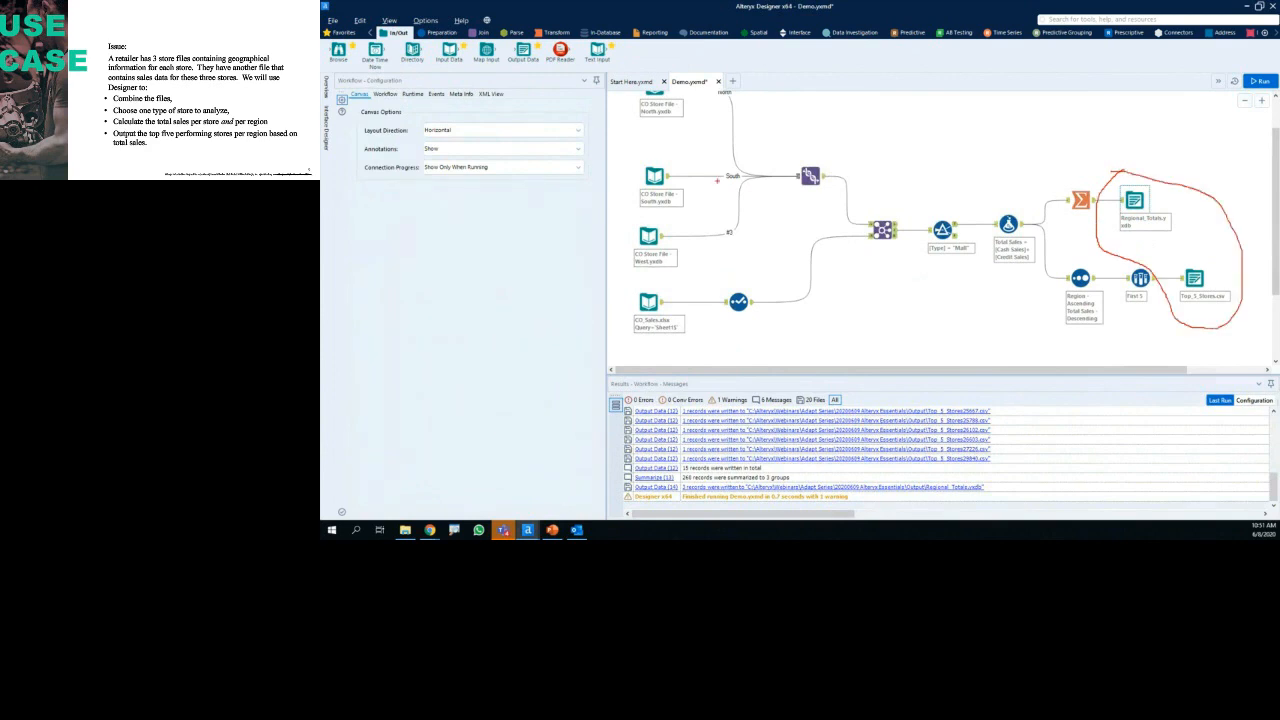
drag(738, 192, 998, 195)
key(Escape)
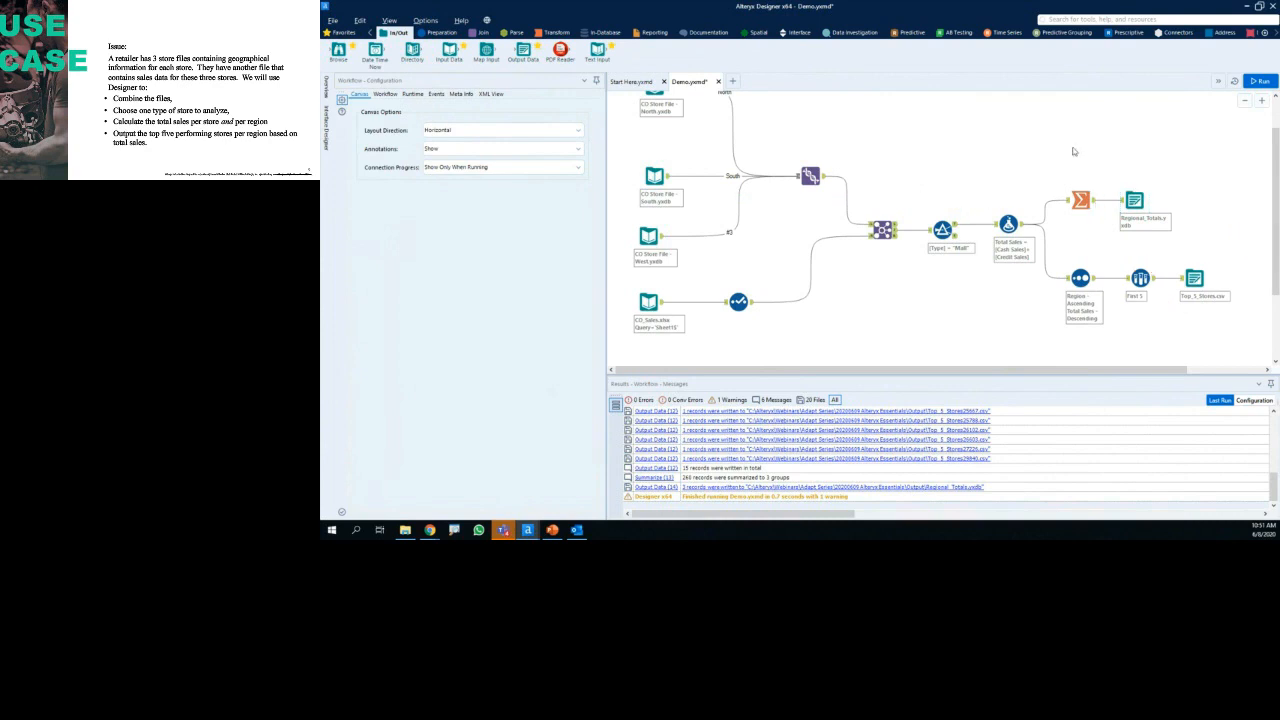
Step: Display the Favorites tool category to review its tools
click(350, 34)
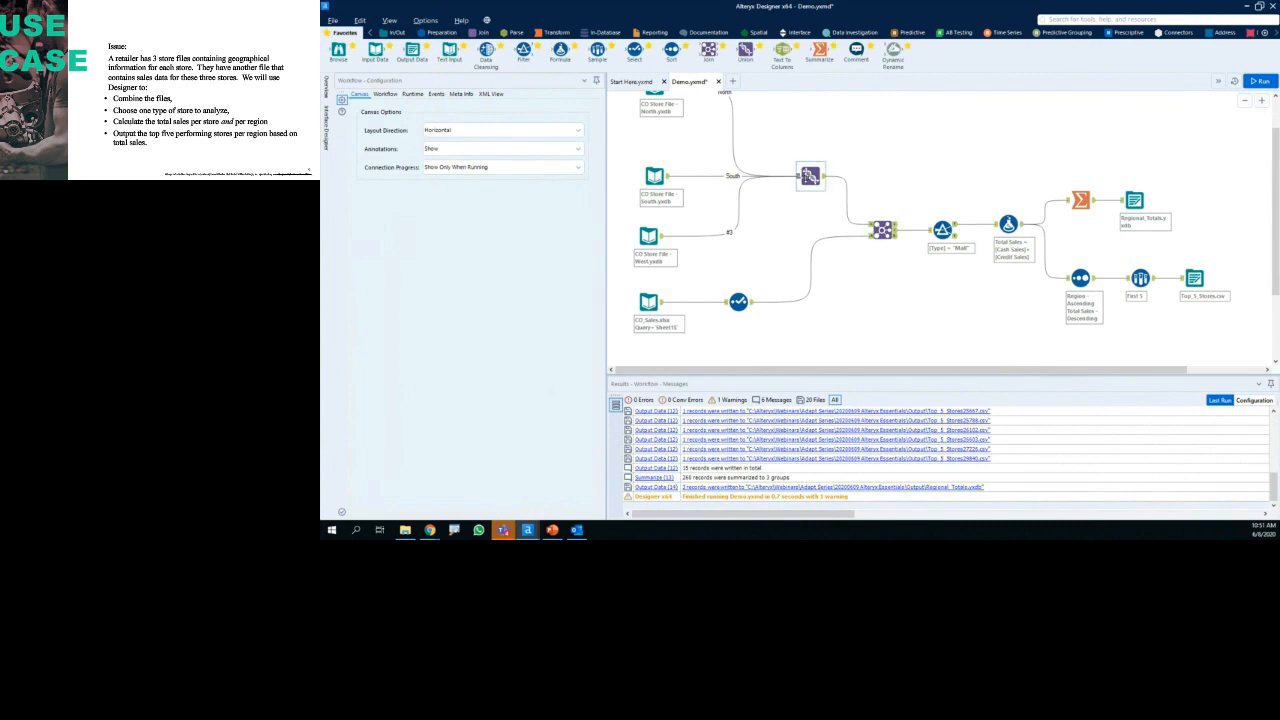
scroll(810, 182, up, 1)
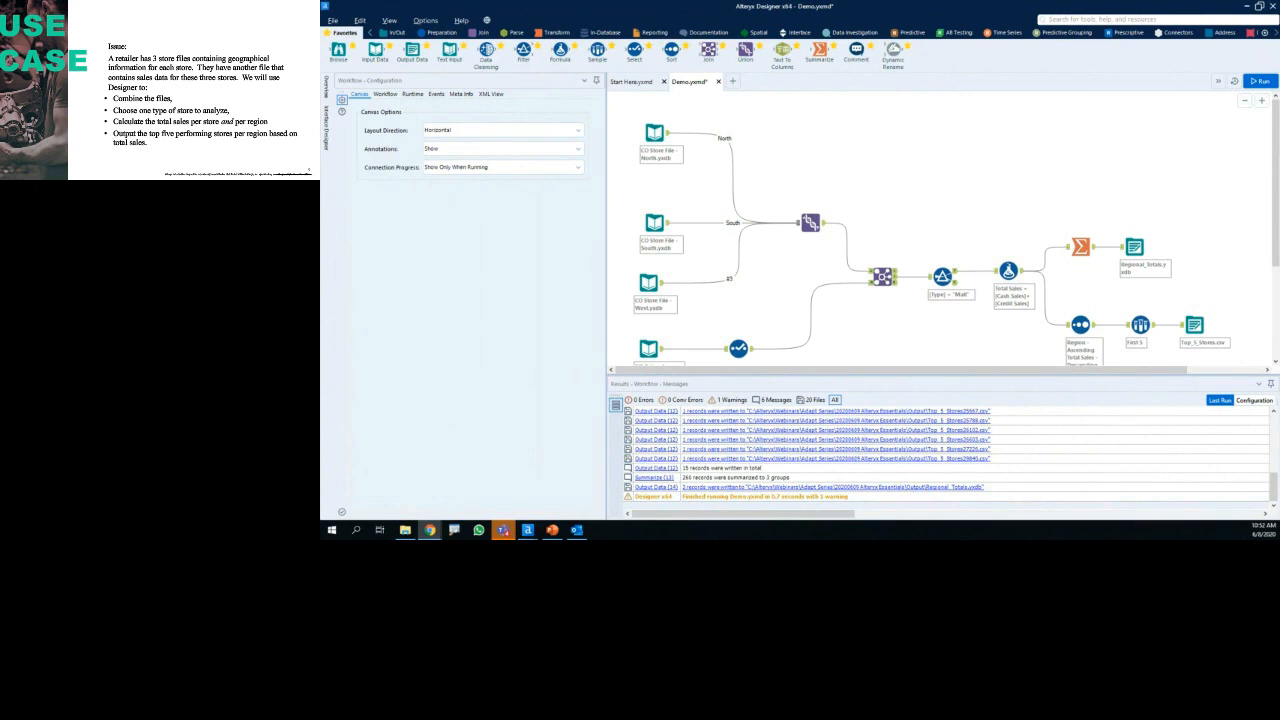
Step: Show the available data sources for the input connection of the CO Store File - South tool
click(655, 223)
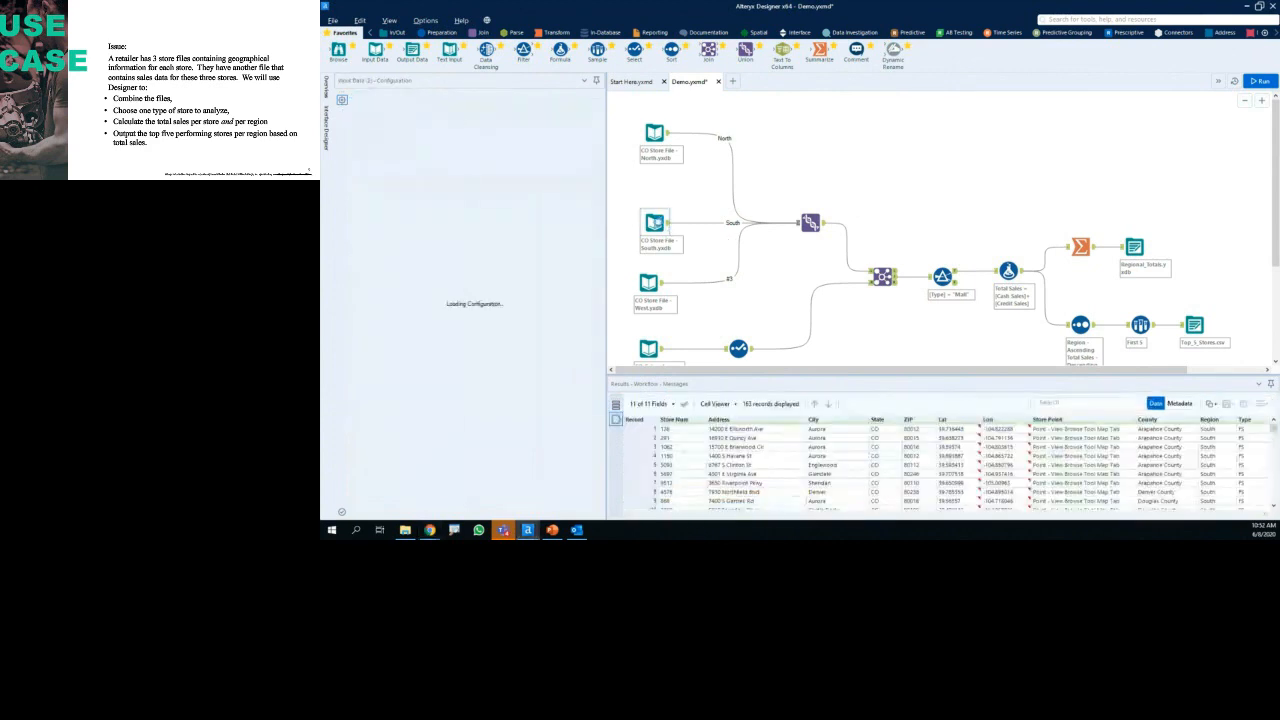
click(594, 106)
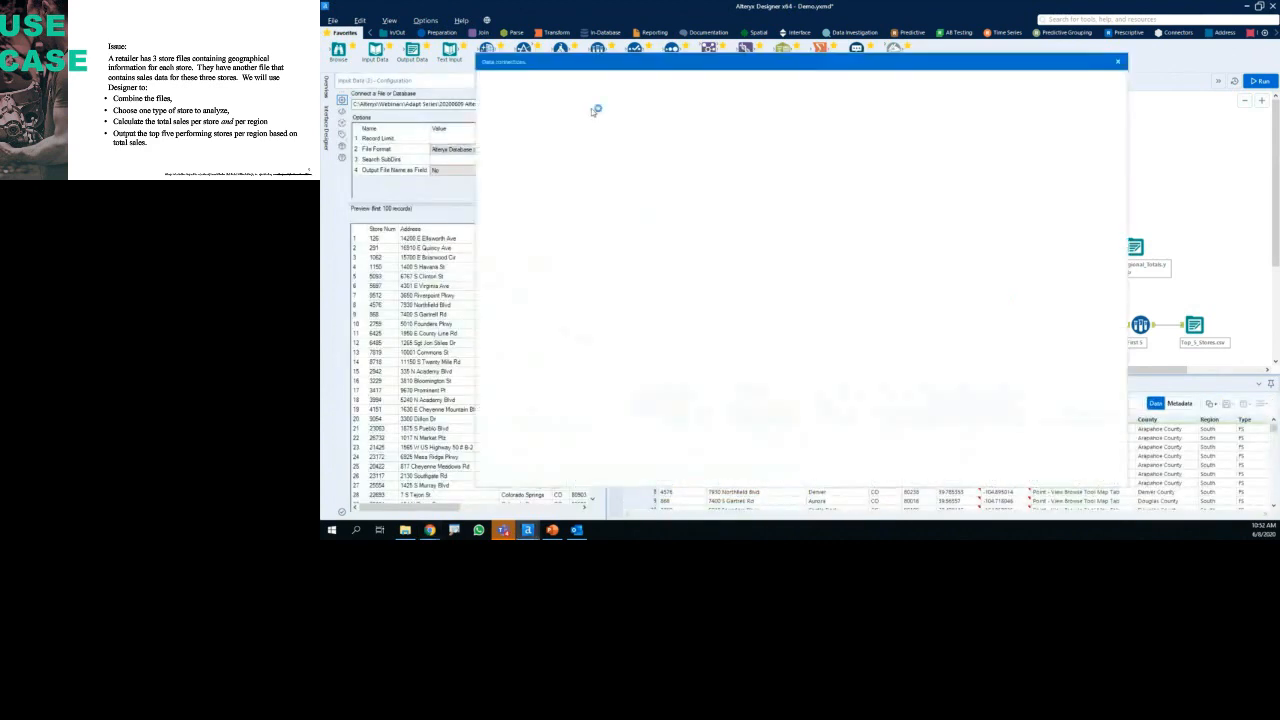
click(531, 137)
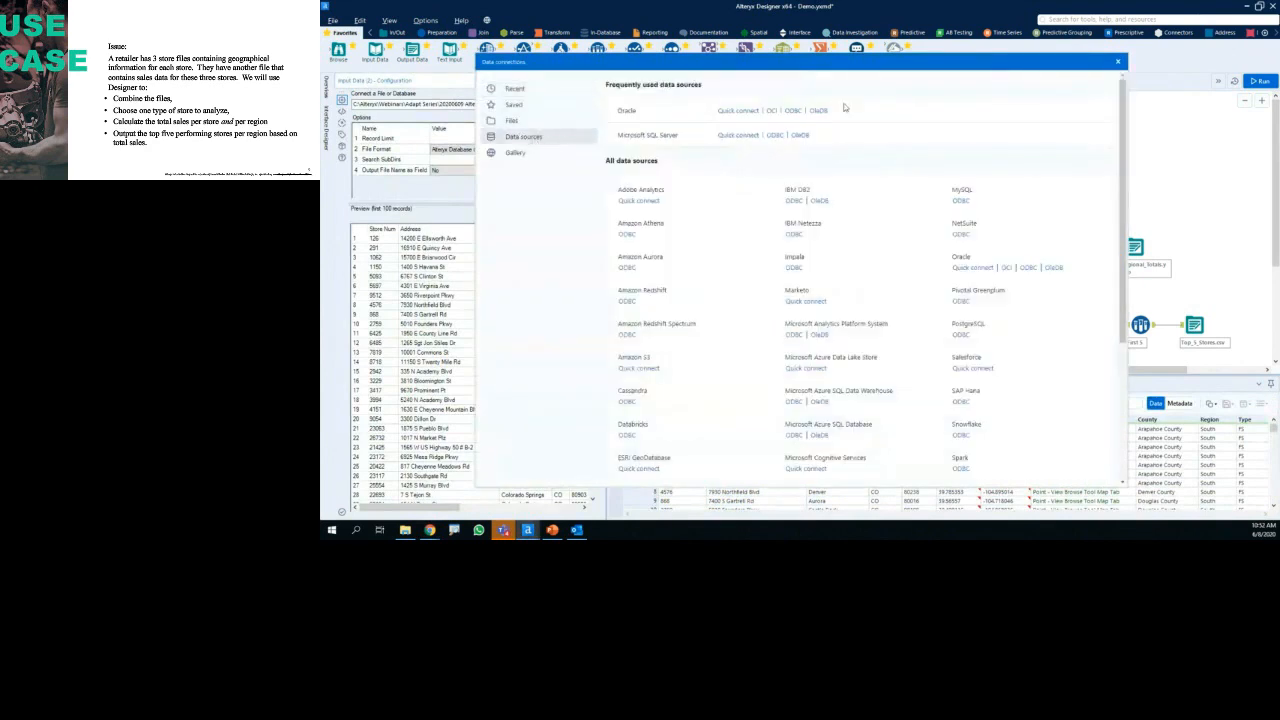
Step: Look through the remaining supported data sources and close the data connections window
scroll(1129, 268, down, 1)
drag(1129, 268, 1130, 316)
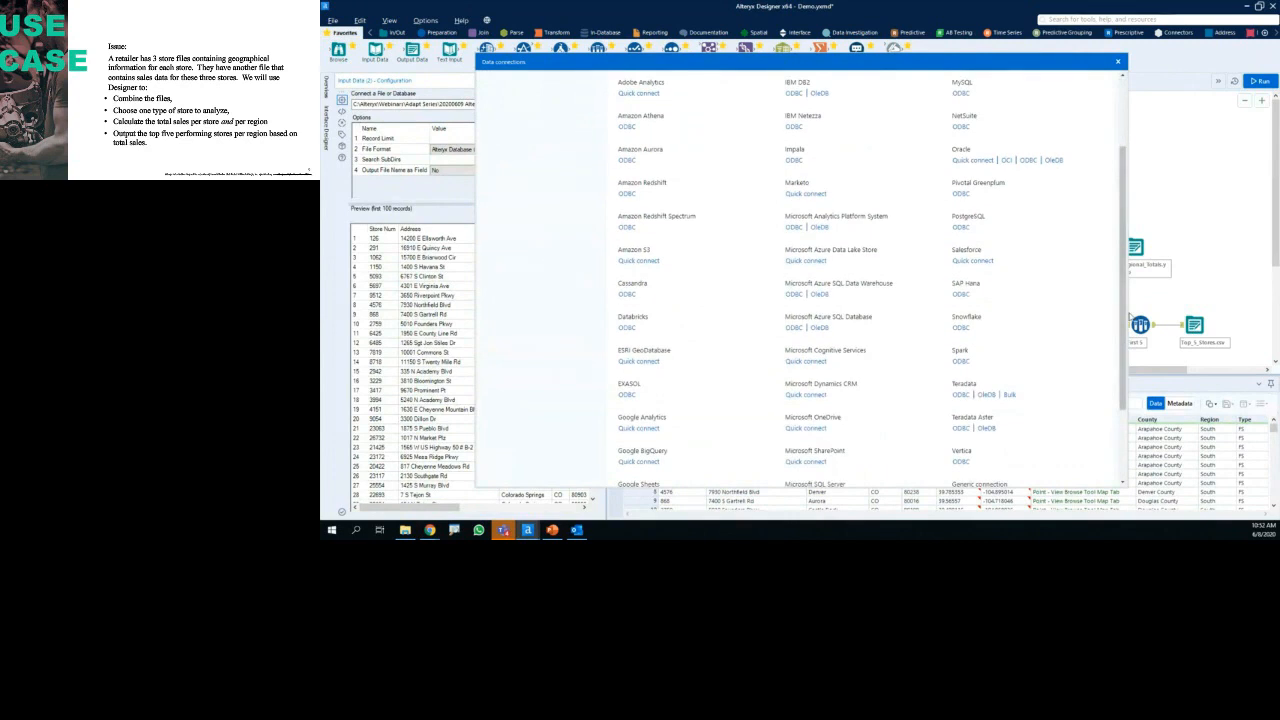
key(alt+Tab)
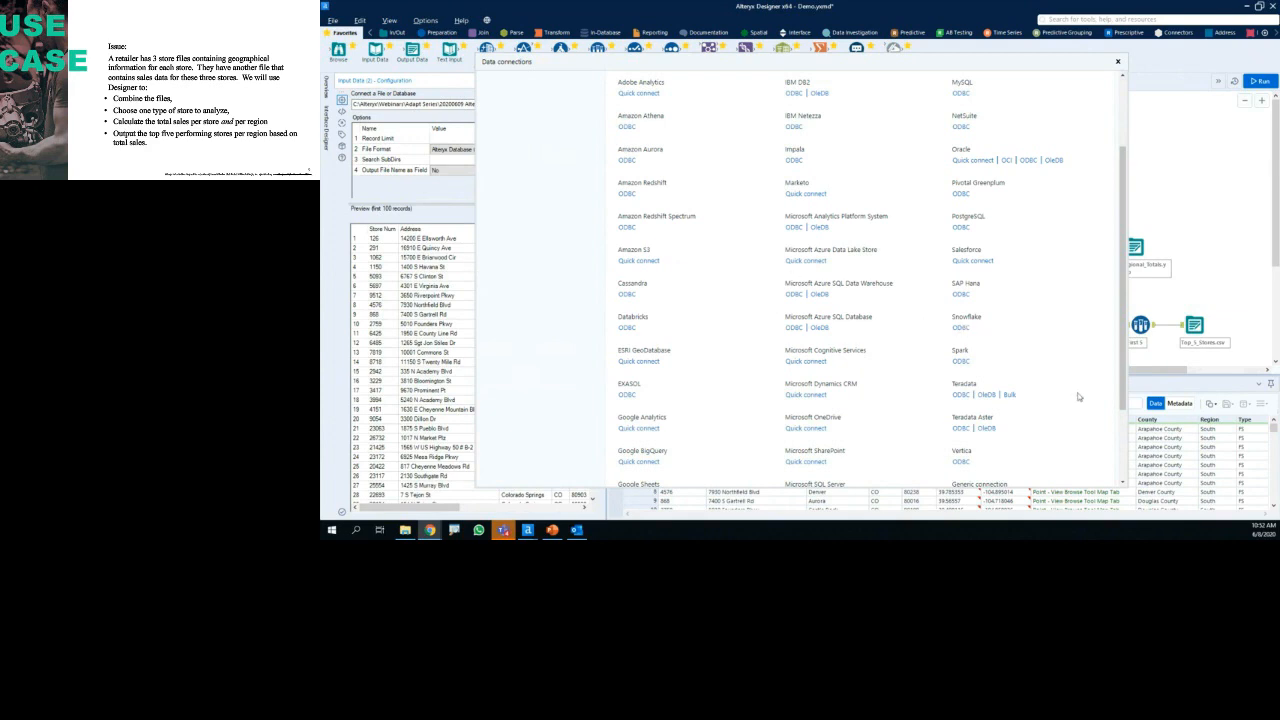
click(1118, 63)
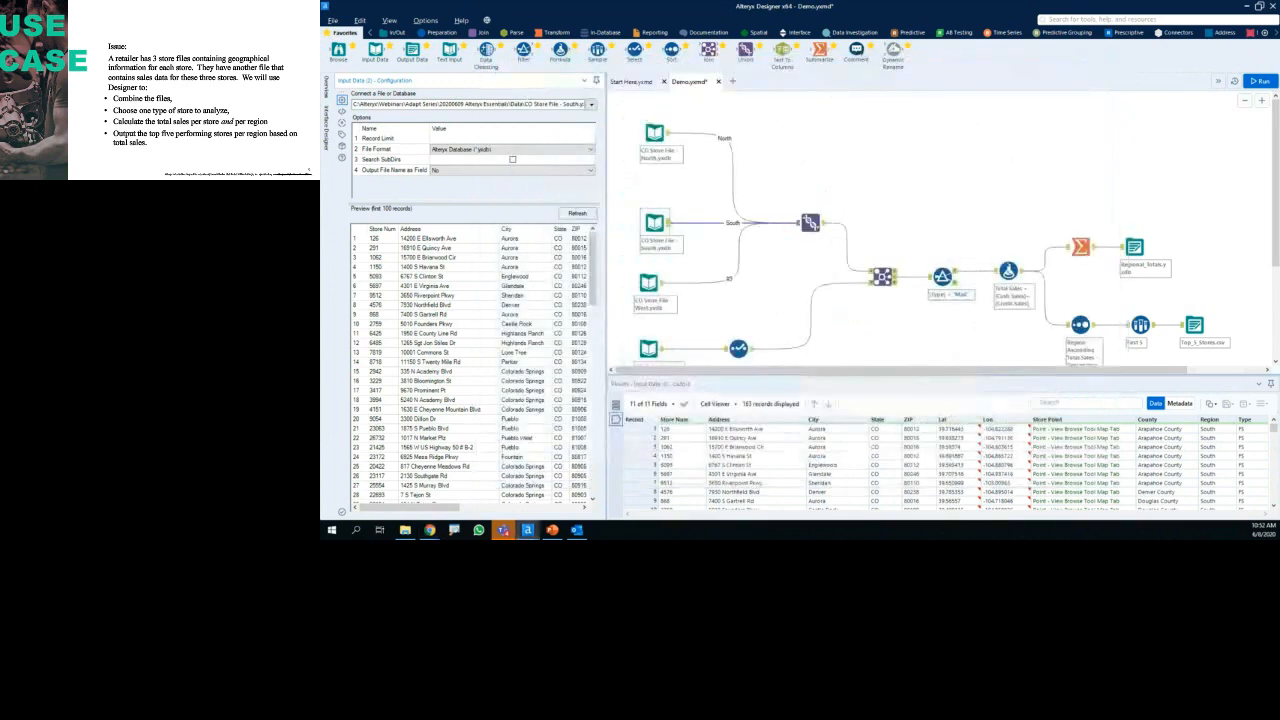
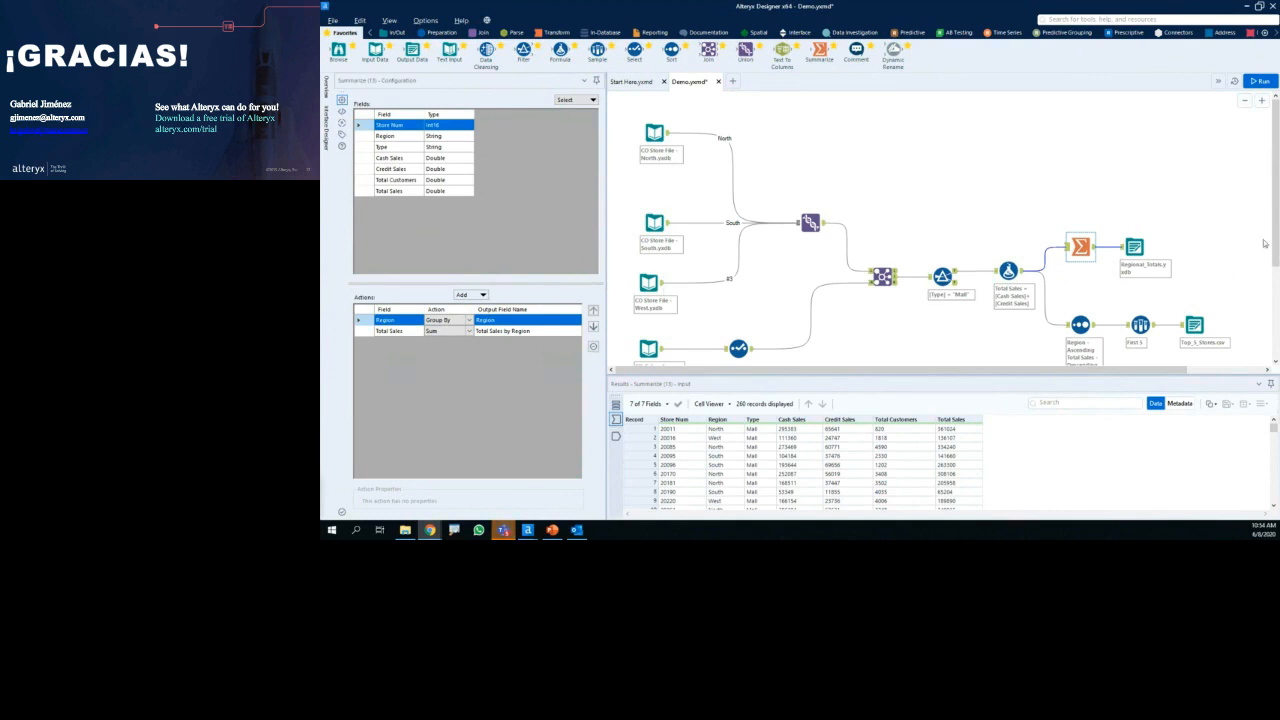
drag(1276, 237, 1277, 248)
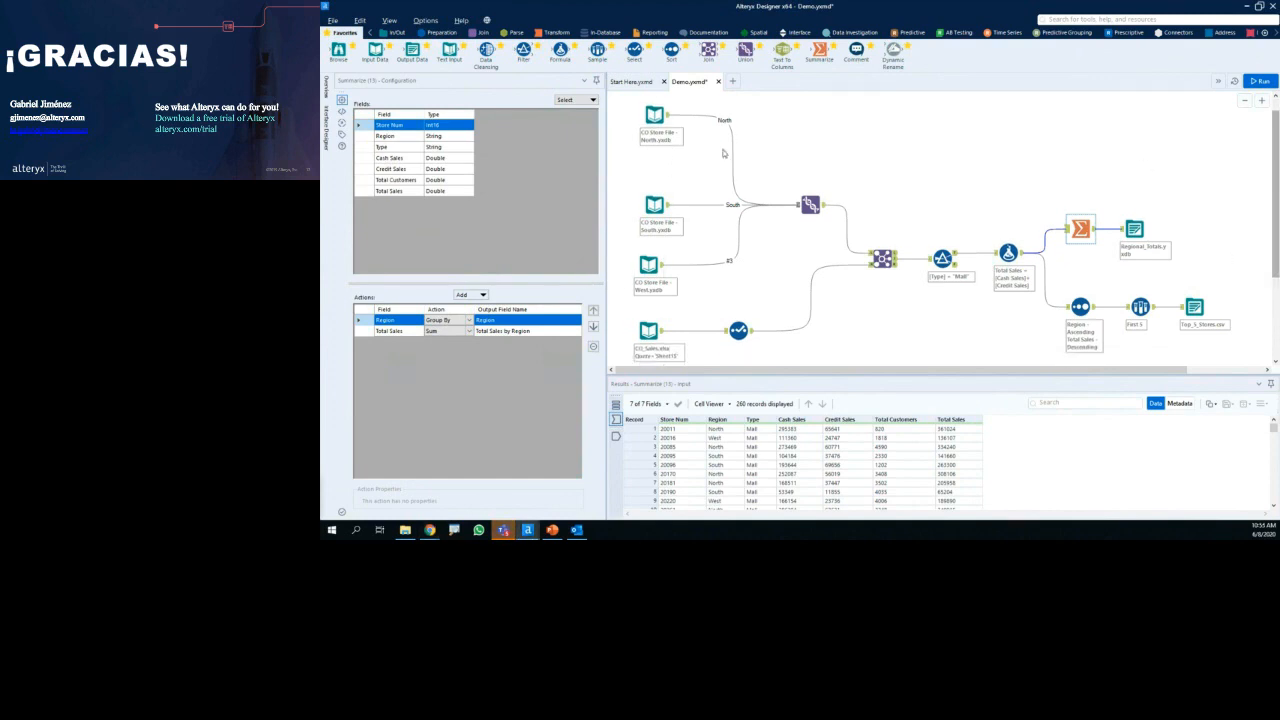
mouse_move(628, 99)
mouse_down()
mouse_move(627, 364)
mouse_move(684, 346)
mouse_move(698, 122)
mouse_move(650, 89)
mouse_move(628, 106)
mouse_up()
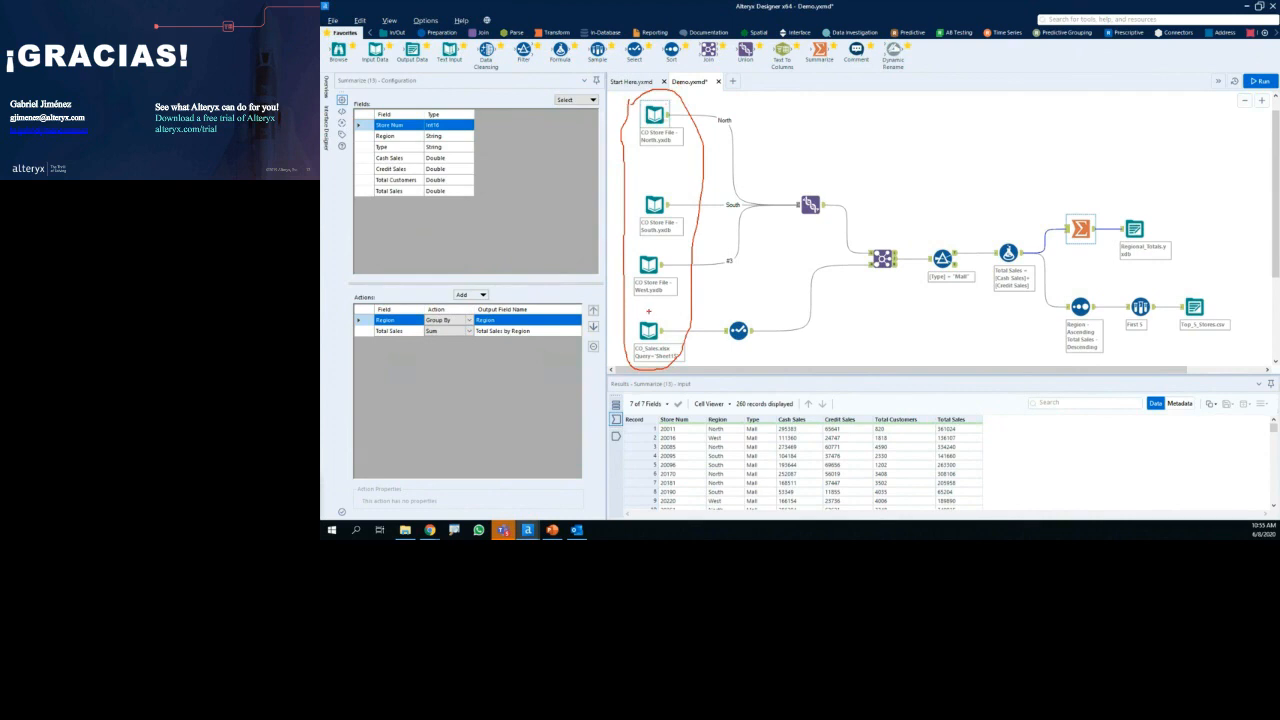
mouse_move(648, 311)
mouse_down()
mouse_move(700, 370)
mouse_move(651, 311)
mouse_move(668, 302)
mouse_move(626, 284)
mouse_move(690, 290)
mouse_move(672, 298)
mouse_up()
mouse_move(662, 234)
mouse_down()
mouse_move(698, 214)
mouse_move(662, 233)
mouse_up()
mouse_move(681, 143)
mouse_down()
mouse_move(638, 141)
mouse_move(680, 99)
mouse_move(674, 136)
mouse_up()
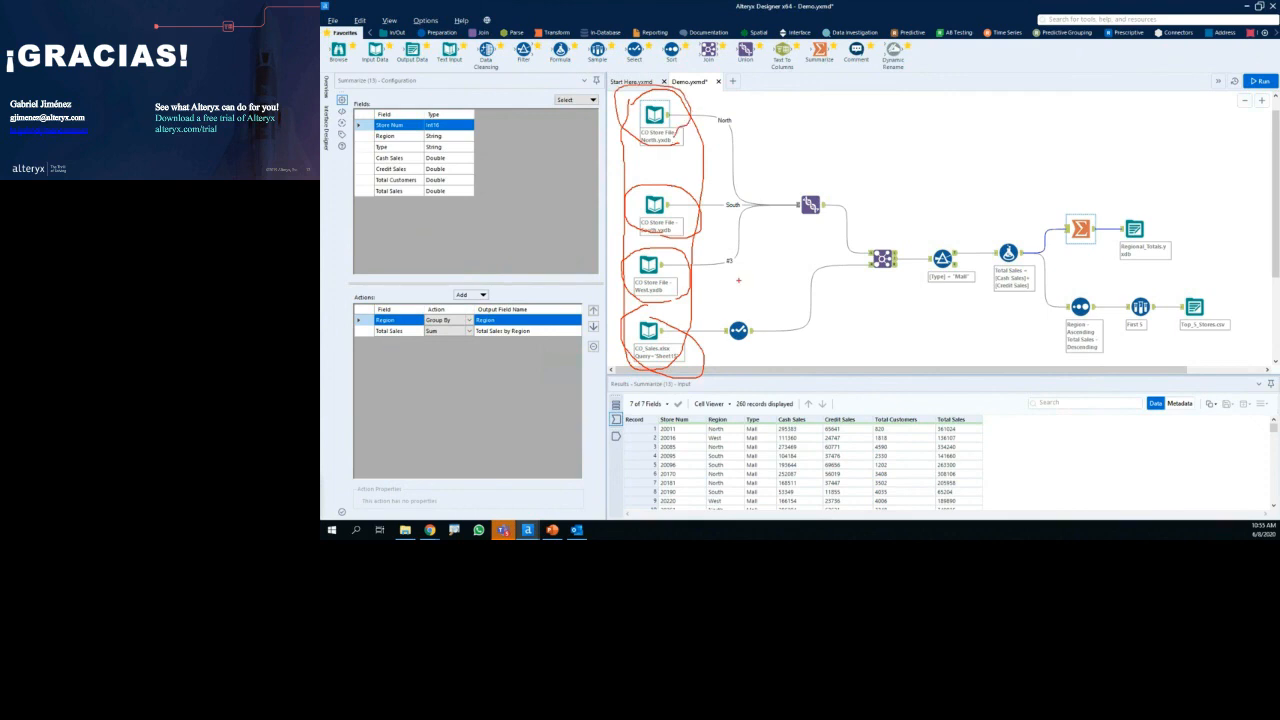
key(Escape)
key(ctrl+2)
mouse_move(745, 309)
mouse_down()
mouse_move(712, 314)
mouse_move(708, 344)
mouse_up()
key(Escape)
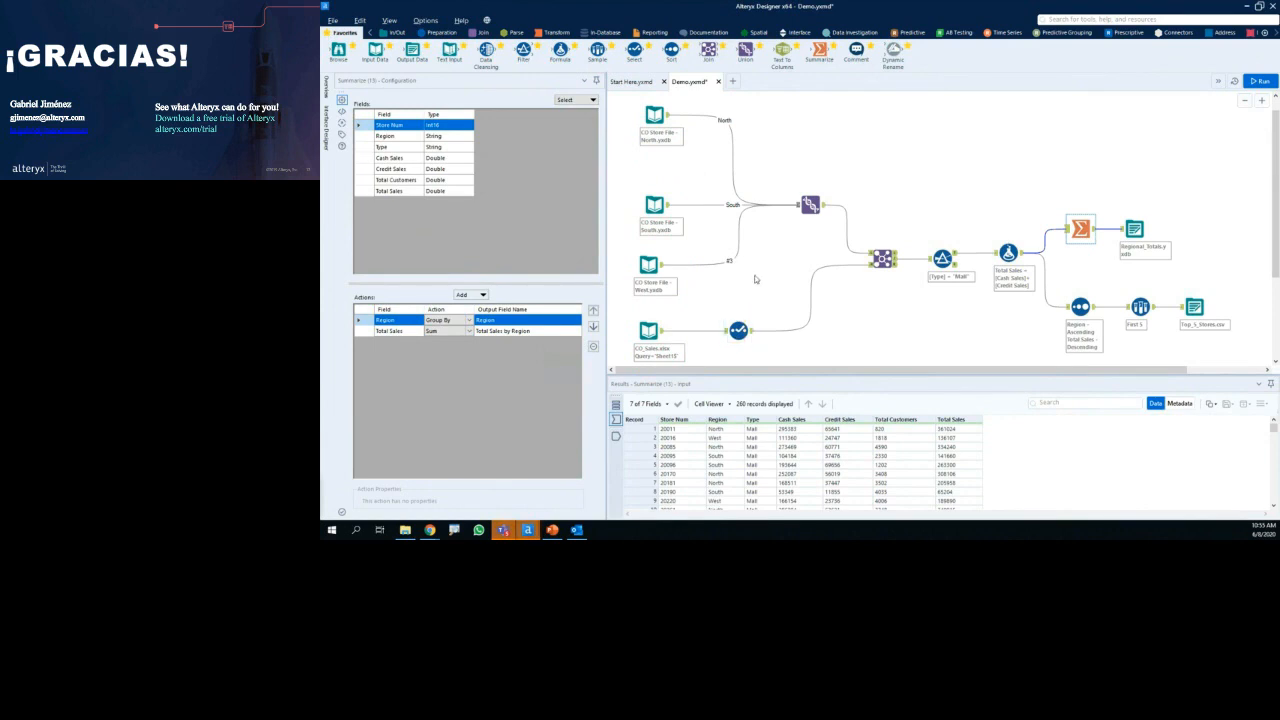
Step: Show the field configuration of the Select tool connected to the CO_Sales.xlsx input
click(755, 276)
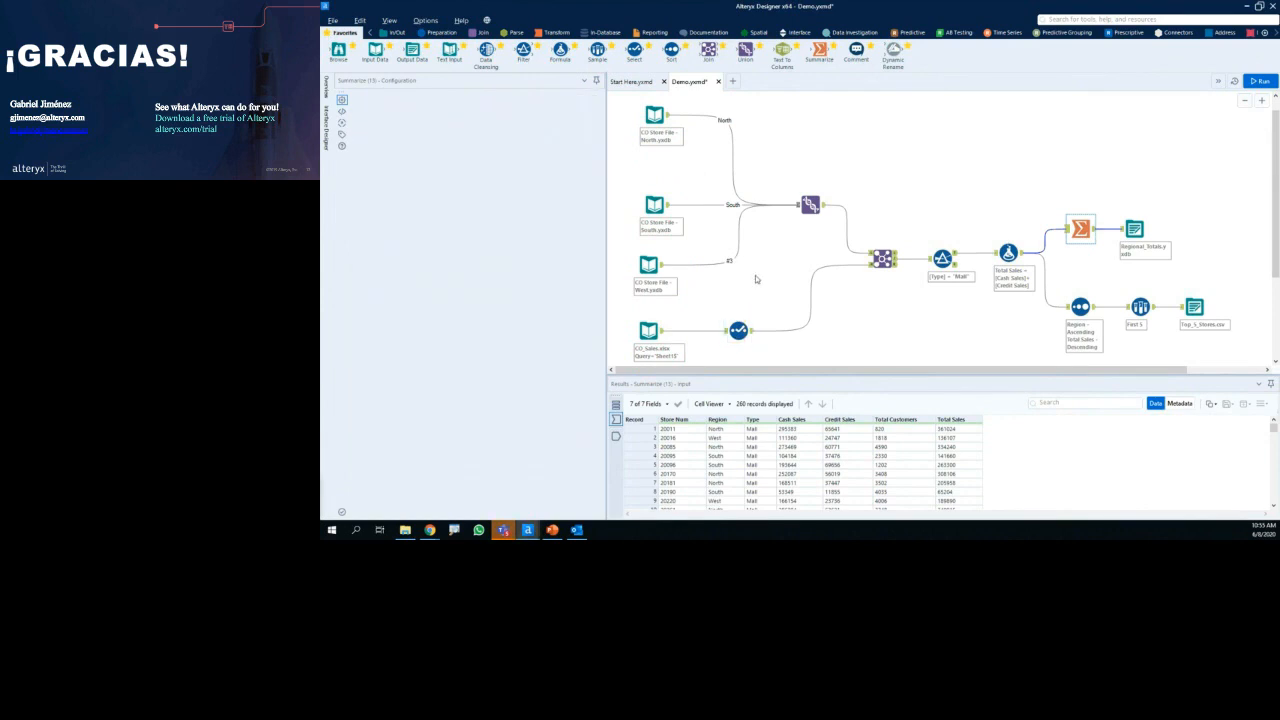
click(738, 330)
key(ctrl+2)
mouse_move(715, 337)
mouse_down()
mouse_move(770, 282)
mouse_move(779, 226)
mouse_move(806, 185)
mouse_move(937, 215)
mouse_move(1075, 212)
mouse_move(1154, 306)
mouse_move(1100, 346)
mouse_move(716, 352)
mouse_move(711, 325)
mouse_up()
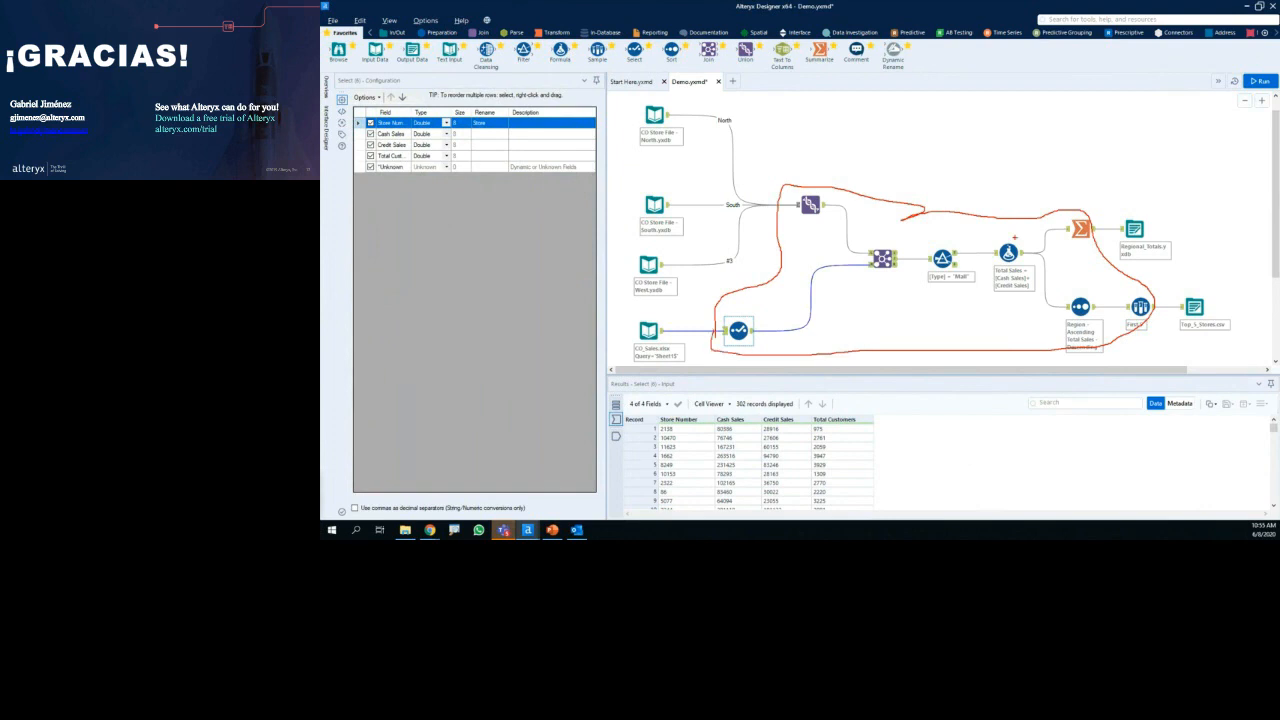
key(e)
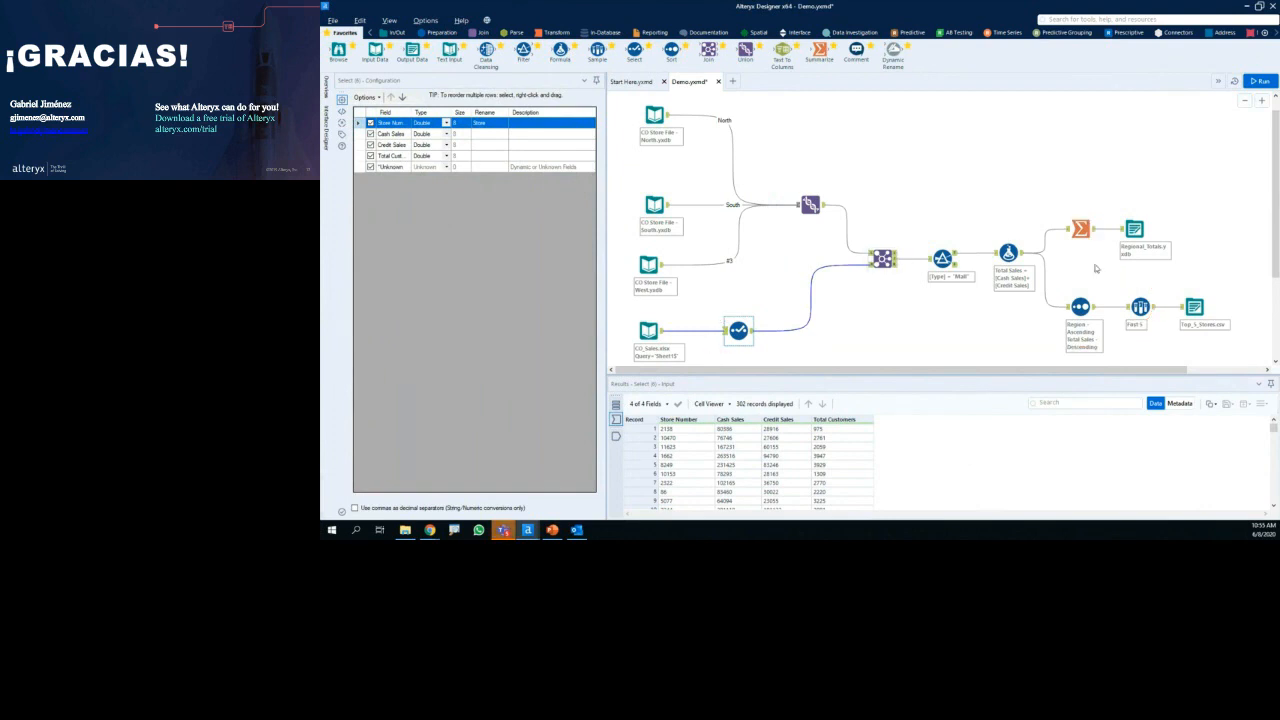
mouse_move(1112, 214)
mouse_down()
mouse_move(1169, 313)
mouse_move(1221, 344)
mouse_move(1199, 250)
mouse_move(1132, 208)
mouse_move(1112, 214)
mouse_up()
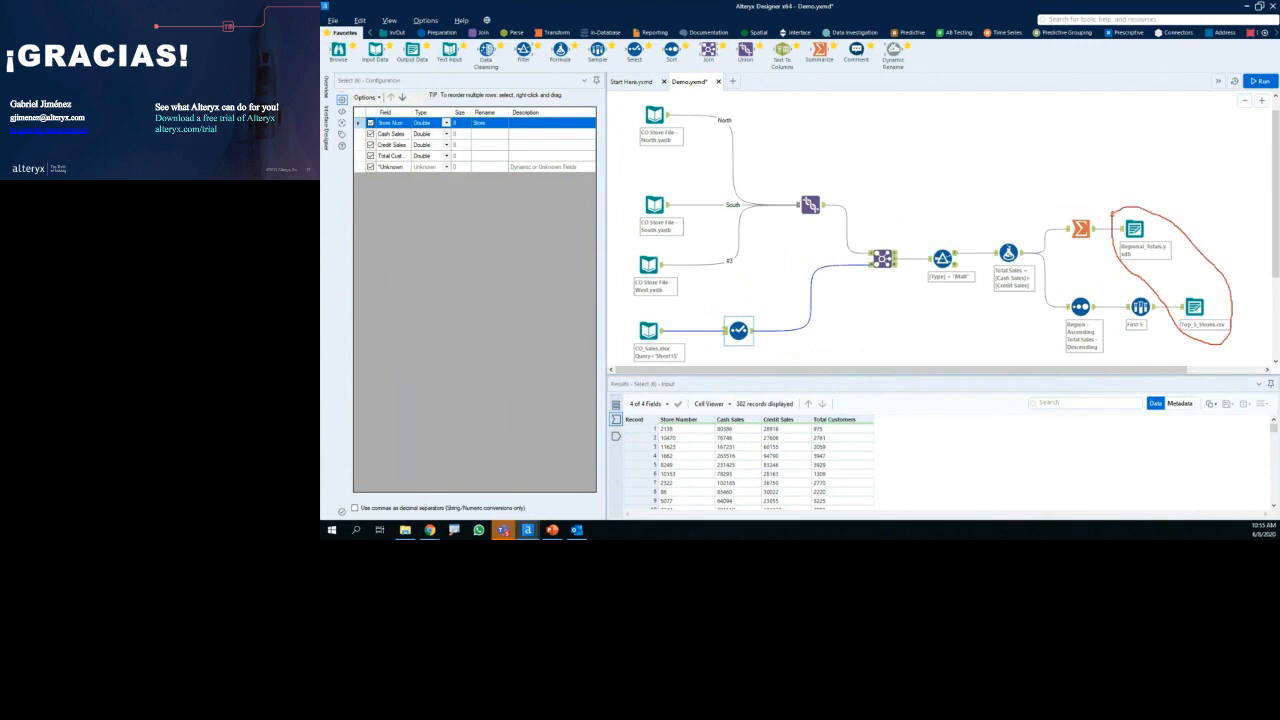
key(Escape)
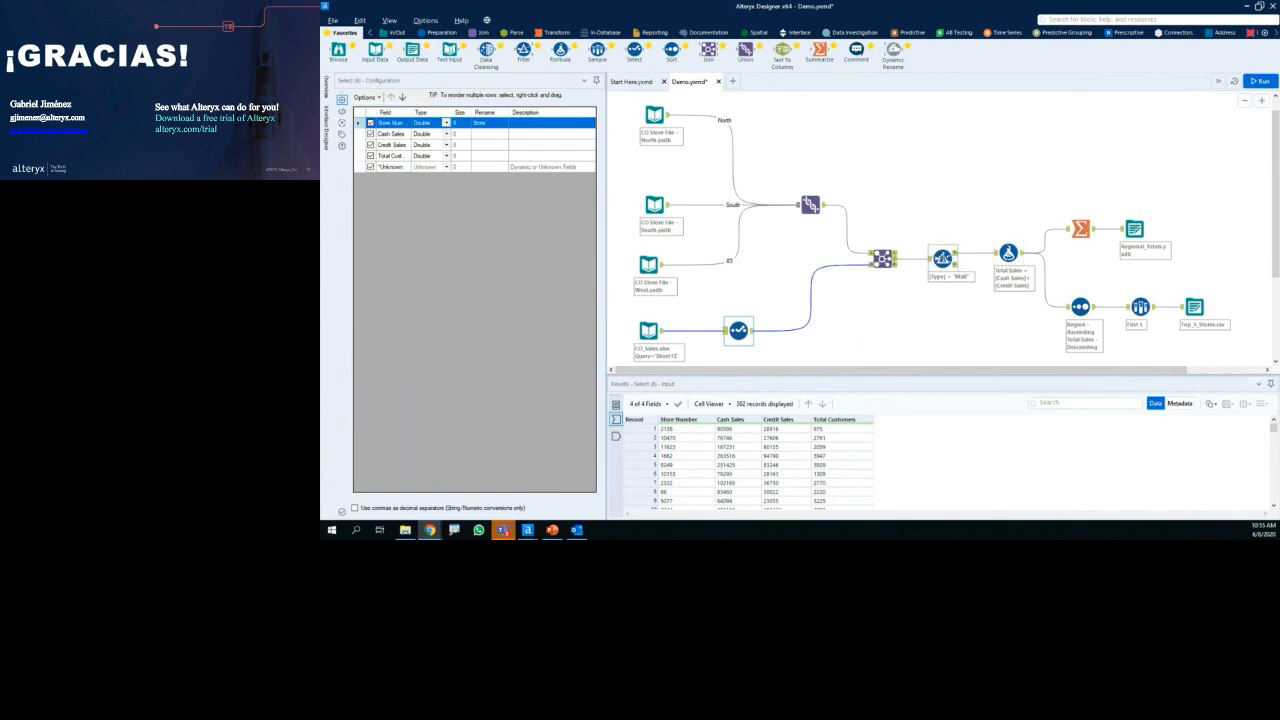
Step: Review the Filter tool's basic filter settings and the records in its False output
click(942, 258)
mouse_move(948, 236)
mouse_down()
mouse_move(910, 266)
mouse_move(978, 262)
mouse_move(946, 240)
mouse_up()
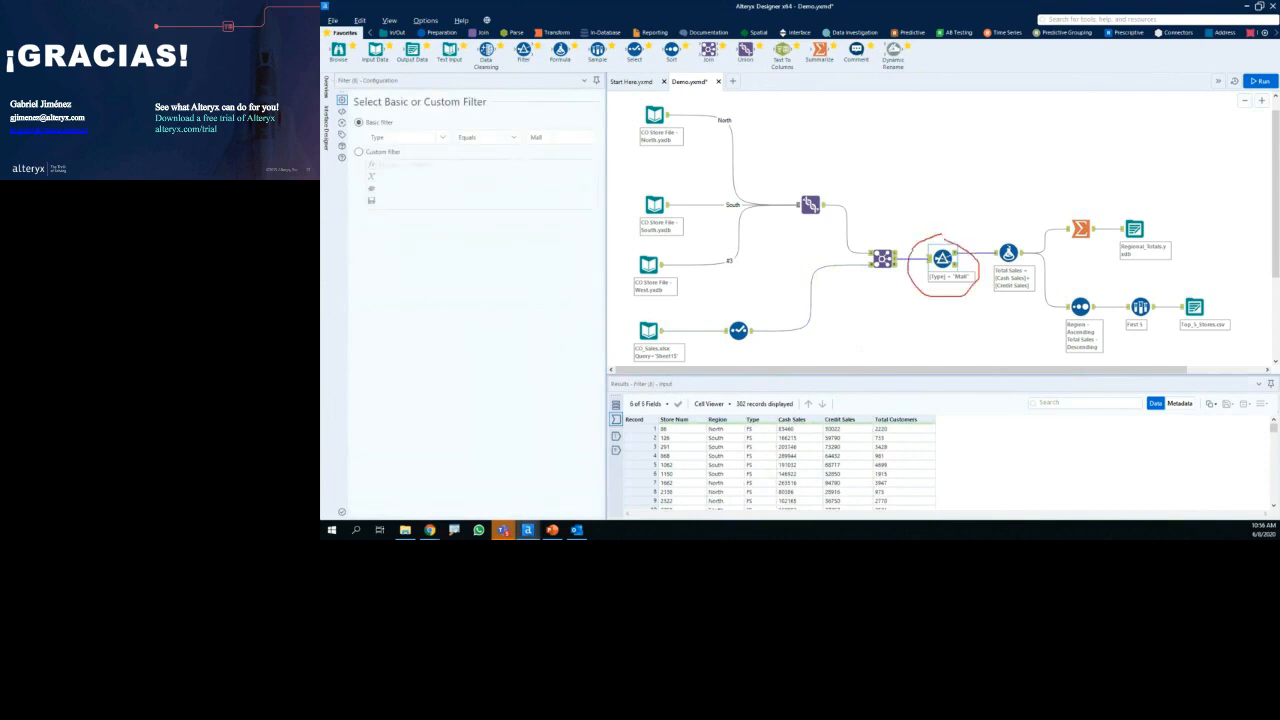
mouse_move(388, 113)
mouse_down()
mouse_move(352, 128)
mouse_move(378, 150)
mouse_move(390, 116)
mouse_up()
key(Escape)
click(956, 266)
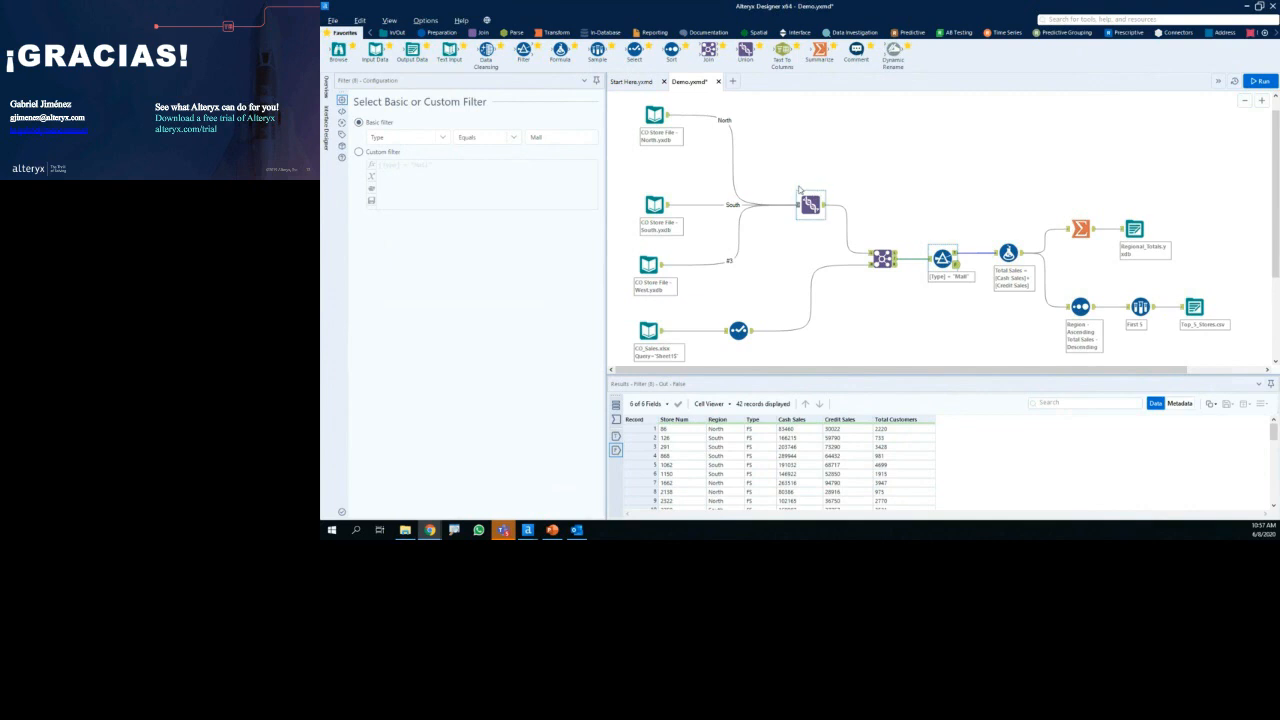
Step: Examine the Union tool's output records and its available field configuration modes
mouse_move(797, 184)
mouse_down()
mouse_move(797, 229)
mouse_move(840, 196)
mouse_move(796, 184)
mouse_up()
click(818, 211)
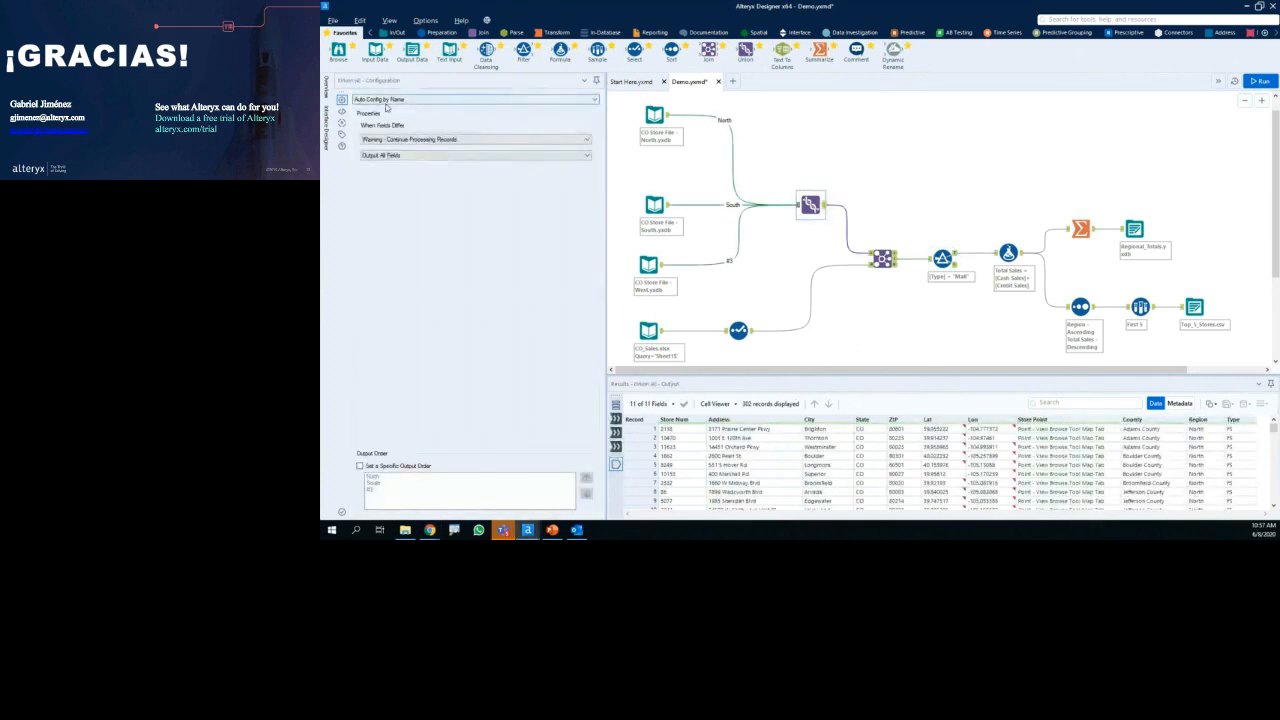
click(394, 102)
key(ctrl+2)
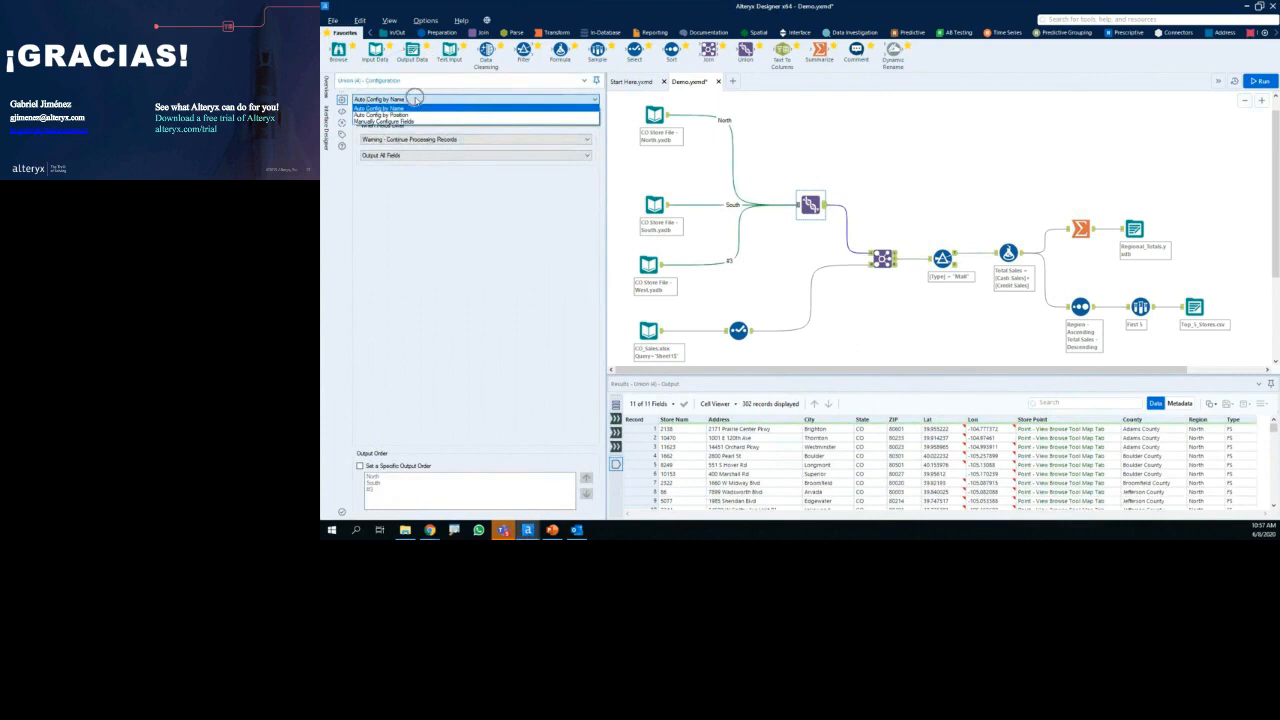
mouse_move(403, 98)
mouse_down()
mouse_move(358, 101)
mouse_move(432, 112)
mouse_up()
key(Escape)
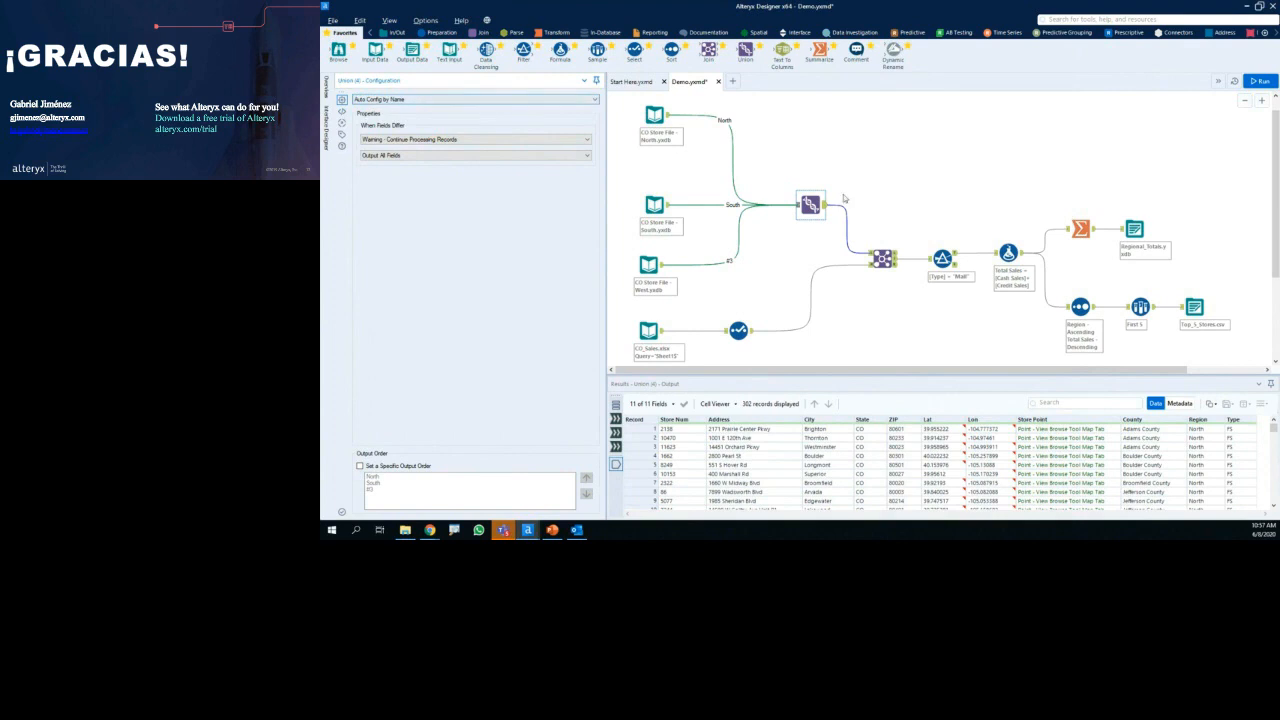
Step: Review the Join tool's Join by Specific Fields setting and its left, inner and right output options
mouse_move(891, 245)
mouse_down()
mouse_move(850, 258)
mouse_move(900, 260)
mouse_move(884, 238)
mouse_up()
key(Escape)
click(870, 259)
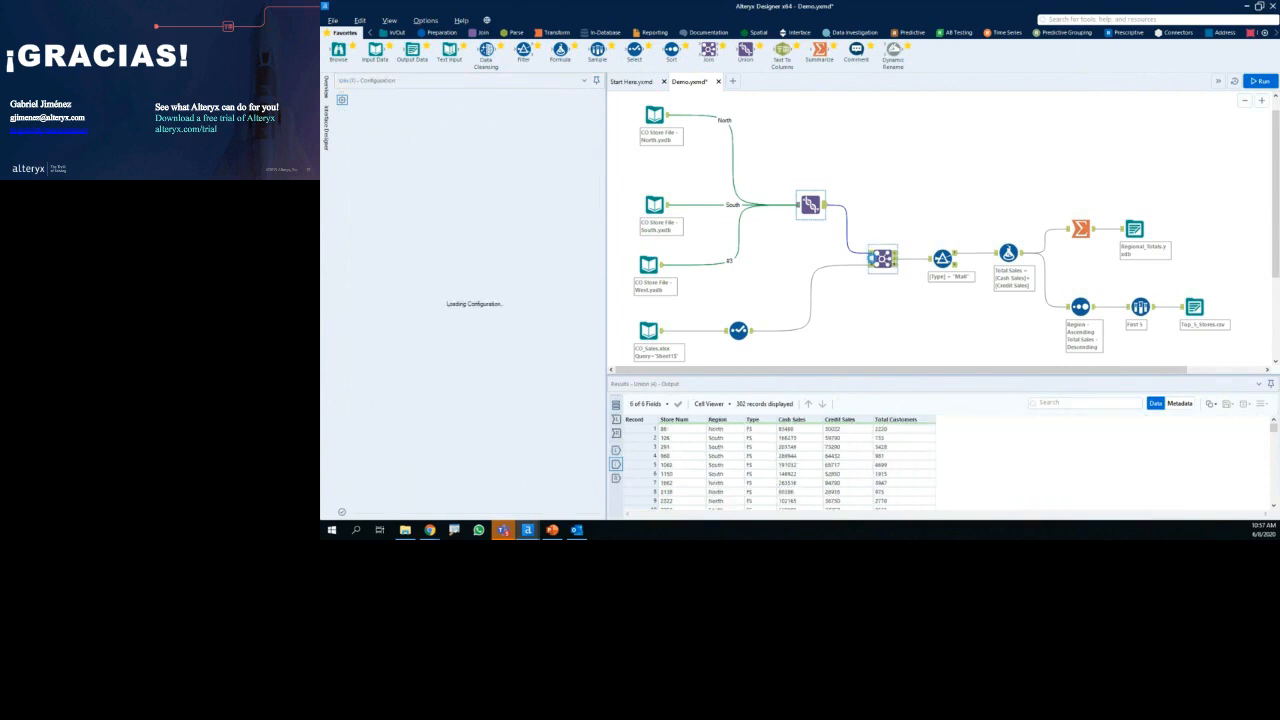
mouse_move(380, 108)
mouse_down()
mouse_move(350, 106)
mouse_move(428, 118)
mouse_move(352, 106)
mouse_move(432, 106)
mouse_move(344, 97)
mouse_move(395, 118)
mouse_move(384, 100)
mouse_up()
key(e)
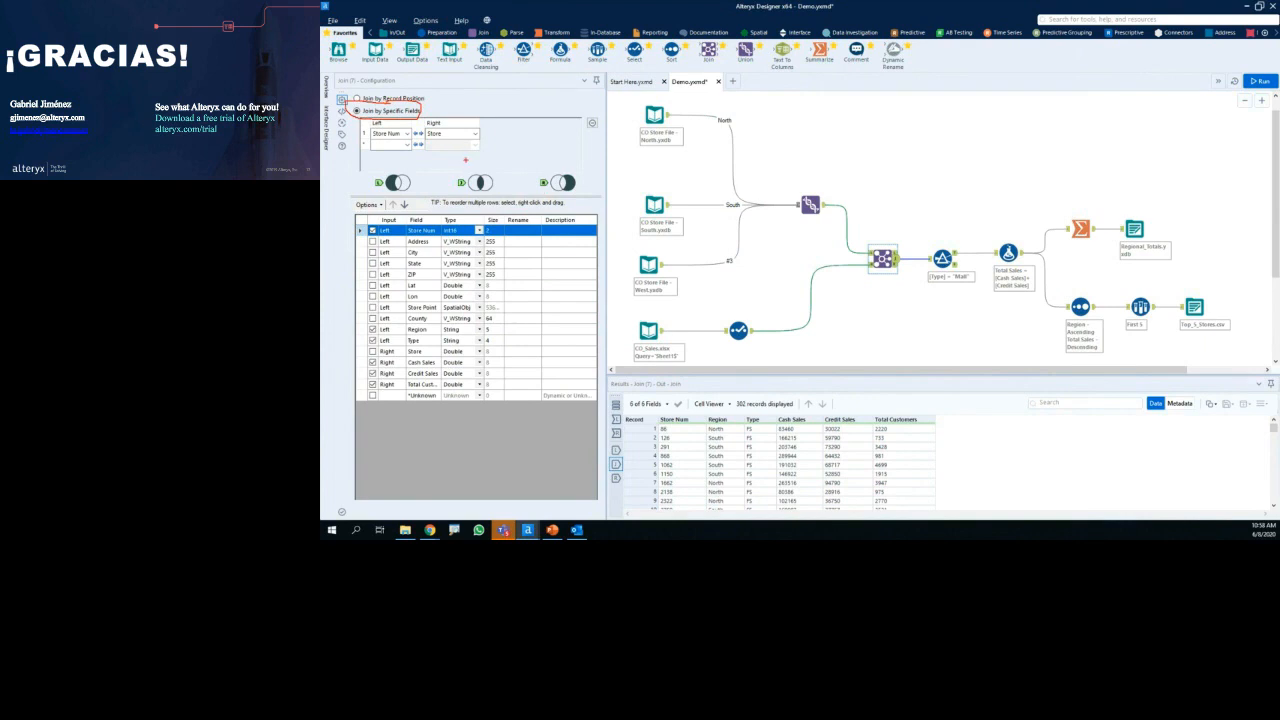
mouse_move(489, 166)
mouse_down()
mouse_move(372, 171)
mouse_move(432, 206)
mouse_move(610, 190)
mouse_move(471, 160)
mouse_up()
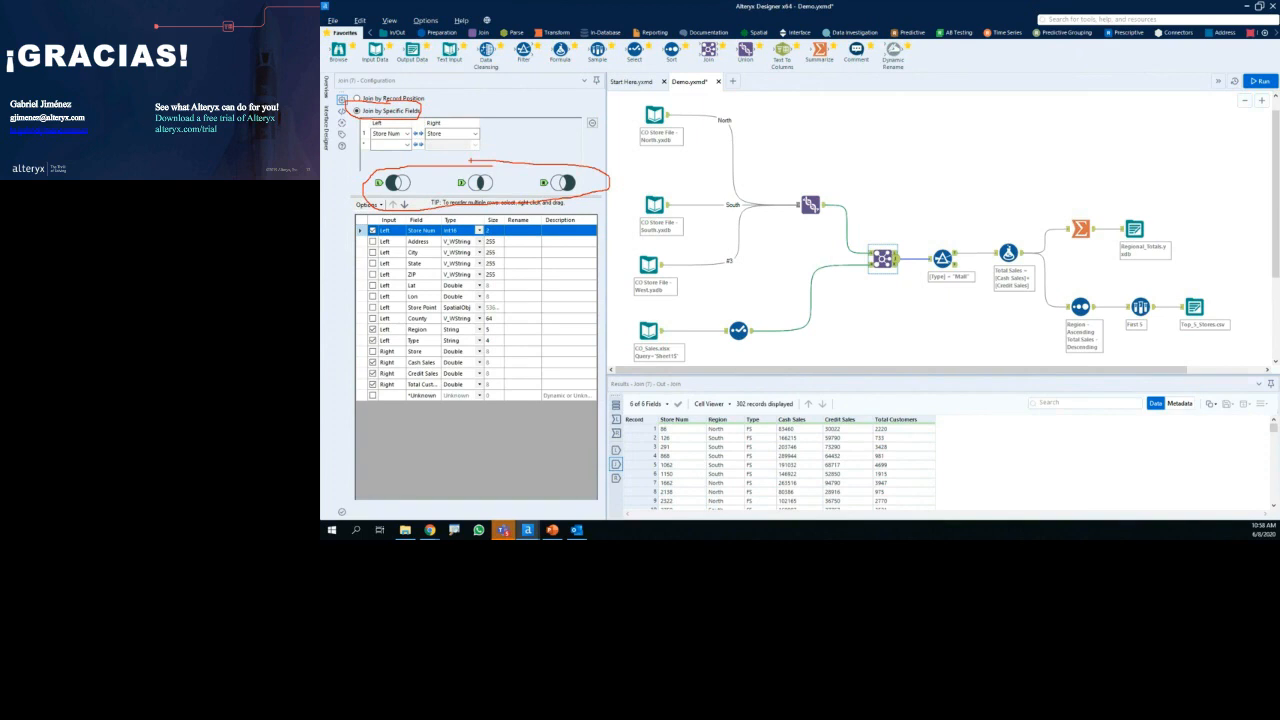
key(Escape)
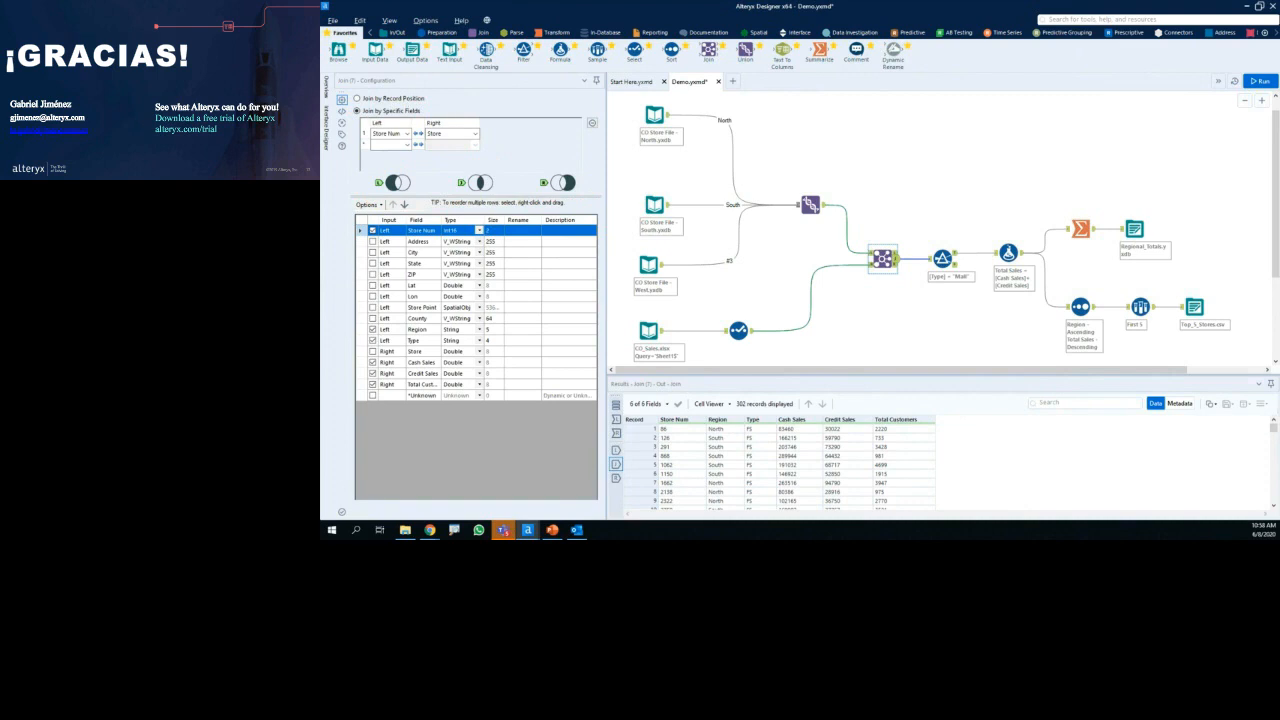
Step: Browse the tools in the In-Database, Data Investigation, Predictive and Spatial categories
key(alt+Tab)
click(595, 33)
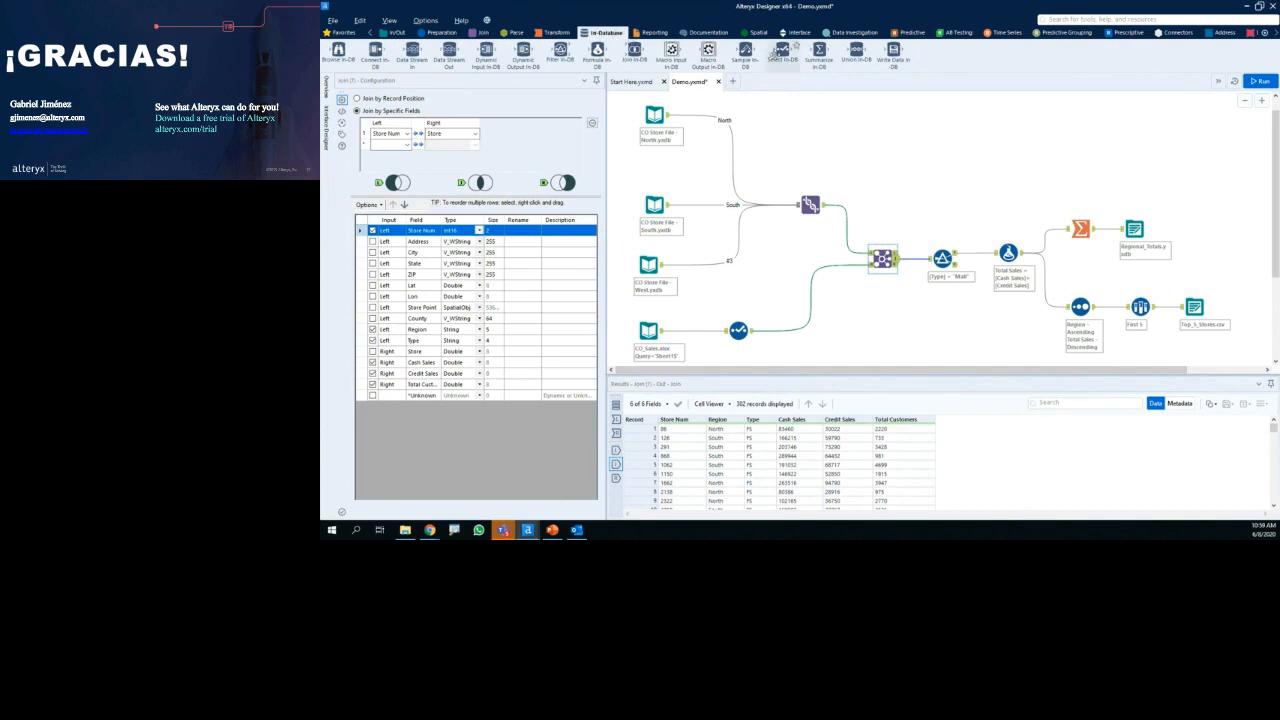
click(858, 33)
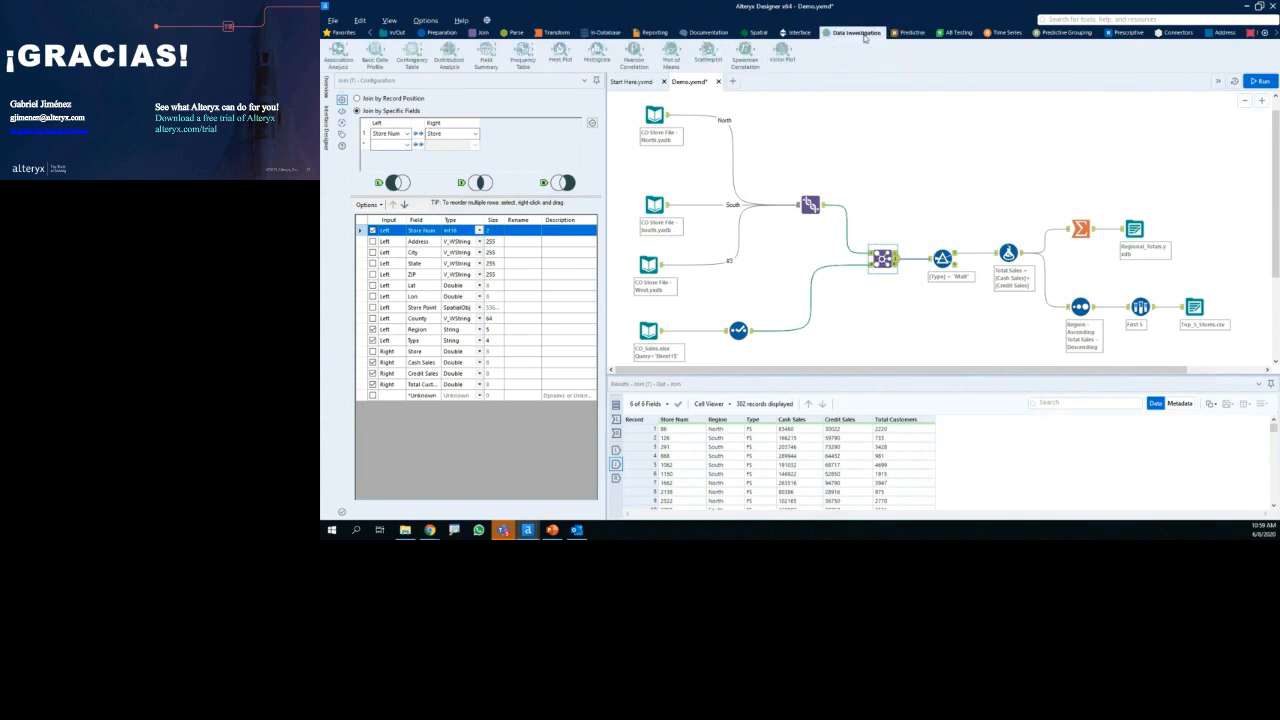
click(895, 33)
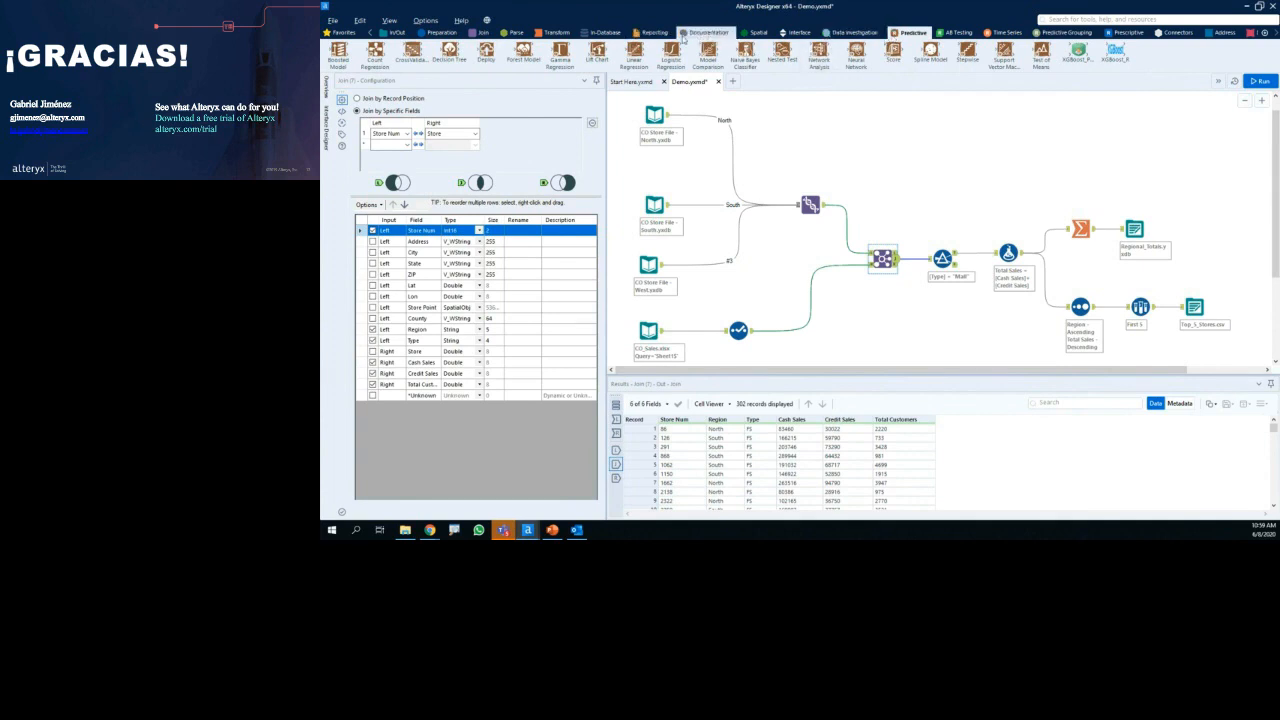
click(756, 33)
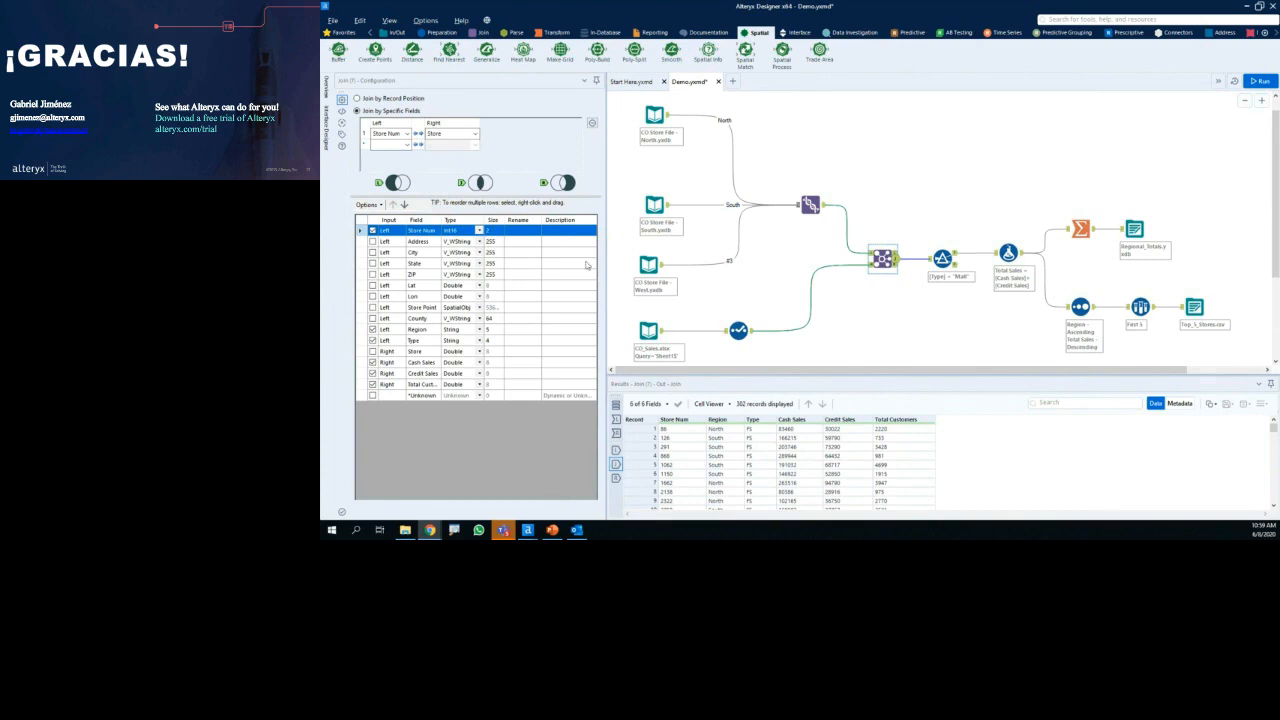
Step: Add a Browse tool above the Join tool, connect it to the Union output, and run the workflow
click(398, 32)
drag(338, 52, 870, 170)
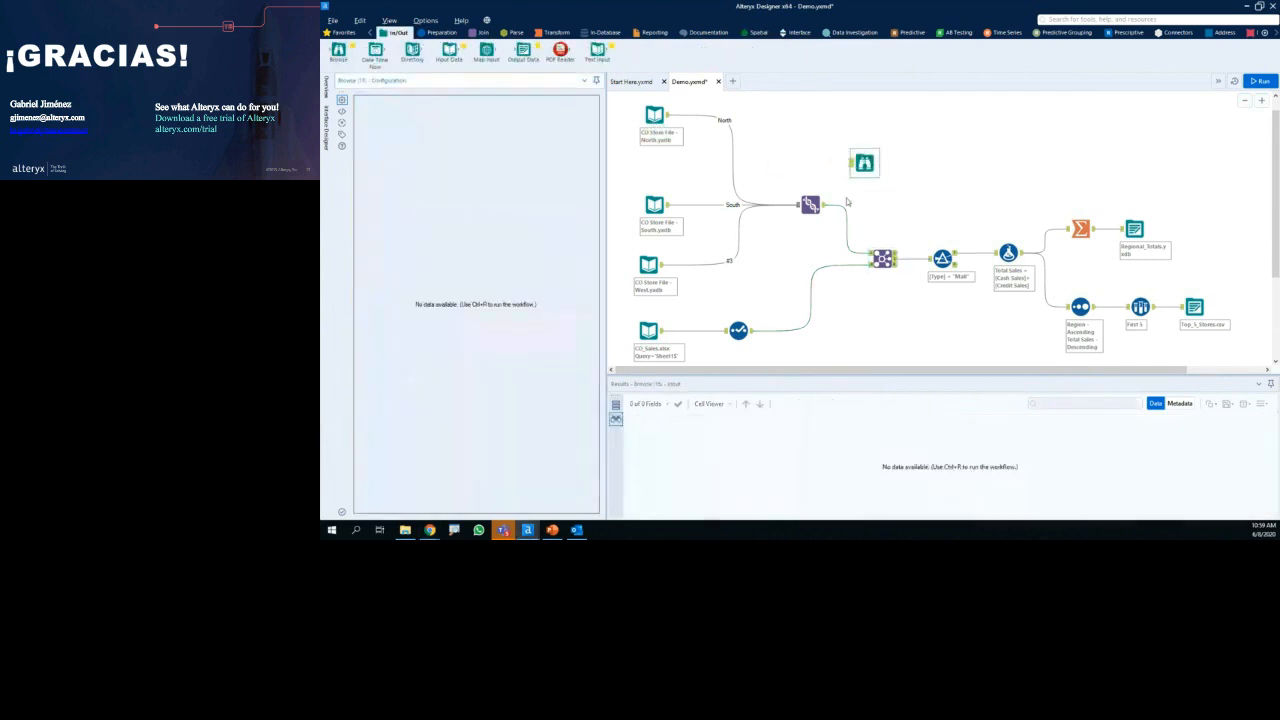
drag(826, 205, 855, 172)
click(842, 222)
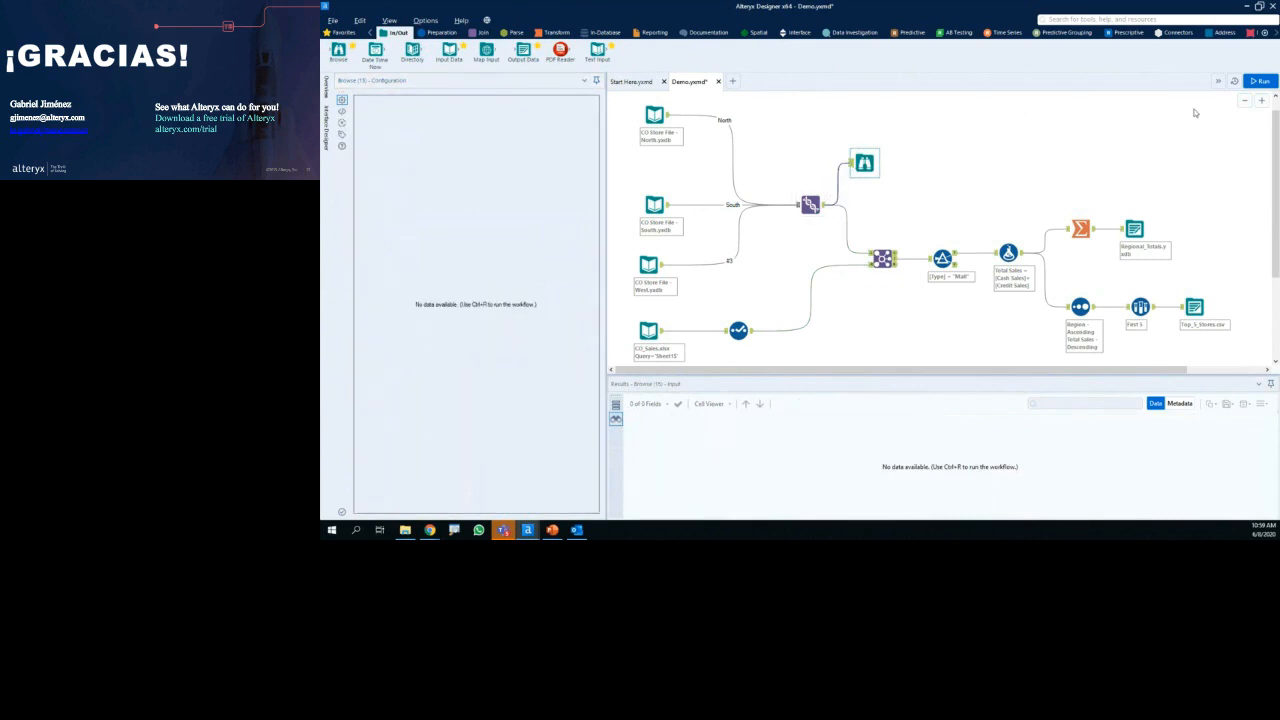
key(ctrl+r)
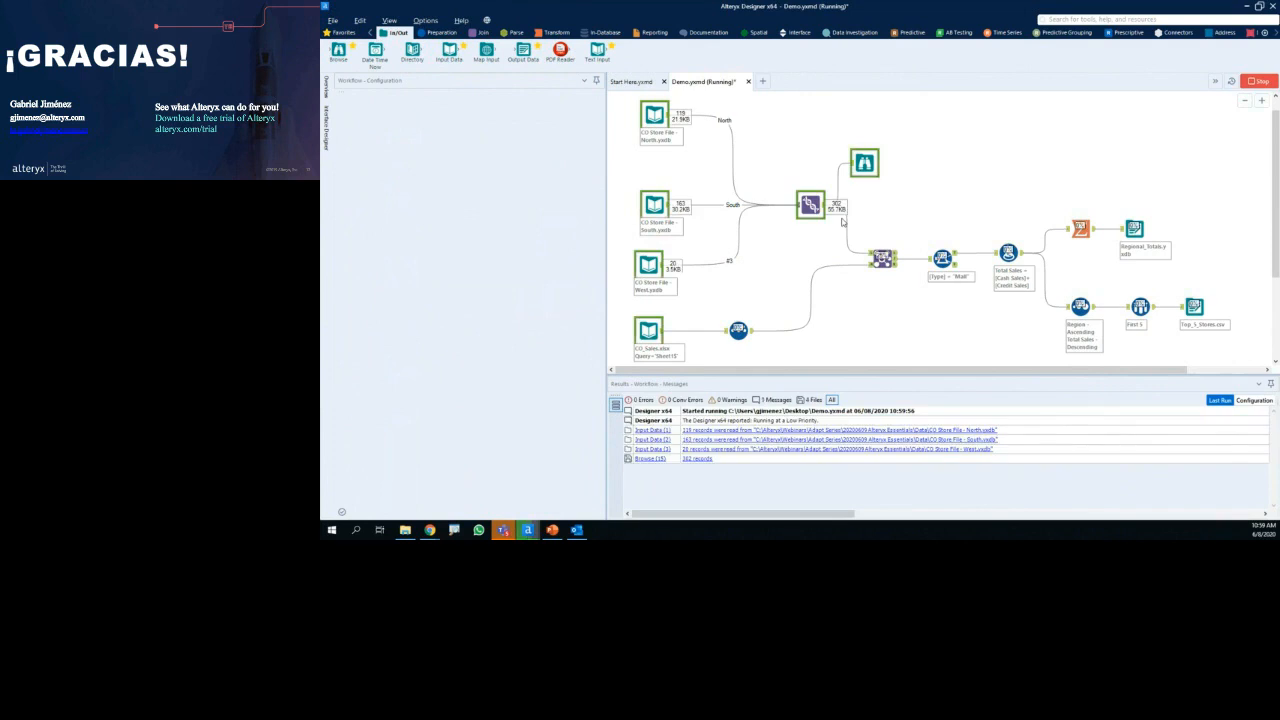
drag(874, 142, 884, 146)
key(Escape)
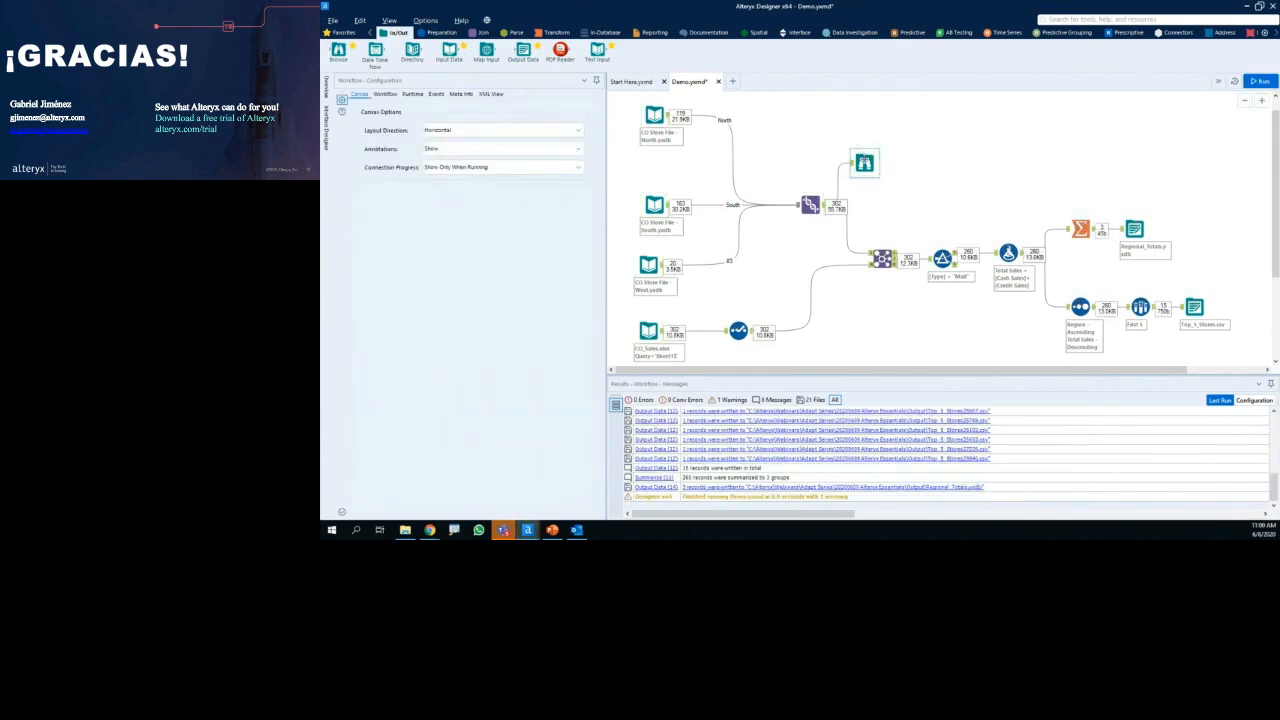
Step: Display the new Browse tool's store records and set its base map to Alteryx Light
click(864, 163)
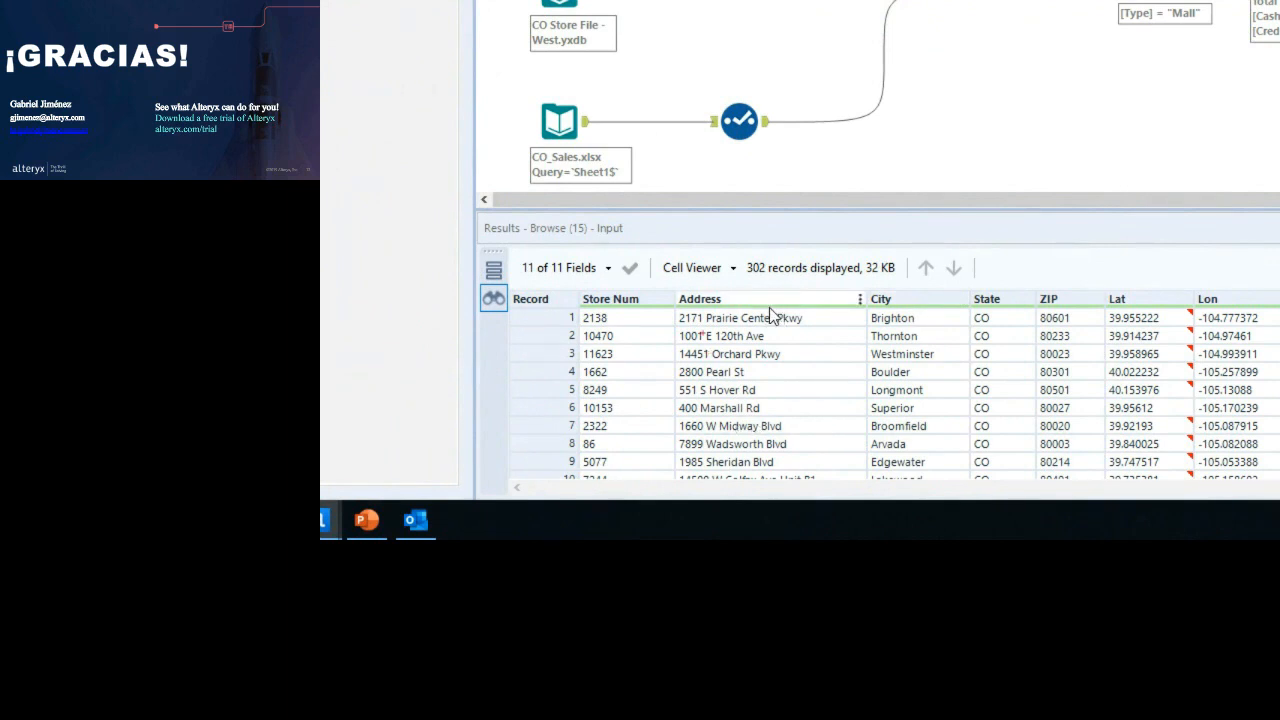
drag(704, 322, 734, 321)
key(Escape)
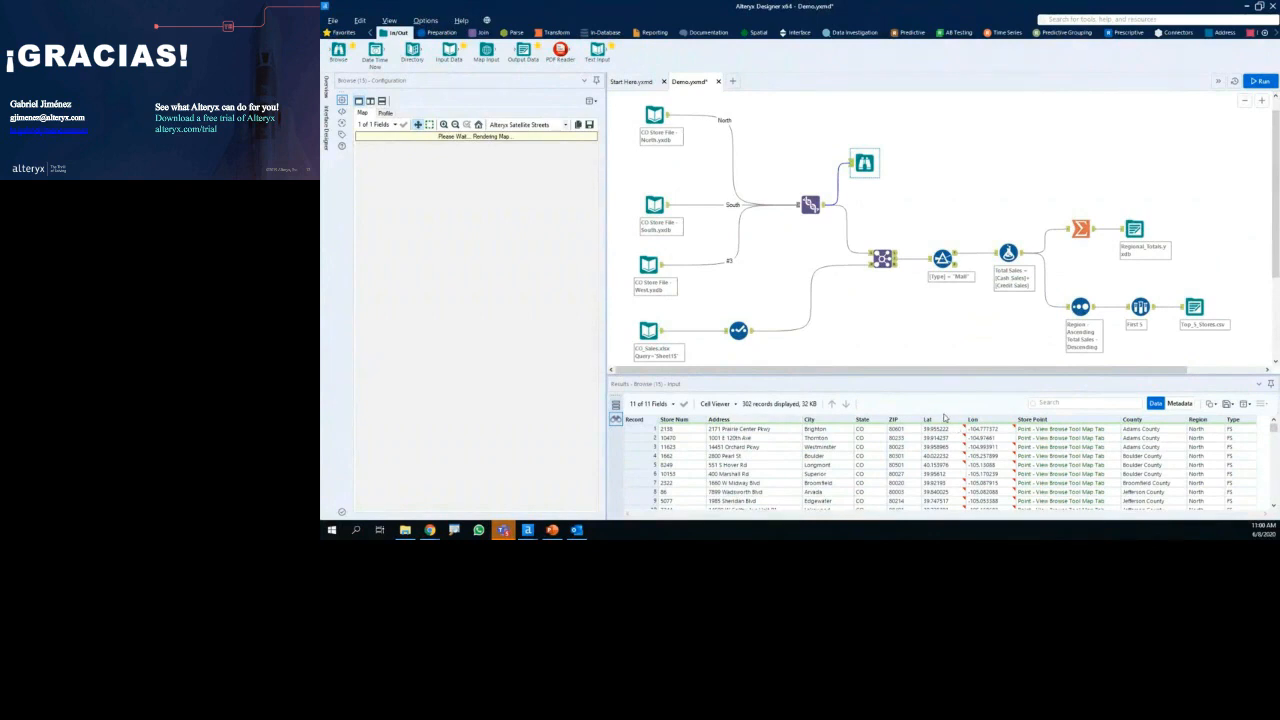
mouse_move(939, 411)
mouse_down()
mouse_move(922, 450)
mouse_move(1012, 468)
mouse_move(935, 412)
mouse_up()
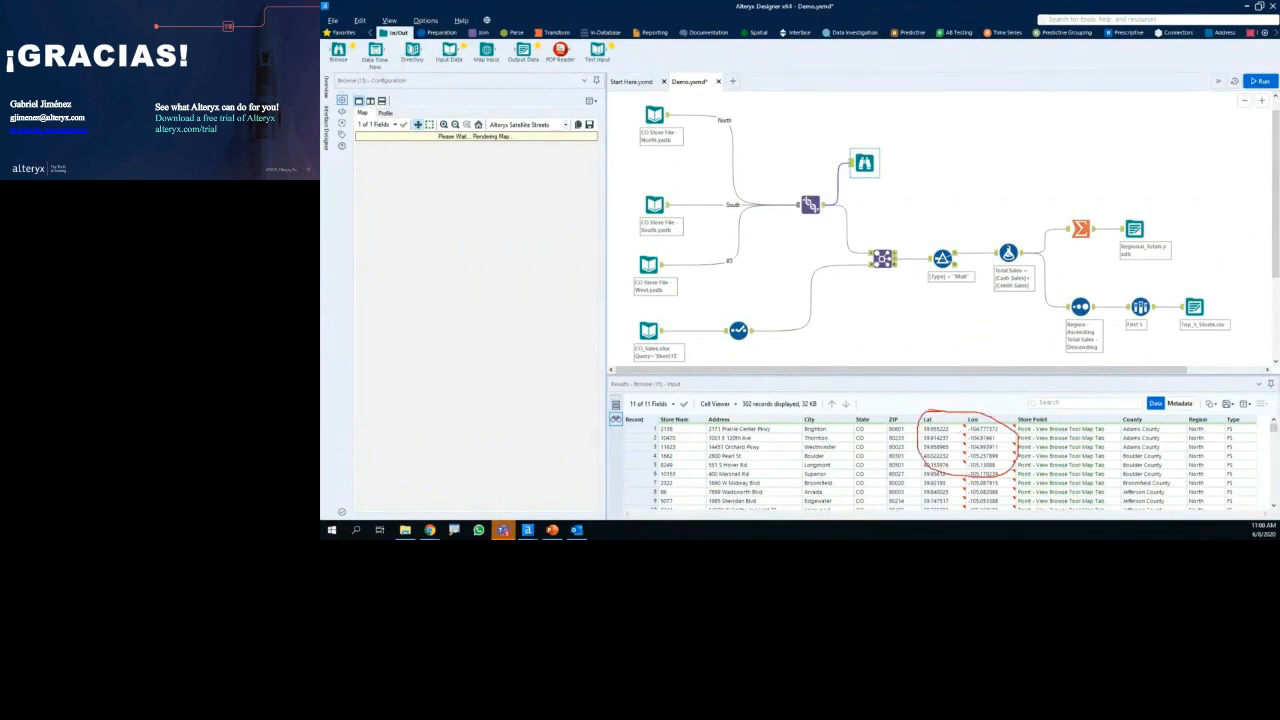
key(Escape)
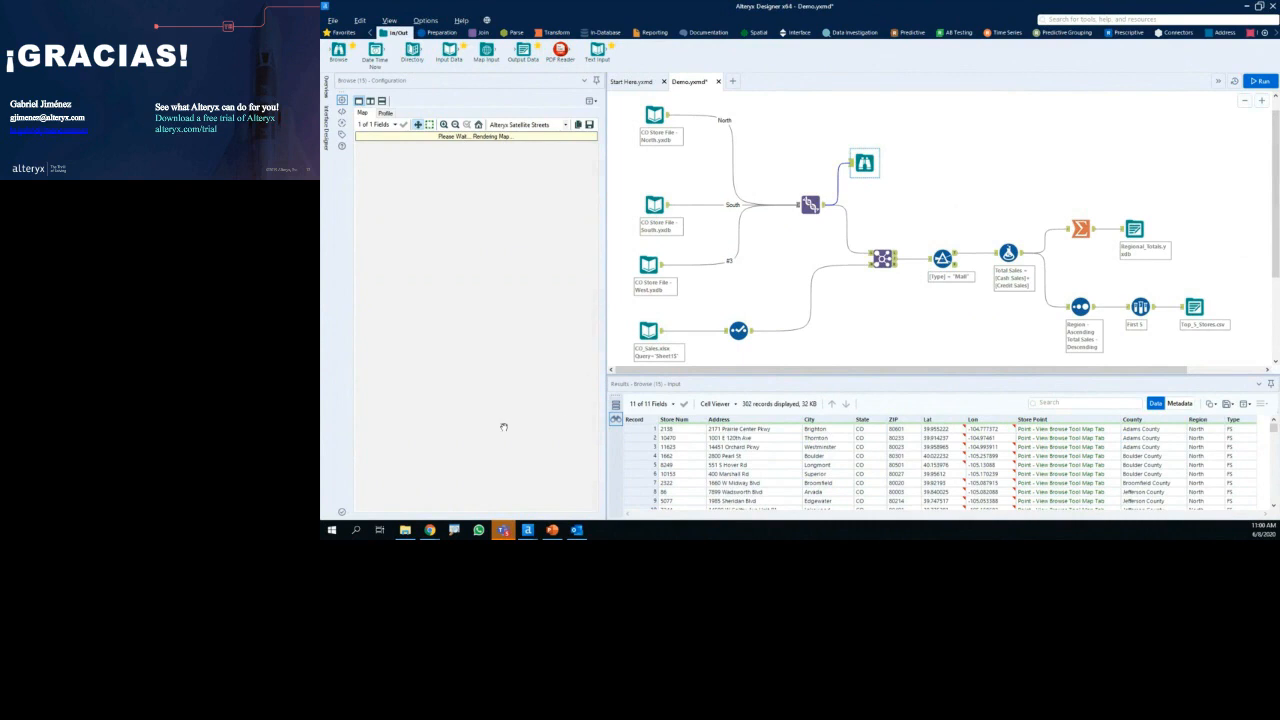
click(566, 125)
click(548, 150)
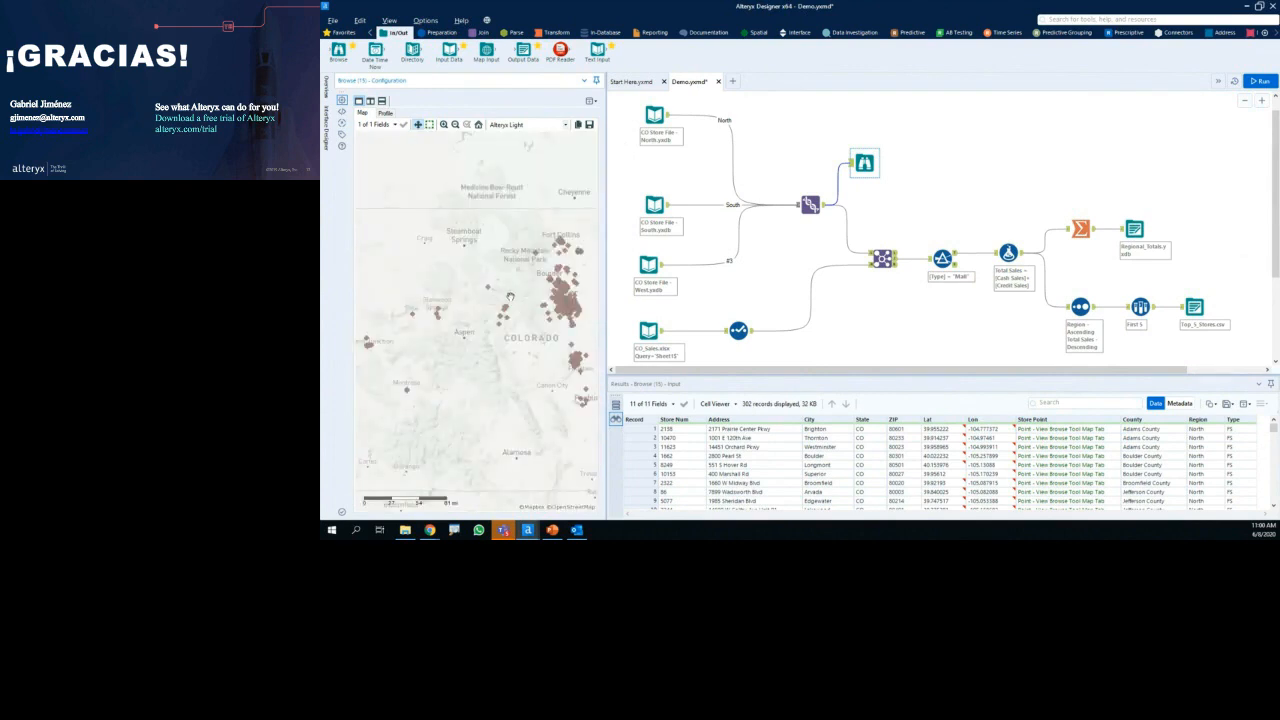
Step: Inspect the store records' coordinate fields and the mapped store points around Fort Collins and Boulder
key(ctrl+2)
mouse_move(932, 407)
mouse_down()
mouse_move(915, 449)
mouse_move(981, 413)
mouse_move(931, 409)
mouse_up()
mouse_move(1047, 411)
mouse_down()
mouse_move(1018, 450)
mouse_move(1110, 436)
mouse_move(1025, 413)
mouse_up()
key(Escape)
drag(472, 289, 438, 304)
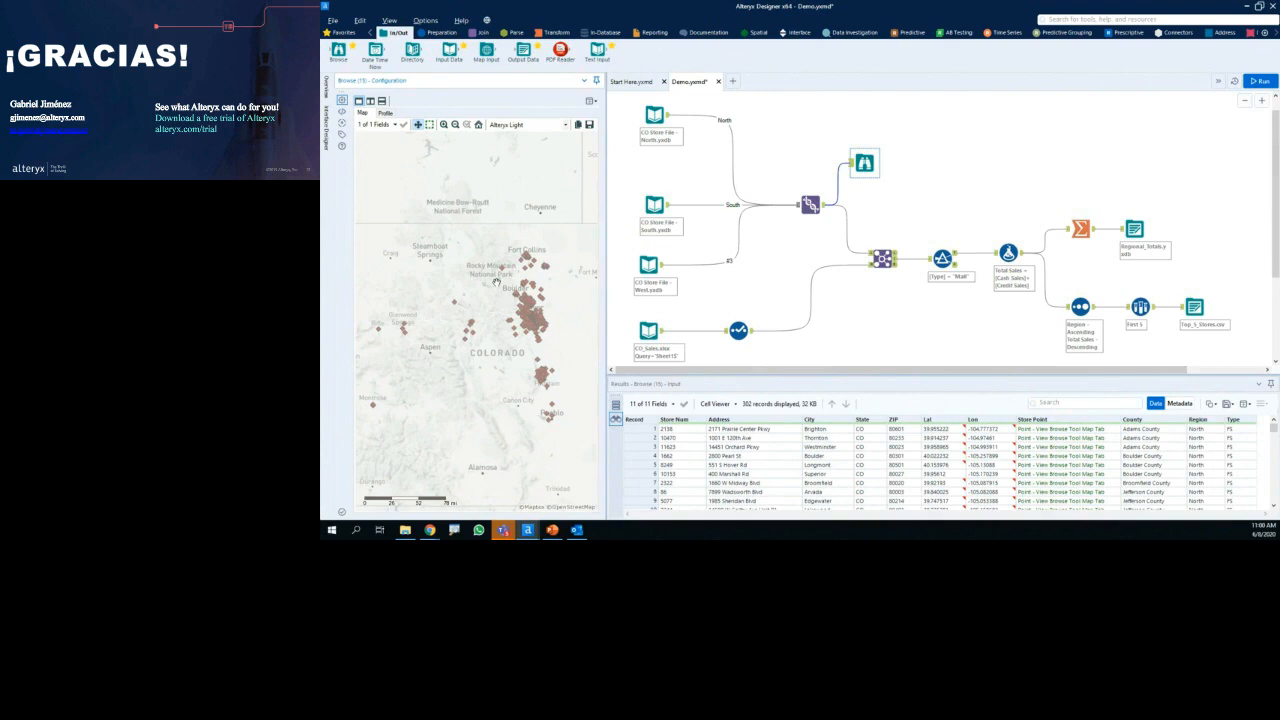
scroll(496, 284, up, 1)
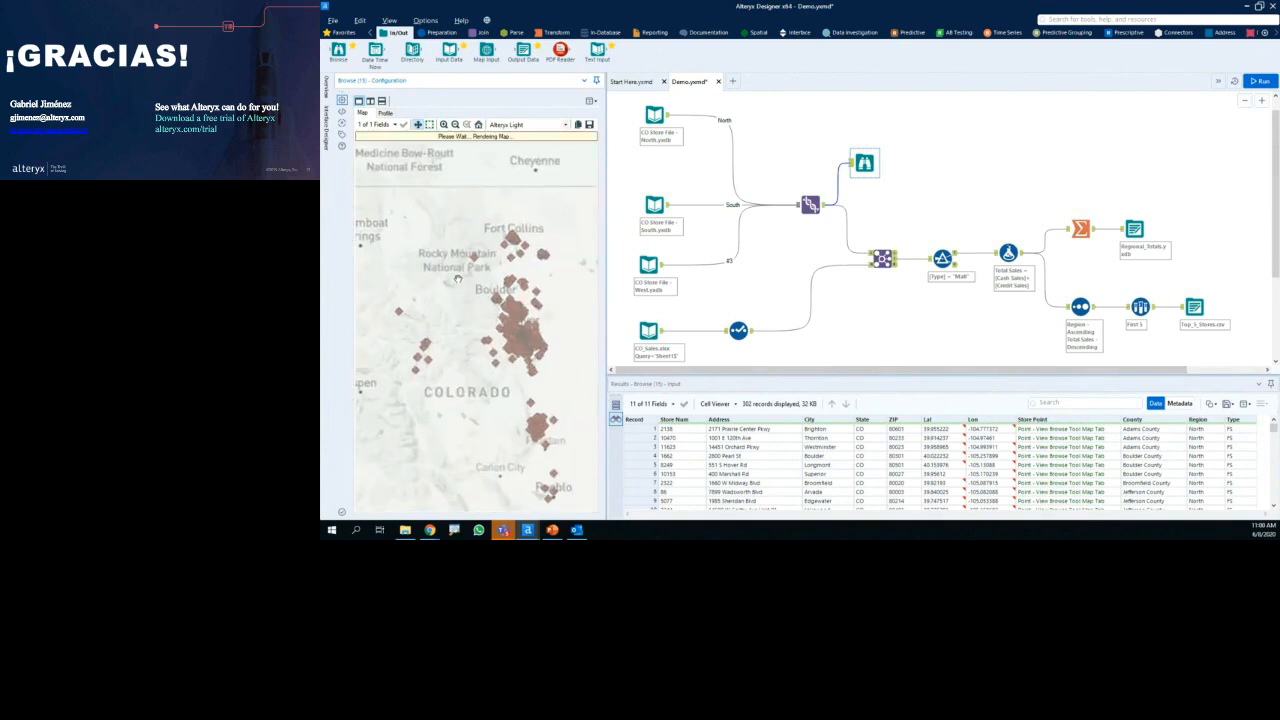
scroll(457, 280, up, 1)
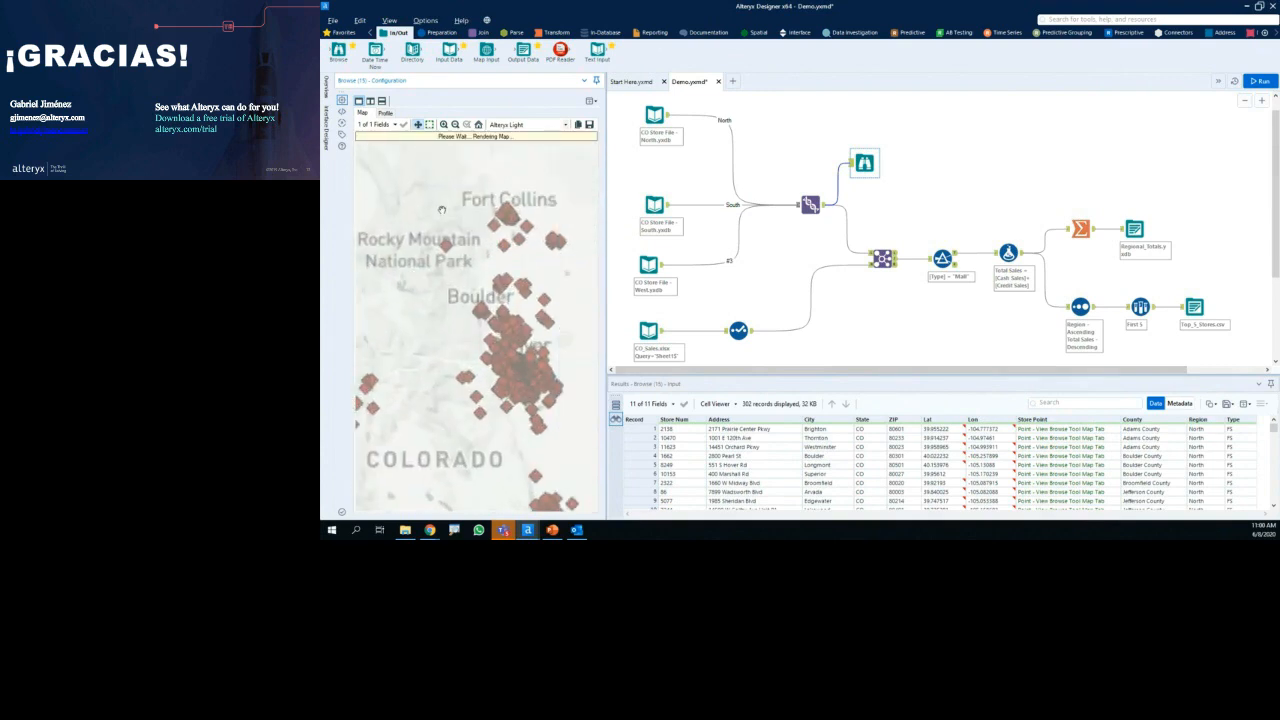
mouse_move(420, 202)
mouse_down()
mouse_move(571, 280)
mouse_move(565, 405)
mouse_move(422, 310)
mouse_move(418, 204)
mouse_up()
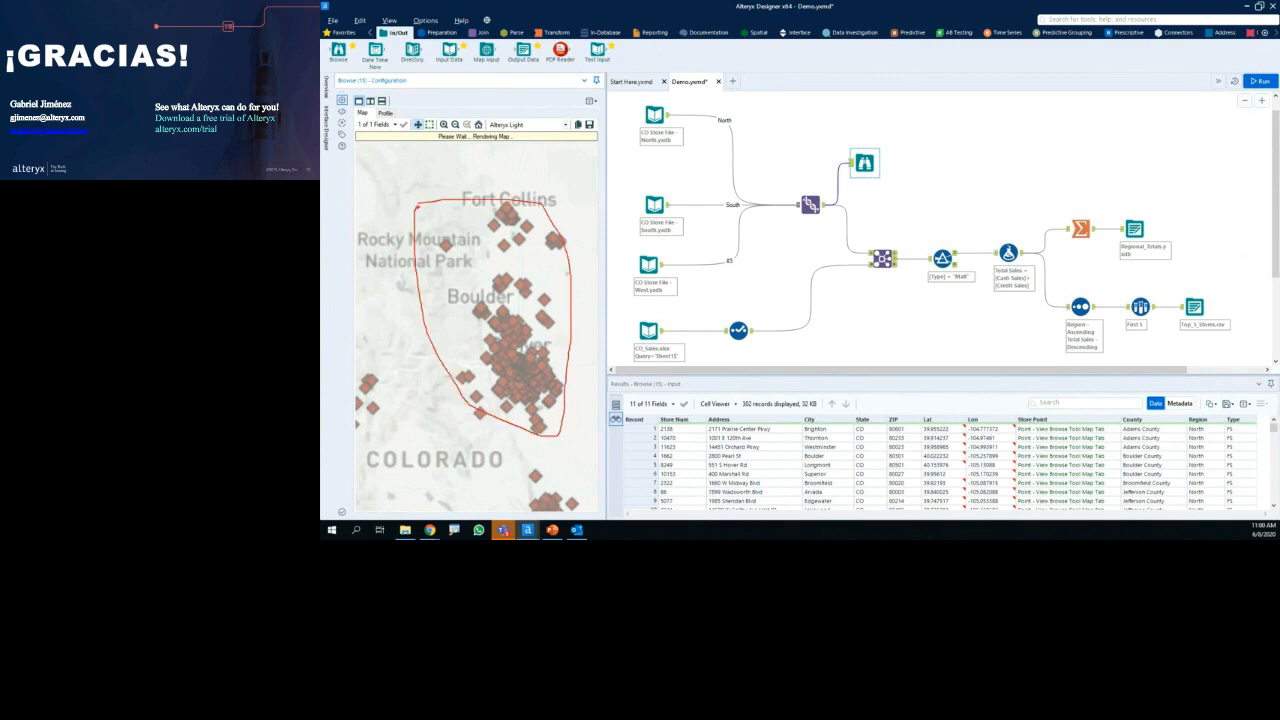
key(Escape)
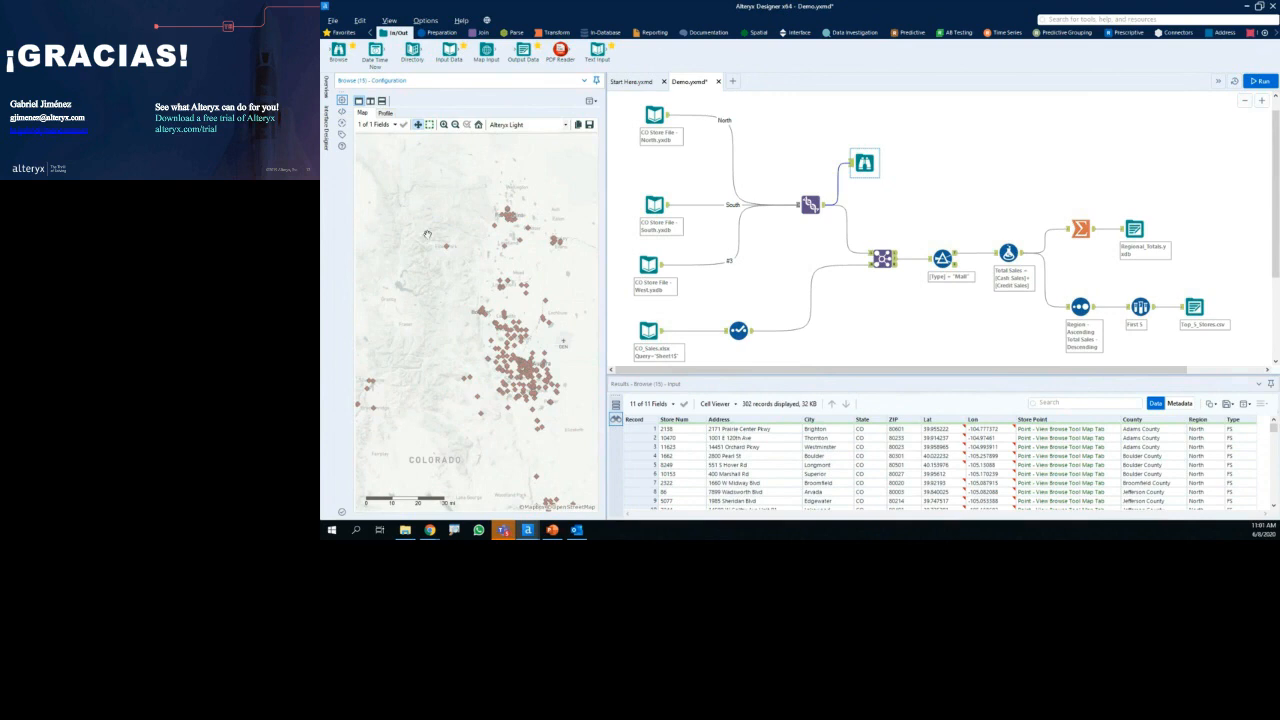
Step: Review the Browse tool's data profile and the summary statistics of the State field
click(384, 113)
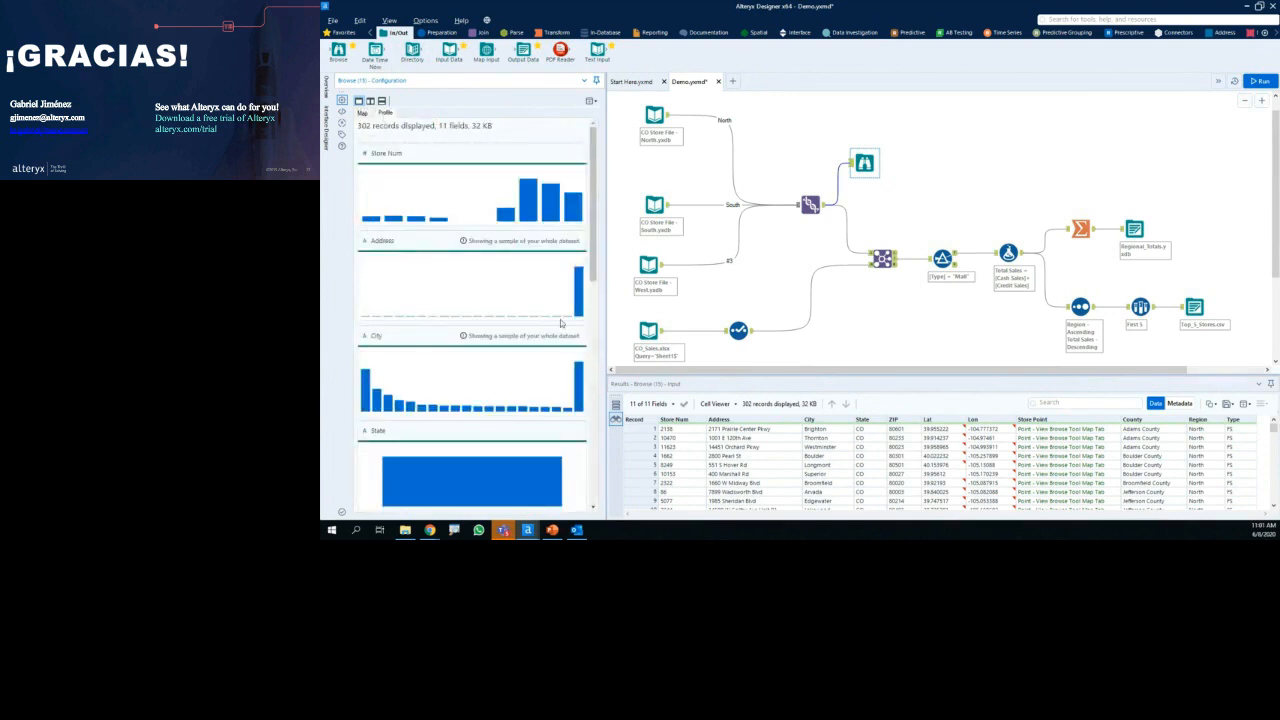
drag(594, 260, 606, 332)
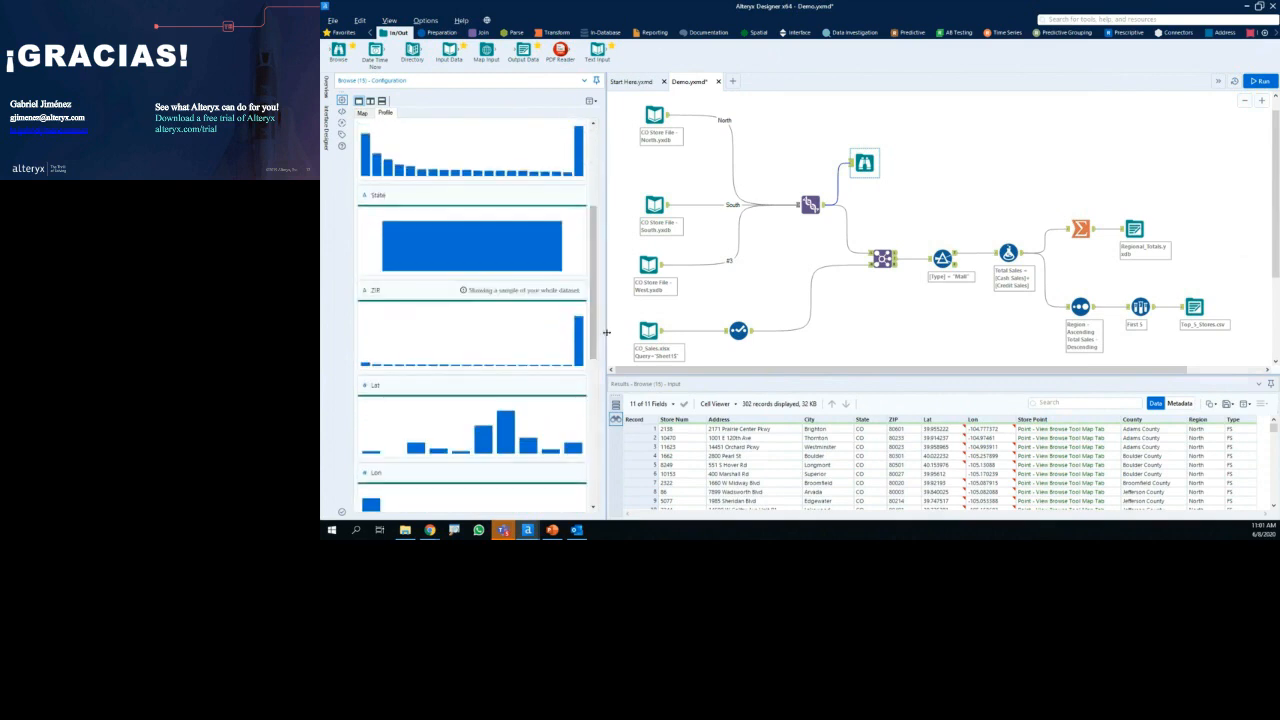
click(380, 199)
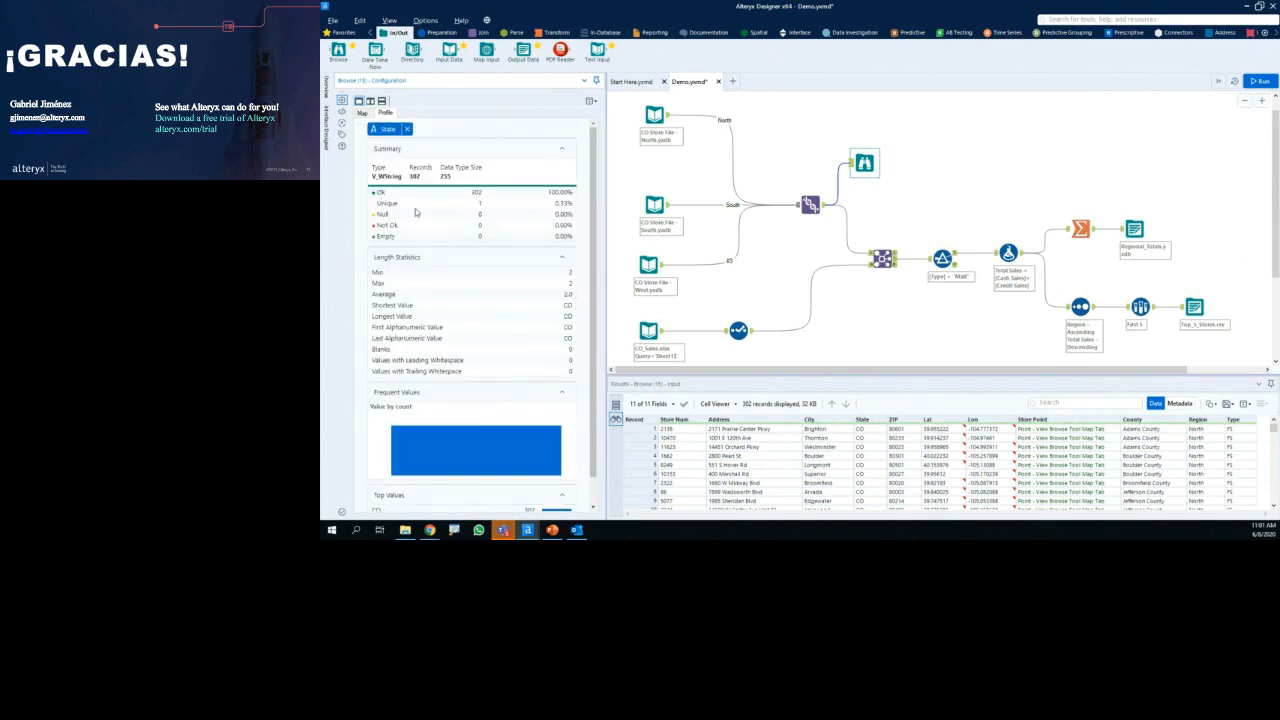
mouse_move(372, 166)
mouse_down()
mouse_move(364, 220)
mouse_move(446, 256)
mouse_move(568, 250)
mouse_move(588, 214)
mouse_move(570, 170)
mouse_up()
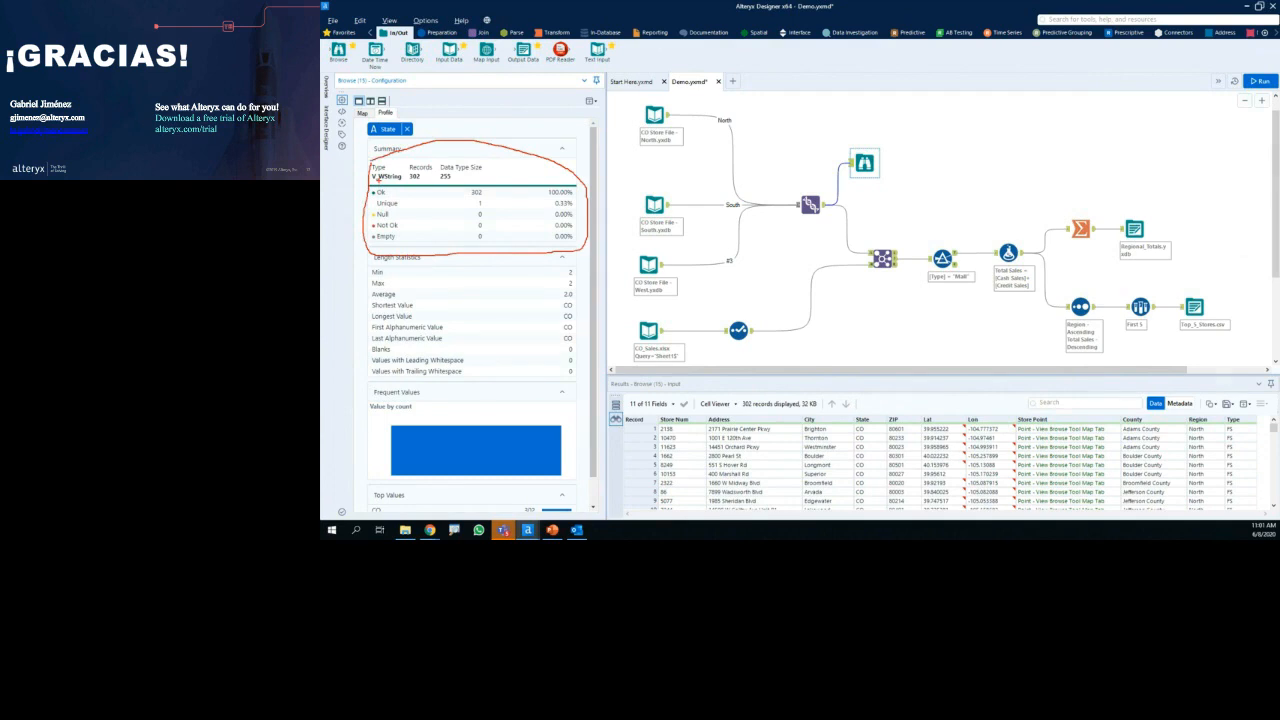
key(Escape)
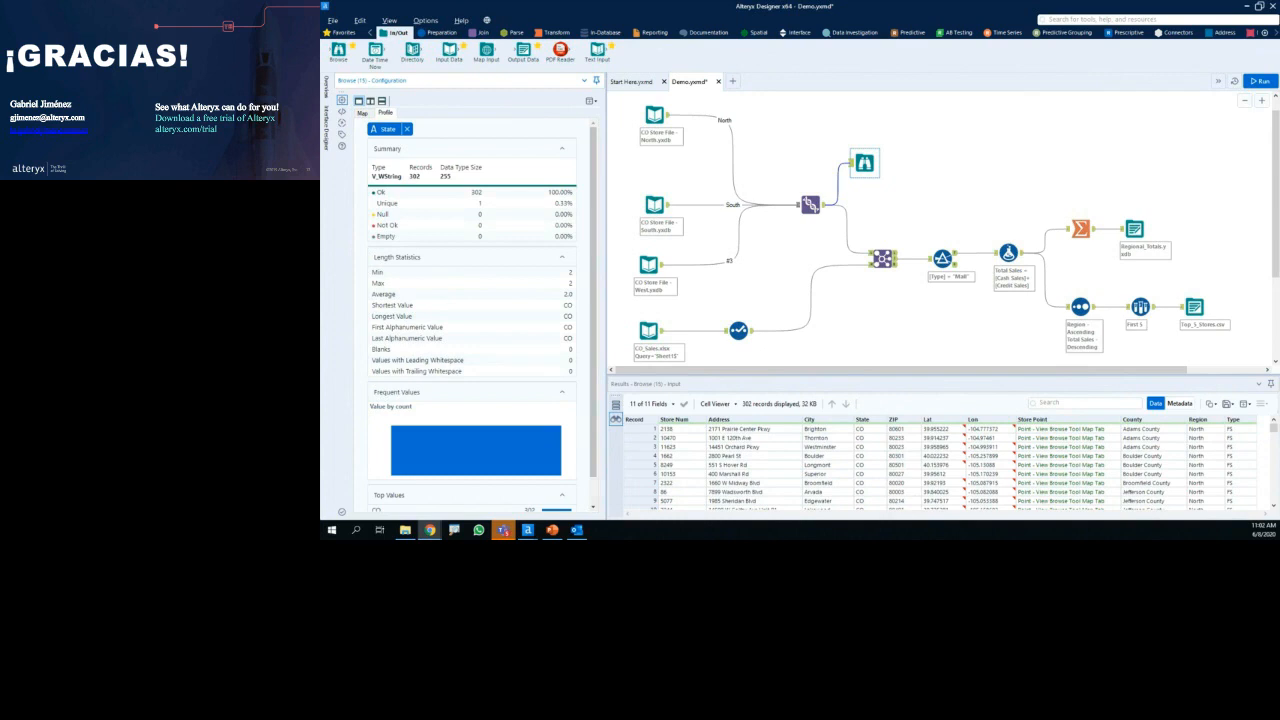
Step: Review the supported file types and data sources, including Microsoft Power BI, for the Regional_Totals output, and close the connection options
click(655, 206)
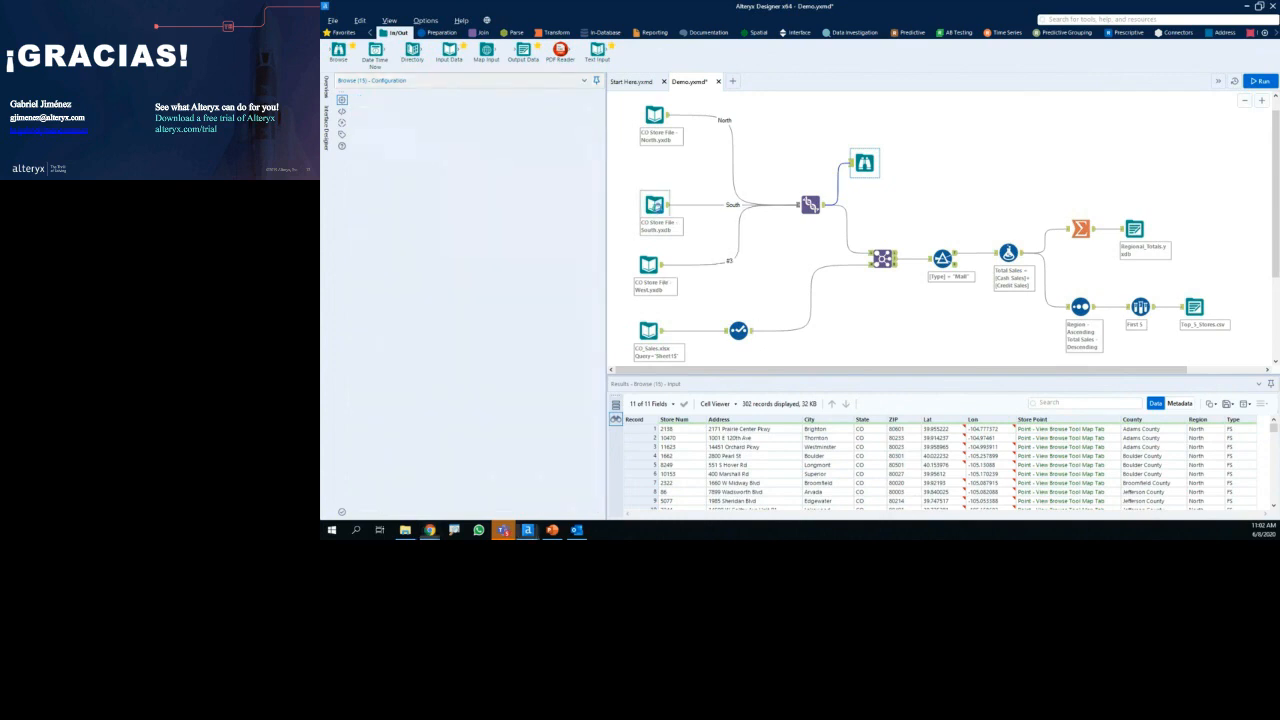
click(1138, 233)
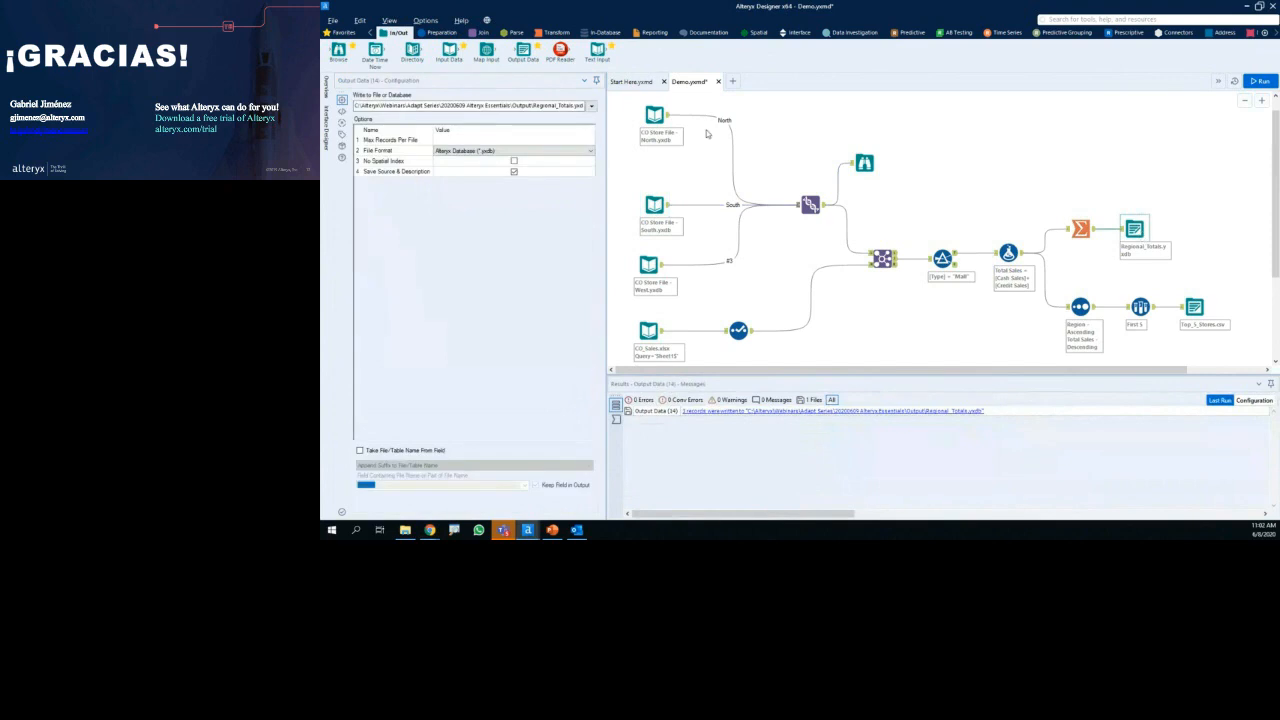
click(591, 105)
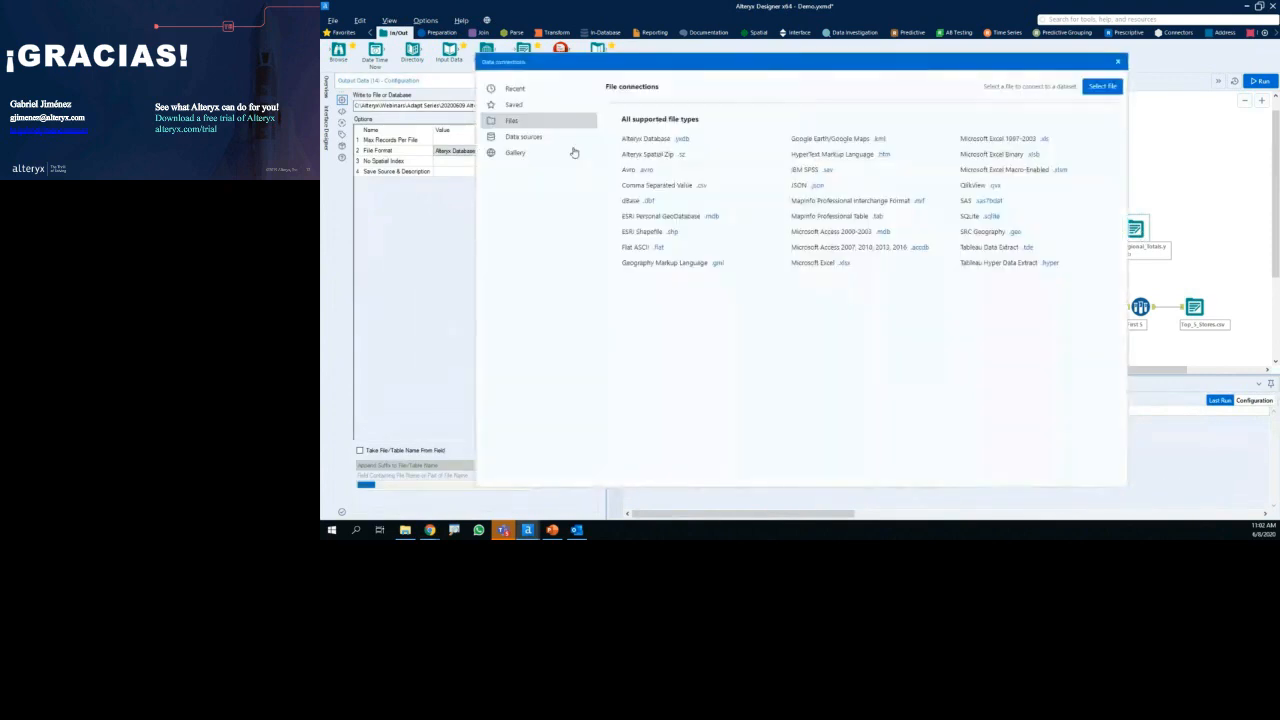
key(ctrl+2)
mouse_move(1060, 269)
mouse_down()
mouse_move(956, 241)
mouse_move(1030, 240)
mouse_move(1075, 258)
mouse_move(1056, 278)
mouse_up()
mouse_move(987, 178)
mouse_down()
mouse_move(968, 177)
mouse_move(1016, 192)
mouse_move(972, 181)
mouse_up()
key(Escape)
click(515, 136)
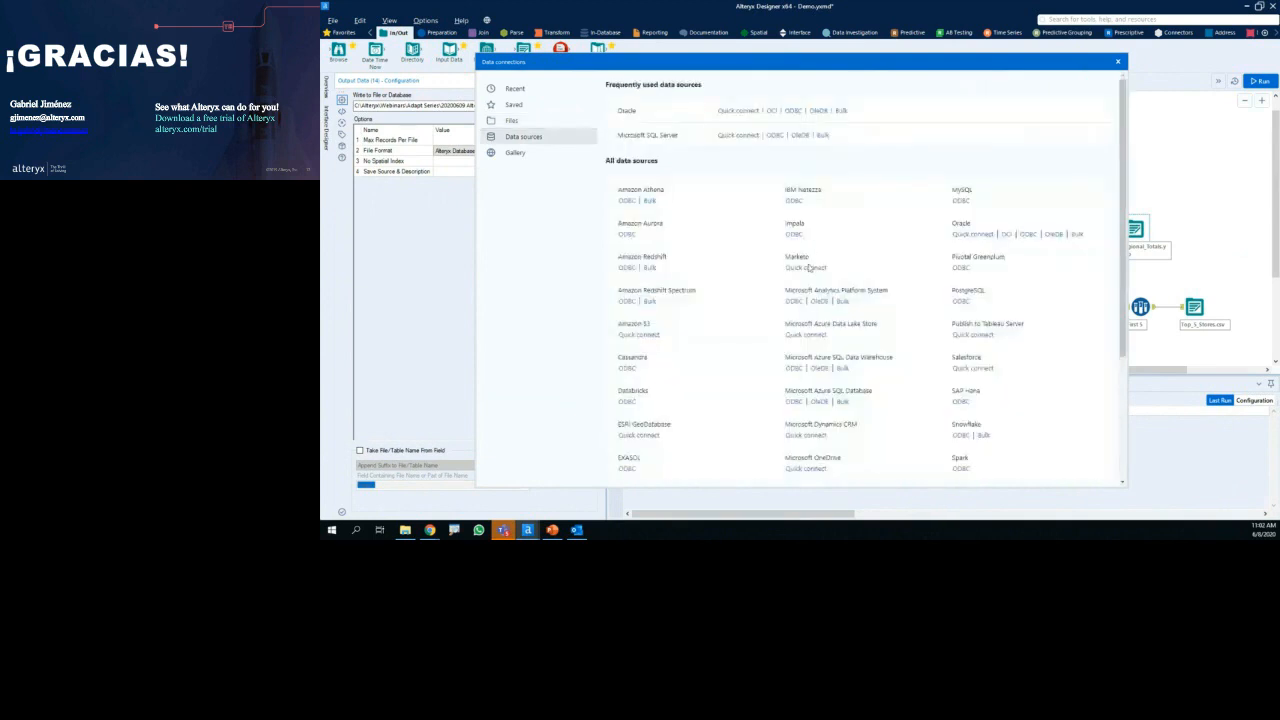
scroll(810, 249, down, 3)
mouse_move(816, 307)
mouse_down()
mouse_move(777, 314)
mouse_move(854, 314)
mouse_move(803, 299)
mouse_up()
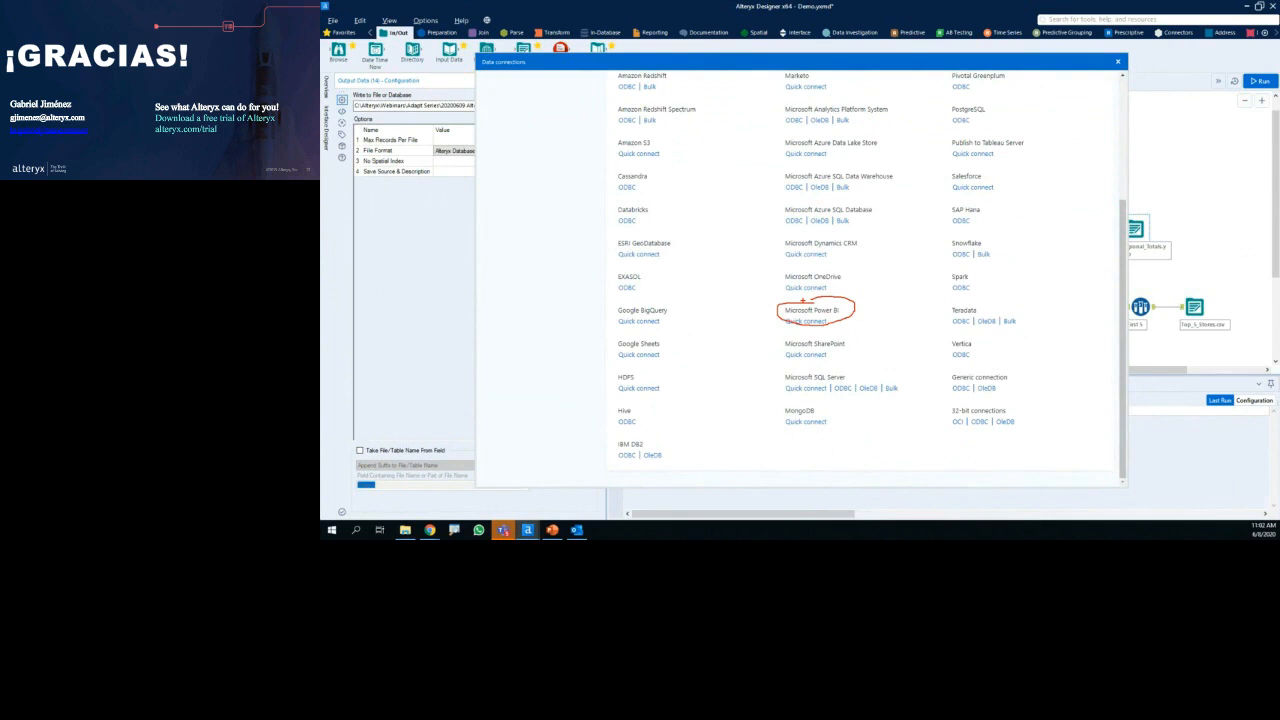
key(Escape)
click(1117, 61)
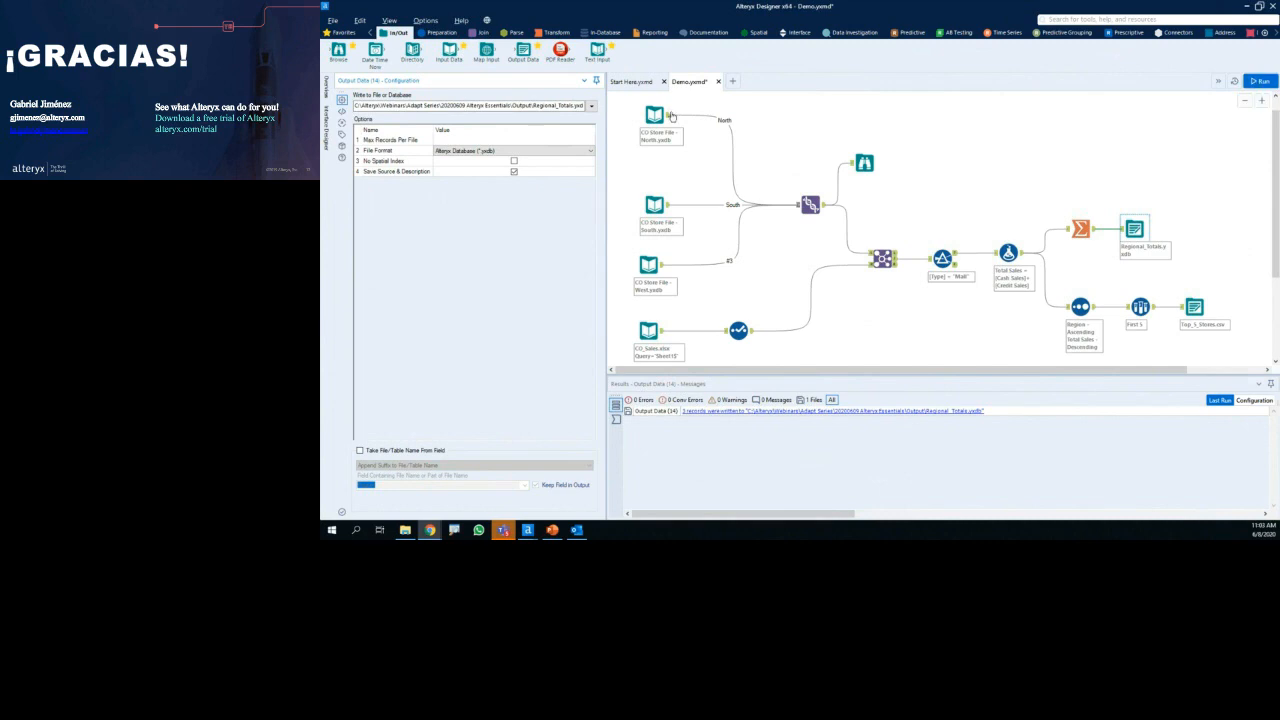
Step: Point out the CO Store File inputs and recheck the output file types available for the Regional_Totals output
mouse_move(643, 103)
mouse_down()
mouse_move(677, 110)
mouse_move(646, 101)
mouse_up()
mouse_move(654, 186)
mouse_down()
mouse_move(628, 200)
mouse_move(692, 198)
mouse_move(660, 186)
mouse_up()
key(Escape)
click(590, 109)
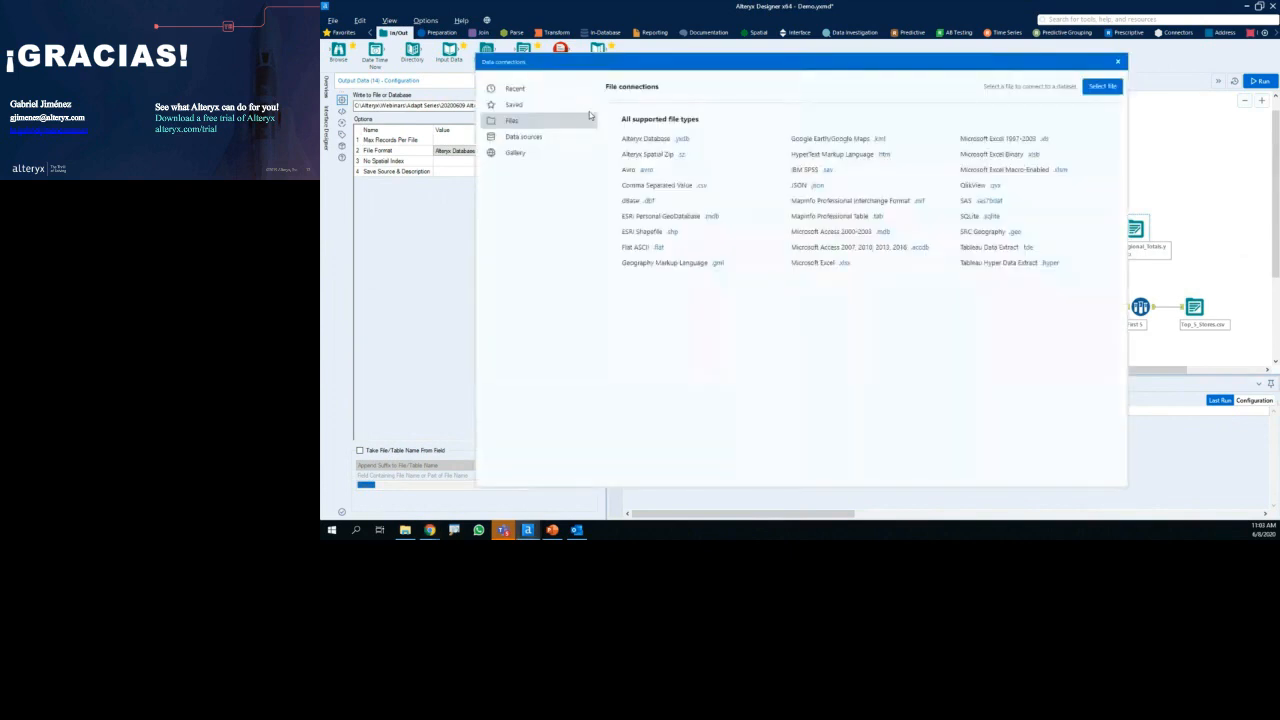
key(Escape)
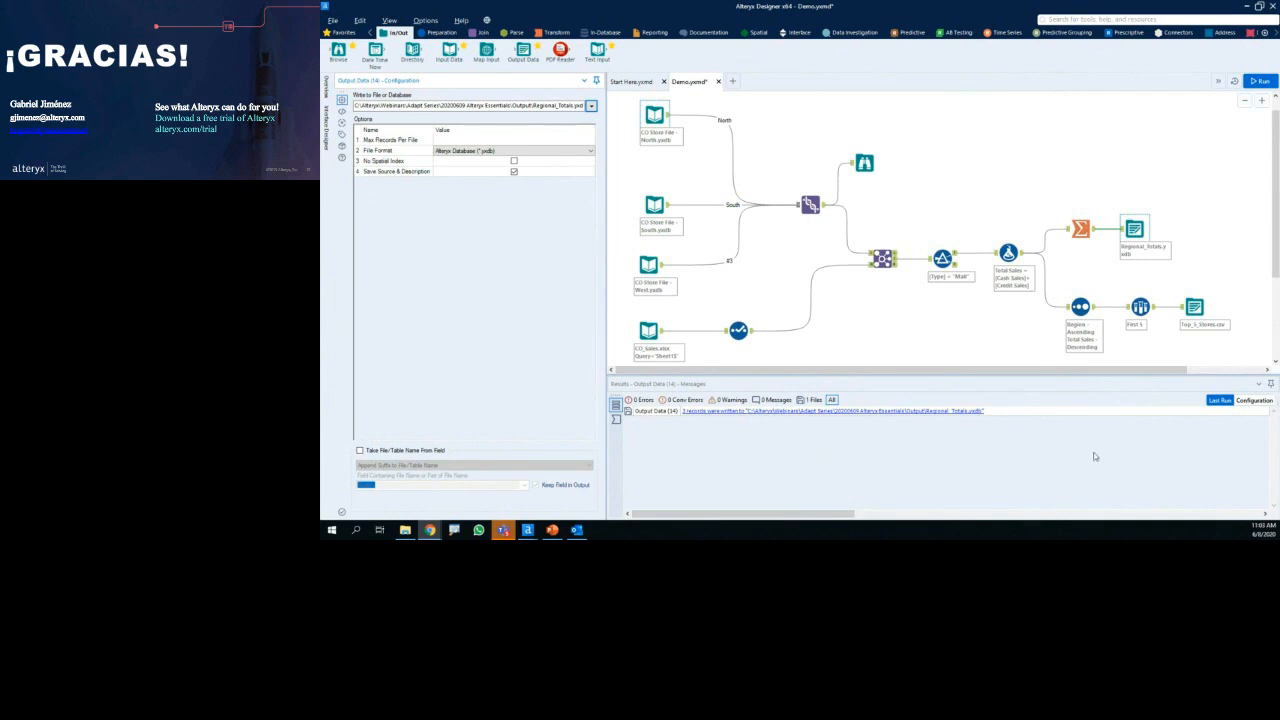
Step: Open the scheduling options for the workflow on My Computer, saving the changes to Demo.yxmd
click(1193, 308)
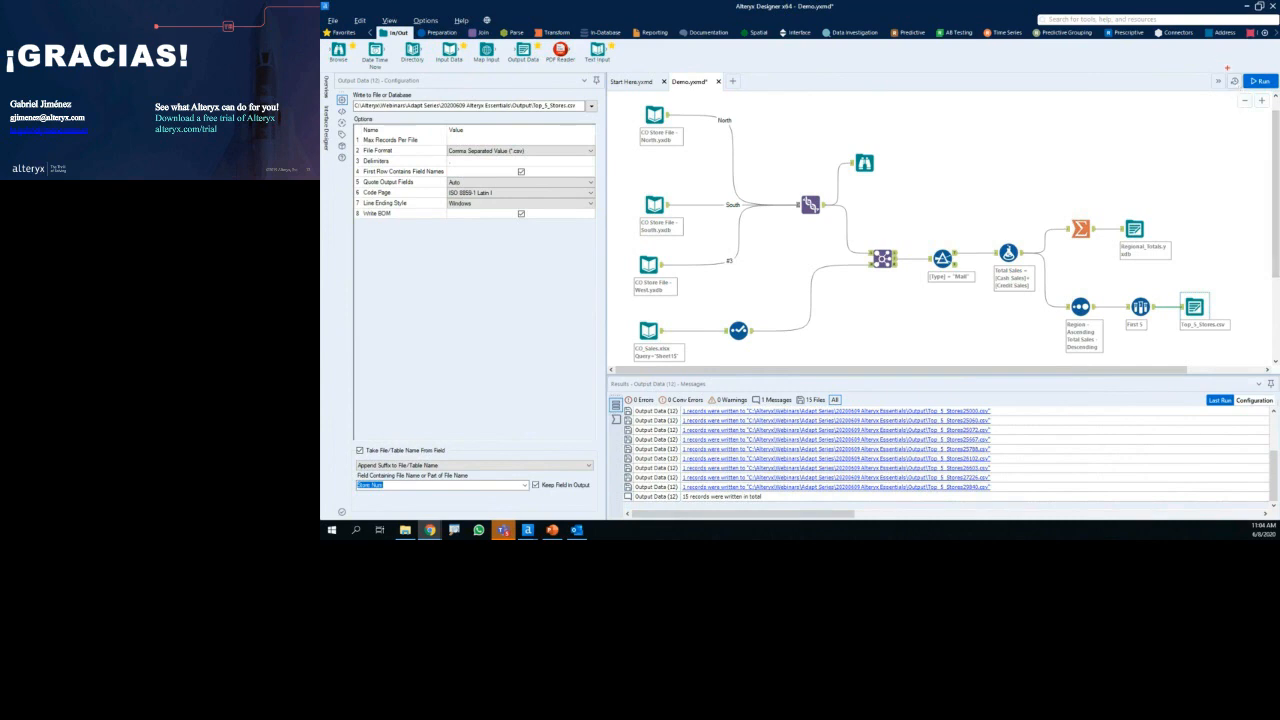
drag(1224, 70, 1252, 98)
click(1233, 82)
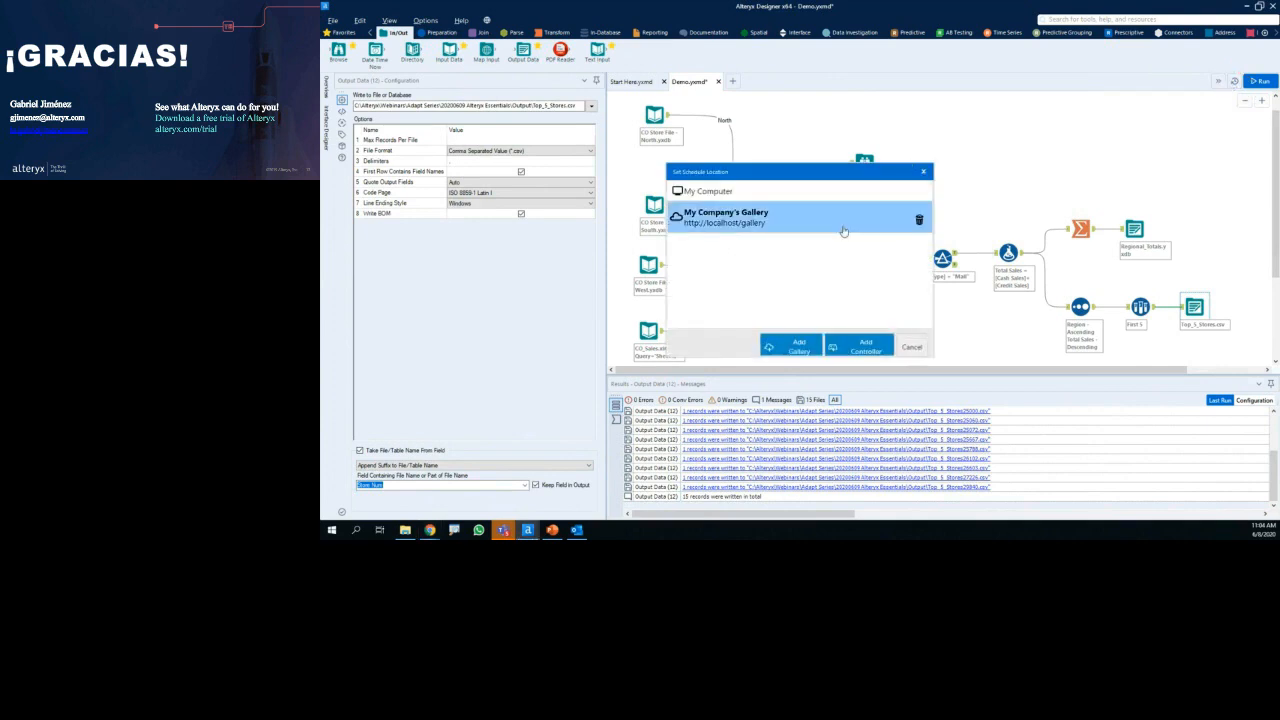
click(840, 197)
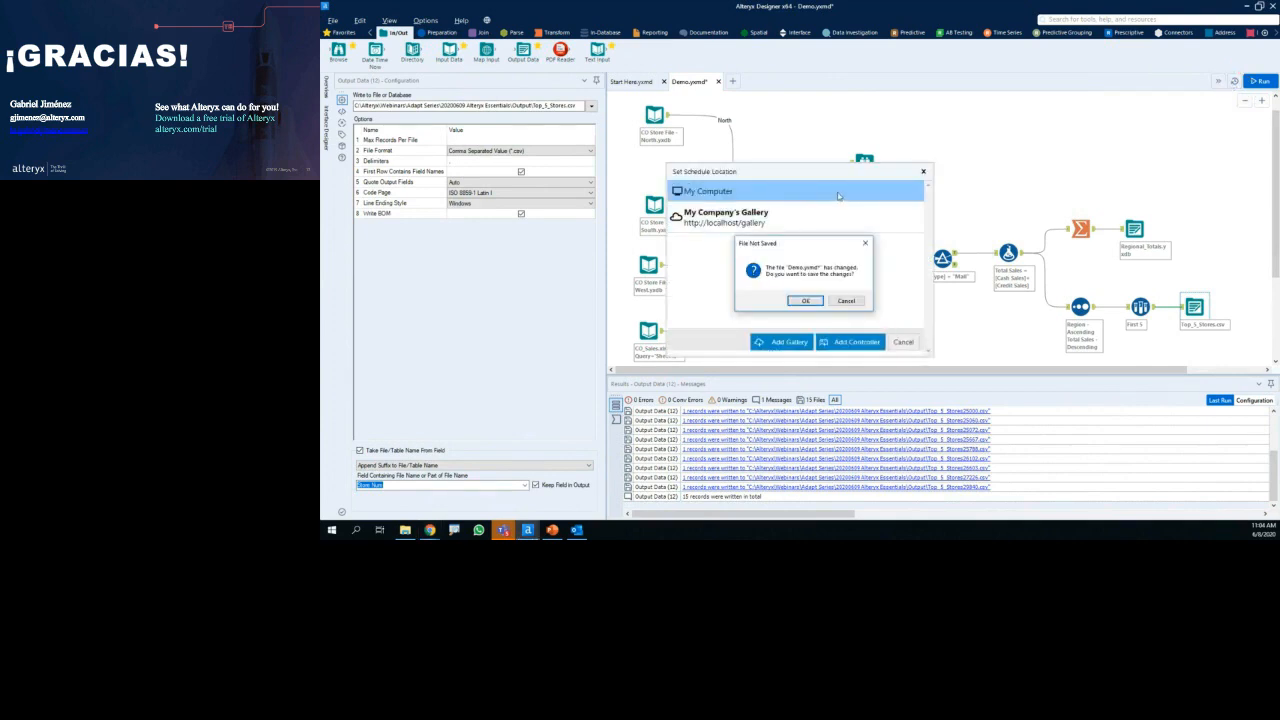
click(806, 300)
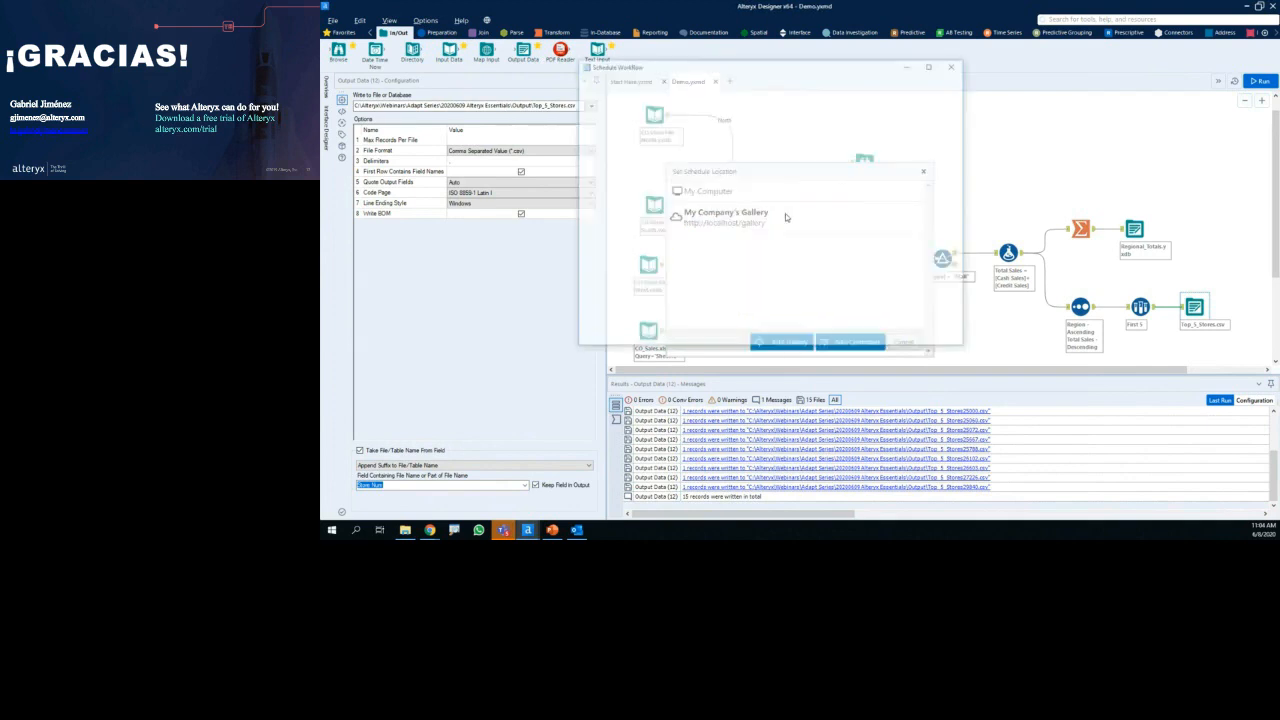
Step: Review the Months and Days / Weeks schedule frequencies and cancel scheduling the workflow
click(606, 214)
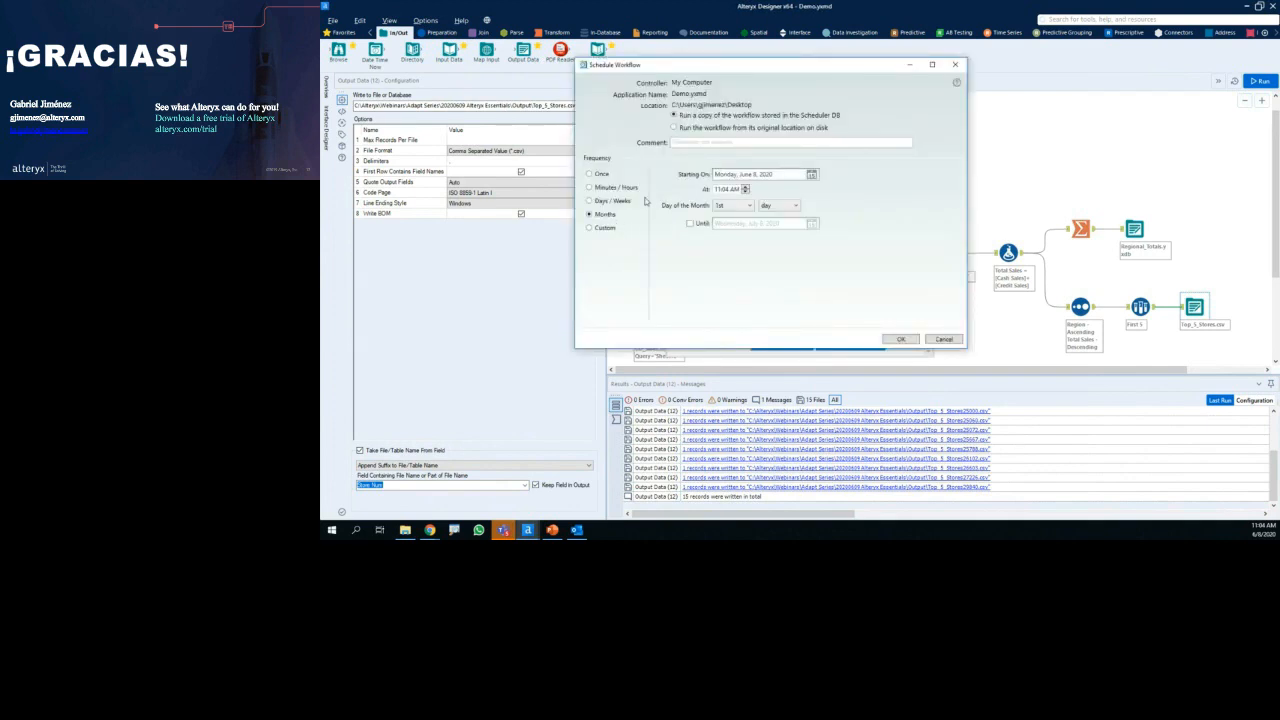
click(612, 201)
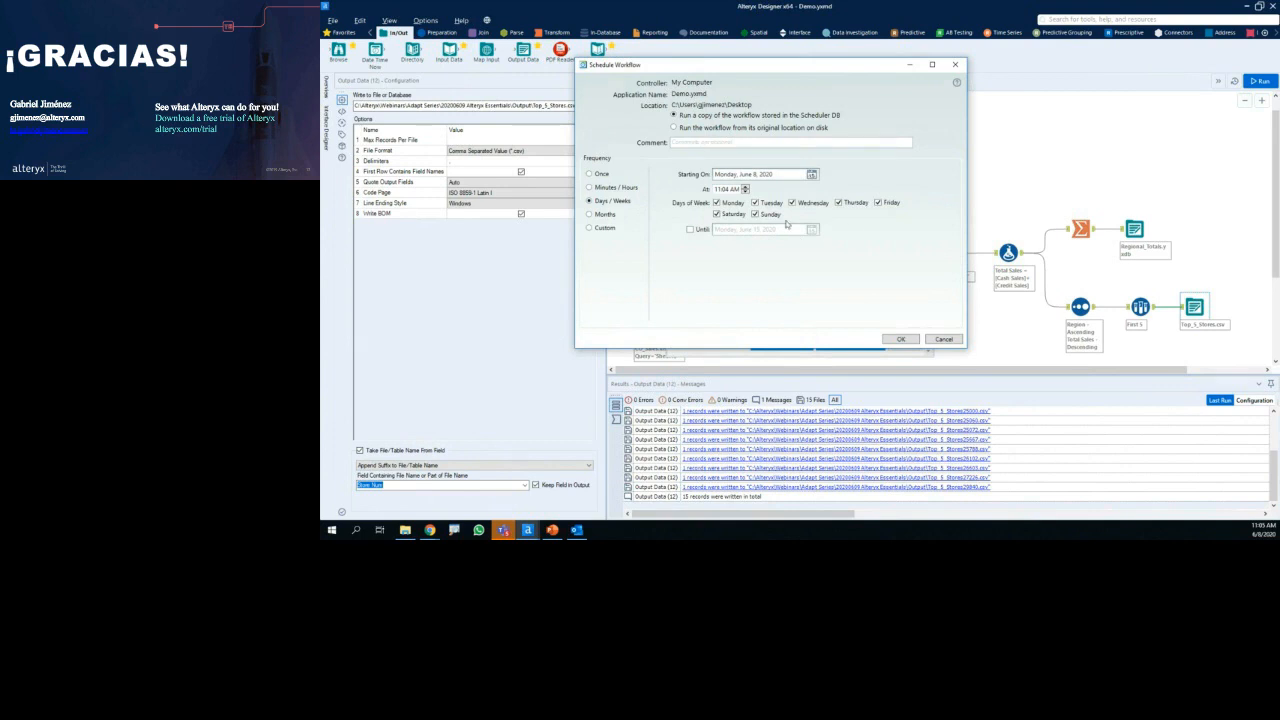
click(943, 340)
click(430, 530)
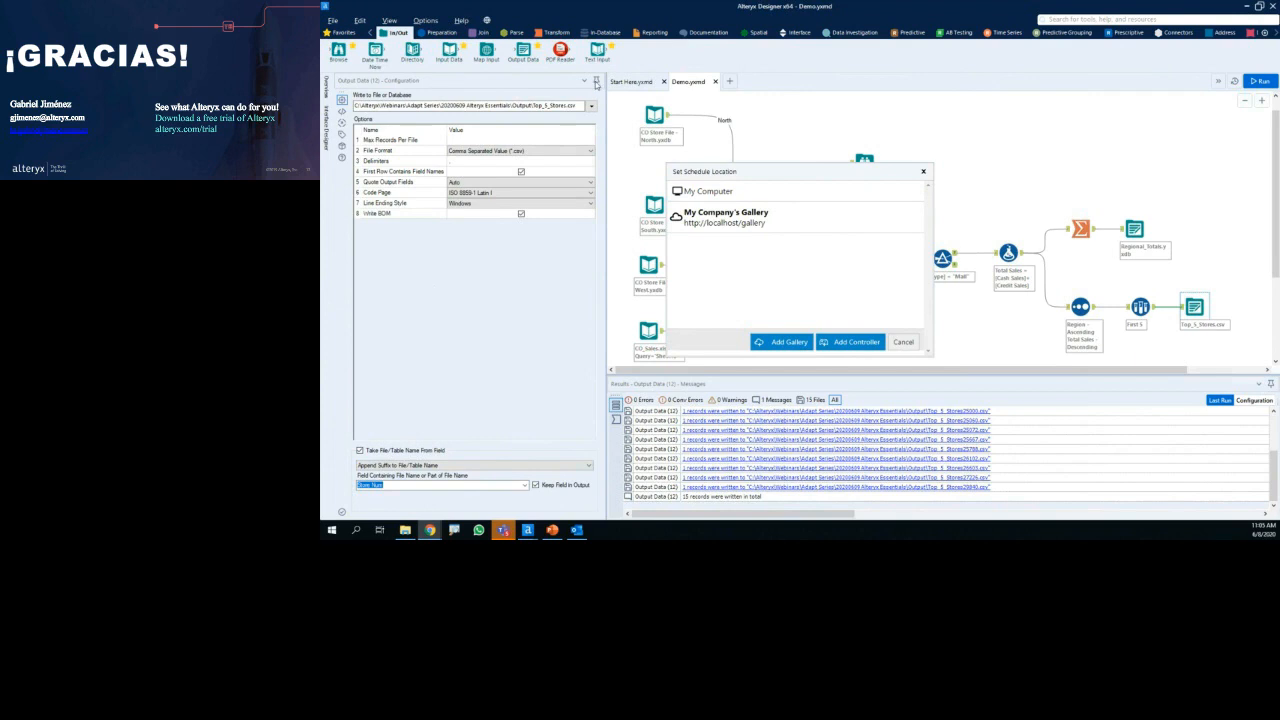
click(677, 210)
click(905, 343)
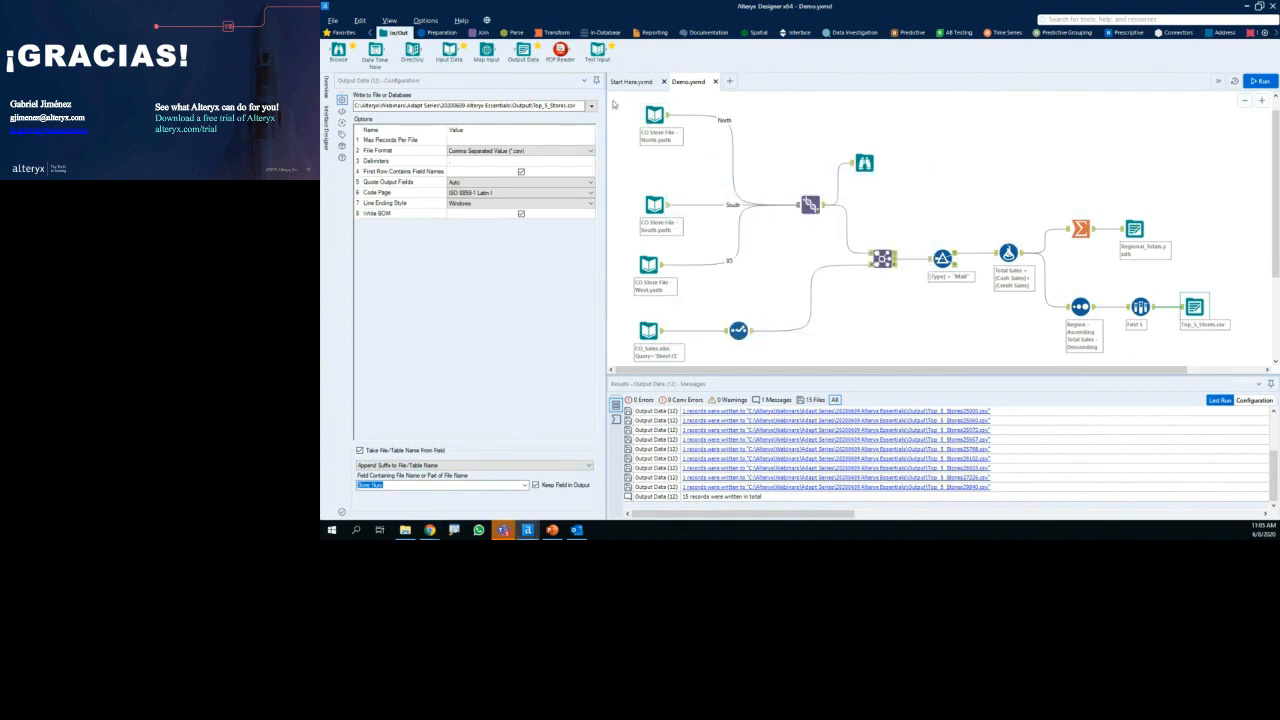
Step: Auto-hide the Configuration window, reveal it and pin it back in place
key(ctrl+2)
mouse_move(599, 71)
mouse_down()
mouse_move(598, 92)
mouse_move(598, 72)
mouse_up()
key(Escape)
click(597, 80)
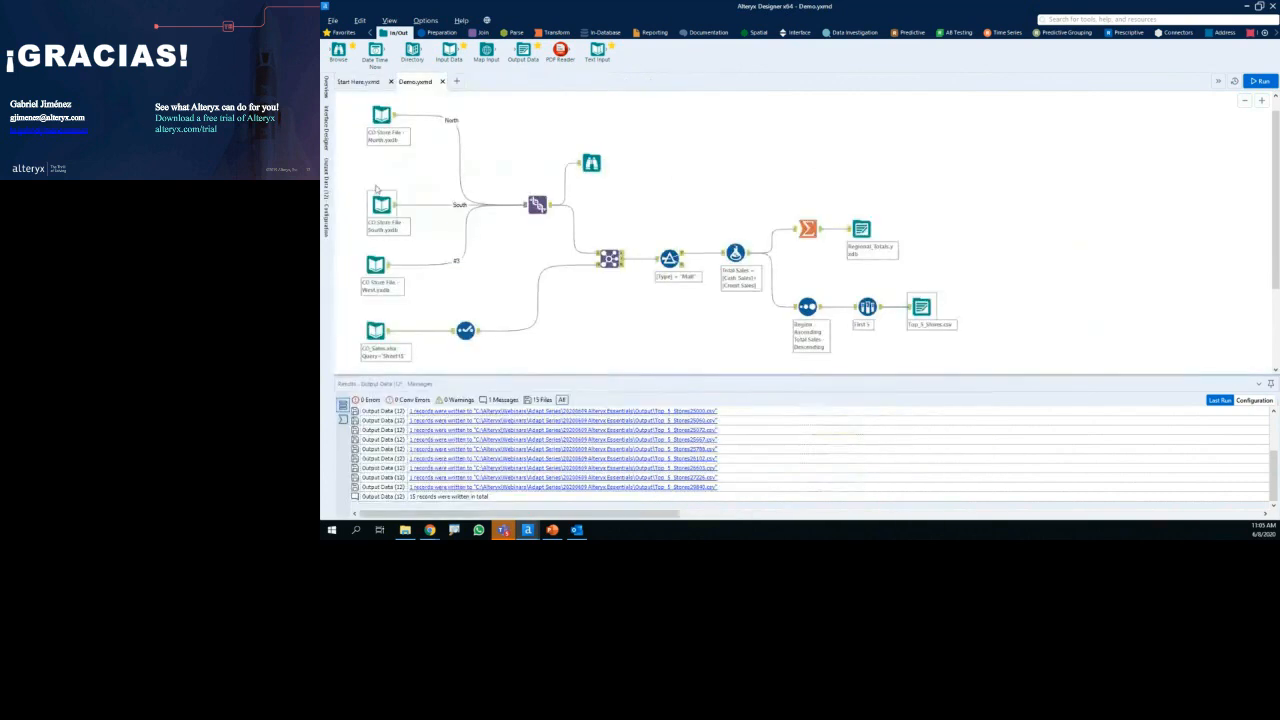
mouse_move(326, 154)
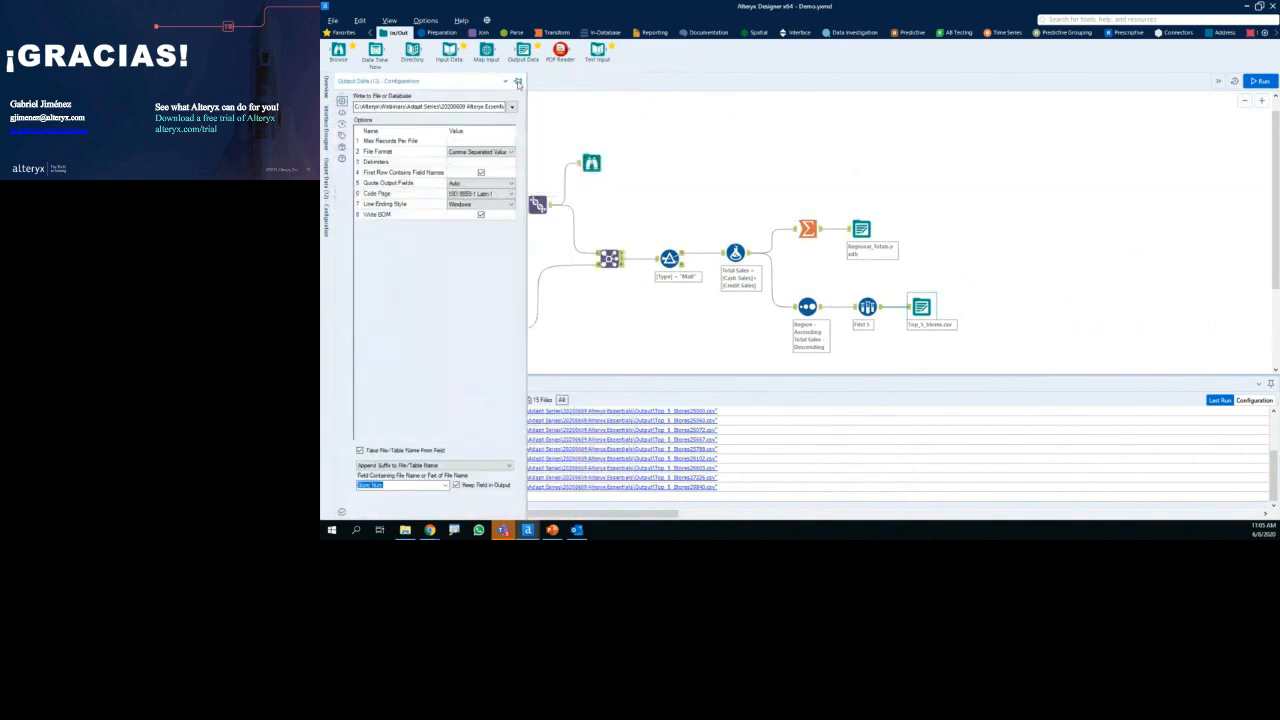
click(517, 81)
Step: Hide the Results window and restore it below the canvas
click(390, 21)
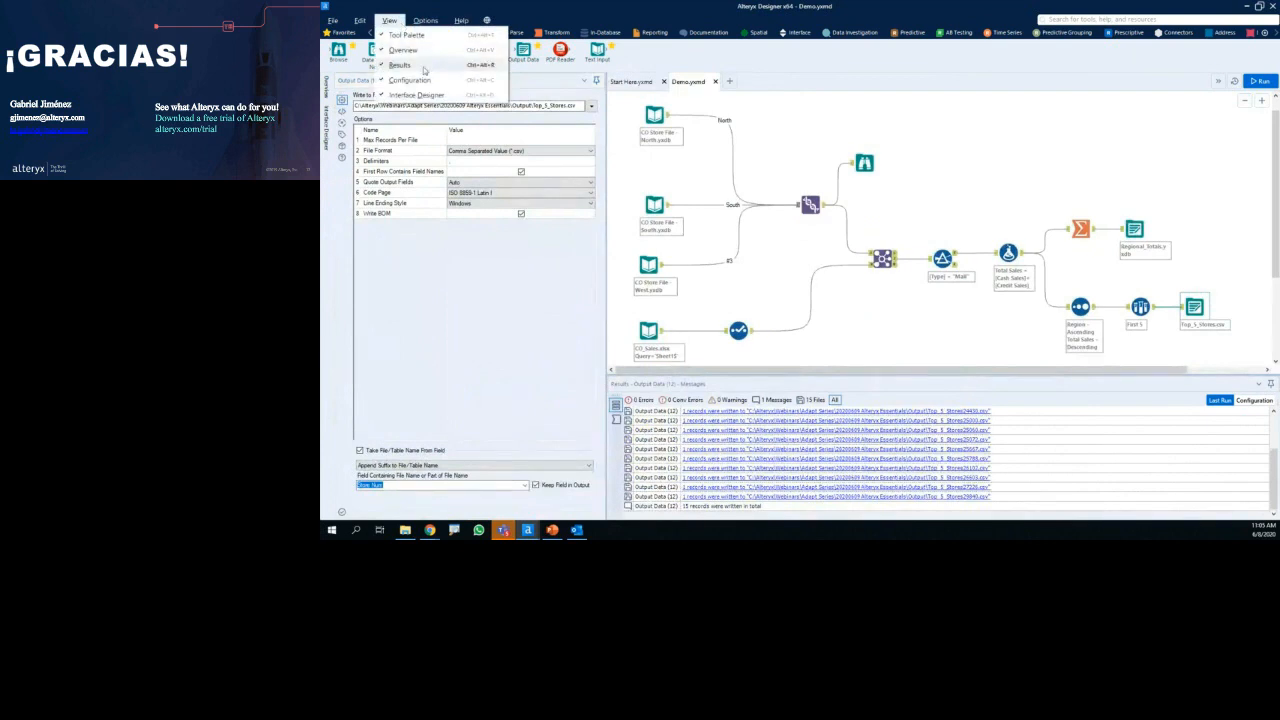
click(399, 64)
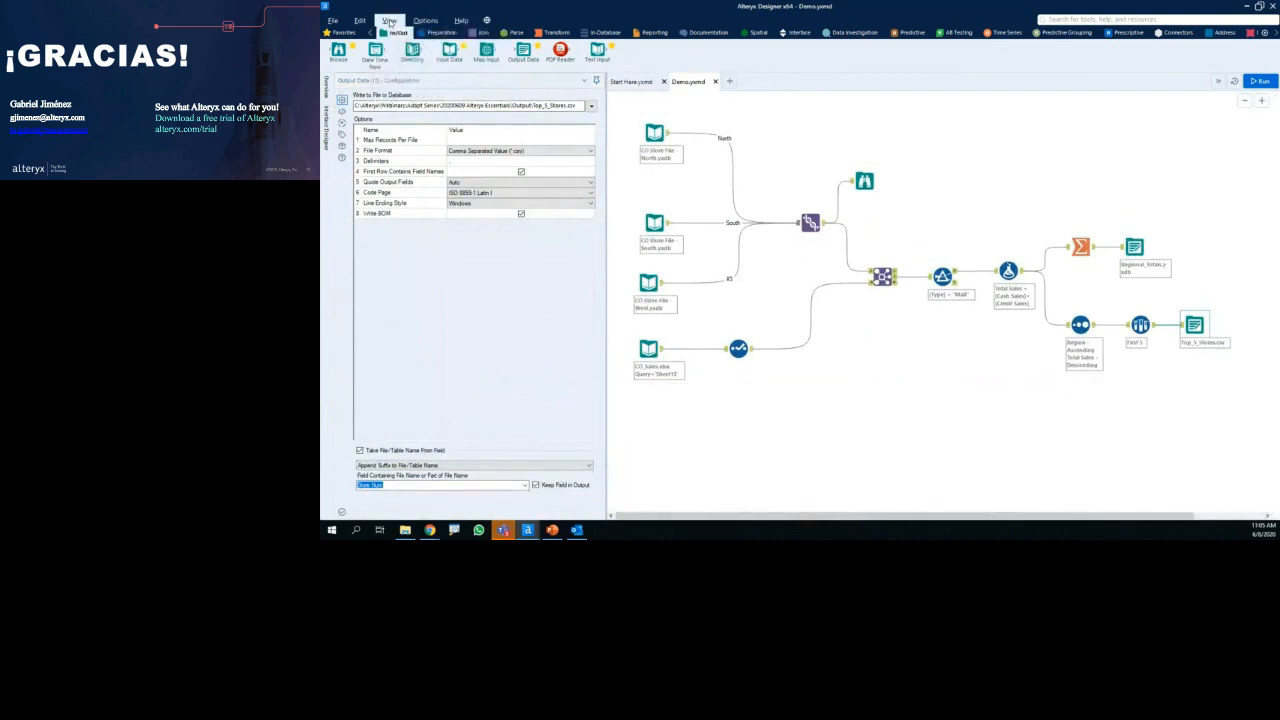
click(390, 21)
click(430, 64)
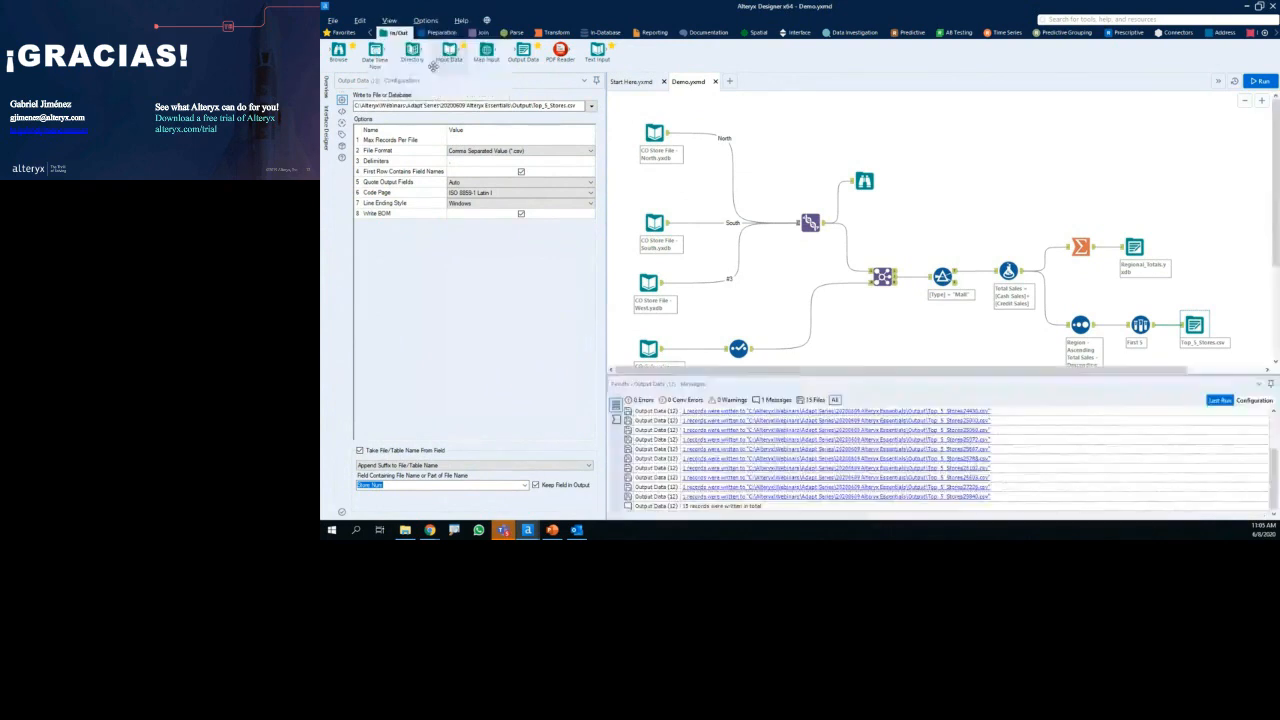